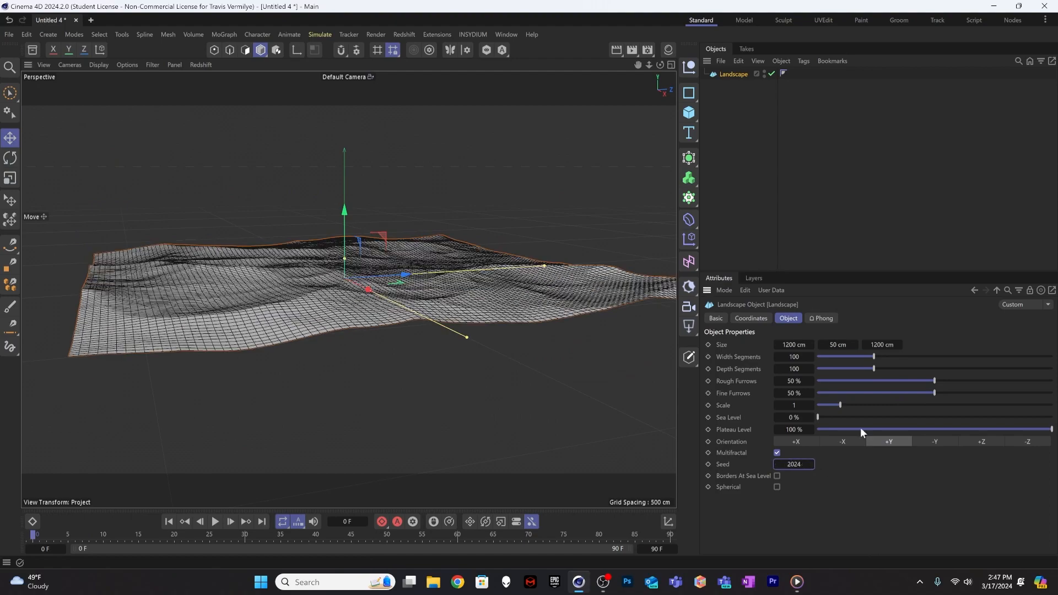
# Add a Bend deformer as a child of the Landscape, align it to -X and fit it to its parent
pyautogui.keyDown('alt'); pyautogui.moveTo(378, 253); pyautogui.dragTo(396, 270); pyautogui.keyUp('alt')
pyautogui.click(748, 156)
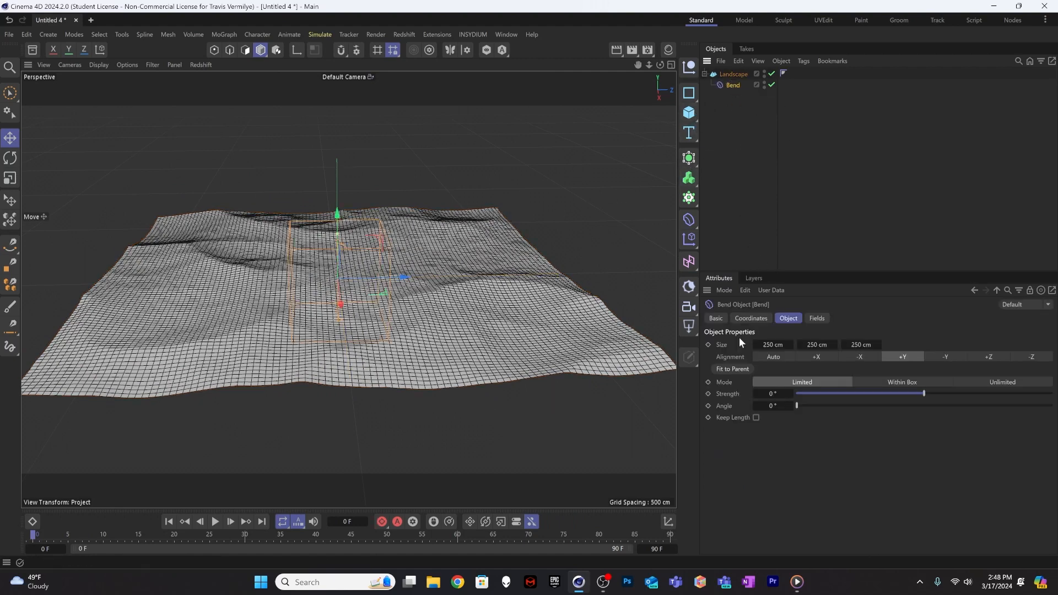
pyautogui.click(732, 369)
pyautogui.click(988, 357)
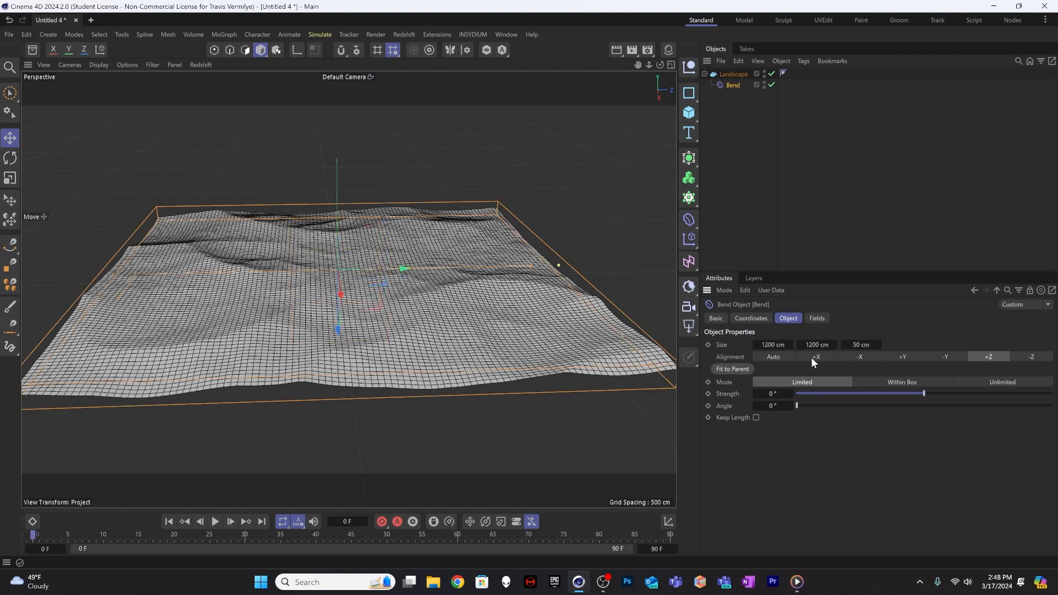
pyautogui.click(860, 358)
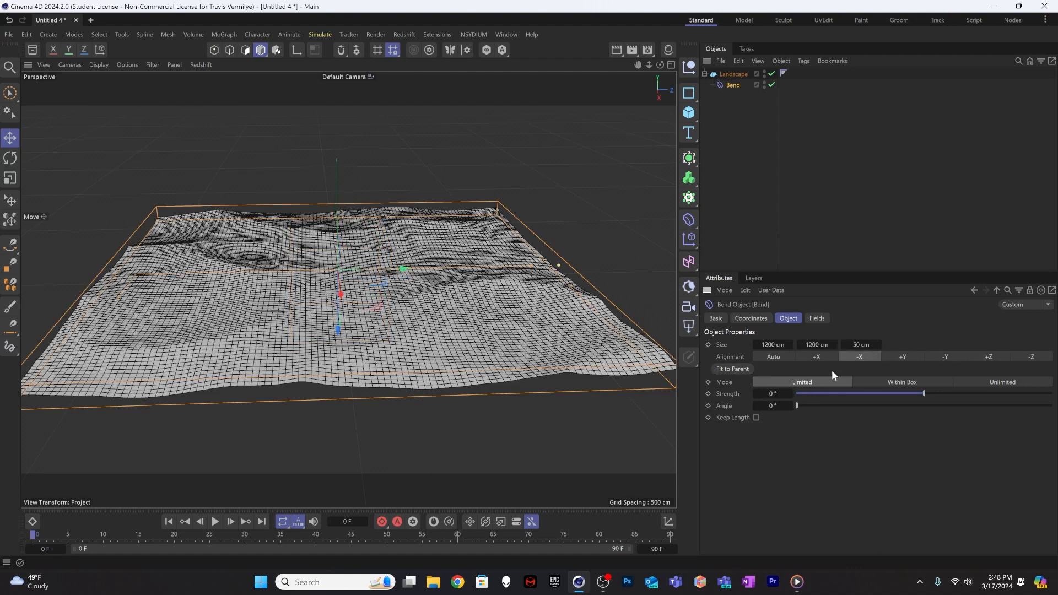
pyautogui.click(718, 371)
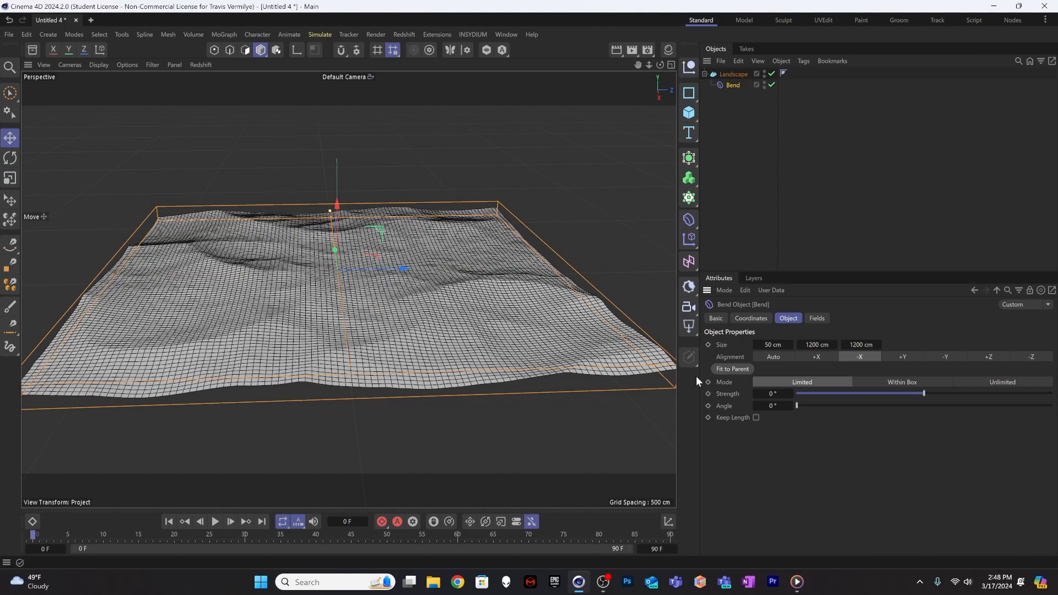
# Curl one side of the landscape with a Bend strength of 66°, using a 687 cm long bend box shifted toward that edge
pyautogui.moveTo(926, 394)
pyautogui.mouseDown()
pyautogui.moveTo(951, 394)
pyautogui.moveTo(925, 394)
pyautogui.mouseUp()
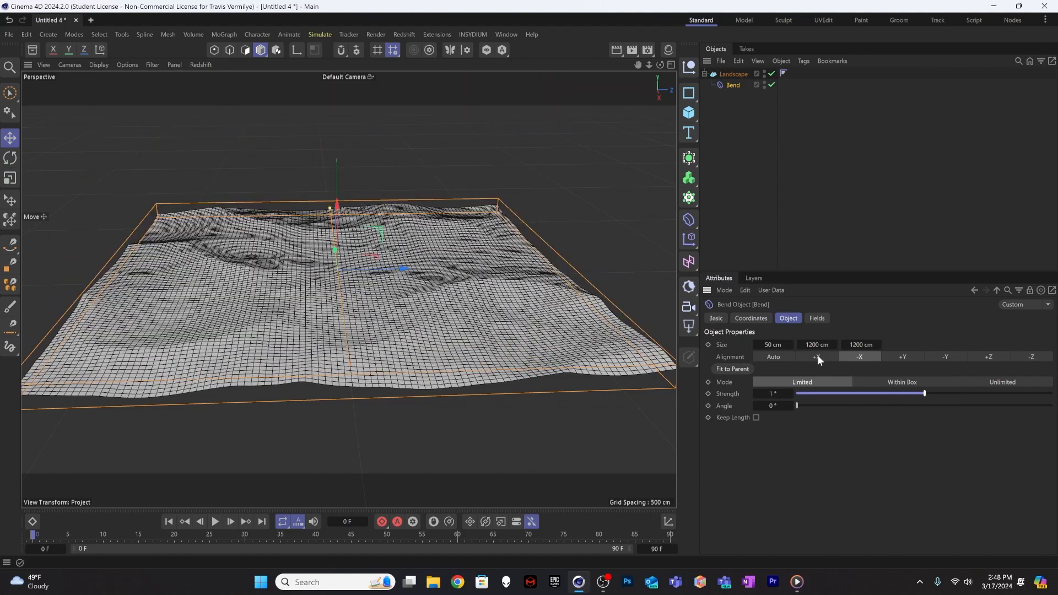
pyautogui.moveTo(819, 344); pyautogui.dragTo(537, 344)
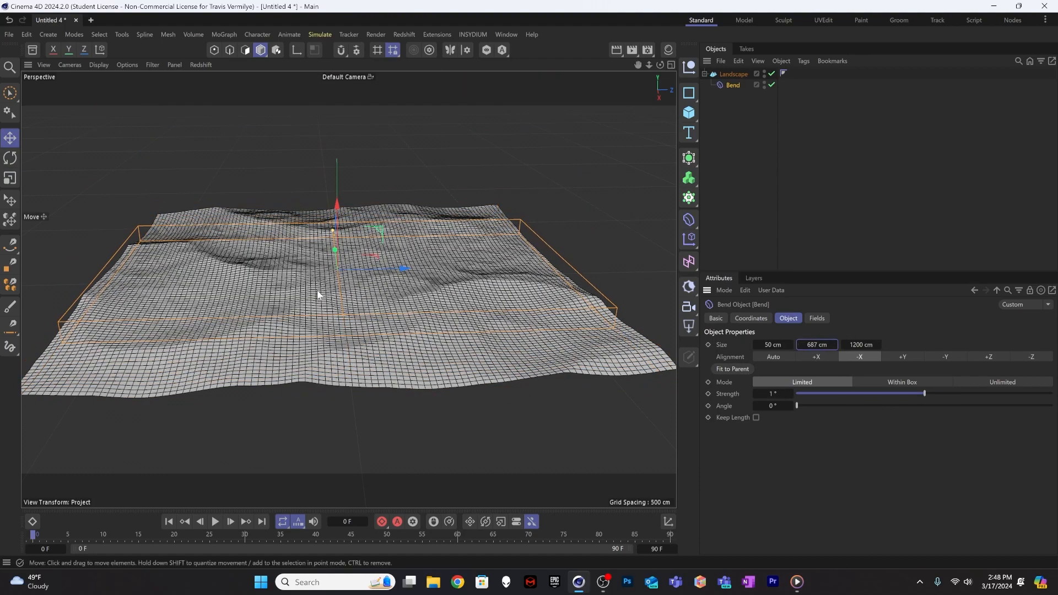
pyautogui.keyDown('alt'); pyautogui.moveTo(223, 280); pyautogui.dragTo(370, 293); pyautogui.keyUp('alt')
pyautogui.moveTo(229, 228); pyautogui.dragTo(157, 216)
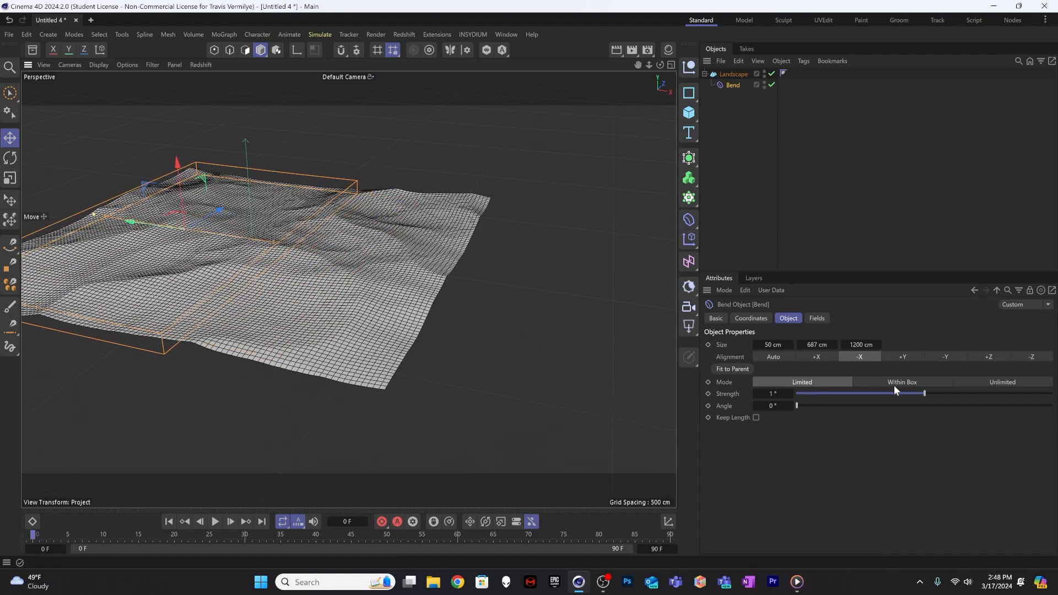
pyautogui.moveTo(925, 393); pyautogui.dragTo(947, 393)
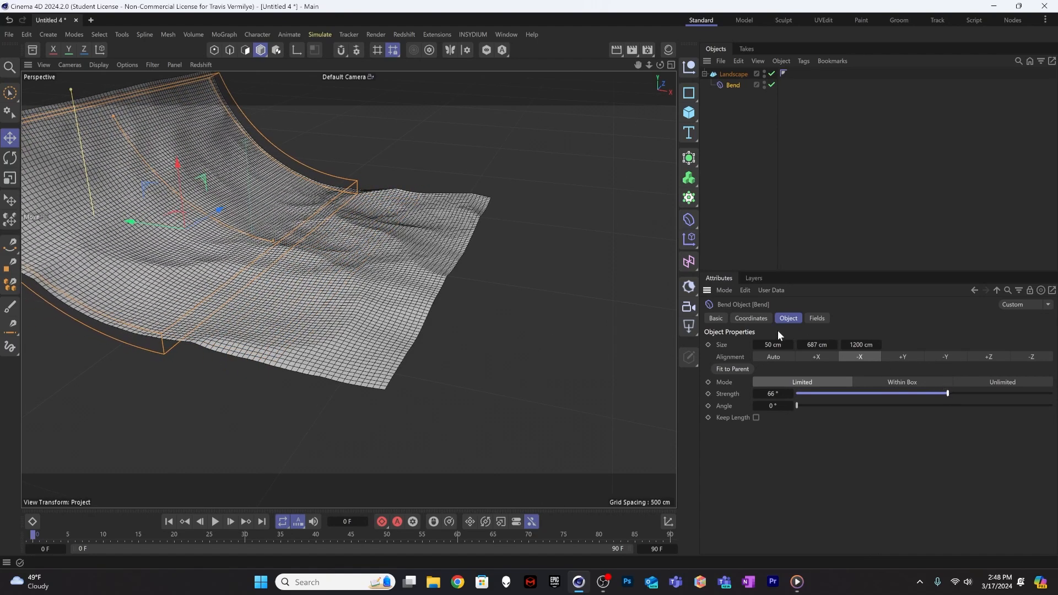
# Duplicate the Bend deformer under the Landscape and rotate the copy horizontally to curl up another side of the terrain
pyautogui.keyDown('ctrl'); pyautogui.moveTo(735, 84); pyautogui.dragTo(735, 94); pyautogui.keyUp('ctrl')
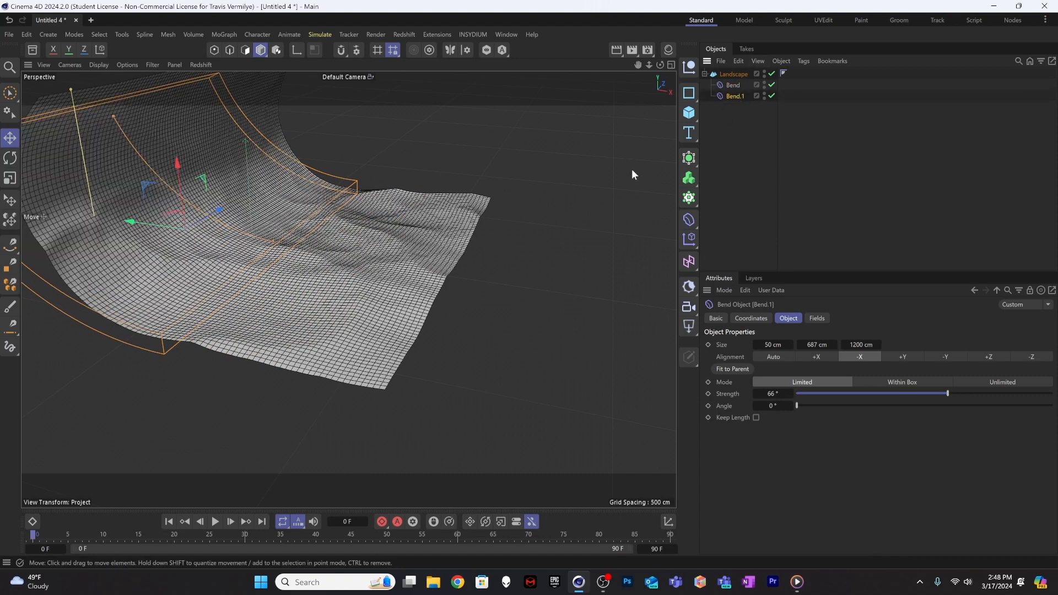
pyautogui.press('r')
pyautogui.moveTo(187, 263); pyautogui.dragTo(223, 276)
# Examine the curved landscape and its two Bend deformers from several angles, and leave nothing selected
pyautogui.scroll(5, 339, 376)
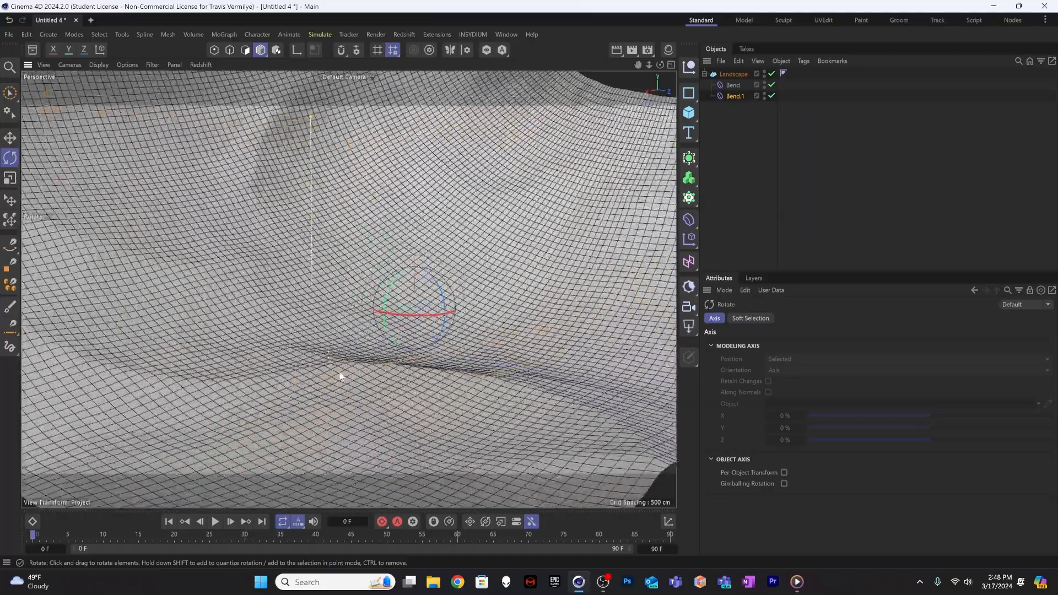
pyautogui.keyDown('alt'); pyautogui.moveTo(340, 376); pyautogui.dragTo(359, 366); pyautogui.keyUp('alt')
pyautogui.scroll(4, 422, 347)
pyautogui.keyDown('alt'); pyautogui.moveTo(422, 347); pyautogui.dragTo(473, 331); pyautogui.keyUp('alt')
pyautogui.click(719, 75)
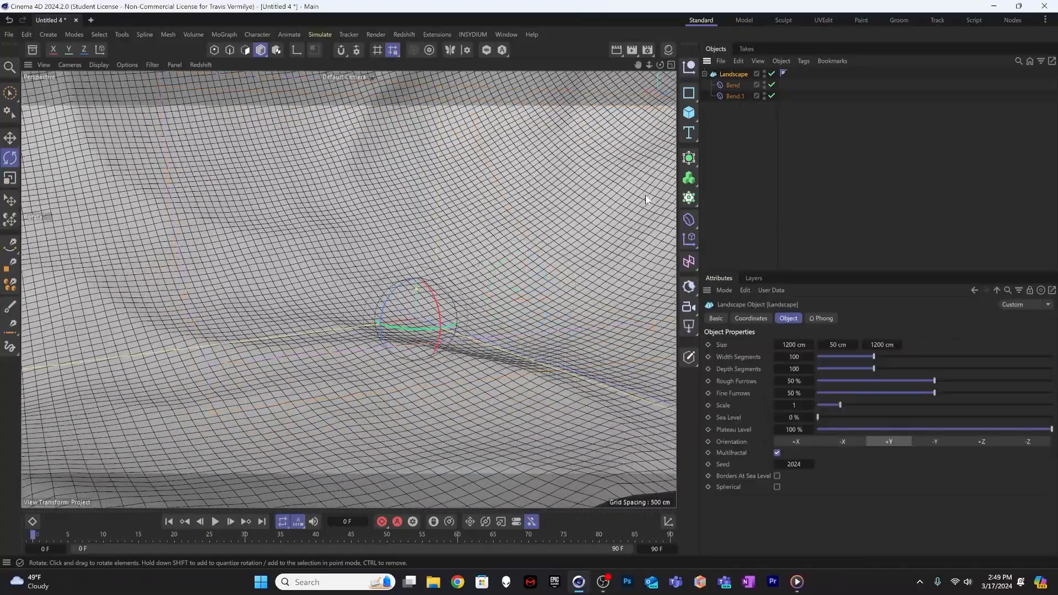
pyautogui.scroll(-5, 428, 314)
pyautogui.keyDown('alt'); pyautogui.moveTo(369, 322); pyautogui.dragTo(639, 319); pyautogui.keyUp('alt')
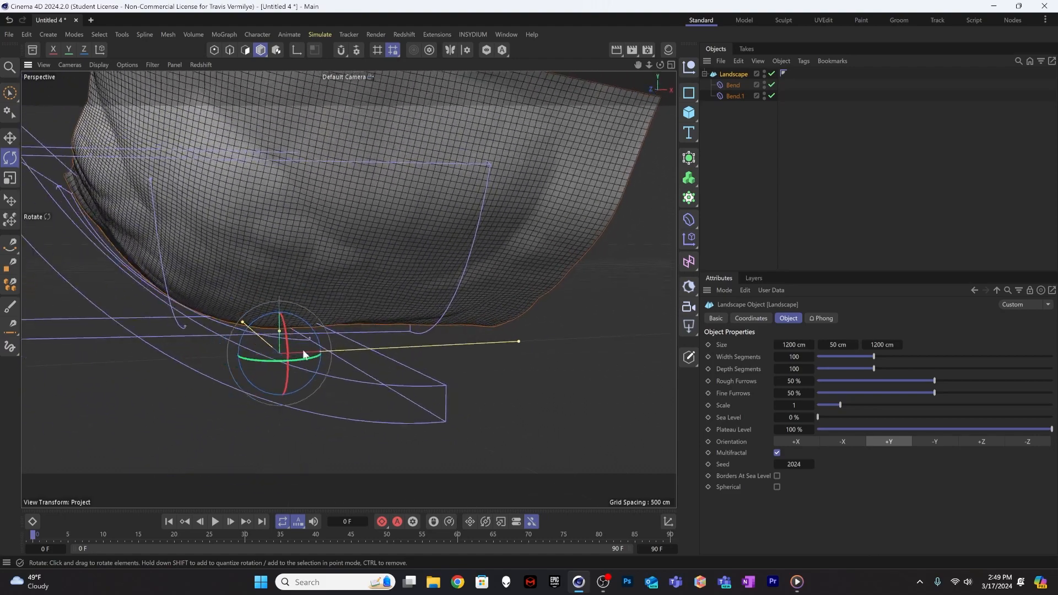
pyautogui.moveTo(297, 356); pyautogui.dragTo(98, 250)
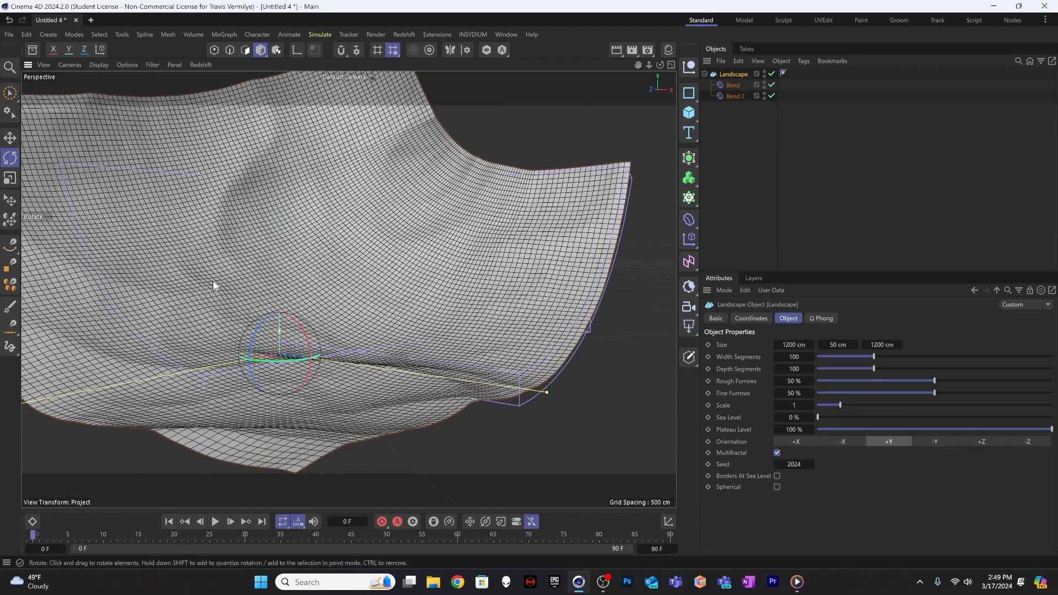
pyautogui.click(909, 172)
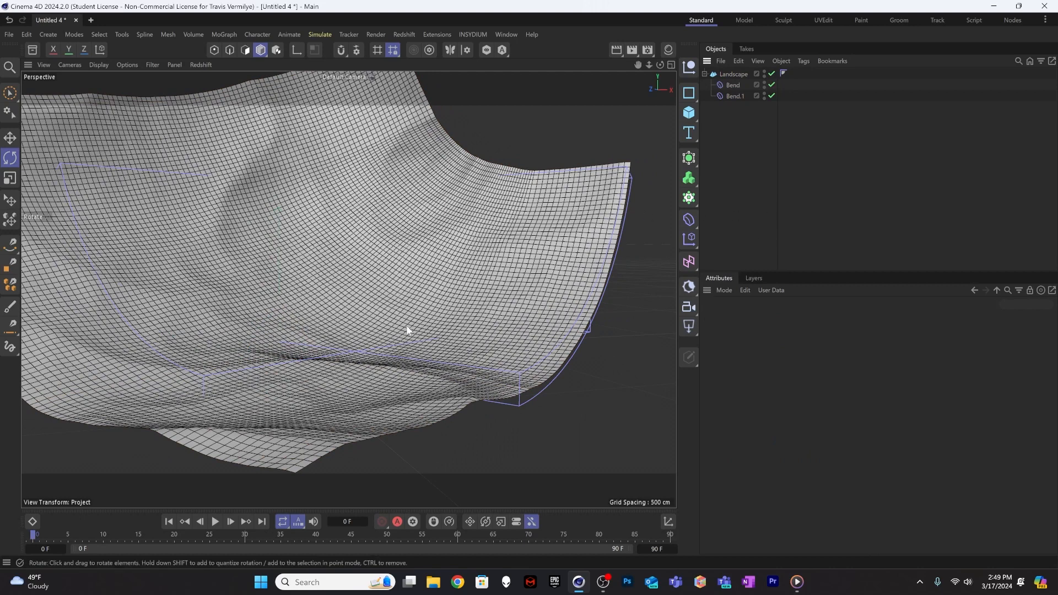
# Add a Cube inside a Subdivision Surface and set the cube's Segments Y to 2
pyautogui.click(690, 113)
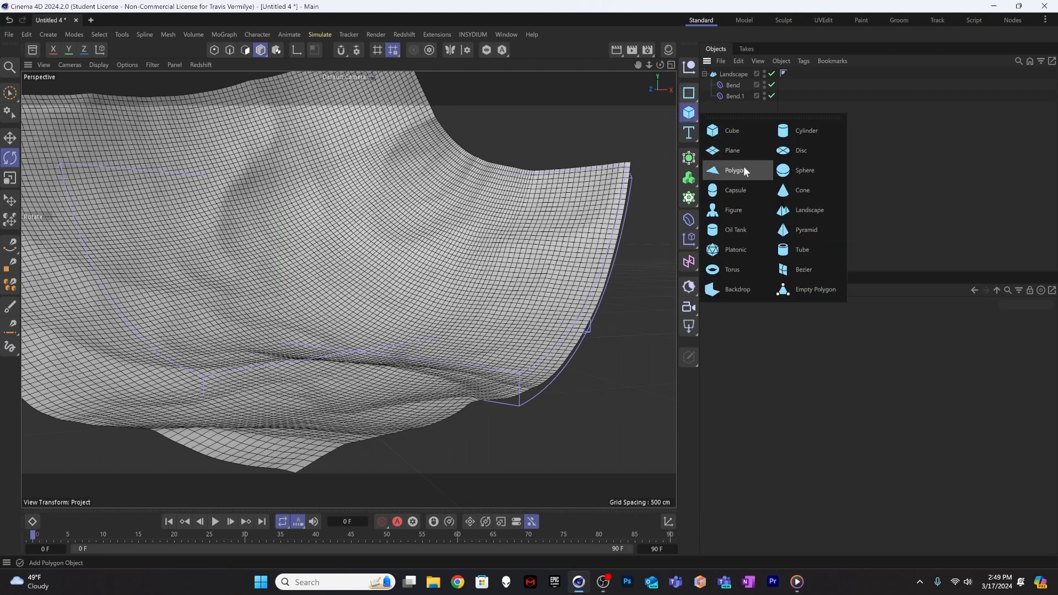
pyautogui.click(726, 130)
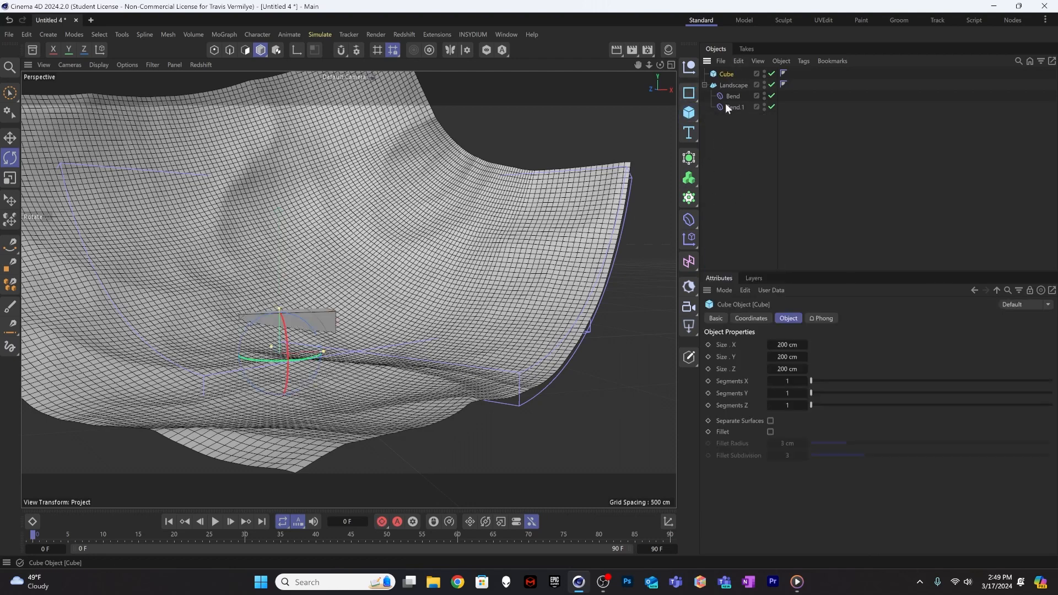
pyautogui.keyDown('alt'); pyautogui.click(689, 158); pyautogui.keyUp('alt')
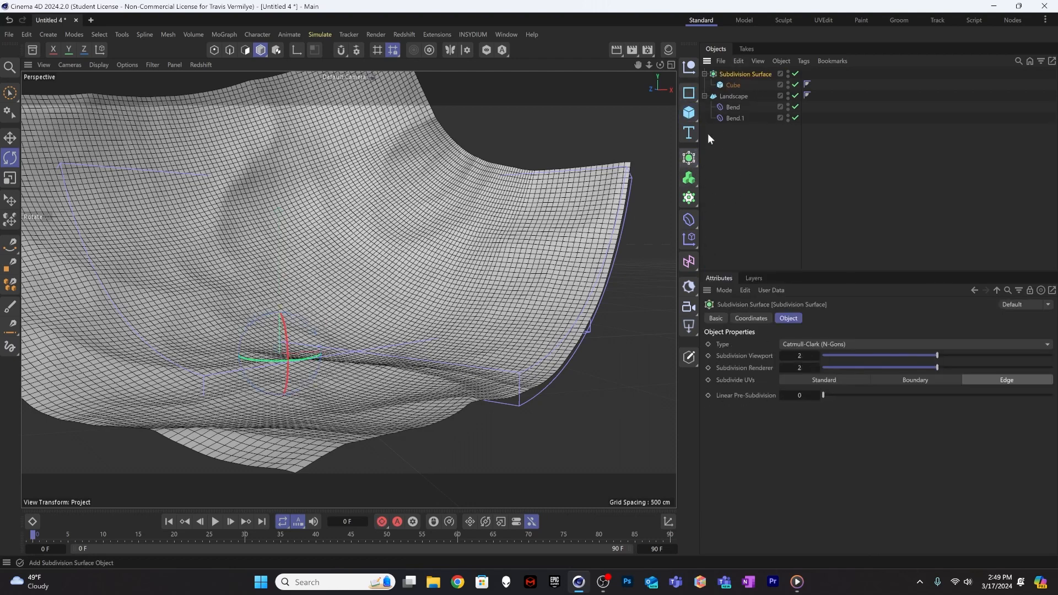
pyautogui.click(732, 85)
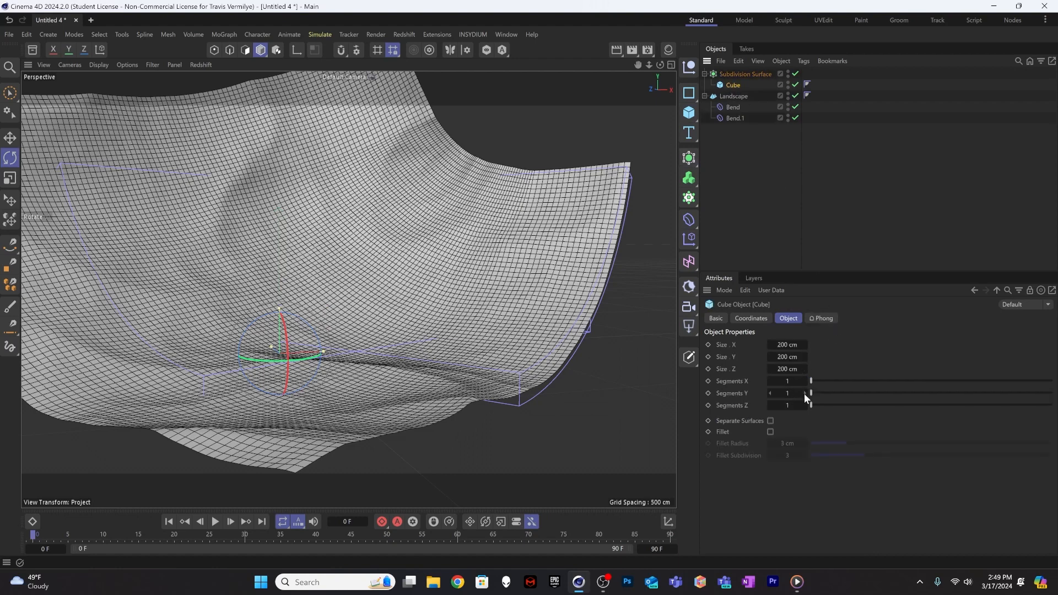
pyautogui.click(805, 393)
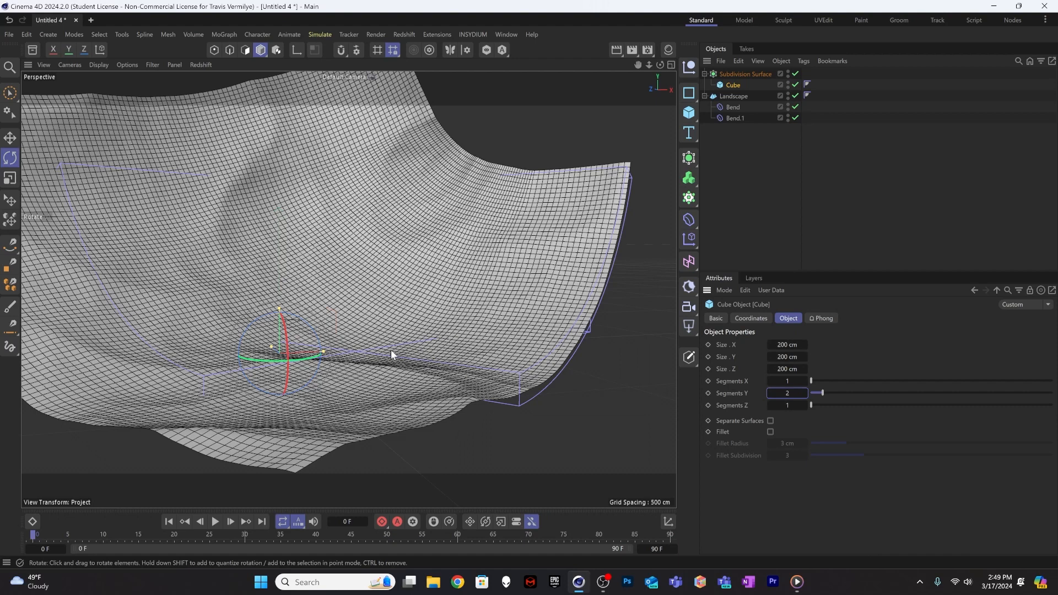
# Scale the Subdivision Surface down to a small ball and position it just above the middle of the landscape
pyautogui.click(735, 75)
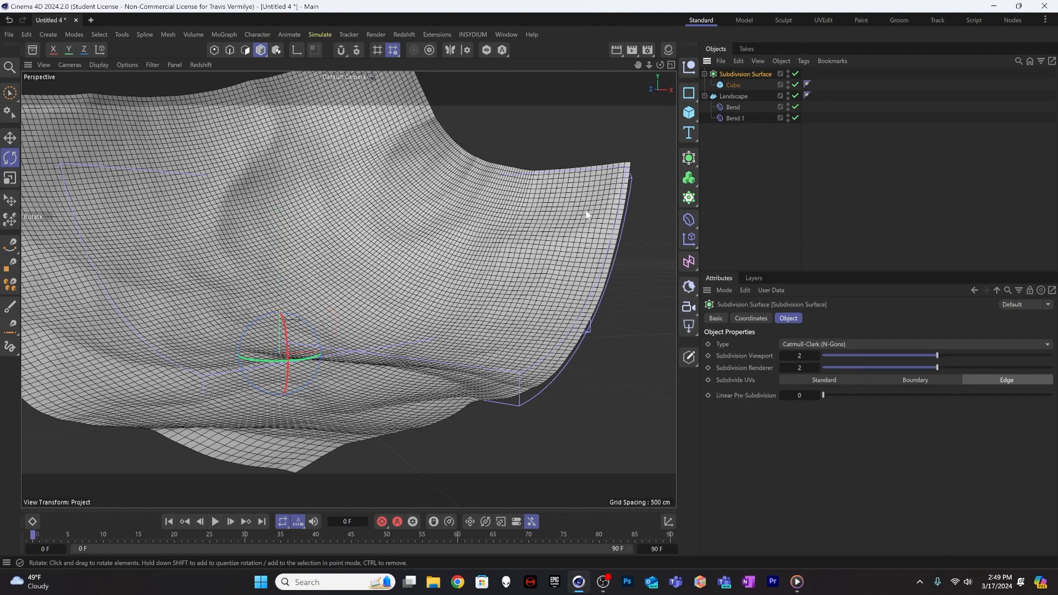
pyautogui.press('e')
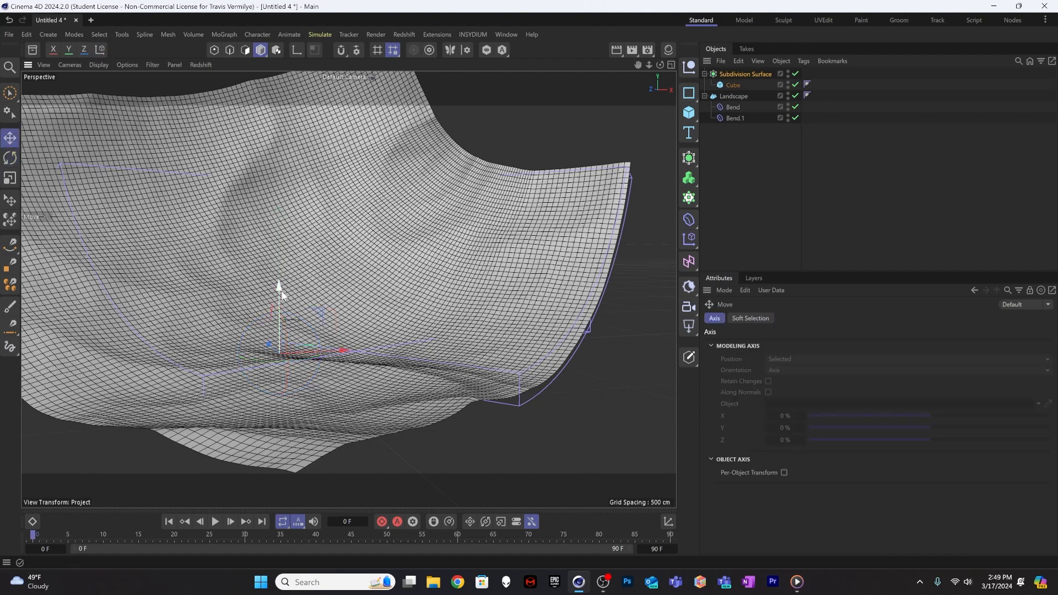
pyautogui.moveTo(279, 285); pyautogui.dragTo(290, 181)
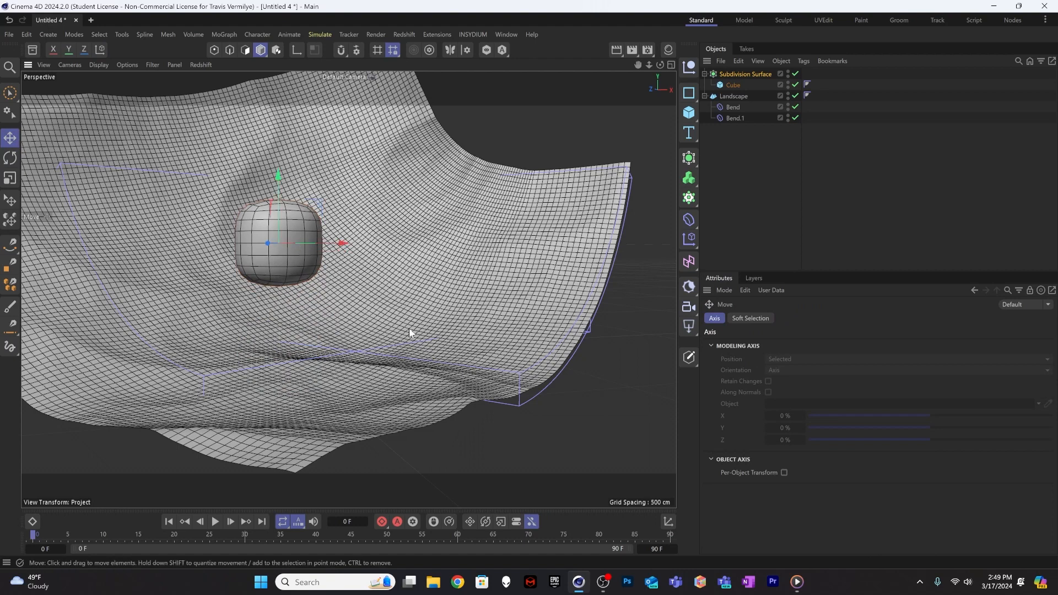
pyautogui.press('t')
pyautogui.moveTo(308, 319); pyautogui.dragTo(117, 375)
pyautogui.moveTo(351, 269); pyautogui.dragTo(297, 295)
pyautogui.press('e')
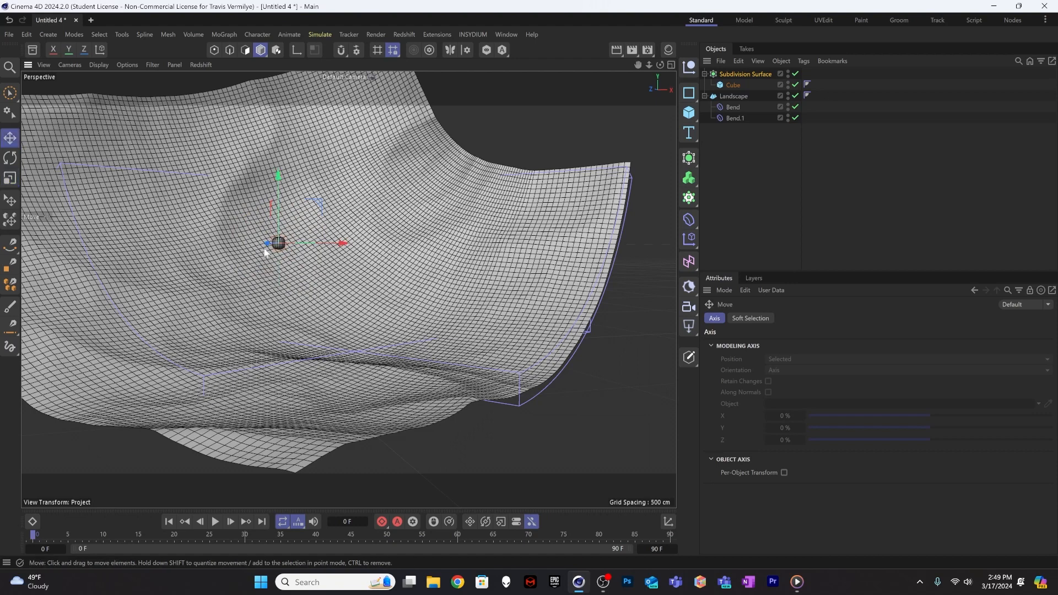
pyautogui.moveTo(282, 183); pyautogui.dragTo(281, 231)
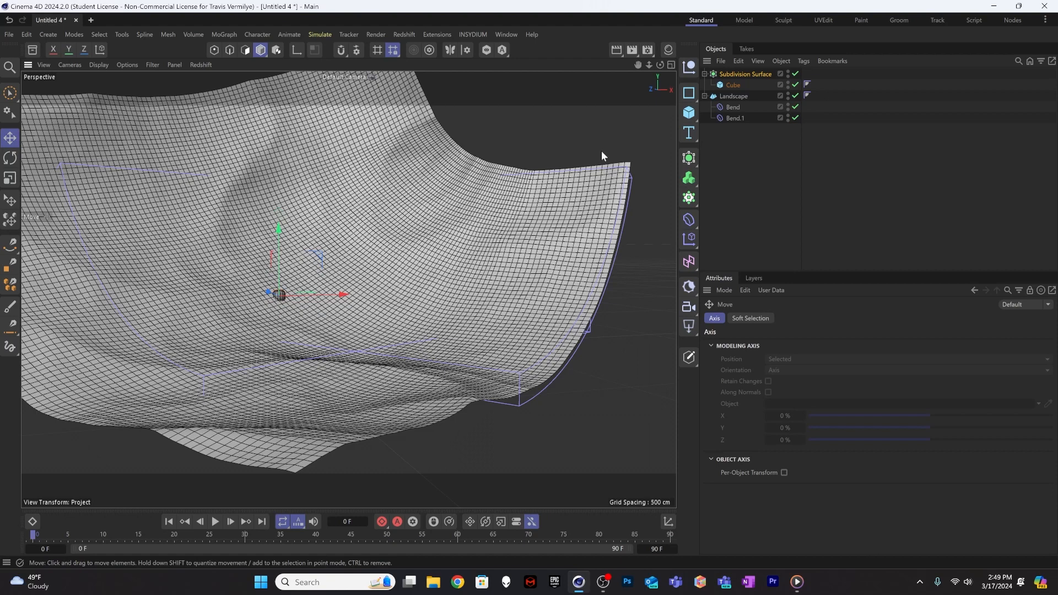
# Add a separate Cloner in Object mode and assign the Landscape as the object it clones onto
pyautogui.click(755, 139)
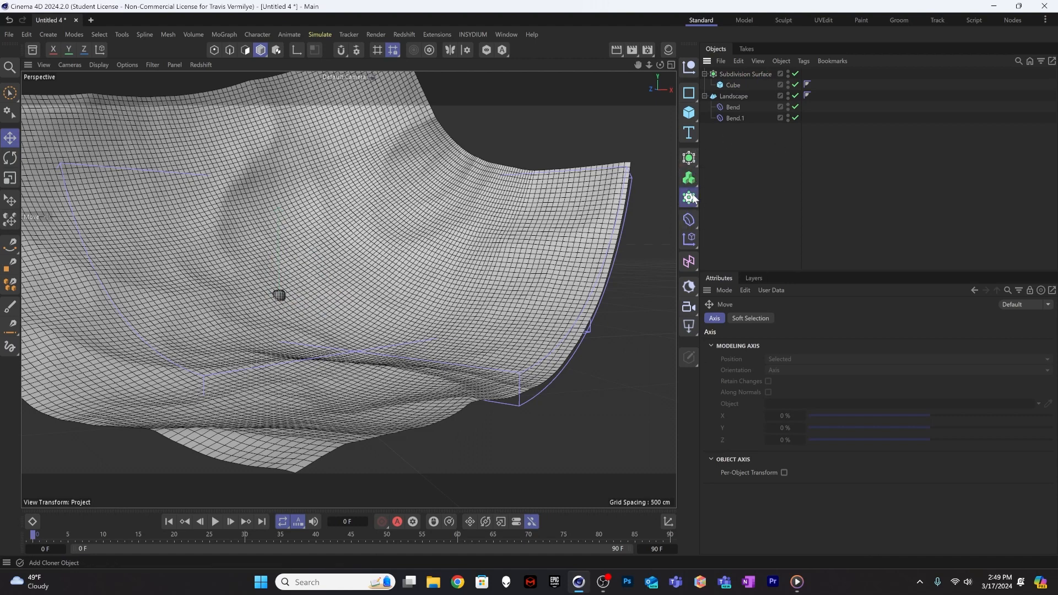
pyautogui.click(689, 198)
pyautogui.click(802, 342)
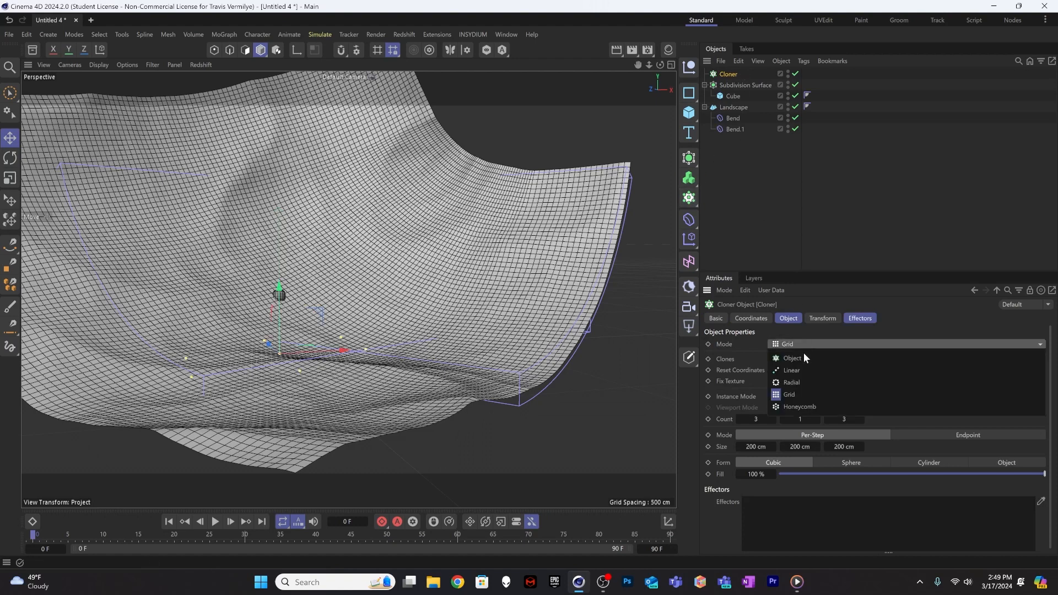
pyautogui.click(805, 357)
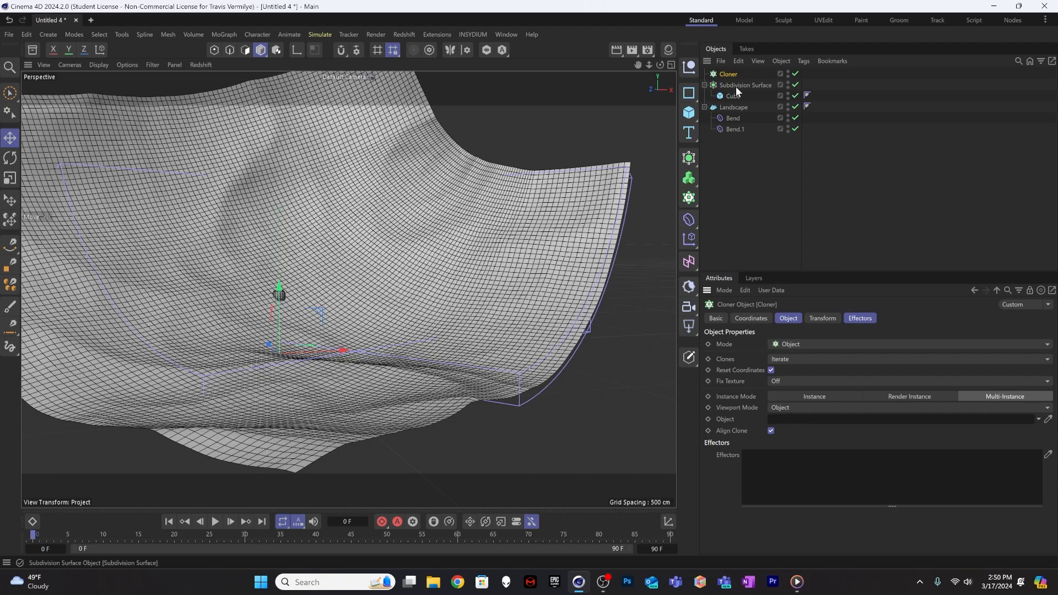
pyautogui.moveTo(732, 107); pyautogui.dragTo(779, 349)
pyautogui.moveTo(794, 419); pyautogui.dragTo(795, 421)
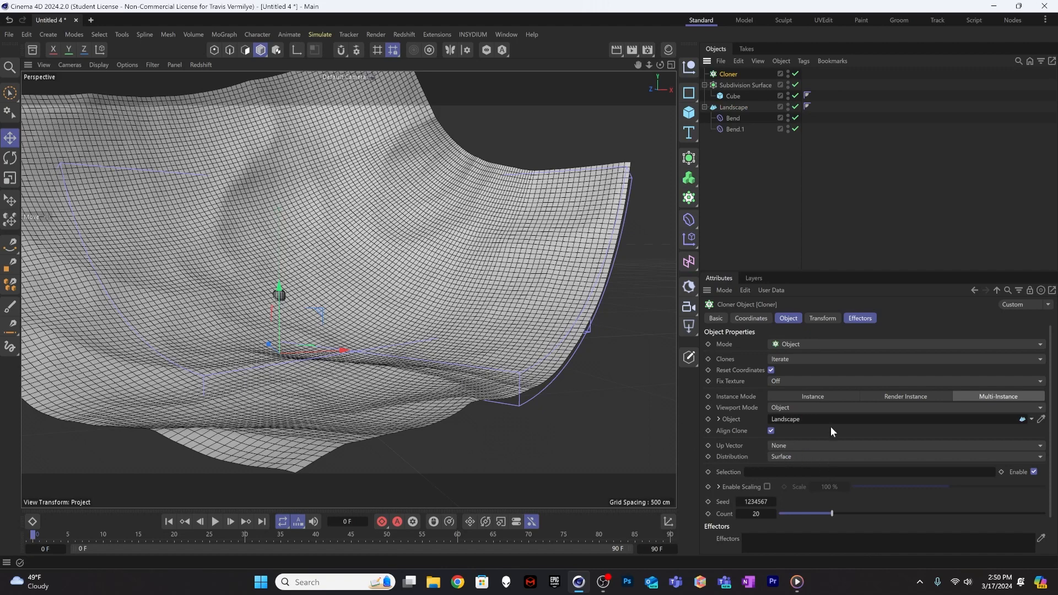
# Set the Cloner's distribution to Polygon Center and make the Subdivision Surface its child
pyautogui.click(772, 457)
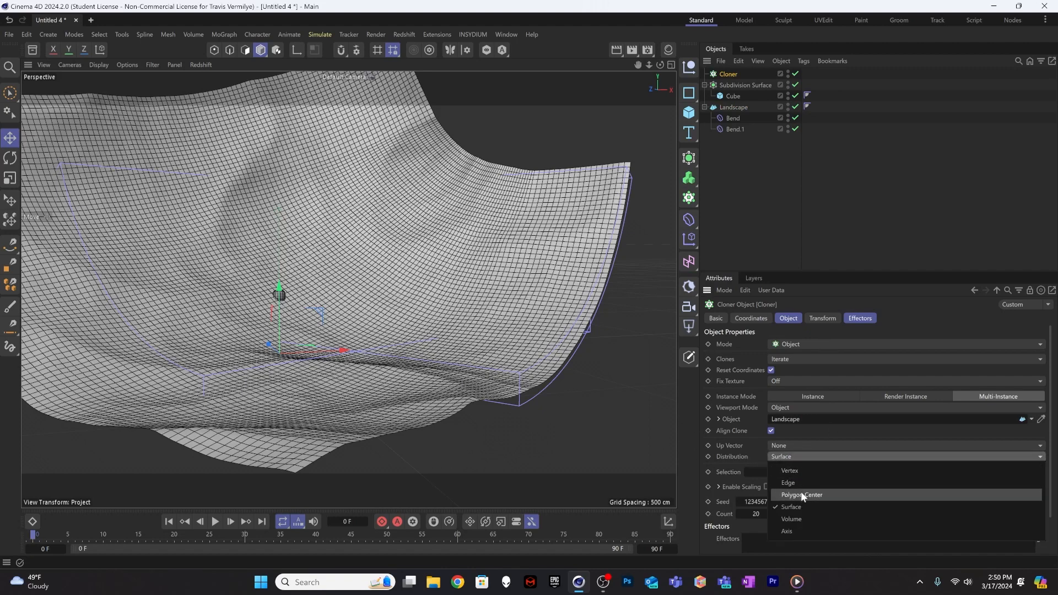
pyautogui.click(801, 491)
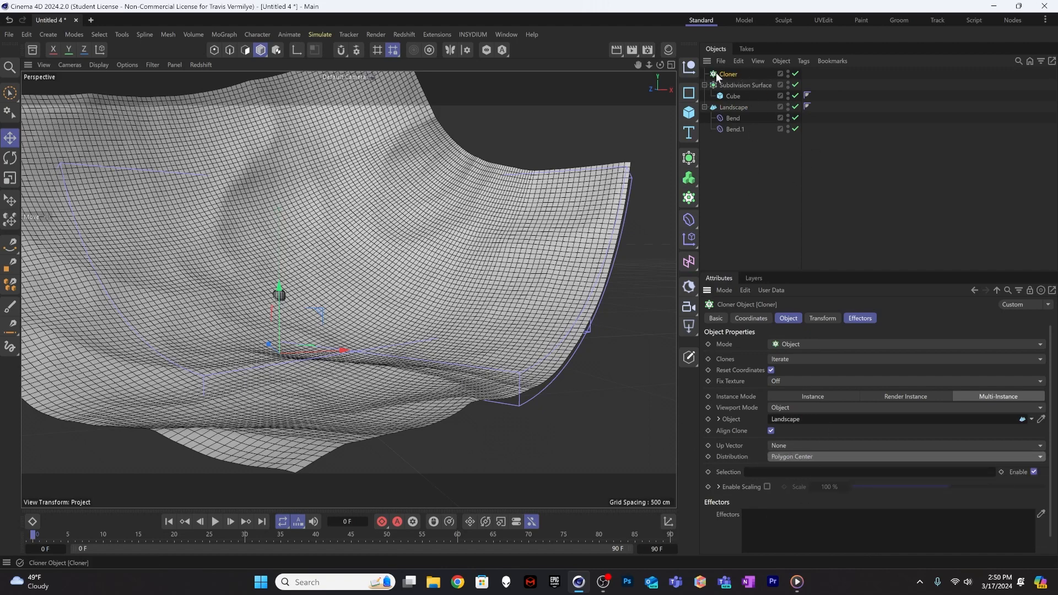
pyautogui.moveTo(743, 85); pyautogui.dragTo(728, 74)
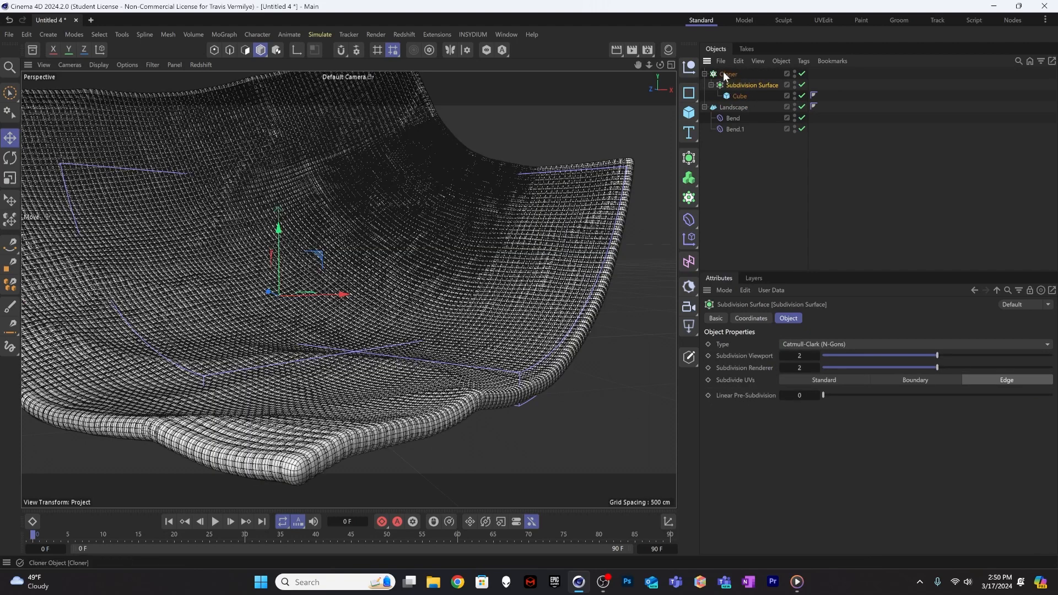
# Scale down the Cube inside the Subdivision Surface so the clones read as individual balls, and select the Cloner
pyautogui.scroll(5, 273, 339)
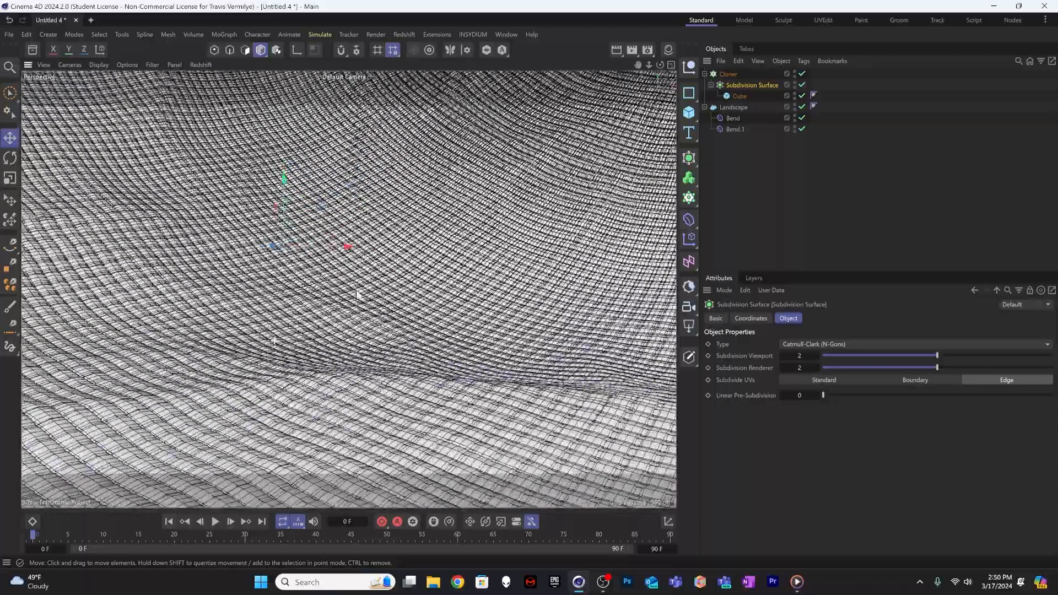
pyautogui.click(739, 96)
pyautogui.press('t')
pyautogui.moveTo(423, 300); pyautogui.dragTo(336, 321)
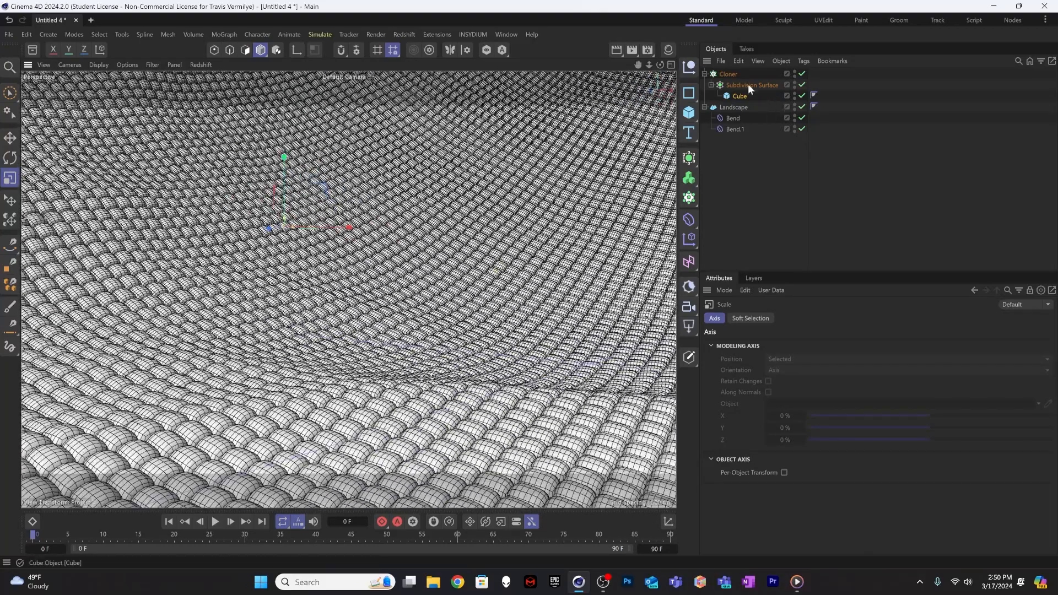
pyautogui.click(749, 85)
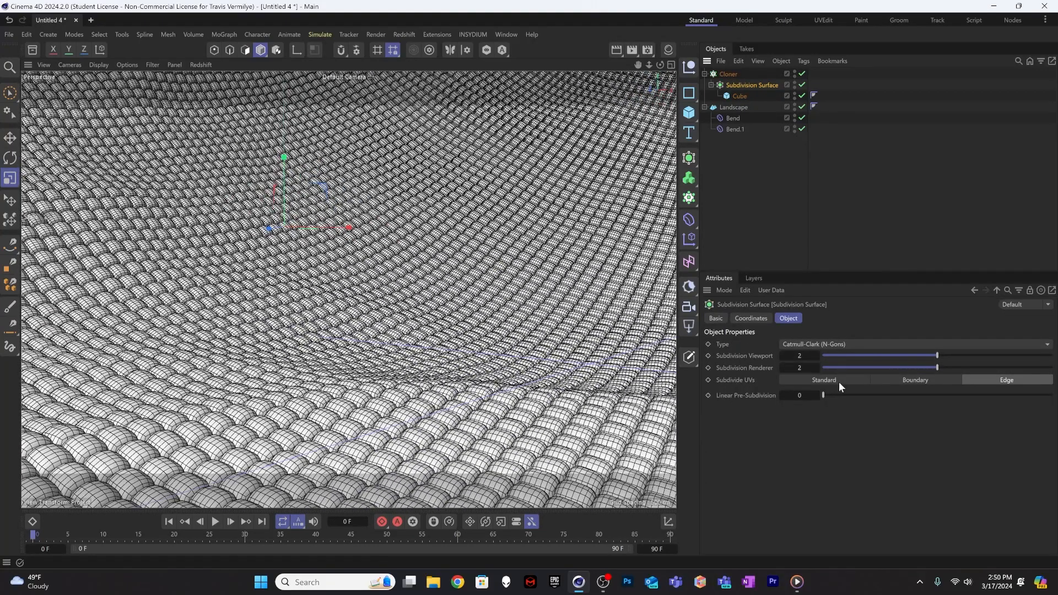
pyautogui.click(724, 73)
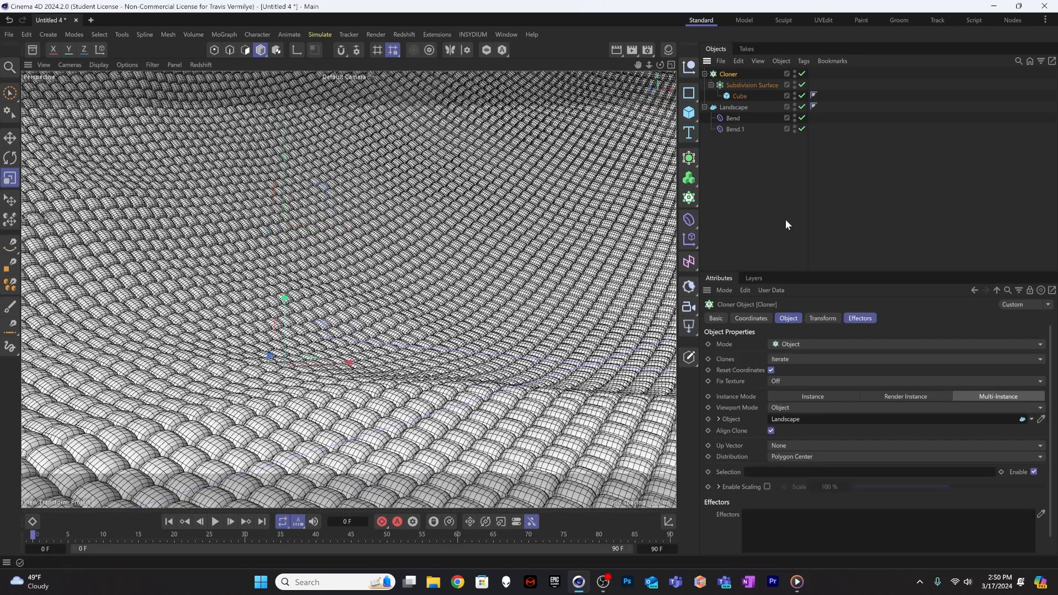
# Set the Cloner's transform pitch rotation to -90° so the clones are reoriented on the landscape
pyautogui.click(816, 318)
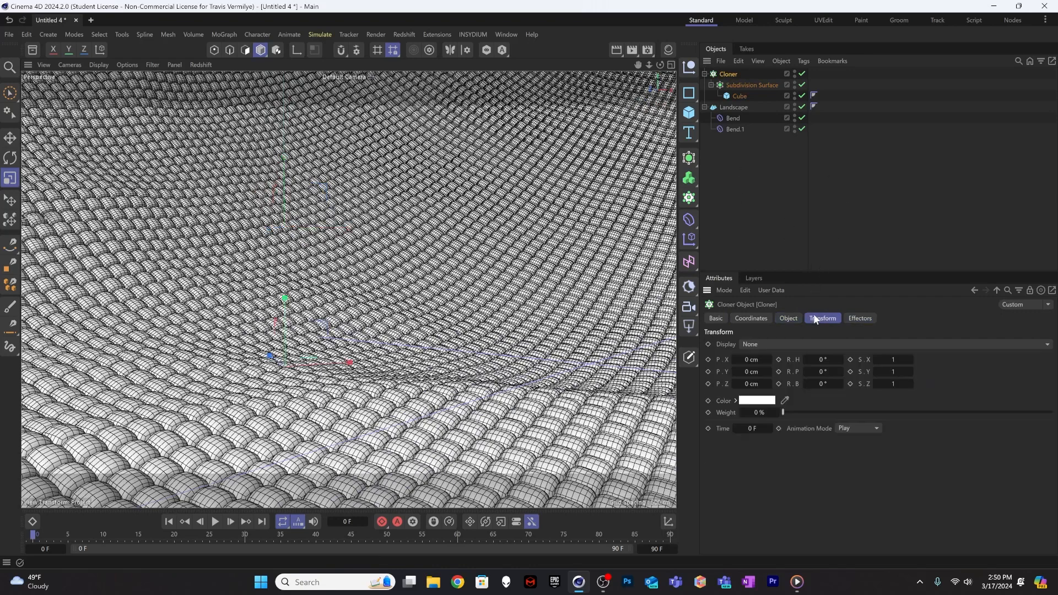
pyautogui.click(832, 372)
pyautogui.press('Return')
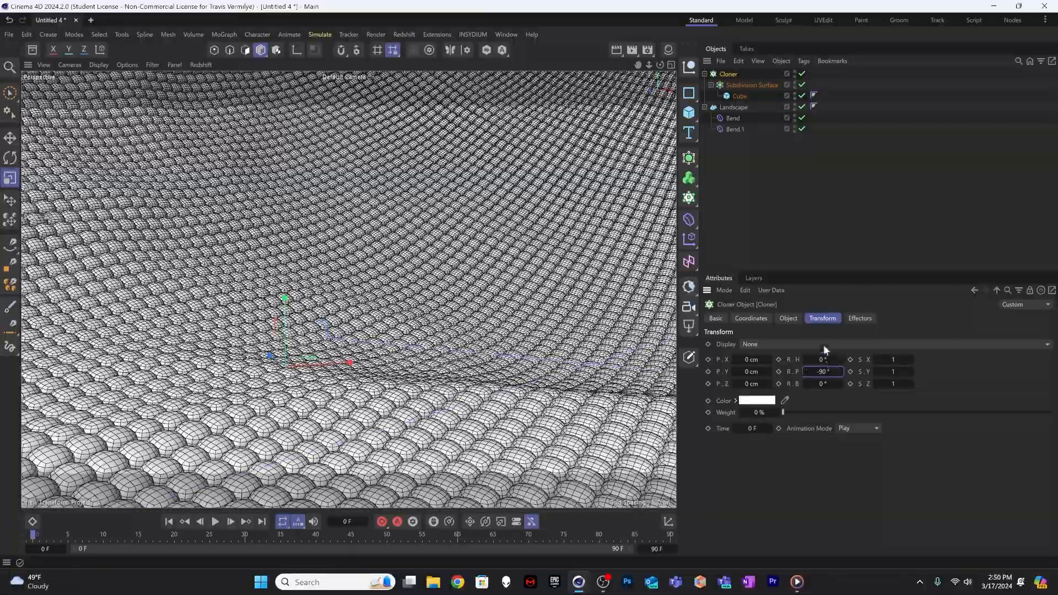
pyautogui.keyDown('alt'); pyautogui.moveTo(264, 447); pyautogui.dragTo(314, 438); pyautogui.keyUp('alt')
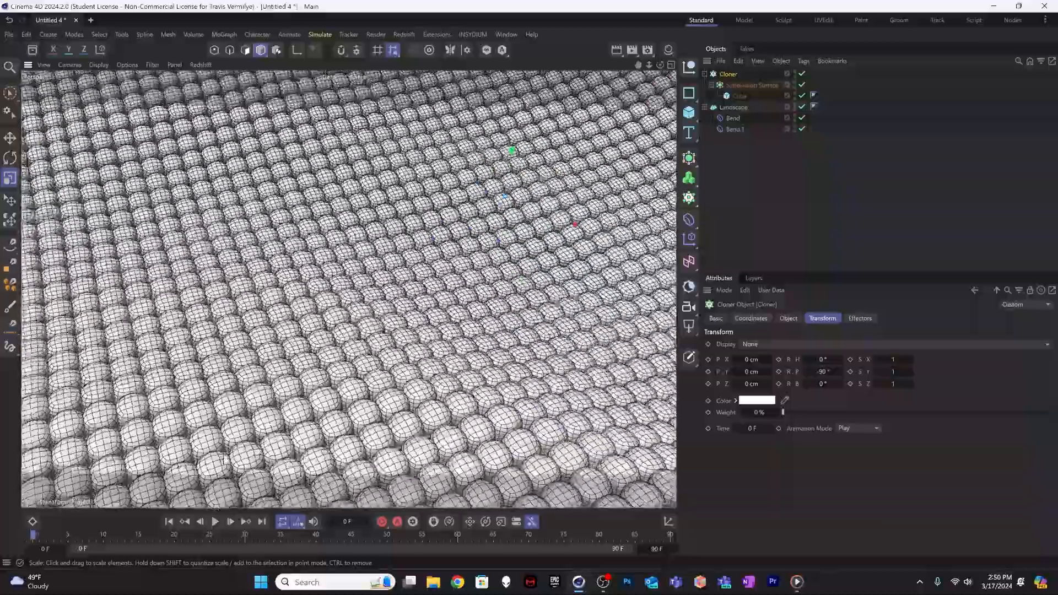
# Switch the viewport display to plain Gouraud shading without wireframe lines
pyautogui.scroll(-4, 348, 353)
pyautogui.moveTo(348, 354)
pyautogui.keyDown('alt'); pyautogui.mouseDown()
pyautogui.moveTo(313, 323)
pyautogui.moveTo(350, 330)
pyautogui.moveTo(338, 319)
pyautogui.moveTo(331, 325)
pyautogui.moveTo(260, 289)
pyautogui.moveTo(314, 308)
pyautogui.moveTo(396, 367)
pyautogui.moveTo(288, 366)
pyautogui.moveTo(363, 370)
pyautogui.mouseUp(); pyautogui.keyUp('alt')
pyautogui.press('n')
pyautogui.press('a')
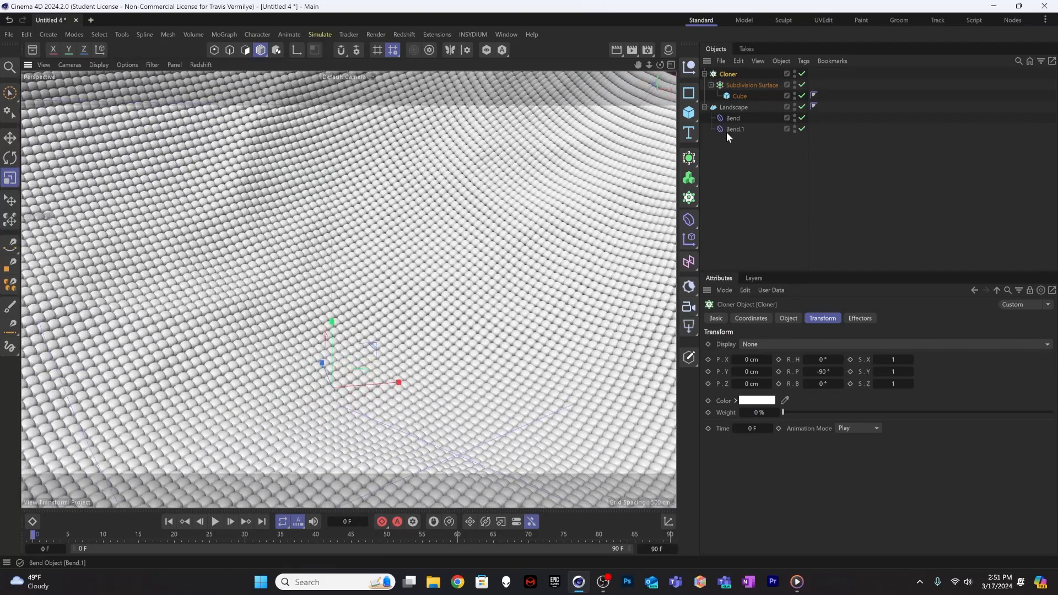
# Add a Random effector to the Cloner
pyautogui.click(743, 156)
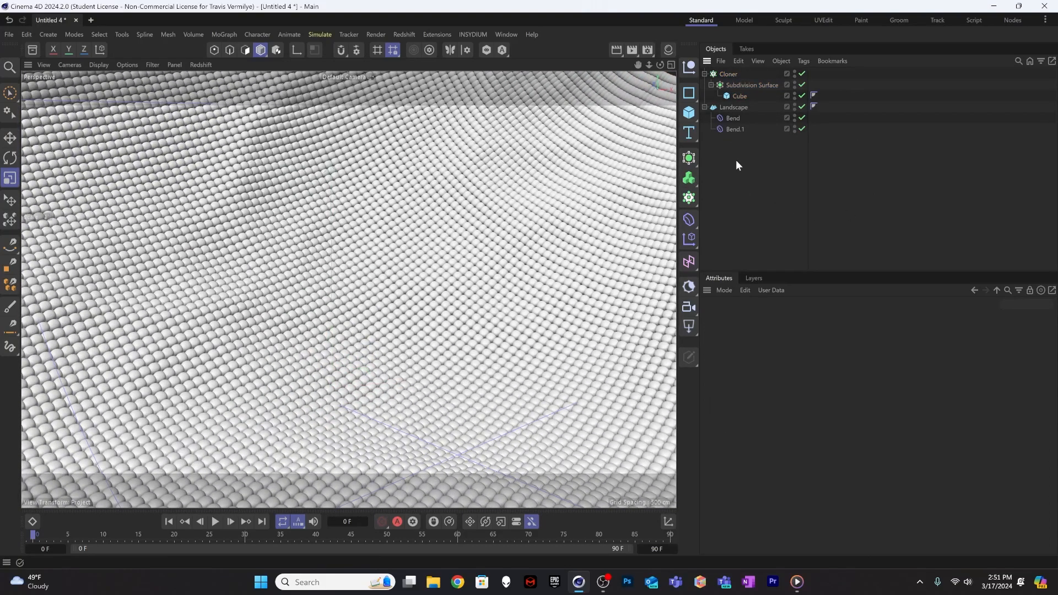
pyautogui.click(741, 76)
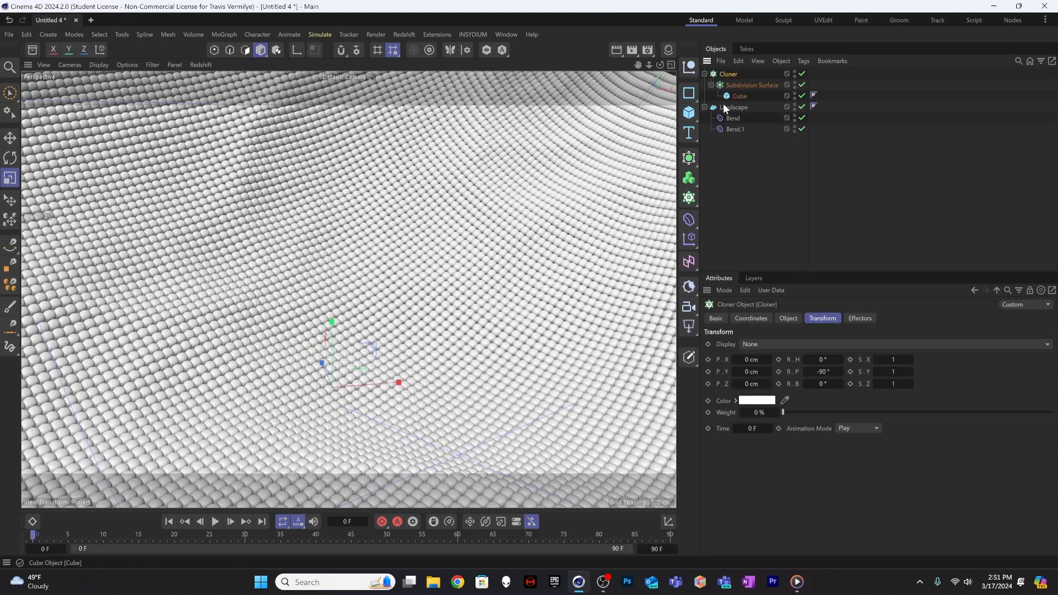
pyautogui.click(223, 35)
pyautogui.moveTo(229, 56)
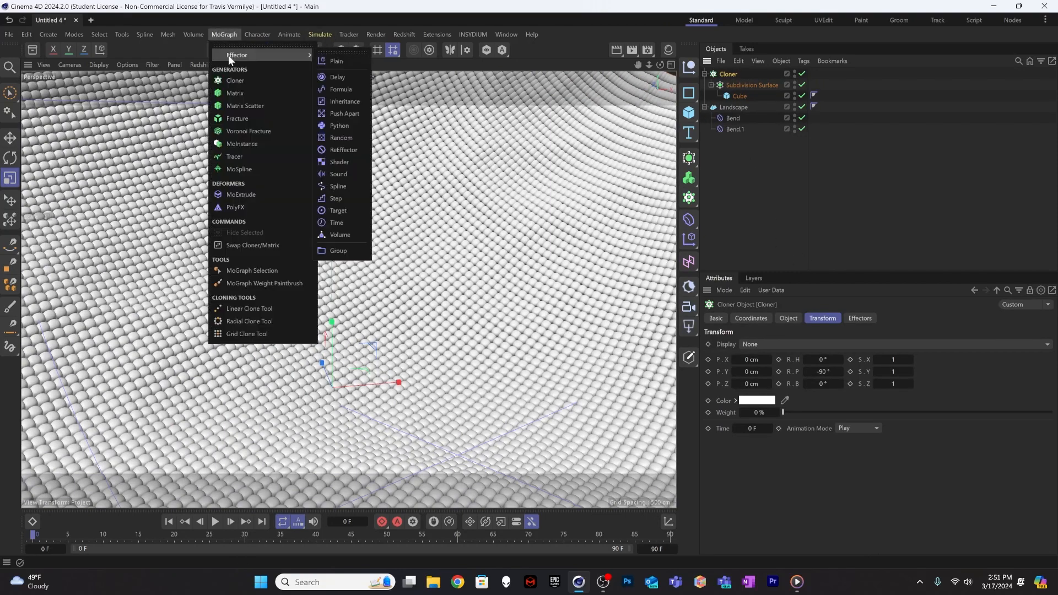
pyautogui.click(345, 139)
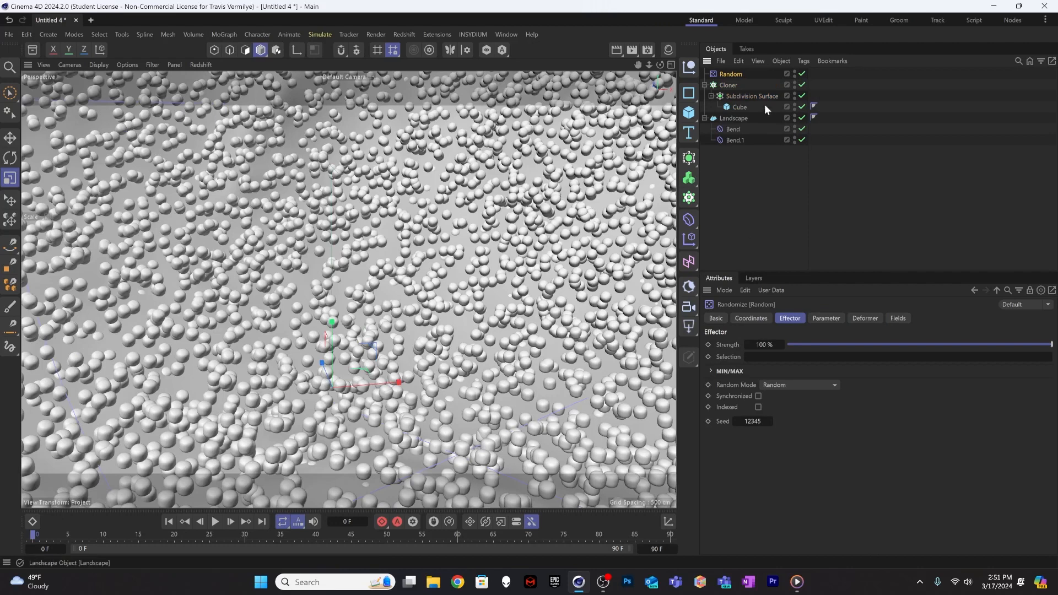
# Set the Random effector's X, Y and Z position offsets to 0 cm
pyautogui.click(826, 318)
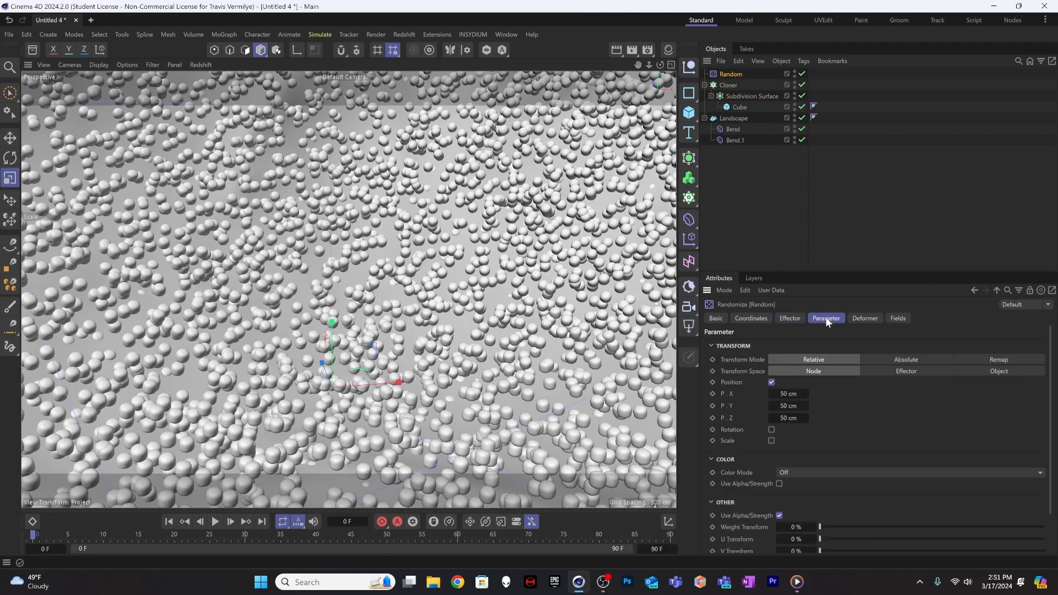
pyautogui.click(794, 394)
pyautogui.write('0')
pyautogui.press('Tab')
pyautogui.write('0')
pyautogui.press('Tab')
pyautogui.write('0')
pyautogui.press('Return')
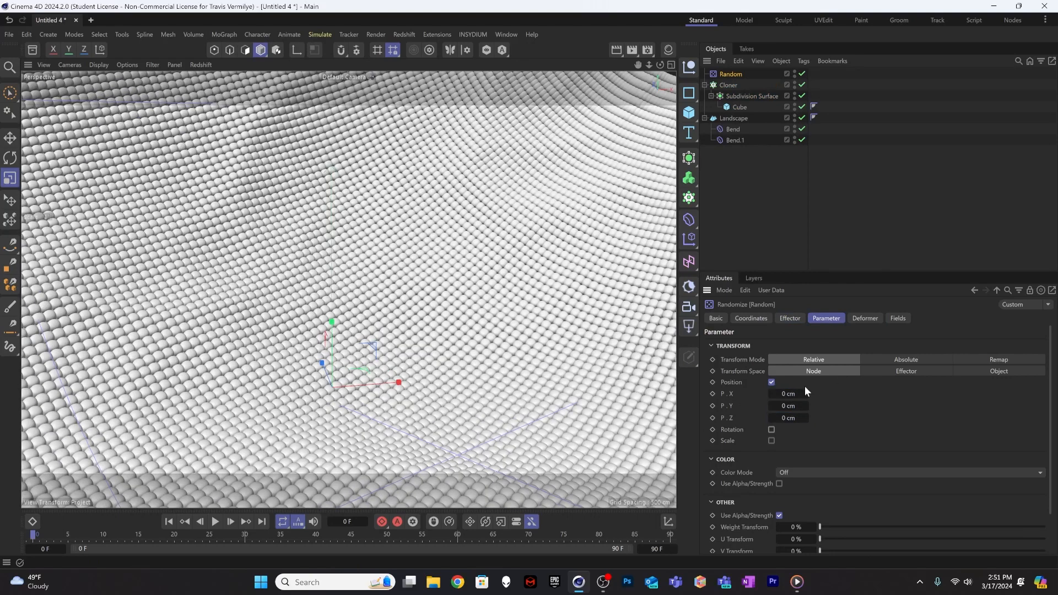
# Set the Random effector's position offset to 2 cm in X and Z, leaving Y at 0 cm
pyautogui.click(805, 393)
pyautogui.click(806, 393)
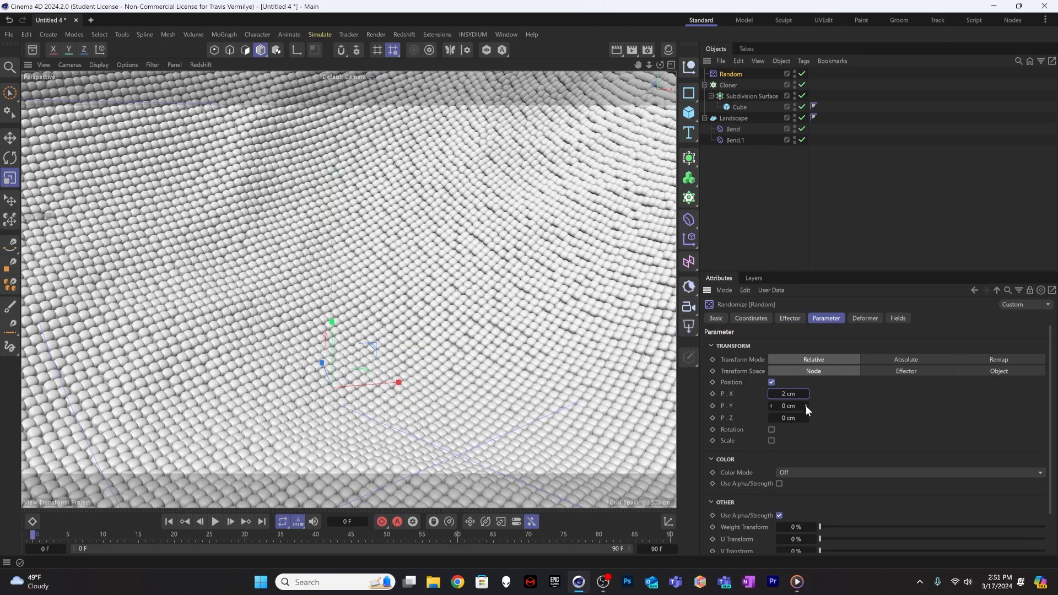
pyautogui.click(805, 405)
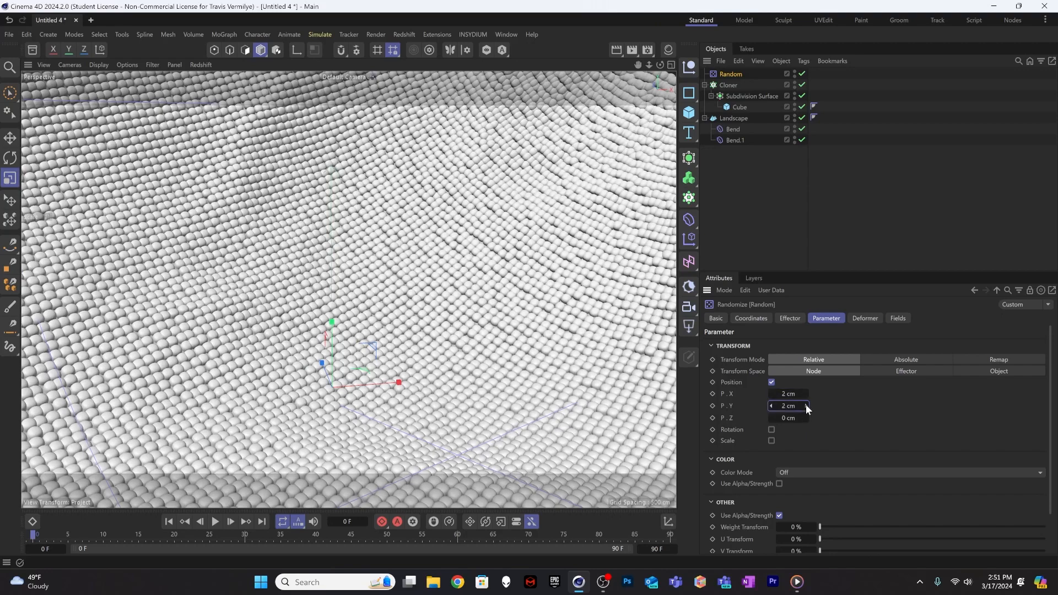
pyautogui.click(805, 406)
pyautogui.click(771, 405)
pyautogui.click(771, 405)
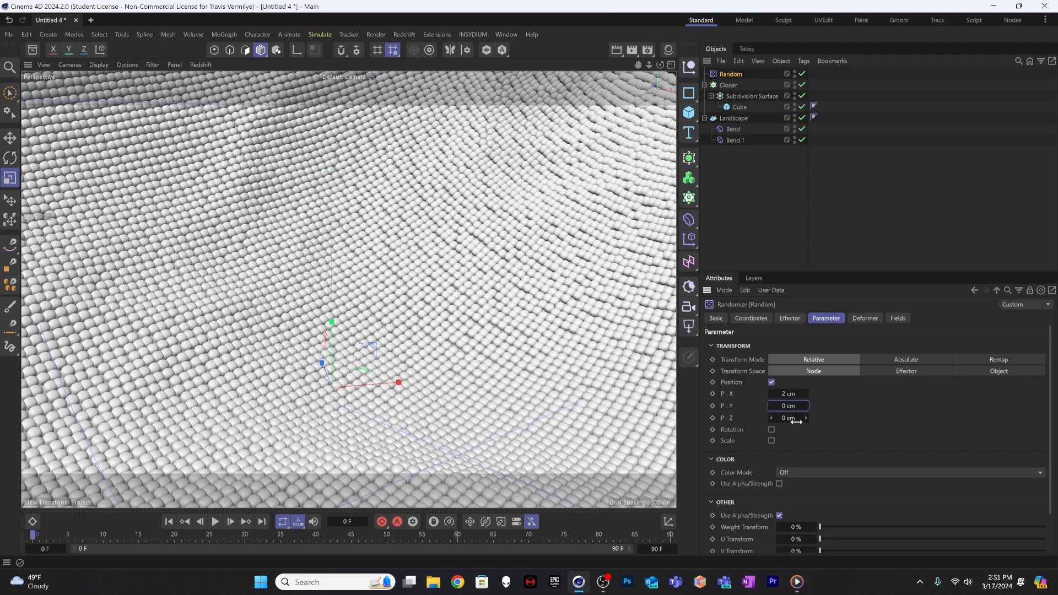
pyautogui.click(806, 418)
pyautogui.click(806, 417)
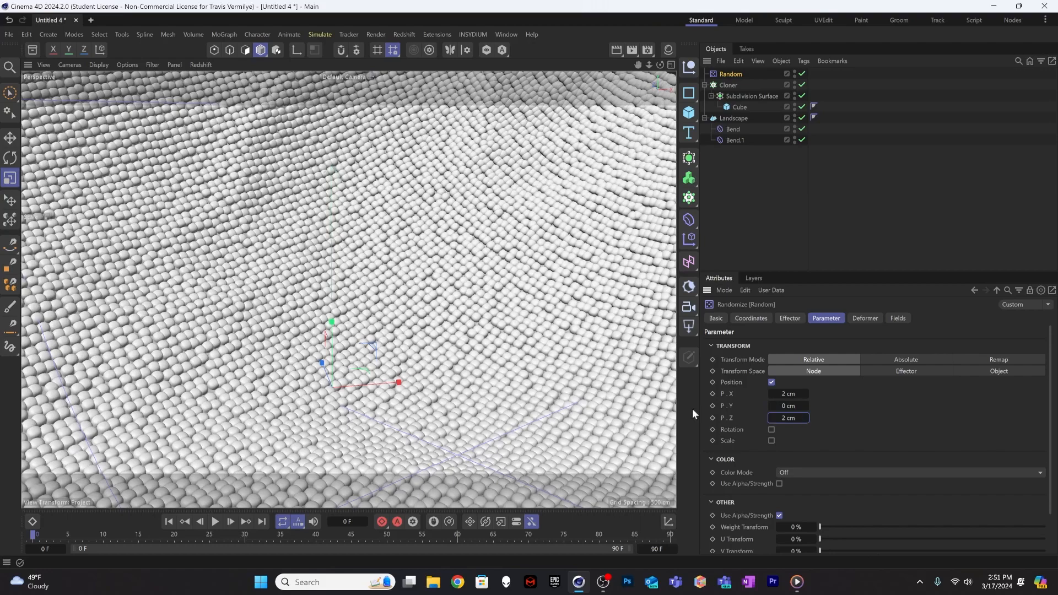
# Enable uniform scale variation on the Random effector and set the scale to 0.12
pyautogui.moveTo(416, 343)
pyautogui.keyDown('alt'); pyautogui.mouseDown()
pyautogui.moveTo(479, 346)
pyautogui.moveTo(469, 377)
pyautogui.mouseUp(); pyautogui.keyUp('alt')
pyautogui.scroll(5, 416, 342)
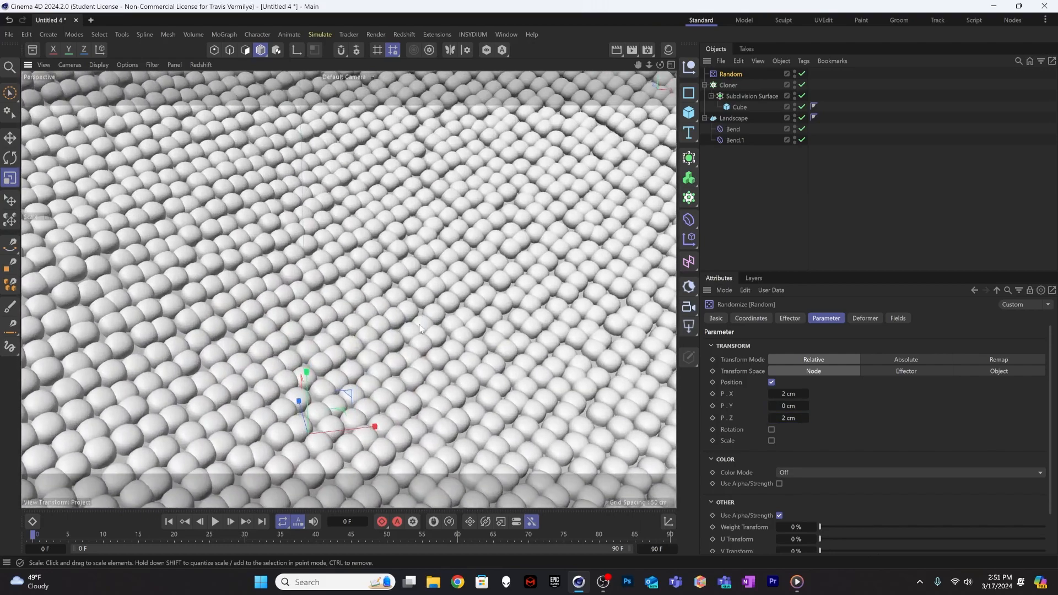
pyautogui.moveTo(412, 340)
pyautogui.keyDown('alt'); pyautogui.mouseDown()
pyautogui.moveTo(402, 337)
pyautogui.moveTo(419, 357)
pyautogui.moveTo(429, 334)
pyautogui.mouseUp(); pyautogui.keyUp('alt')
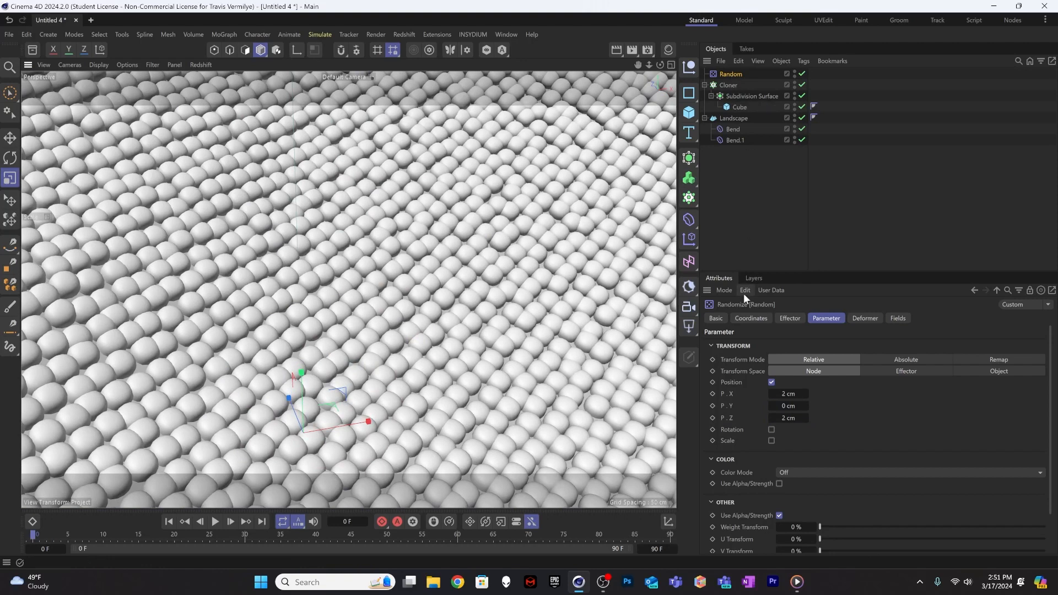
pyautogui.click(771, 441)
pyautogui.click(772, 452)
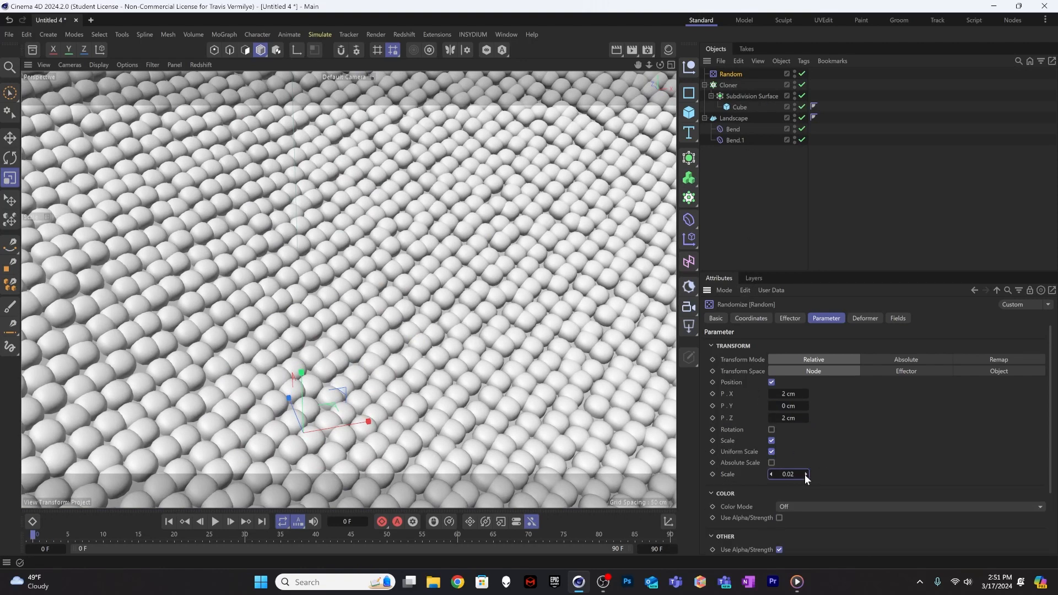
pyautogui.moveTo(797, 475); pyautogui.dragTo(799, 475)
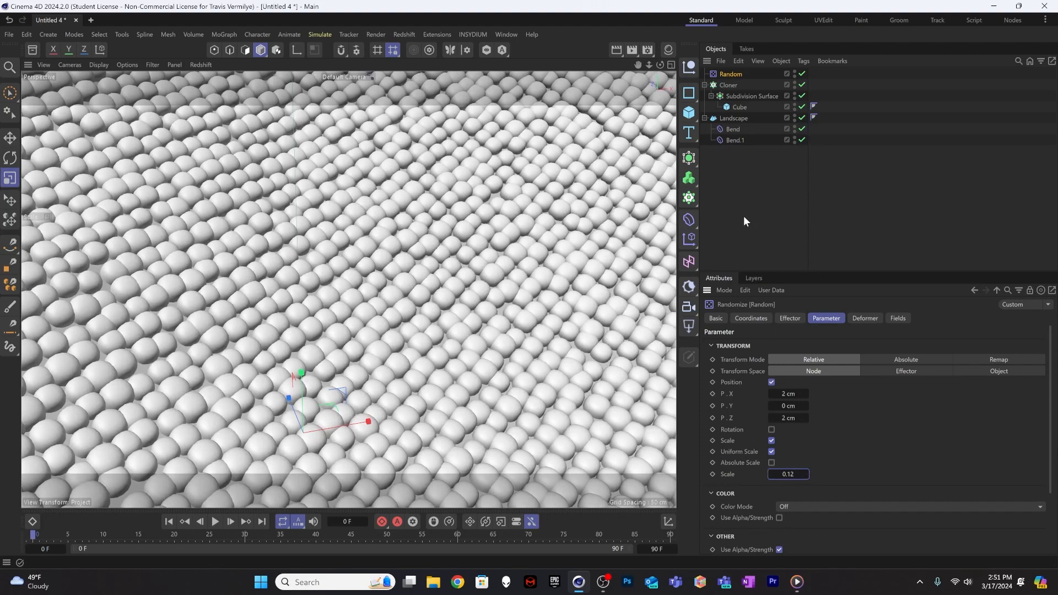
# Set the Random effector's Y position offset to 1 cm
pyautogui.scroll(-4, 282, 280)
pyautogui.moveTo(280, 281)
pyautogui.keyDown('alt'); pyautogui.mouseDown()
pyautogui.moveTo(333, 254)
pyautogui.moveTo(440, 301)
pyautogui.moveTo(430, 310)
pyautogui.moveTo(491, 270)
pyautogui.mouseUp(); pyautogui.keyUp('alt')
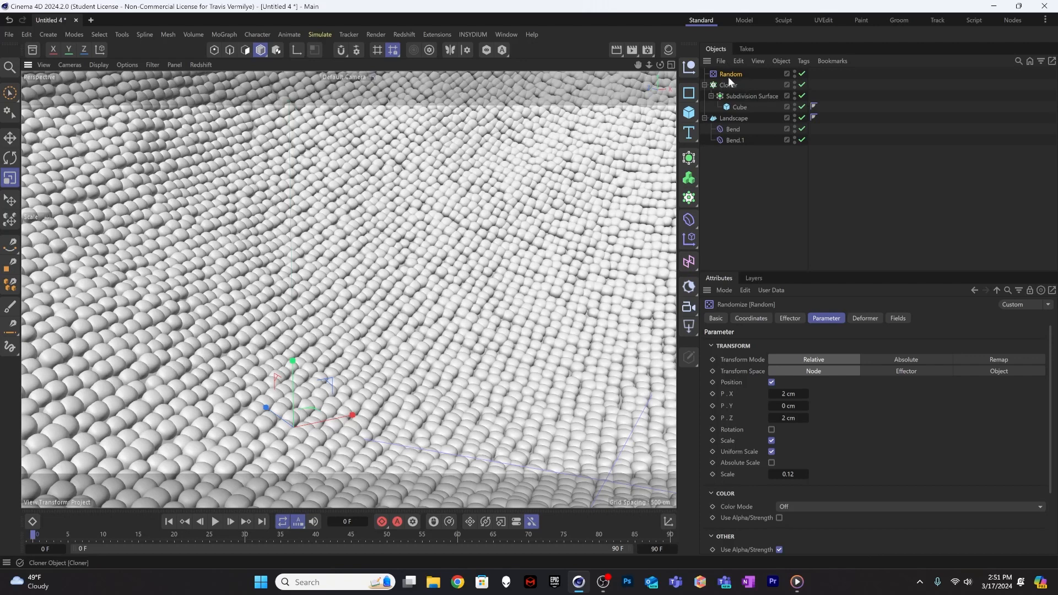
pyautogui.click(808, 406)
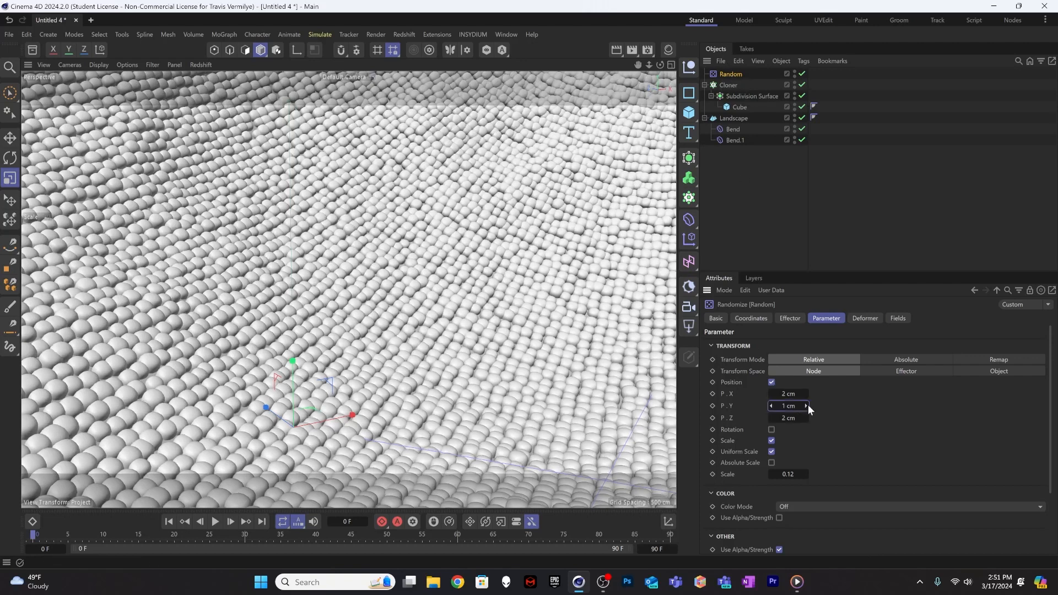
pyautogui.keyDown('alt'); pyautogui.moveTo(446, 298); pyautogui.dragTo(458, 296); pyautogui.keyUp('alt')
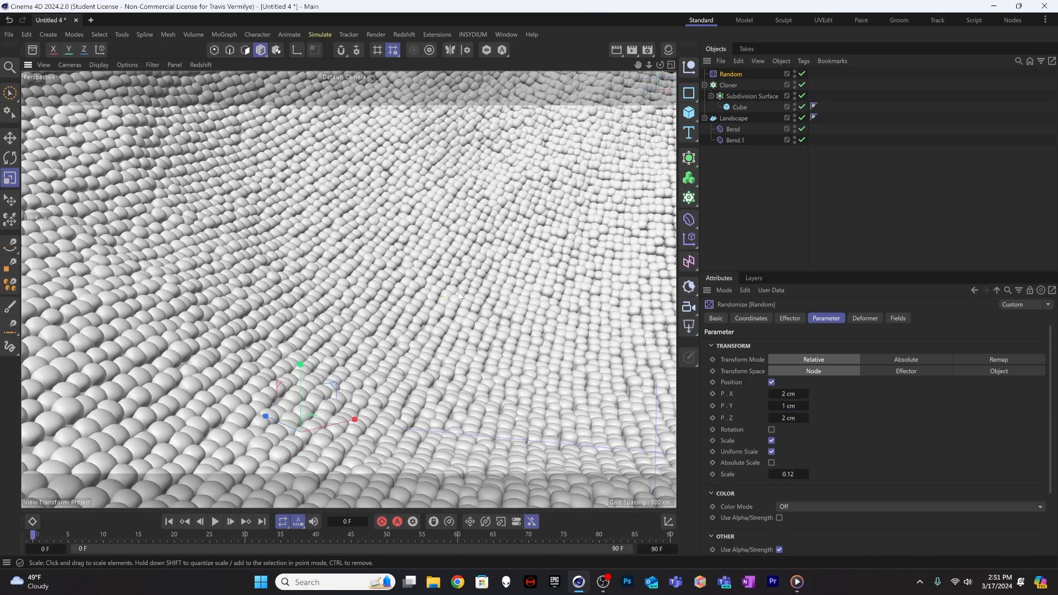
# Add a Push Apart effector to the Cloner
pyautogui.click(748, 184)
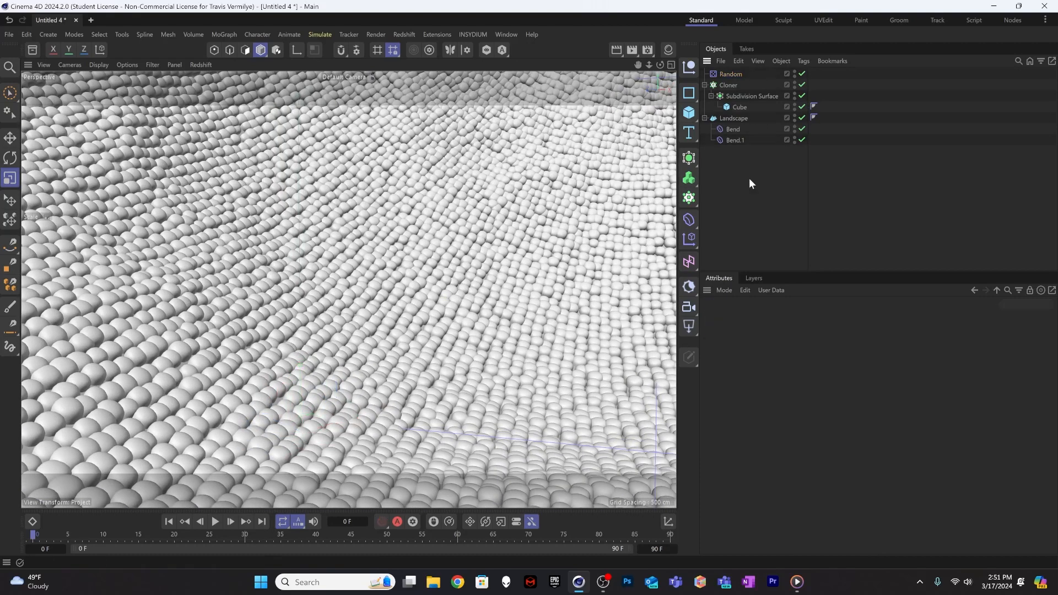
pyautogui.click(728, 85)
pyautogui.click(223, 34)
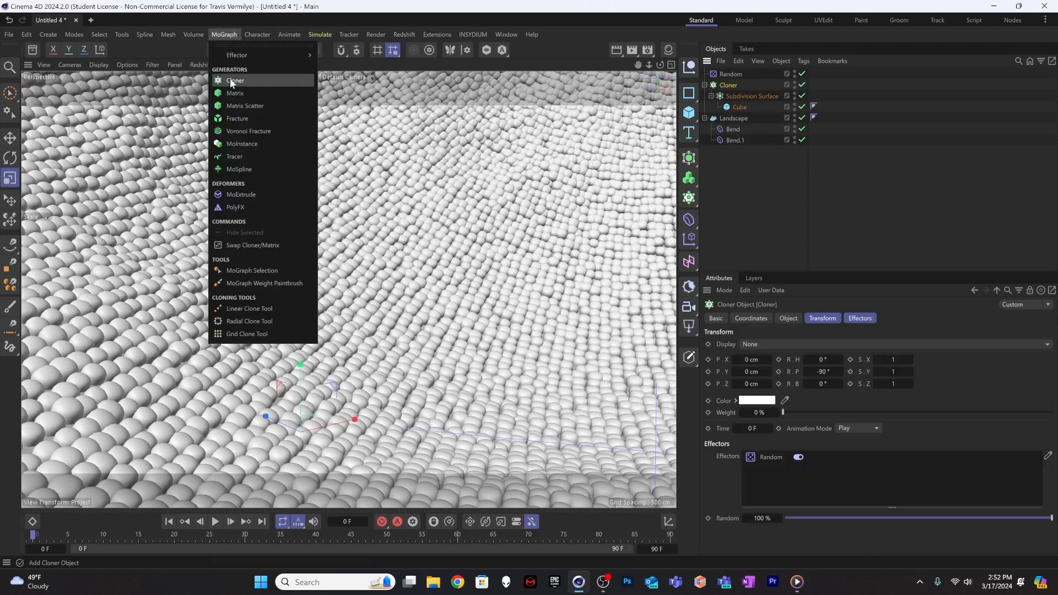
pyautogui.moveTo(238, 55)
pyautogui.click(352, 113)
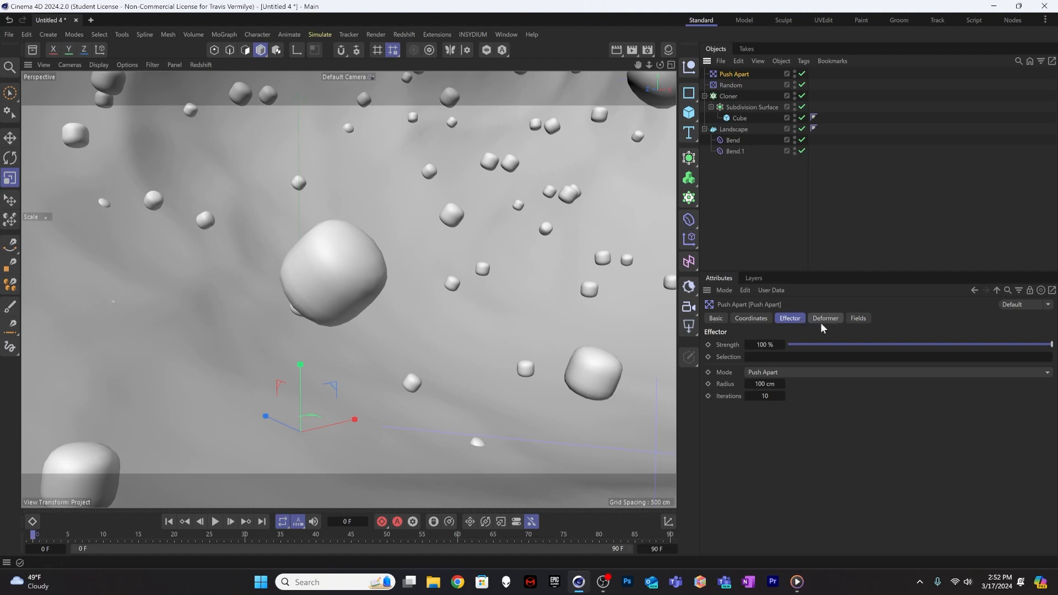
# Check the Cube's size and set the Push Apart effector's radius to 15 cm
pyautogui.click(762, 384)
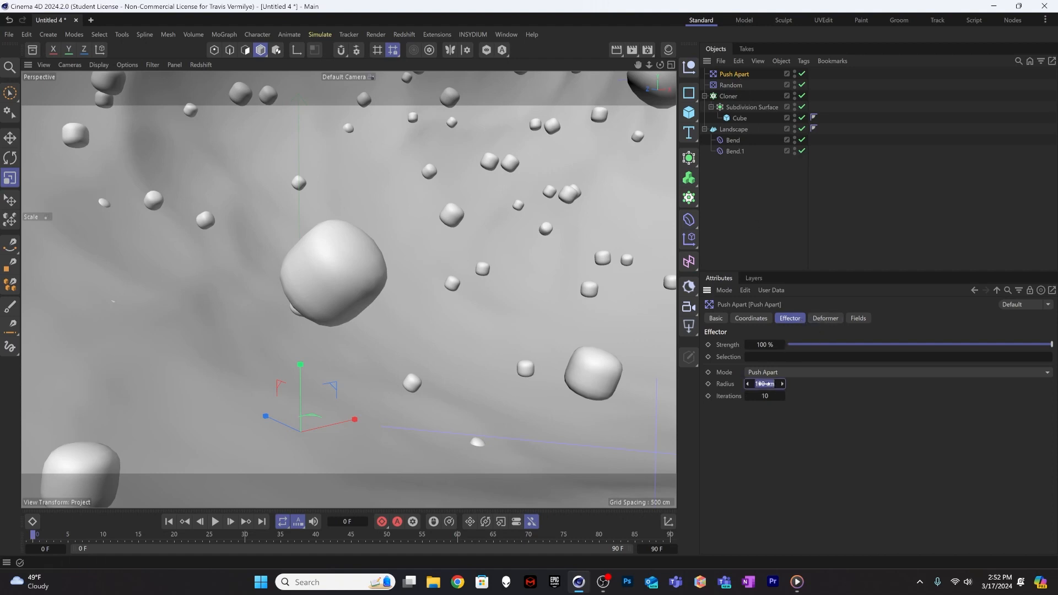
pyautogui.click(739, 119)
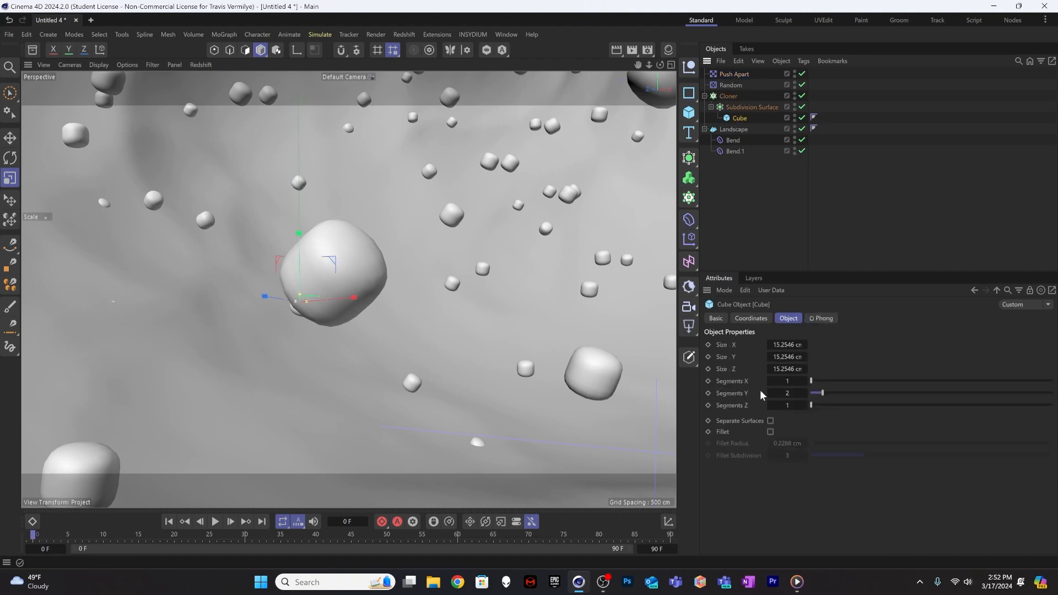
pyautogui.click(729, 75)
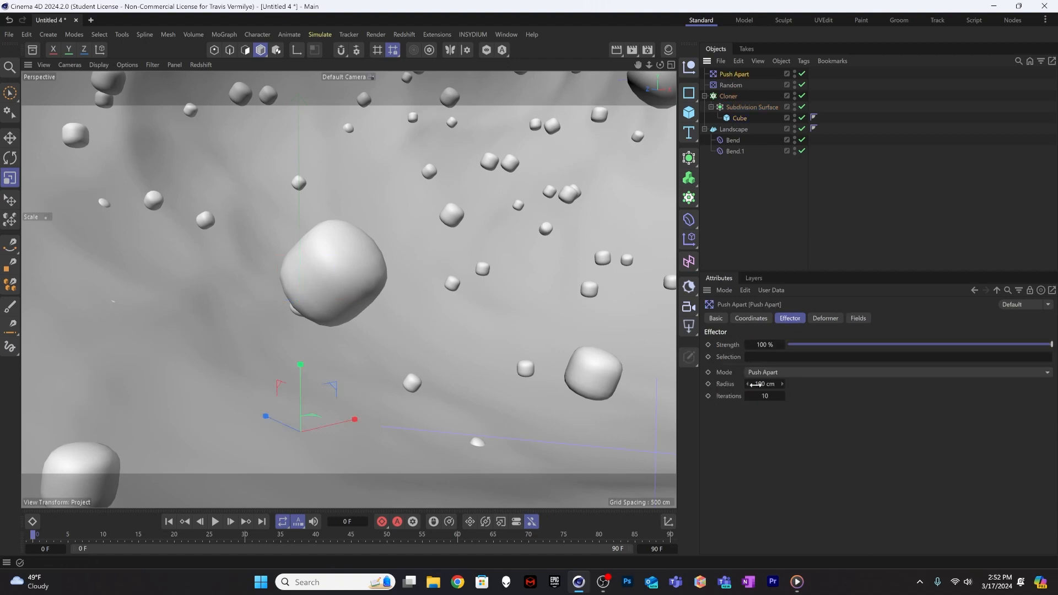
pyautogui.click(767, 345)
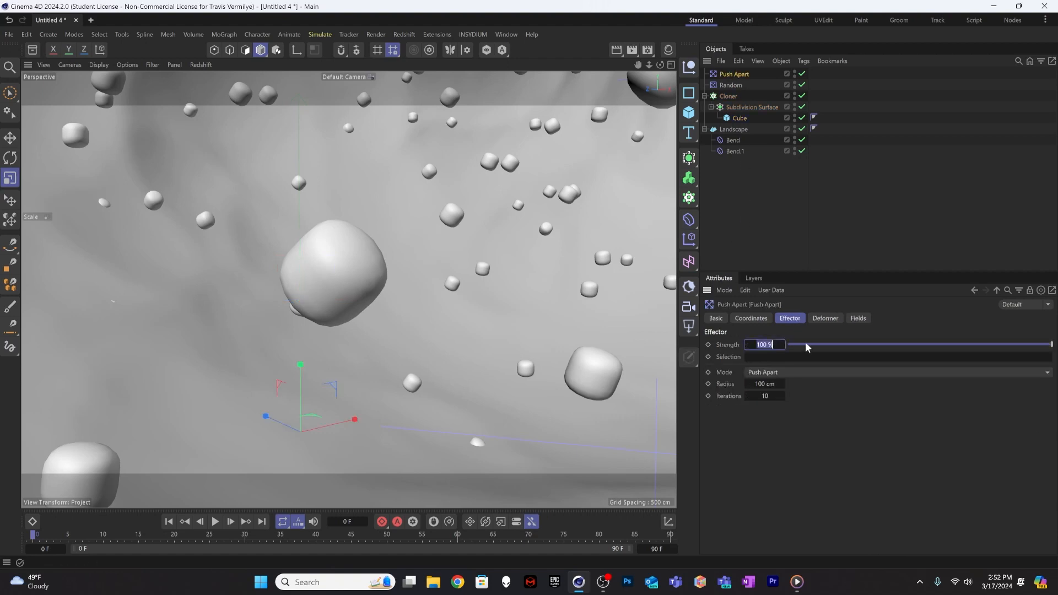
pyautogui.click(760, 383)
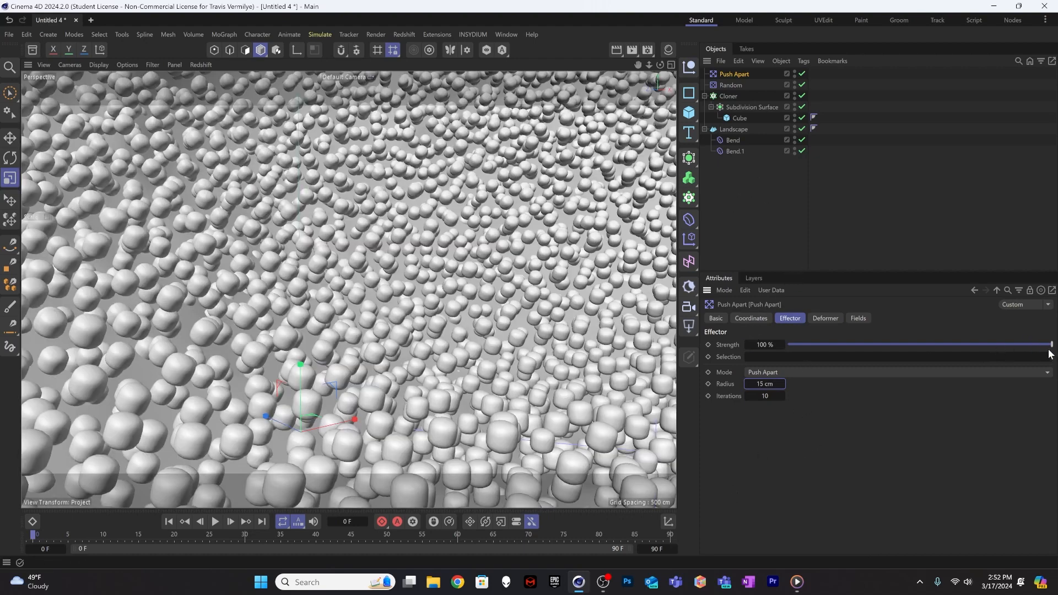
# Reduce the Push Apart effector's strength to 2 % and inspect the clones across the landscape
pyautogui.moveTo(1050, 345); pyautogui.dragTo(794, 346)
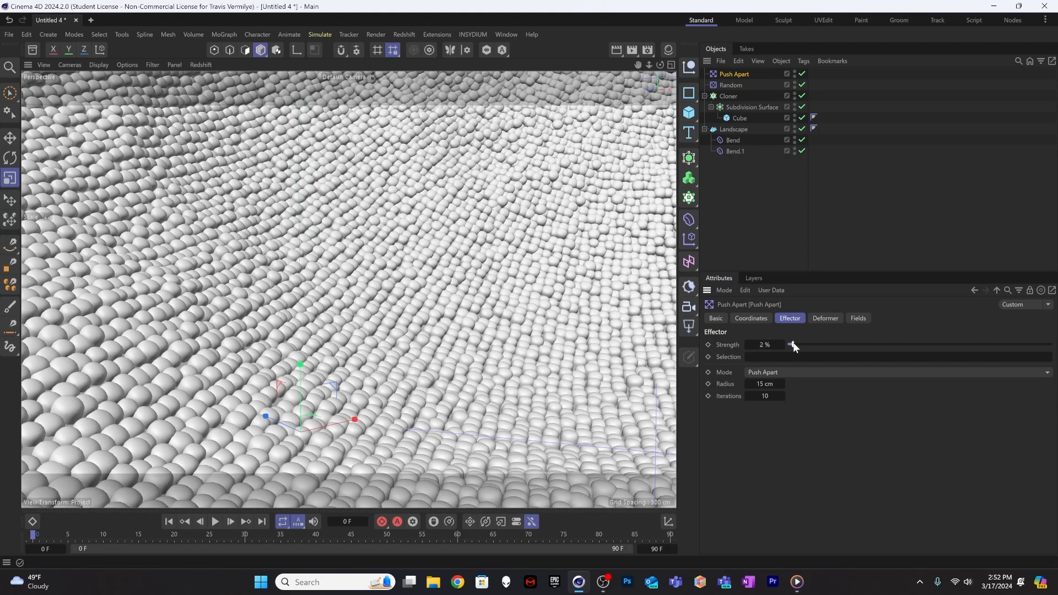
pyautogui.click(812, 210)
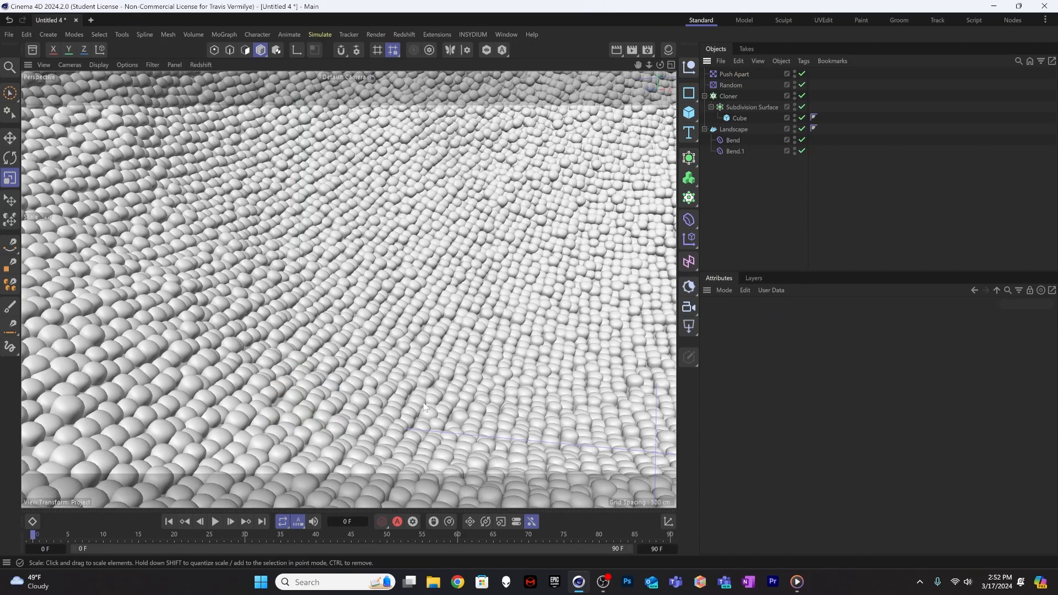
pyautogui.keyDown('alt'); pyautogui.moveTo(385, 348); pyautogui.dragTo(449, 353); pyautogui.keyUp('alt')
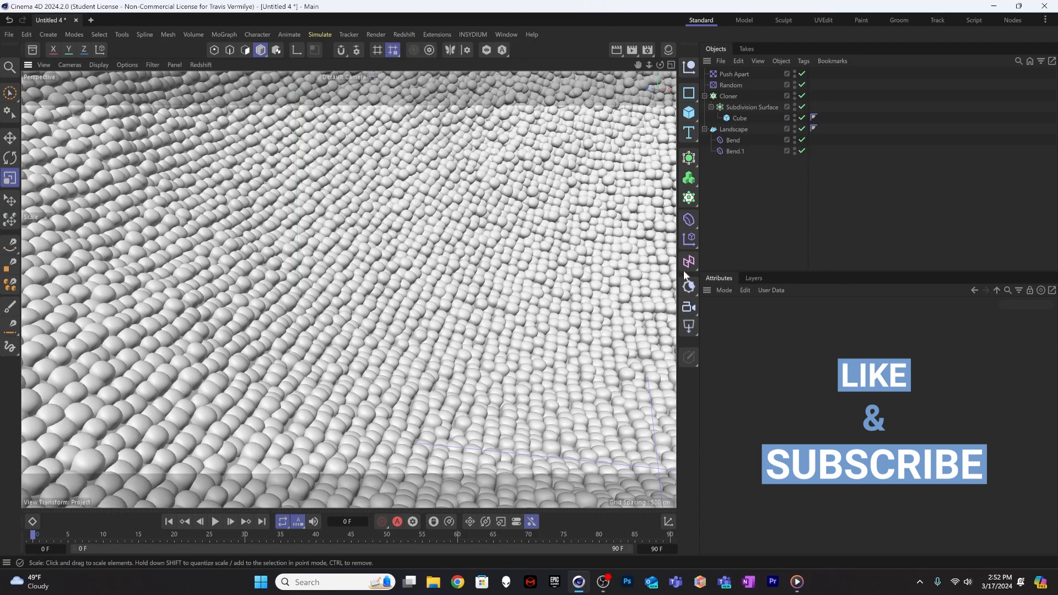
pyautogui.keyDown('alt'); pyautogui.moveTo(527, 384); pyautogui.dragTo(388, 353); pyautogui.keyUp('alt')
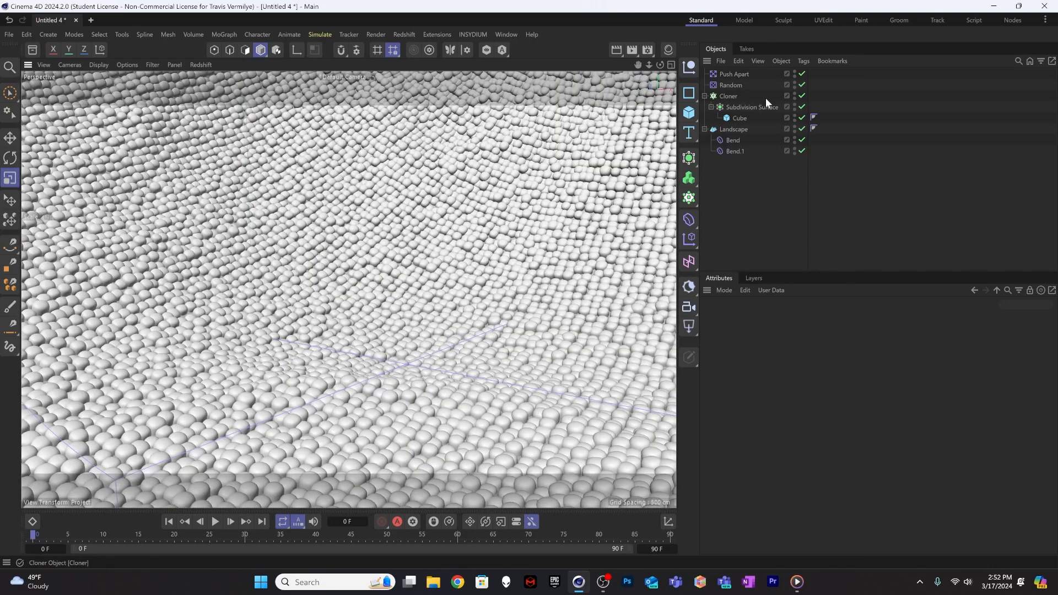
# Set the Landscape's height to 85 cm and check how the balls follow the surface
pyautogui.click(728, 128)
pyautogui.moveTo(833, 346); pyautogui.dragTo(849, 346)
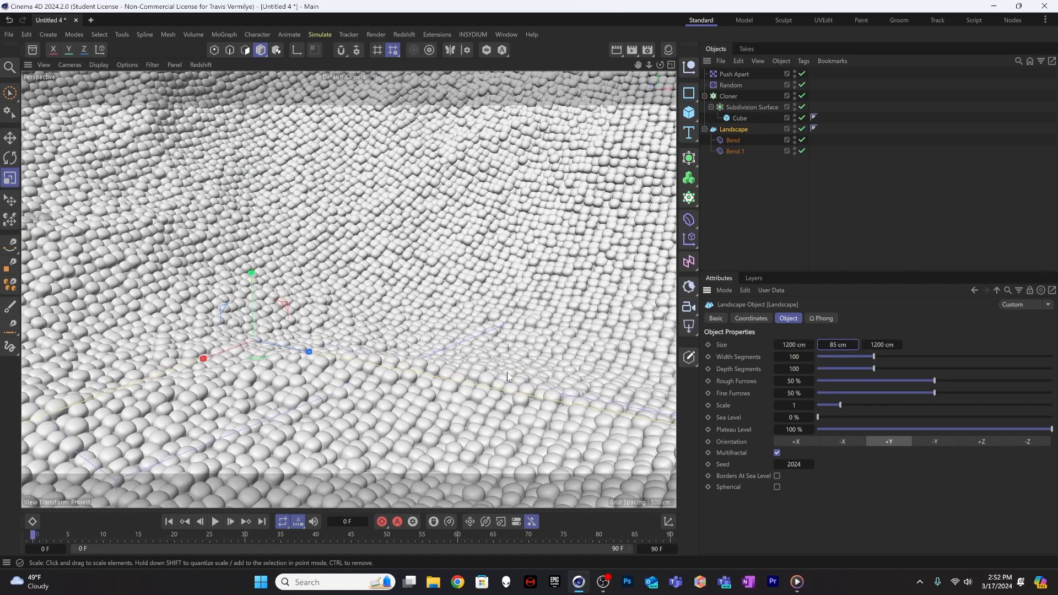
pyautogui.keyDown('alt'); pyautogui.moveTo(390, 371); pyautogui.dragTo(351, 346); pyautogui.keyUp('alt')
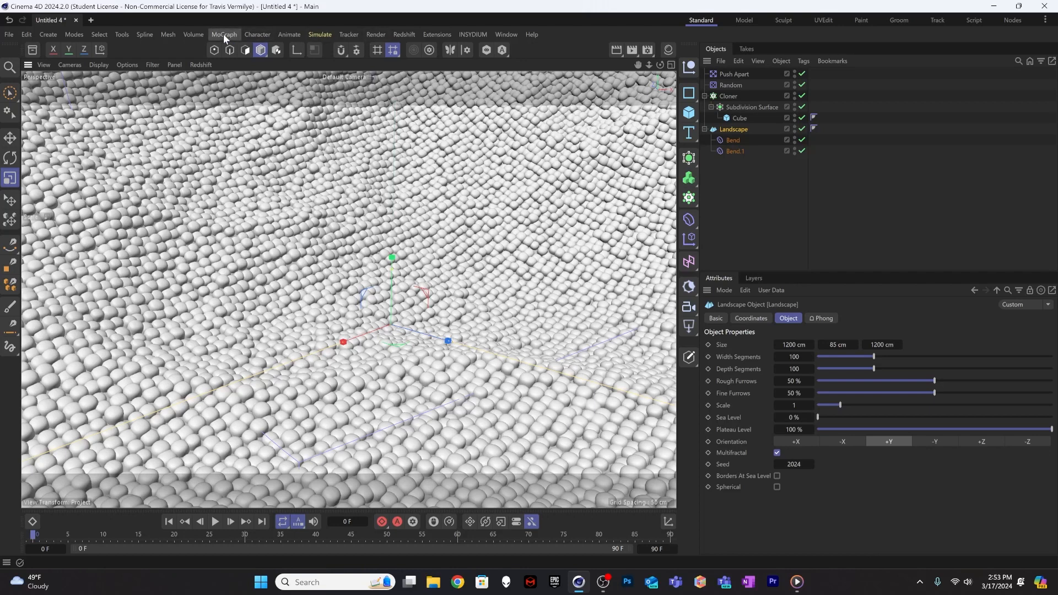
# Add a particle Emitter and reposition it over the curved field of balls
pyautogui.click(320, 34)
pyautogui.click(340, 130)
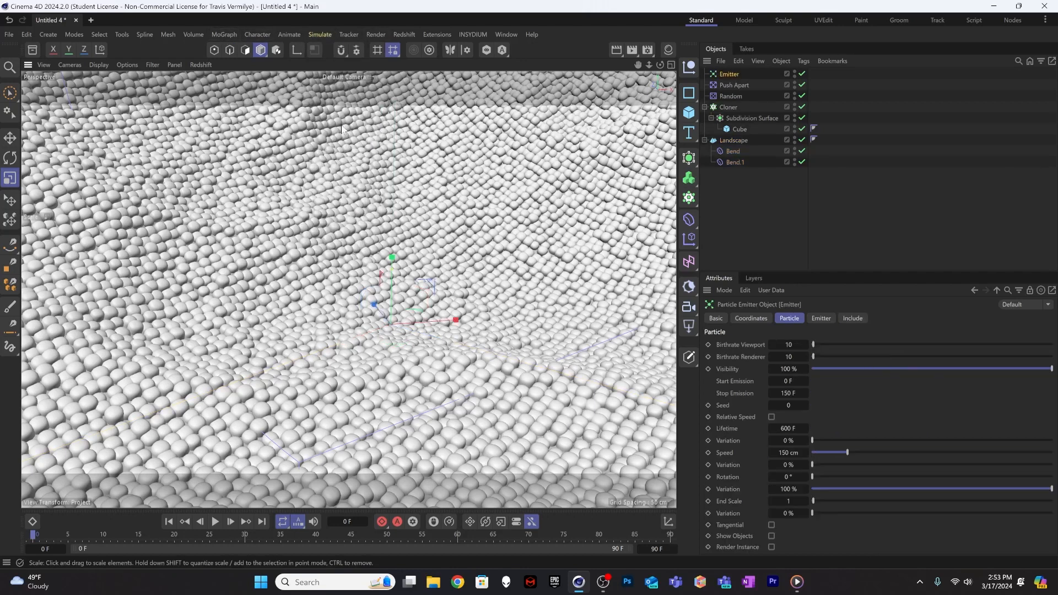
pyautogui.press('e')
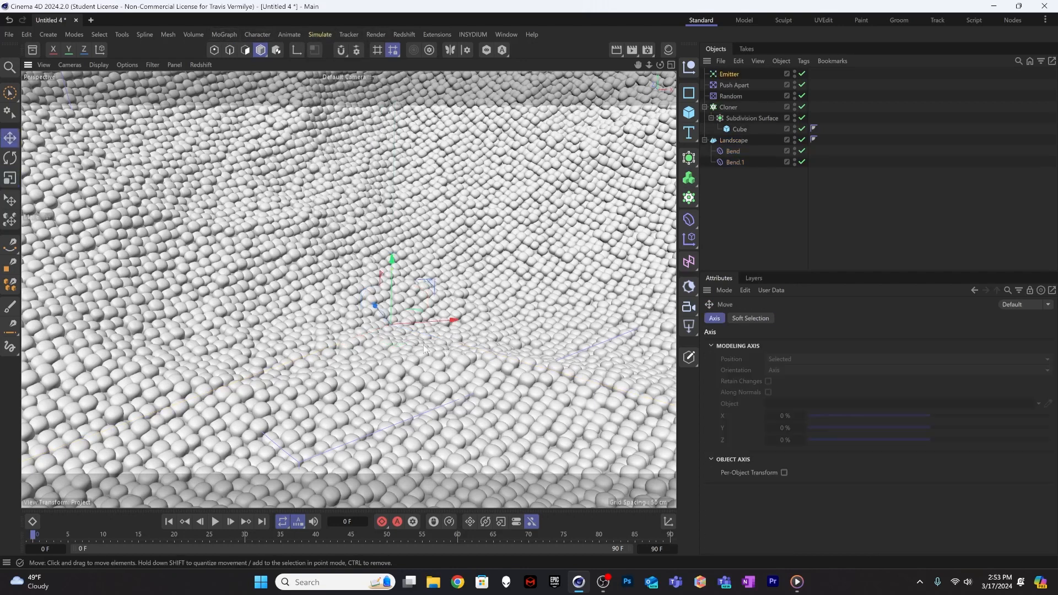
pyautogui.keyDown('alt'); pyautogui.moveTo(394, 324); pyautogui.dragTo(397, 356); pyautogui.keyUp('alt')
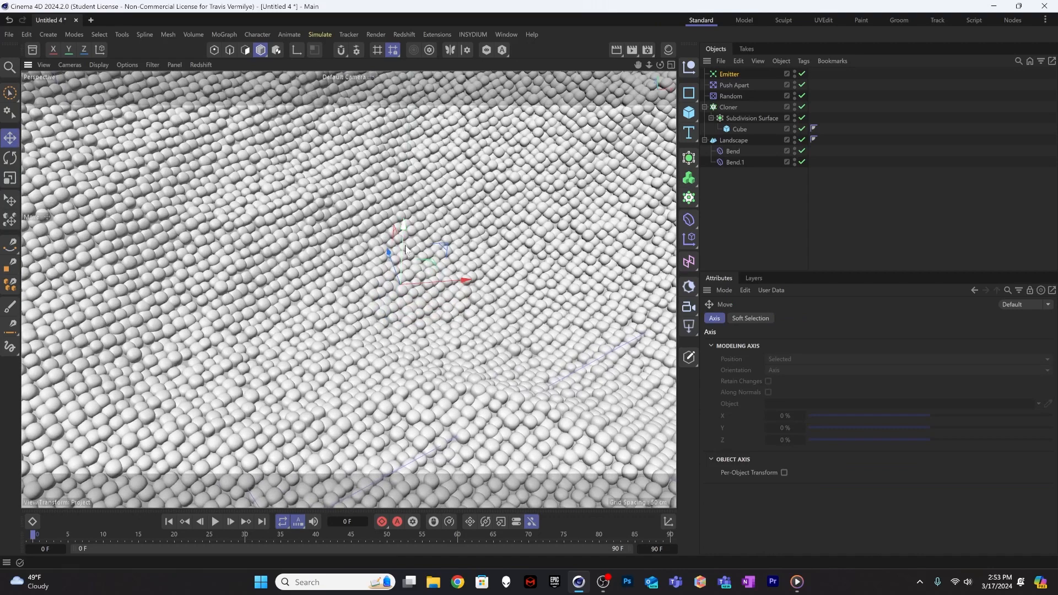
pyautogui.moveTo(405, 245); pyautogui.dragTo(436, 159)
pyautogui.click(440, 159)
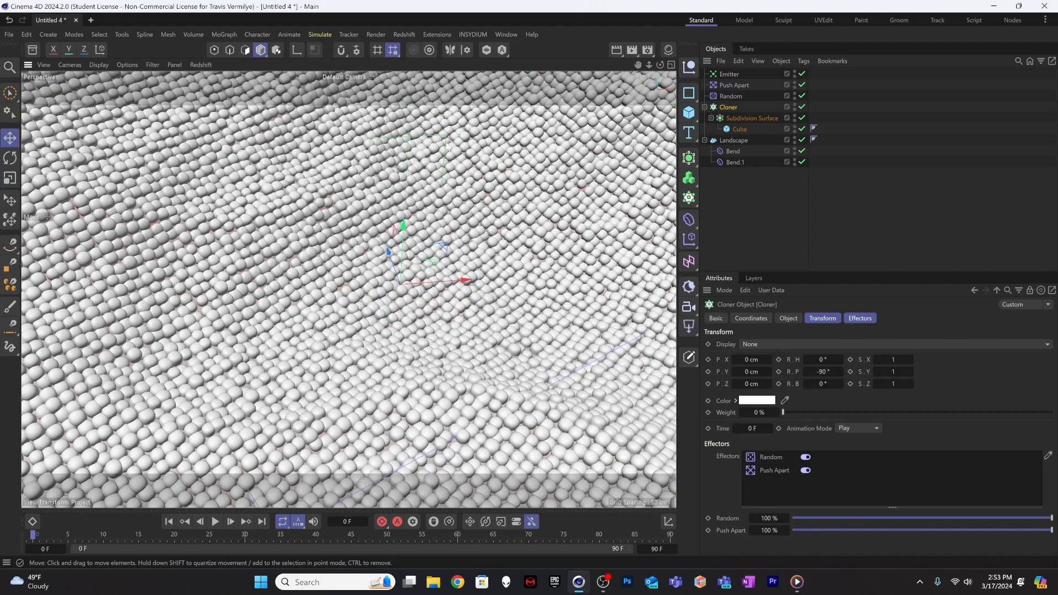
pyautogui.click(444, 153)
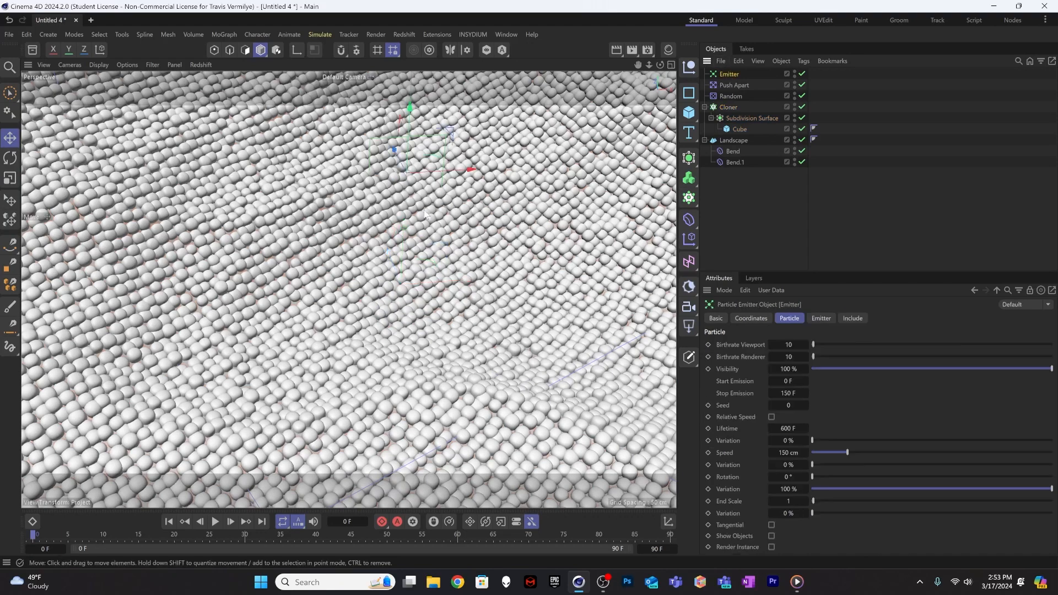
pyautogui.moveTo(436, 159); pyautogui.dragTo(354, 313)
pyautogui.keyDown('alt'); pyautogui.moveTo(315, 350); pyautogui.dragTo(418, 353); pyautogui.keyUp('alt')
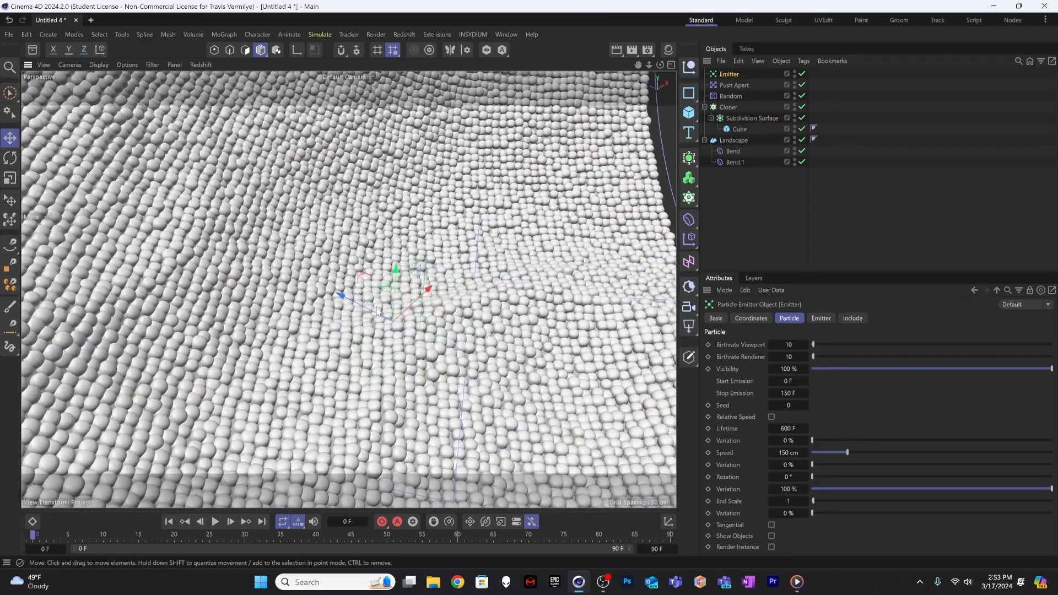
# Set the Emitter's X-Size and Y-Size to 10 cm
pyautogui.click(820, 320)
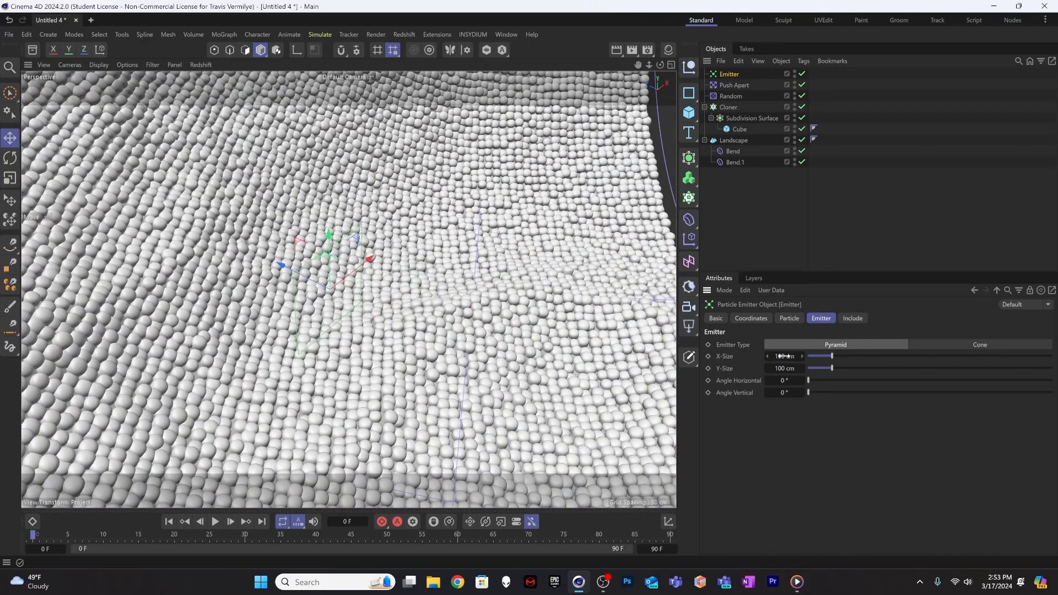
pyautogui.write('1')
pyautogui.press('Tab')
pyautogui.write('1')
pyautogui.press('Tab')
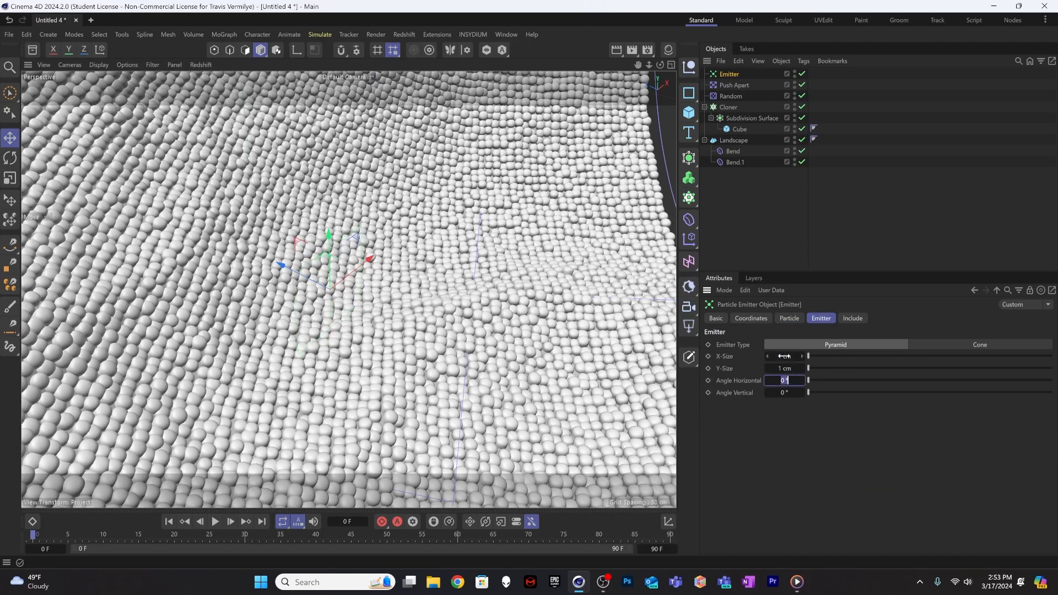
pyautogui.click(784, 356)
pyautogui.write('10')
pyautogui.press('Tab')
pyautogui.write('10')
pyautogui.press('Tab')
pyautogui.write('1')
pyautogui.press('Return')
# Rotate the Emitter about its X axis so that it aims upward
pyautogui.press('r')
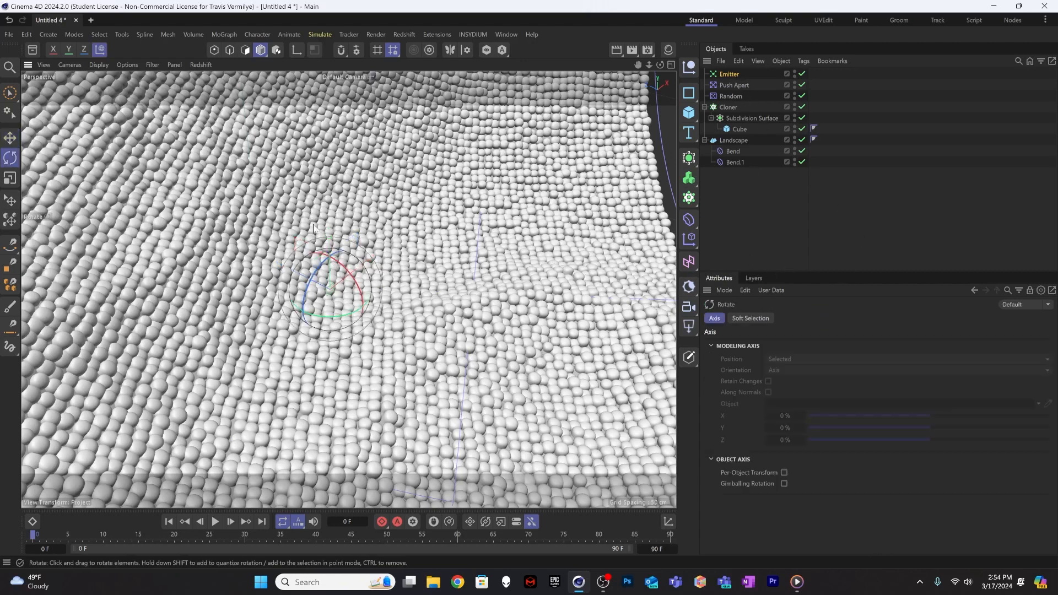
pyautogui.moveTo(349, 267); pyautogui.dragTo(373, 293)
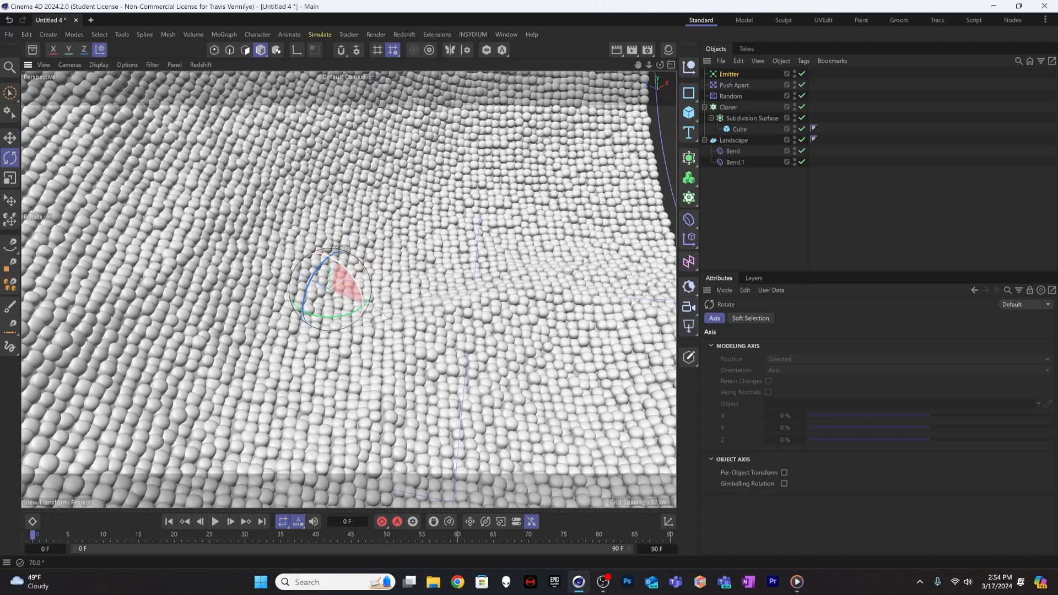
pyautogui.moveTo(383, 335); pyautogui.dragTo(383, 335)
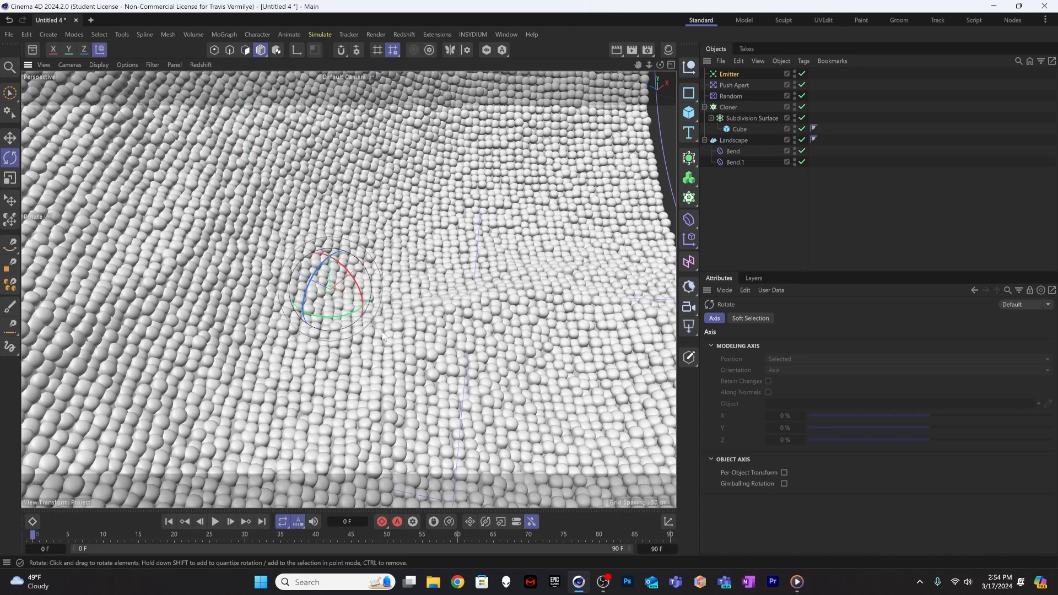
# Move the Emitter down toward the balls at the foot of the landscape's curve
pyautogui.click(761, 215)
pyautogui.scroll(10, 335, 295)
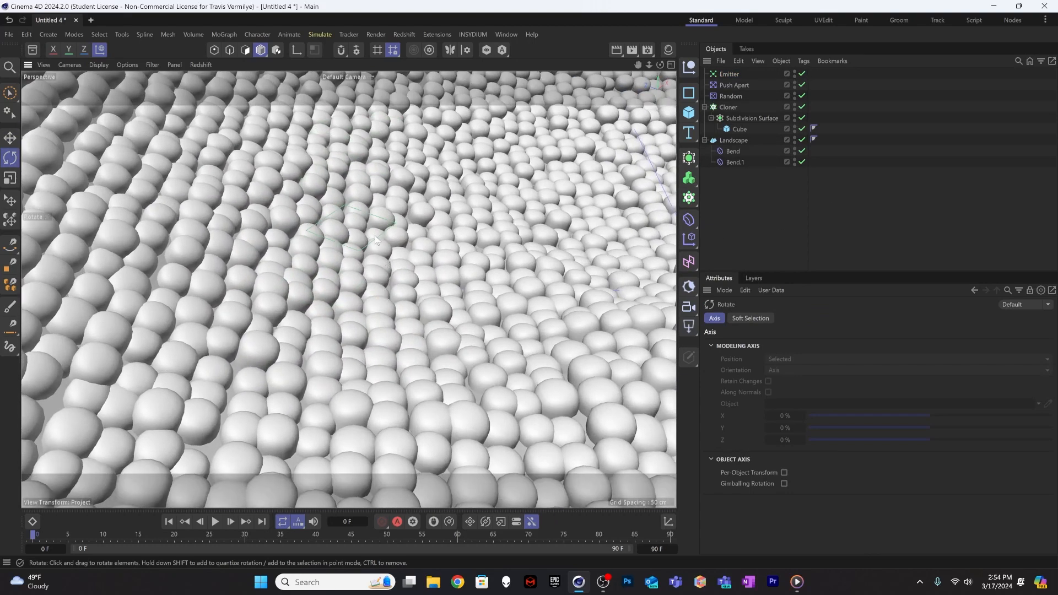
pyautogui.click(376, 237)
pyautogui.click(728, 74)
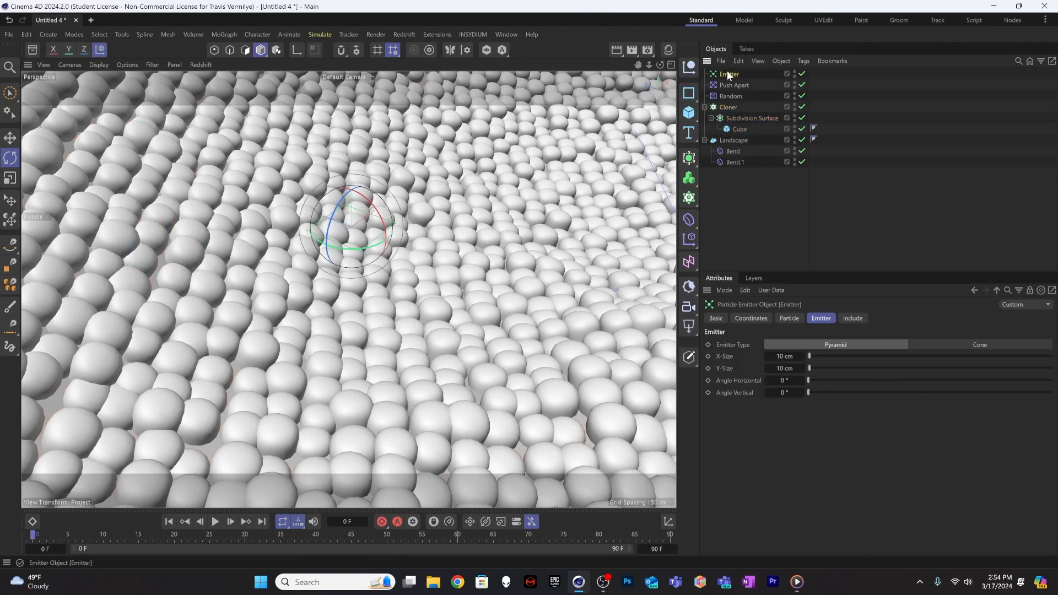
pyautogui.press('e')
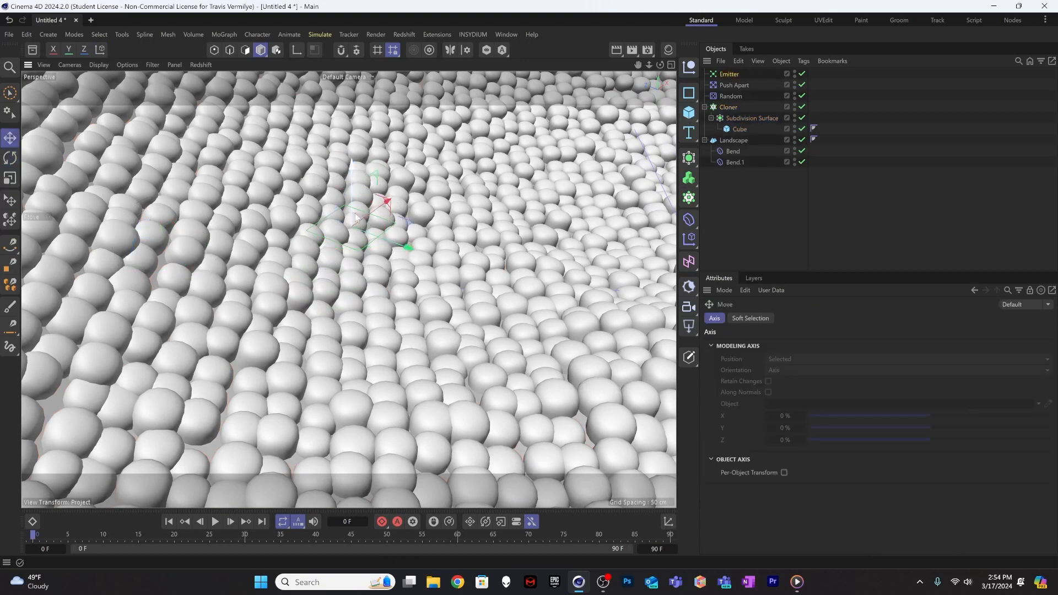
pyautogui.moveTo(355, 217); pyautogui.dragTo(383, 359)
pyautogui.keyDown('alt'); pyautogui.moveTo(365, 413); pyautogui.dragTo(393, 373); pyautogui.keyUp('alt')
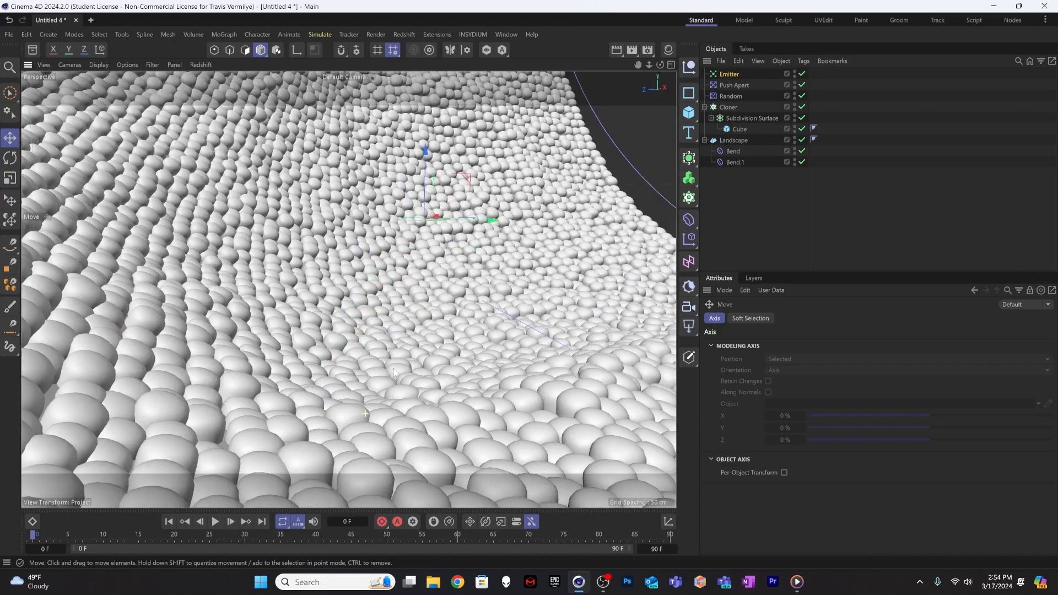
pyautogui.moveTo(424, 166); pyautogui.dragTo(349, 467)
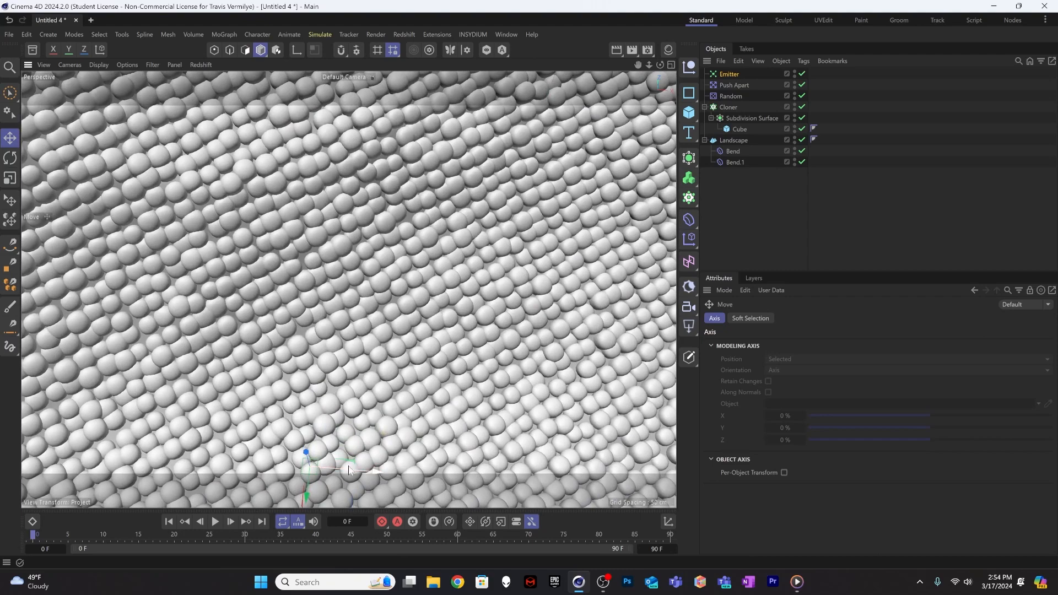
pyautogui.keyDown('alt'); pyautogui.moveTo(329, 479); pyautogui.dragTo(350, 282, button='middle'); pyautogui.keyUp('alt')
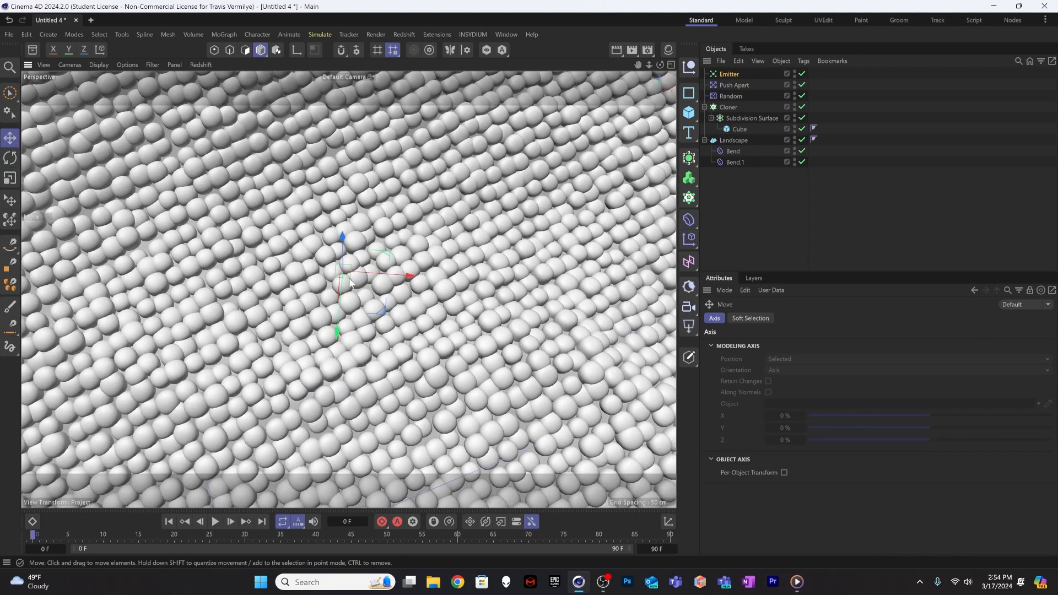
pyautogui.moveTo(351, 282); pyautogui.dragTo(575, 300)
pyautogui.moveTo(401, 263); pyautogui.dragTo(400, 280)
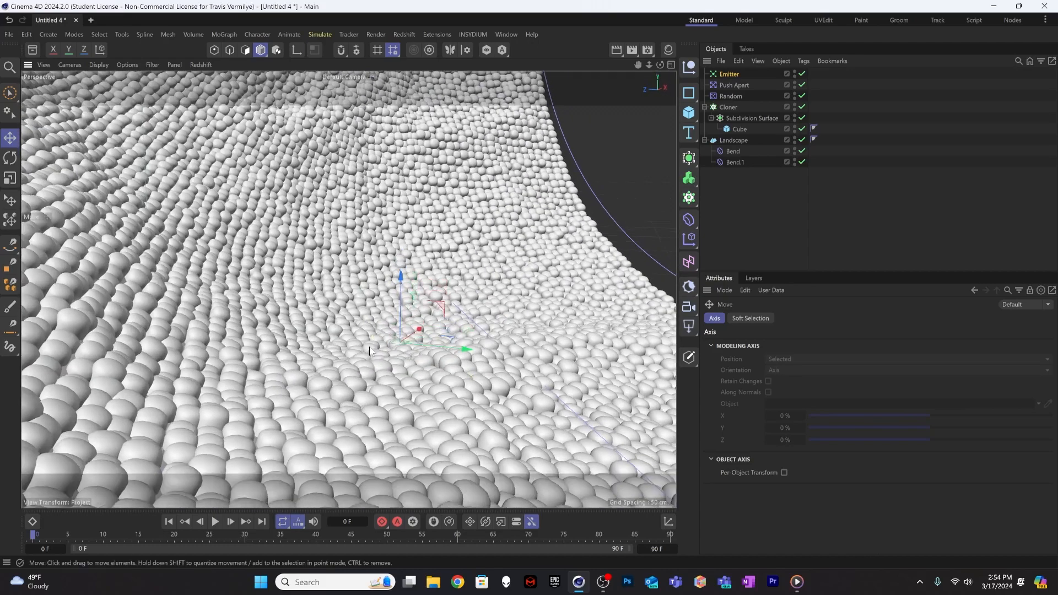
# Lower the Emitter further until it sits close among the balls on the landscape floor
pyautogui.keyDown('alt'); pyautogui.moveTo(369, 351); pyautogui.dragTo(338, 352); pyautogui.keyUp('alt')
pyautogui.scroll(-6, 340, 351)
pyautogui.scroll(5, 340, 351)
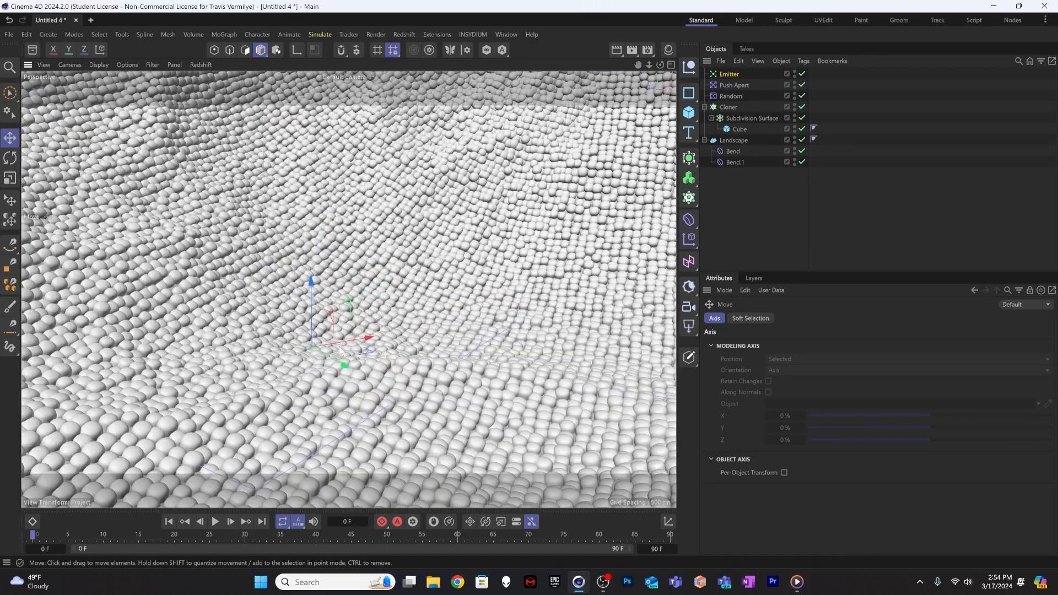
pyautogui.scroll(2, 340, 351)
pyautogui.moveTo(319, 367)
pyautogui.keyDown('alt'); pyautogui.mouseDown()
pyautogui.moveTo(300, 370)
pyautogui.moveTo(340, 371)
pyautogui.moveTo(322, 368)
pyautogui.mouseUp(); pyautogui.keyUp('alt')
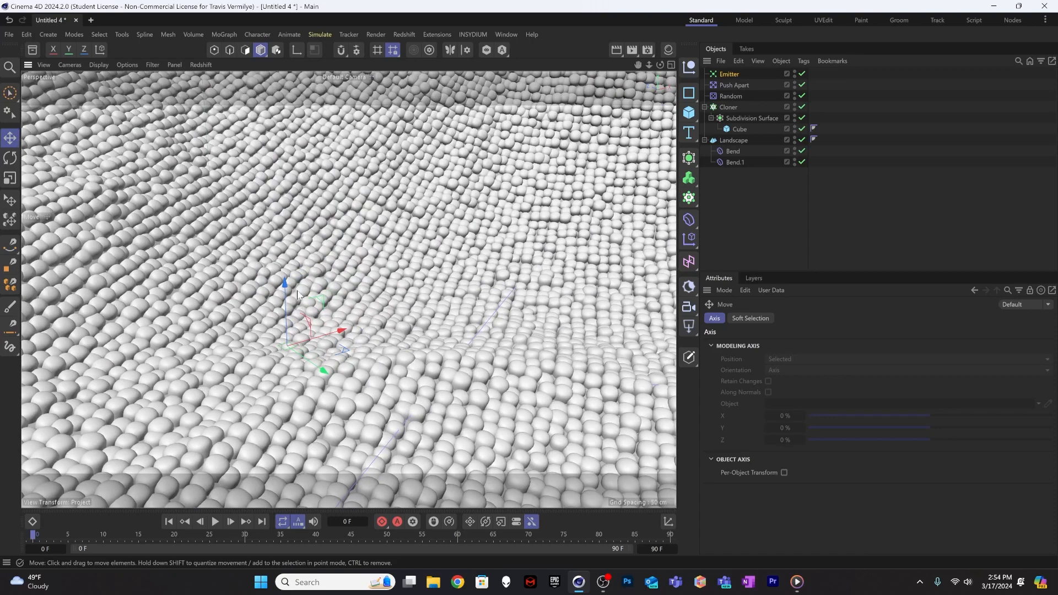
pyautogui.moveTo(285, 306); pyautogui.dragTo(286, 322)
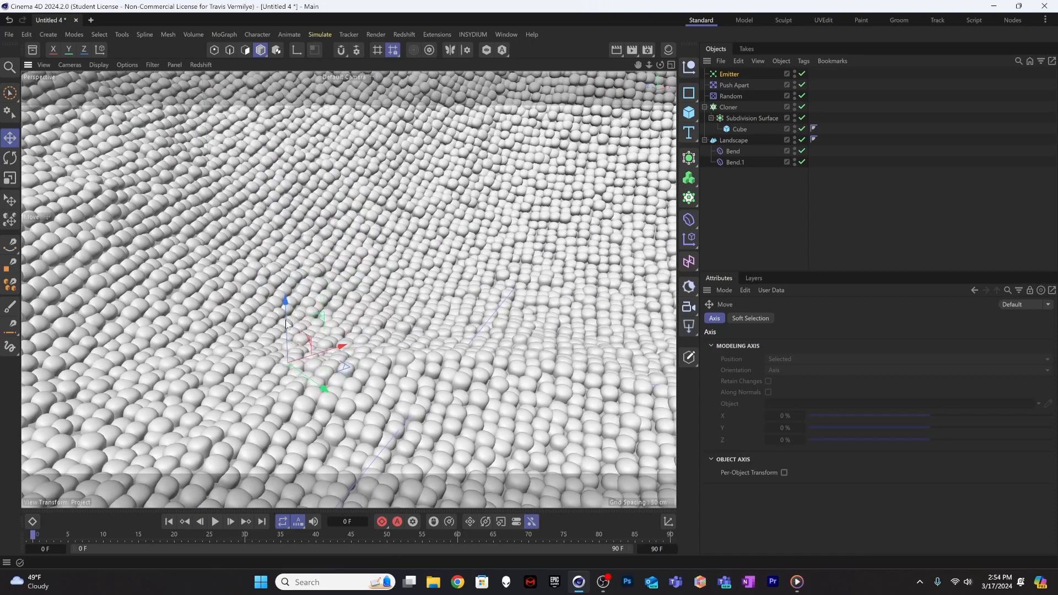
pyautogui.scroll(10, 286, 325)
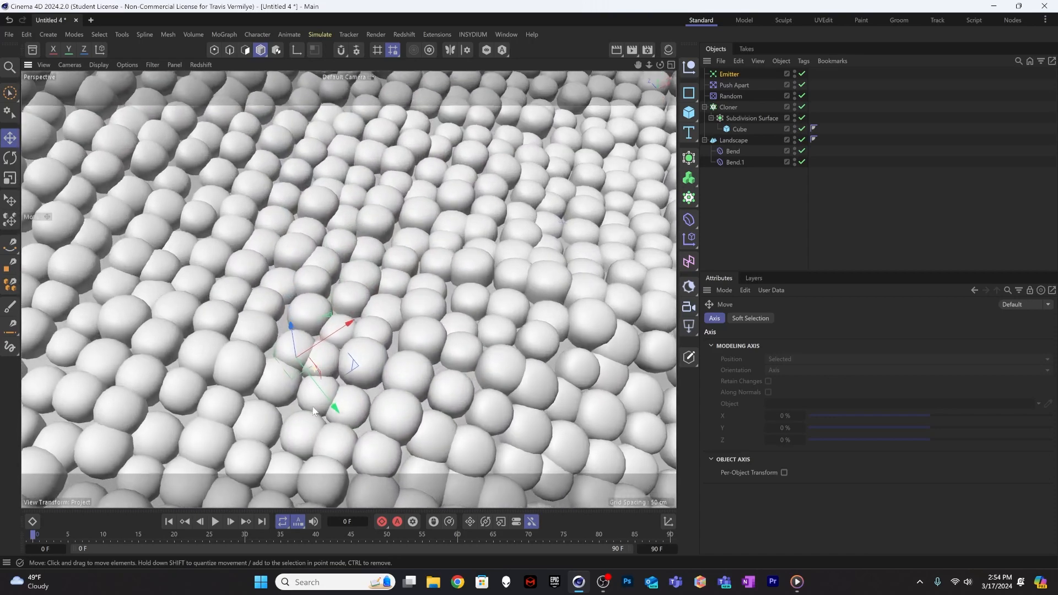
pyautogui.keyDown('alt'); pyautogui.moveTo(313, 411); pyautogui.dragTo(315, 442); pyautogui.keyUp('alt')
pyautogui.moveTo(349, 366); pyautogui.dragTo(335, 322)
# Reduce the Emitter's X-Size and Y-Size to 2 cm
pyautogui.click(729, 73)
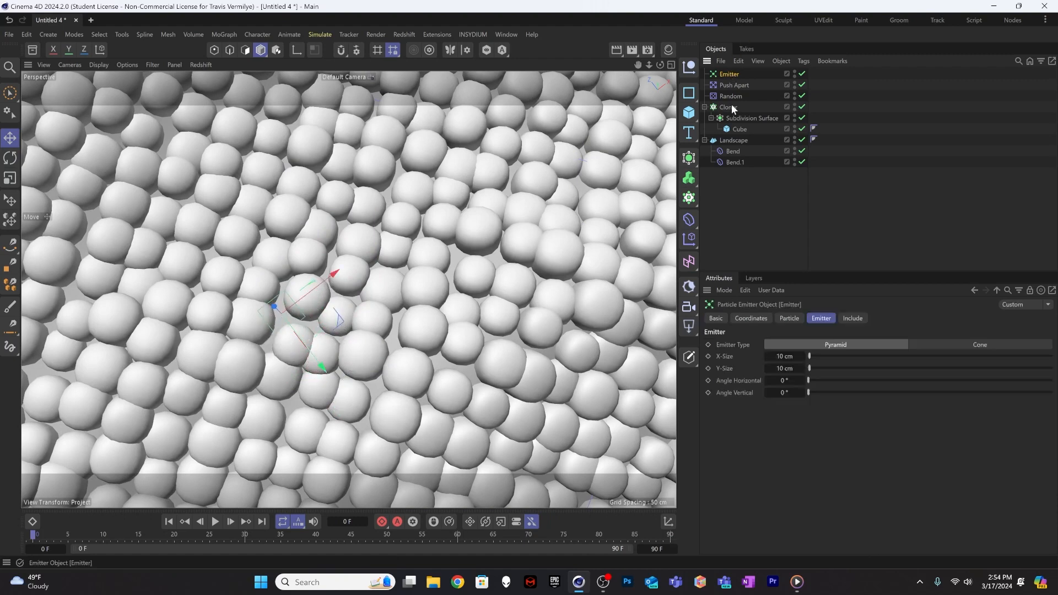
pyautogui.click(793, 356)
pyautogui.write('2')
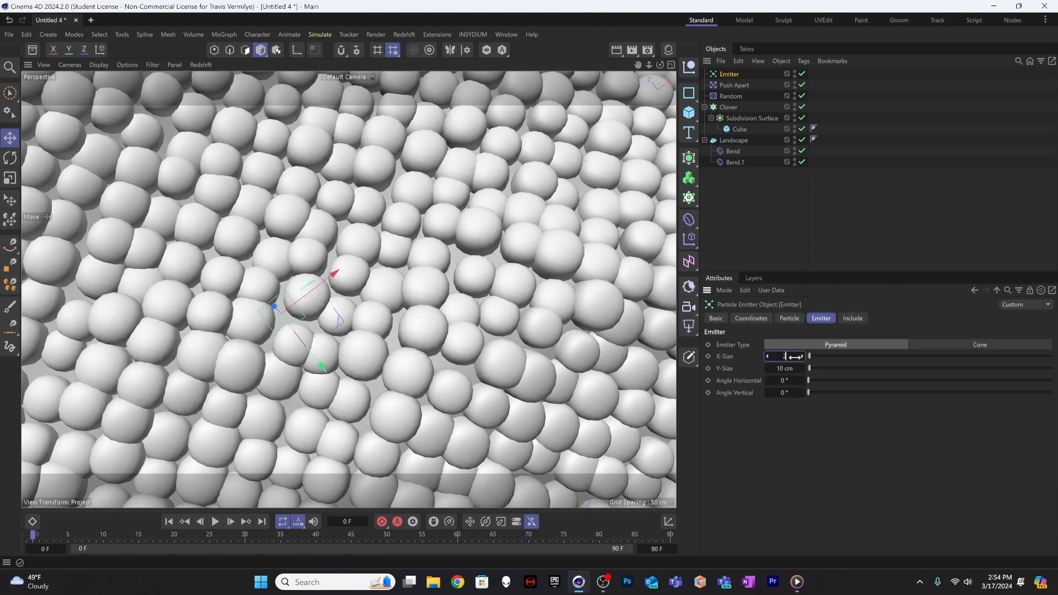
pyautogui.press('Tab')
pyautogui.write('2')
pyautogui.press('Tab')
# Fine-tune the Emitter's position in the gap between neighbouring balls and check it from several angles
pyautogui.keyDown('alt'); pyautogui.moveTo(294, 351); pyautogui.dragTo(333, 225); pyautogui.keyUp('alt')
pyautogui.moveTo(269, 246)
pyautogui.mouseDown()
pyautogui.moveTo(281, 374)
pyautogui.moveTo(357, 296)
pyautogui.mouseUp()
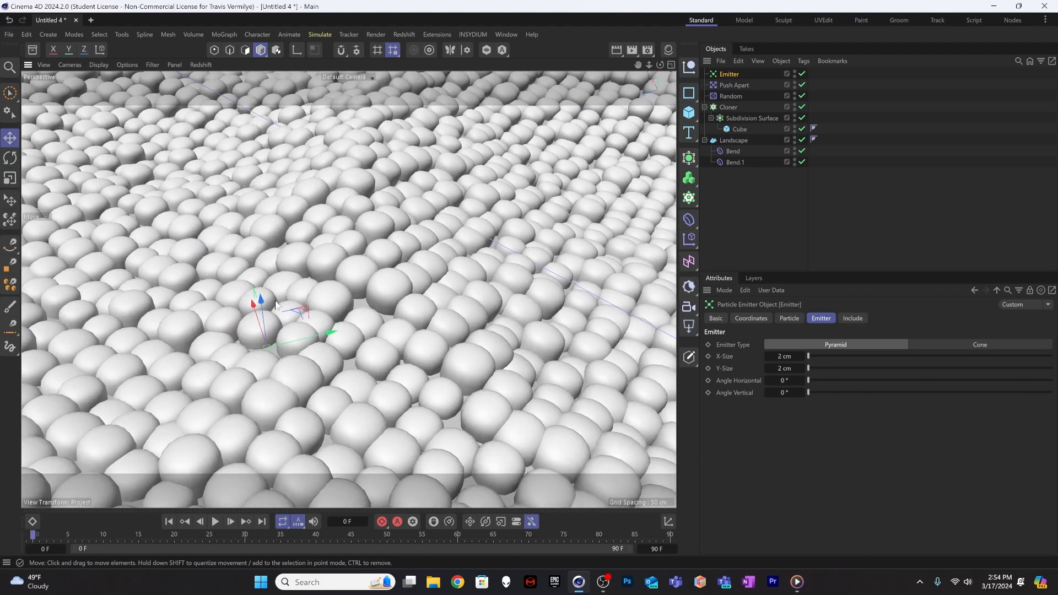
pyautogui.moveTo(260, 302); pyautogui.dragTo(262, 309)
pyautogui.moveTo(257, 345)
pyautogui.keyDown('alt'); pyautogui.mouseDown()
pyautogui.moveTo(354, 386)
pyautogui.moveTo(372, 349)
pyautogui.mouseUp(); pyautogui.keyUp('alt')
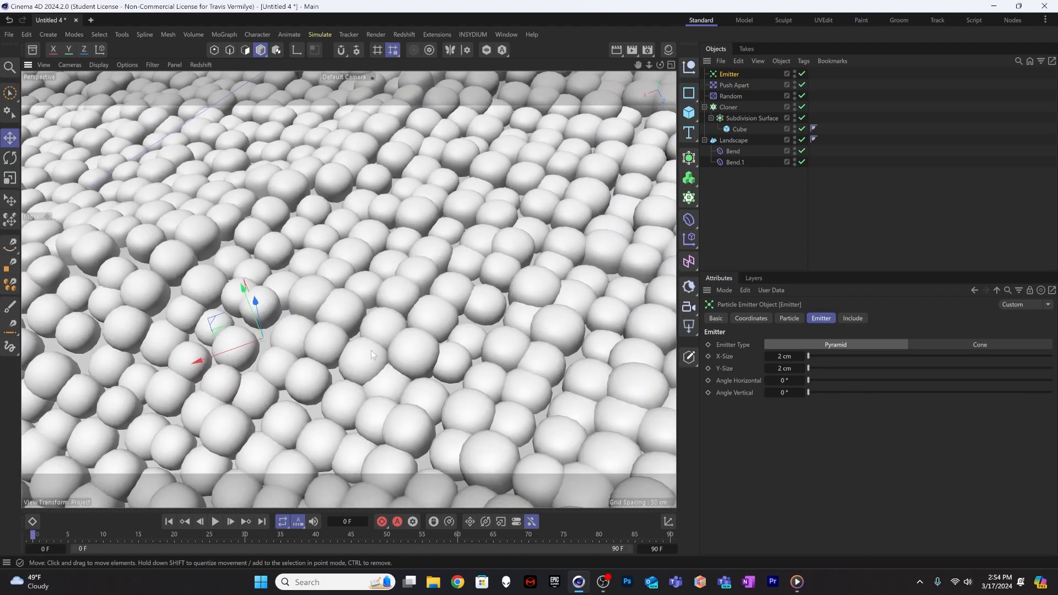
pyautogui.moveTo(257, 307); pyautogui.dragTo(124, 312)
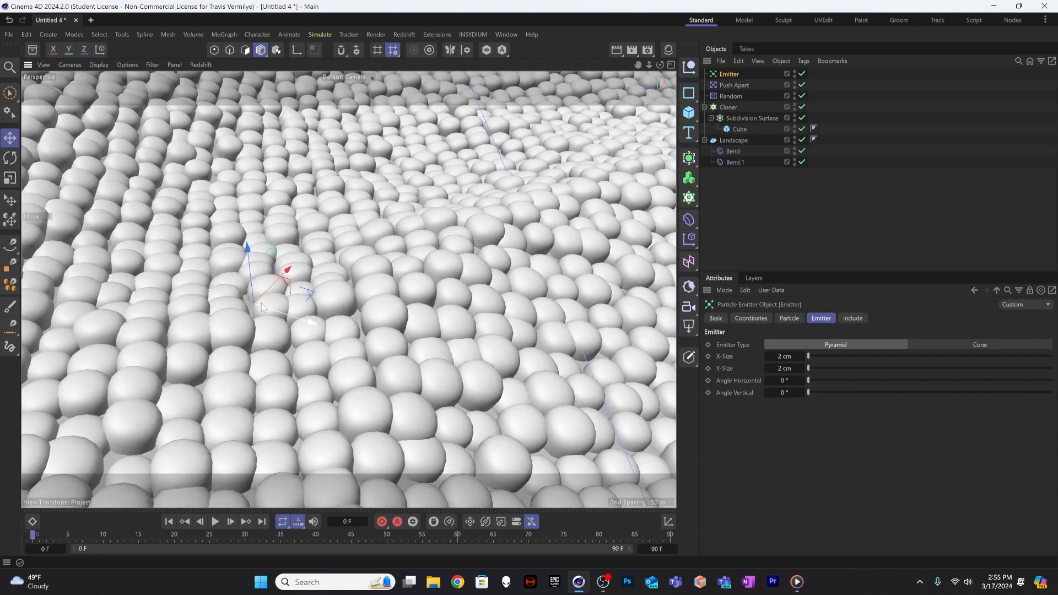
pyautogui.scroll(-4, 287, 301)
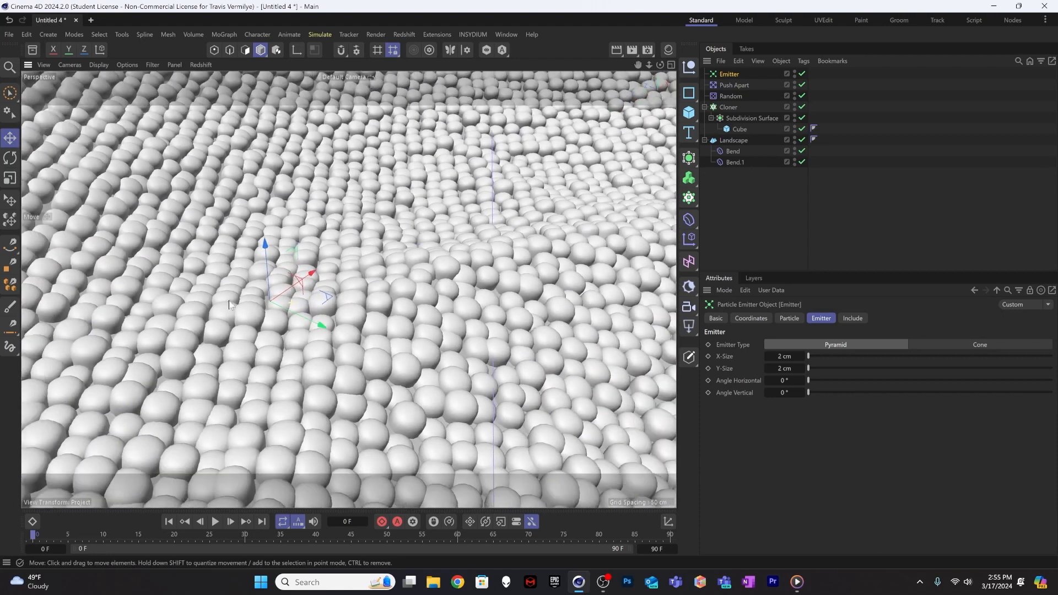
pyautogui.scroll(-5, 275, 297)
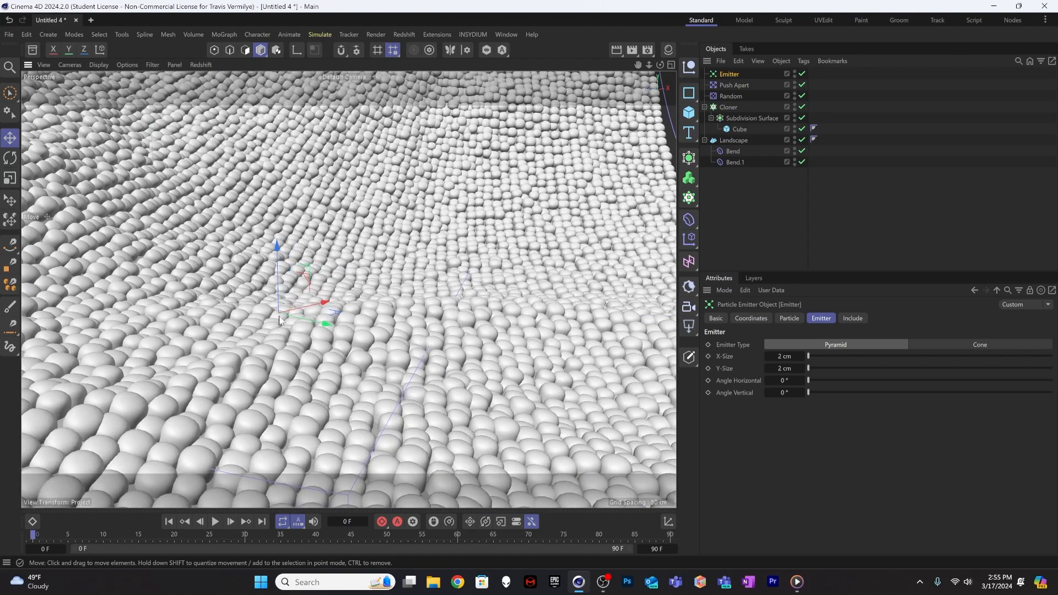
pyautogui.scroll(-5, 287, 314)
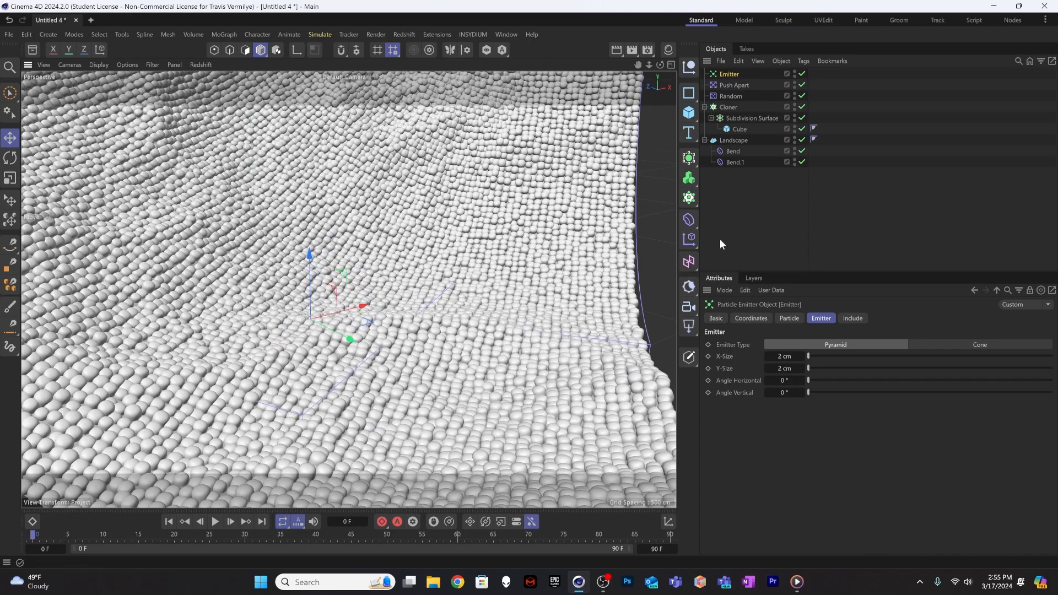
pyautogui.keyDown('alt'); pyautogui.moveTo(431, 329); pyautogui.dragTo(390, 330); pyautogui.keyUp('alt')
# Play the animation, disable the Landscape to watch the emitted particles, and stop playback
pyautogui.click(771, 207)
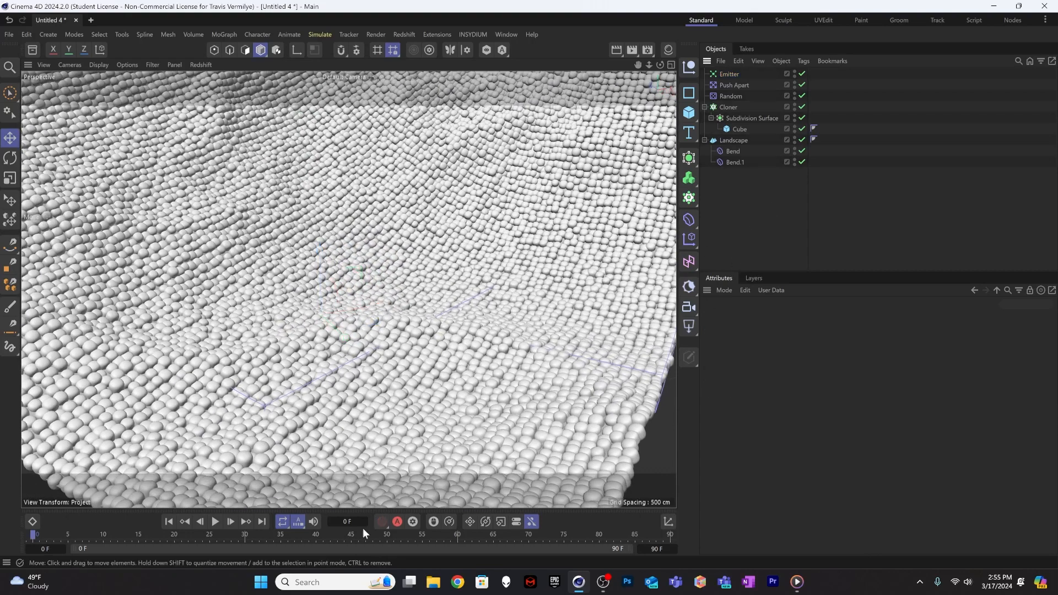
pyautogui.click(216, 521)
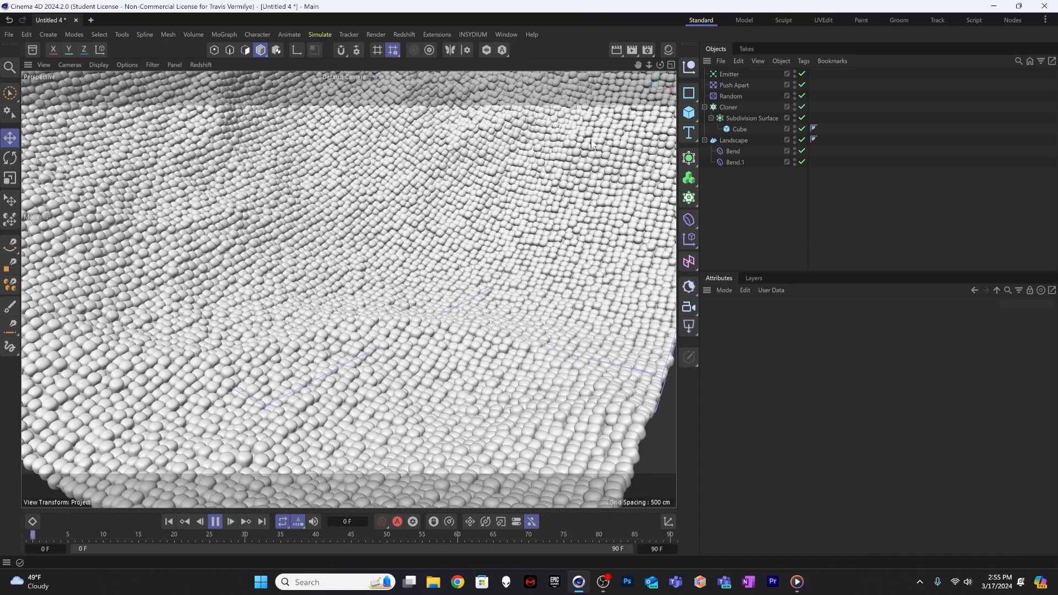
pyautogui.click(801, 140)
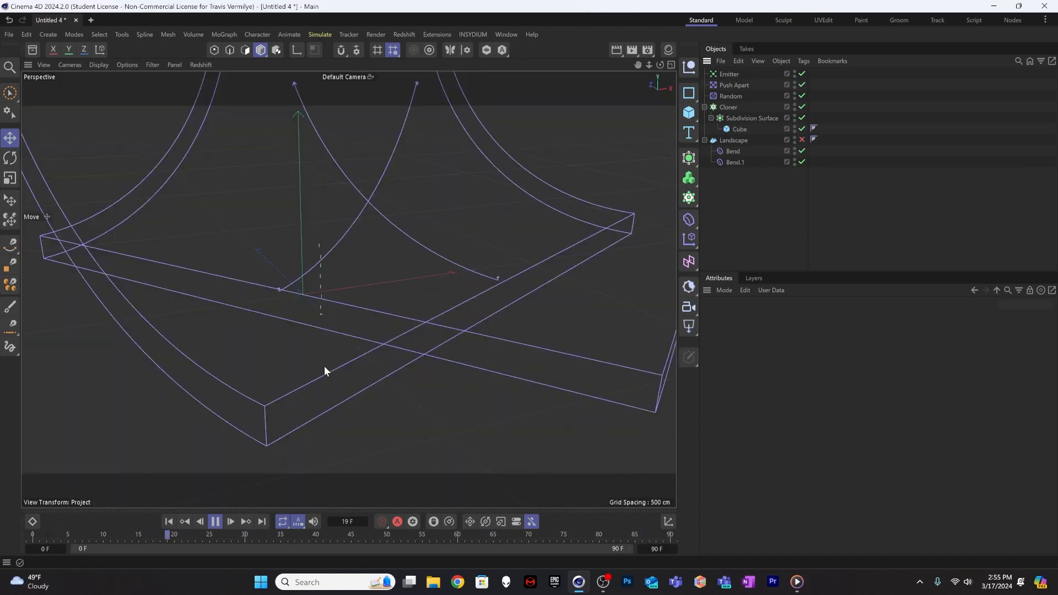
pyautogui.click(215, 521)
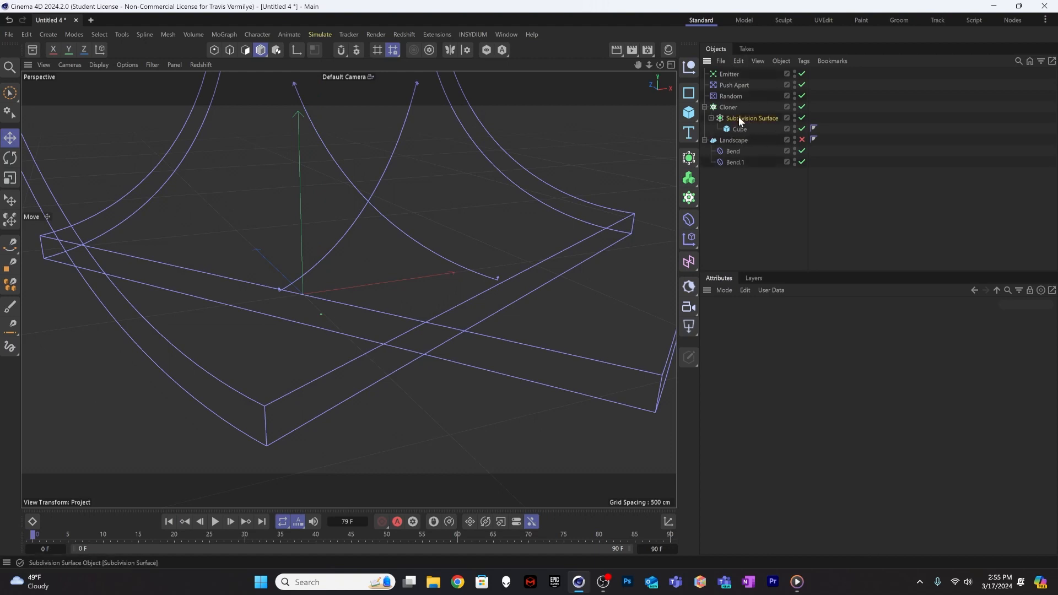
# Copy the Cloner's Subdivision Surface with its Cube into the Emitter as the particle shape
pyautogui.keyDown('ctrl'); pyautogui.moveTo(738, 116); pyautogui.dragTo(732, 76); pyautogui.keyUp('ctrl')
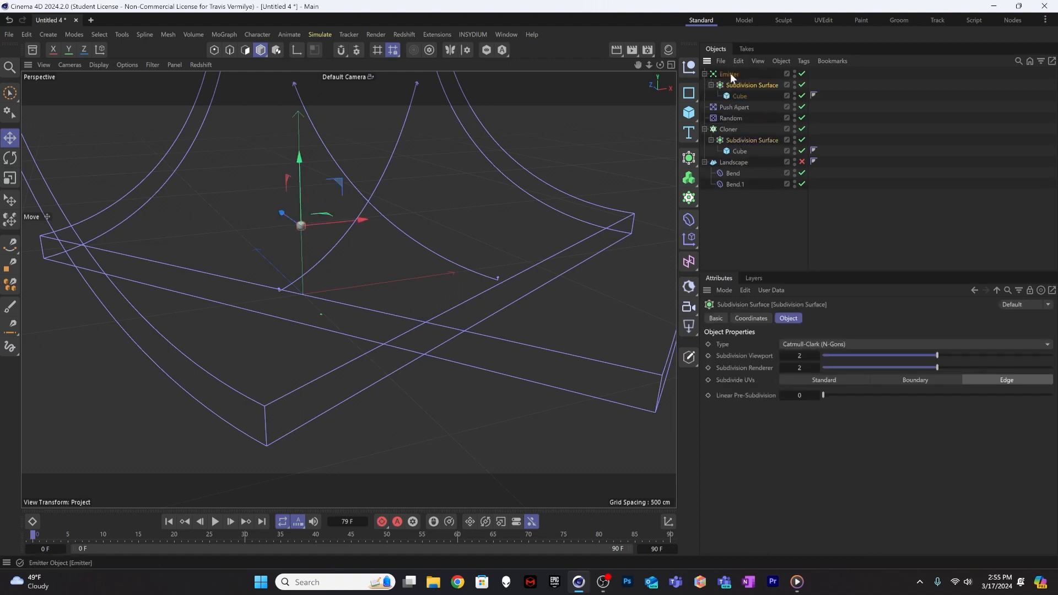
# Display the Emitter's particle settings, play the animation to watch the emitted balls, and return to the first frame
pyautogui.click(730, 75)
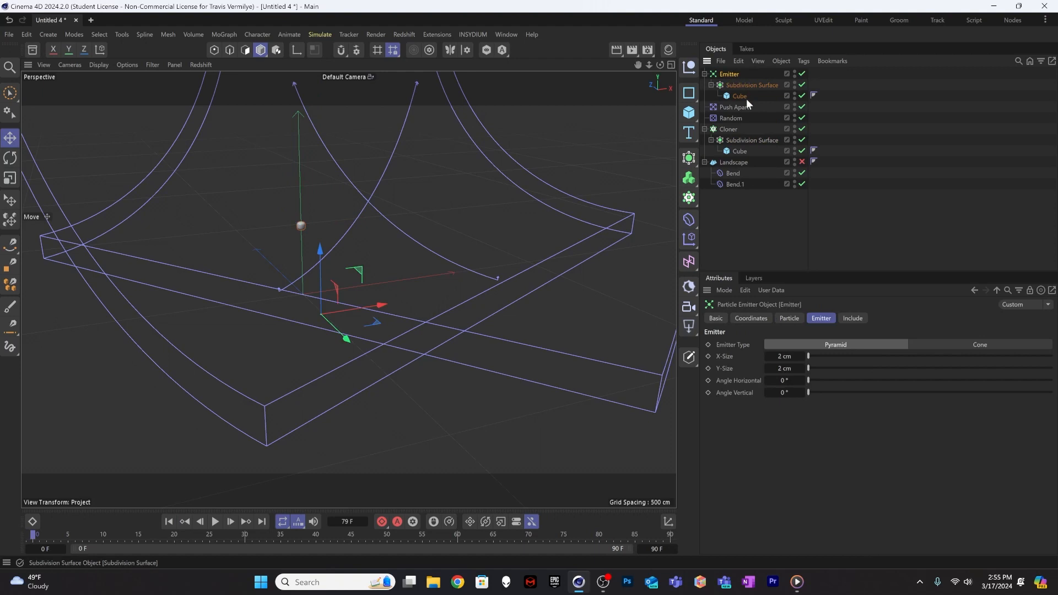
pyautogui.click(795, 319)
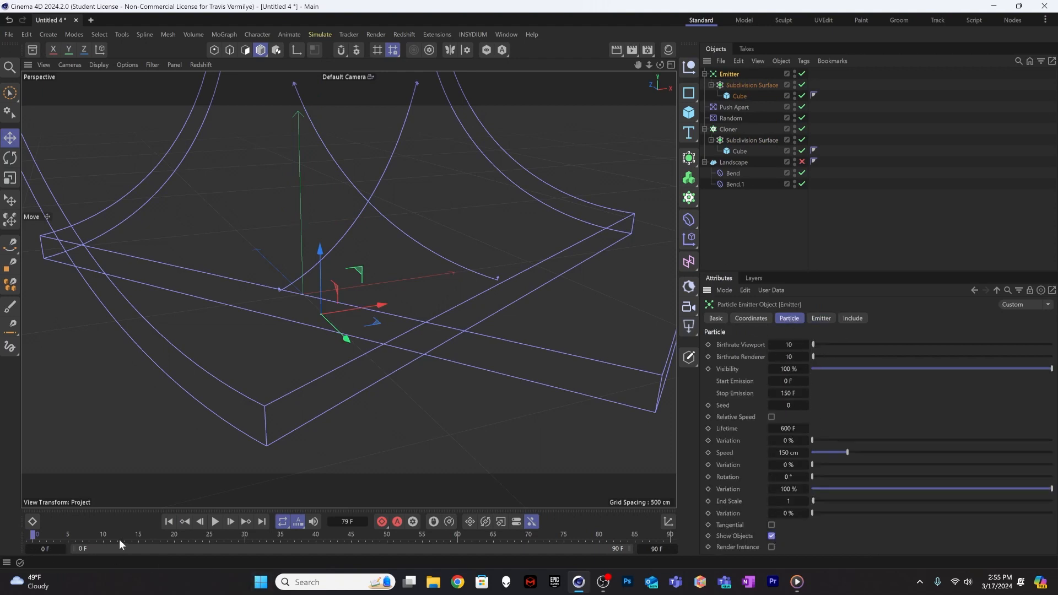
pyautogui.click(216, 521)
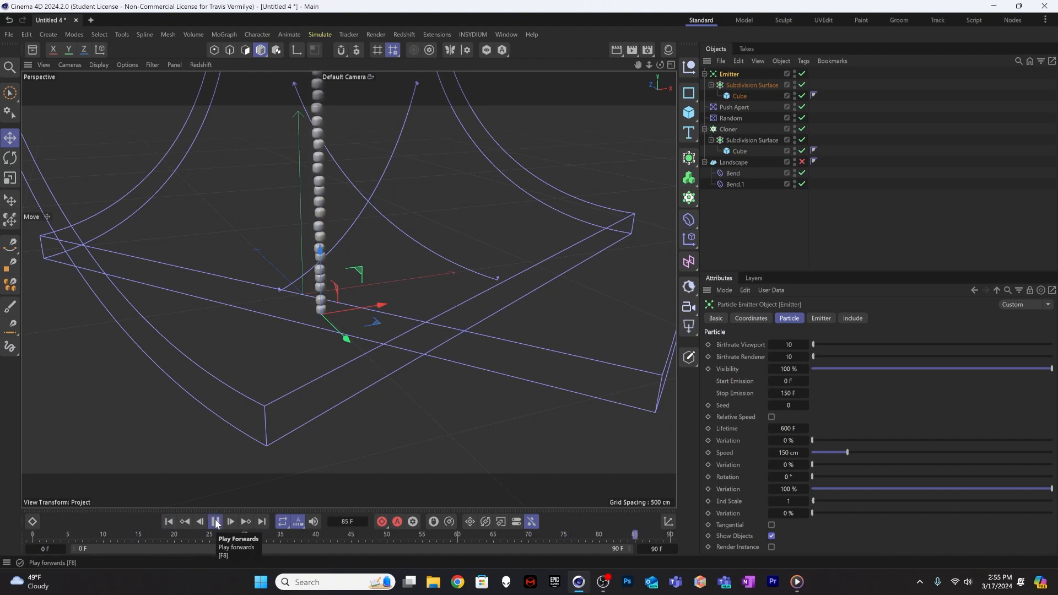
pyautogui.click(169, 522)
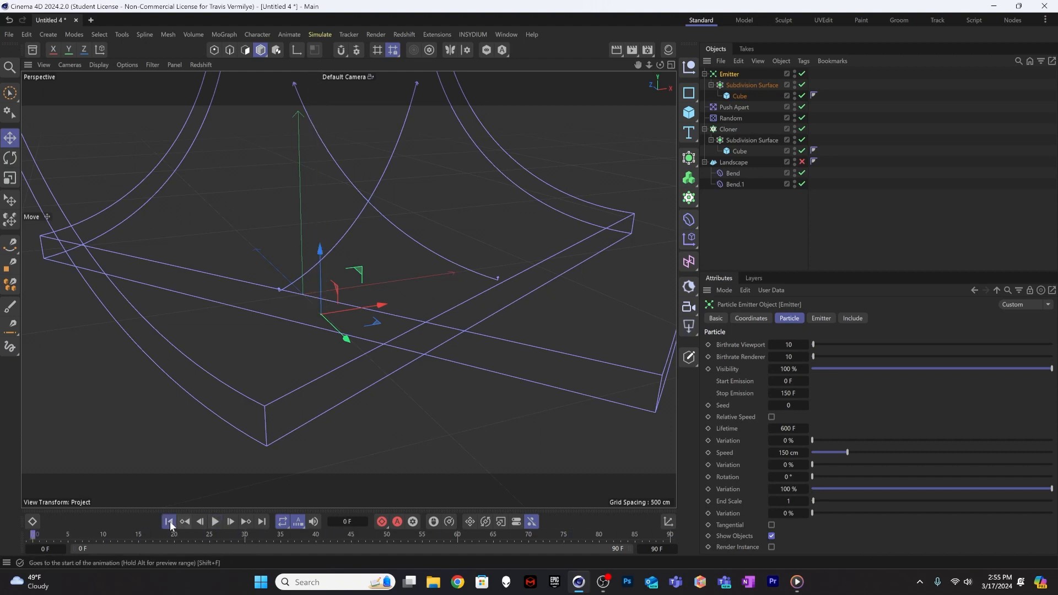
pyautogui.click(717, 249)
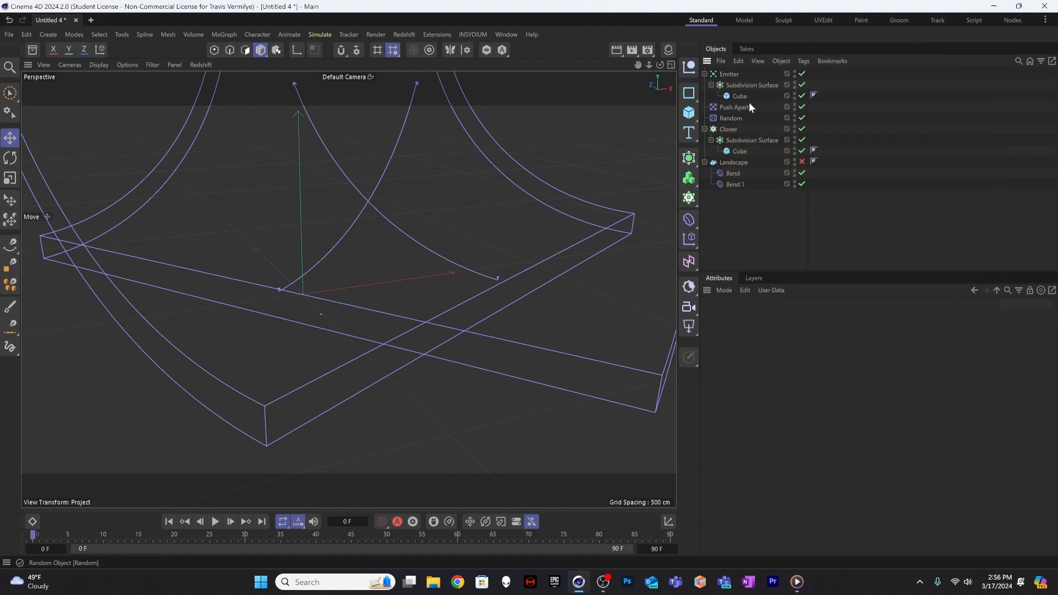
# Select the Emitter's Cube and extend the animation's end to 450 frames
pyautogui.click(736, 97)
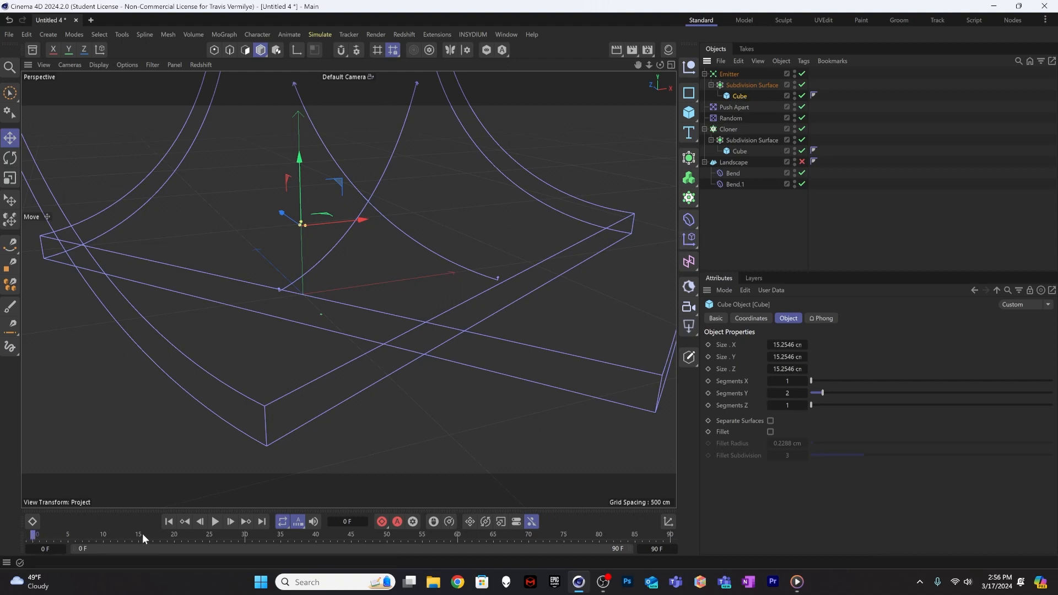
pyautogui.click(654, 548)
pyautogui.press('Return')
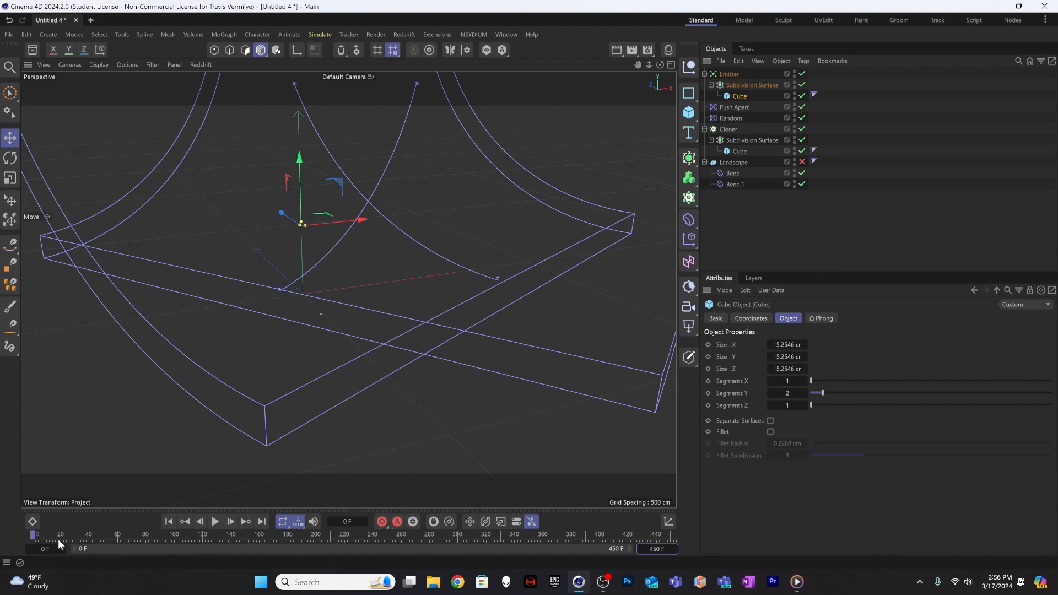
# Keyframe the Emitter Cube's Size X, Y and Z at 15 cm on frame 120
pyautogui.moveTo(34, 535)
pyautogui.mouseDown()
pyautogui.moveTo(112, 532)
pyautogui.moveTo(32, 533)
pyautogui.mouseUp()
pyautogui.moveTo(183, 534); pyautogui.dragTo(203, 535)
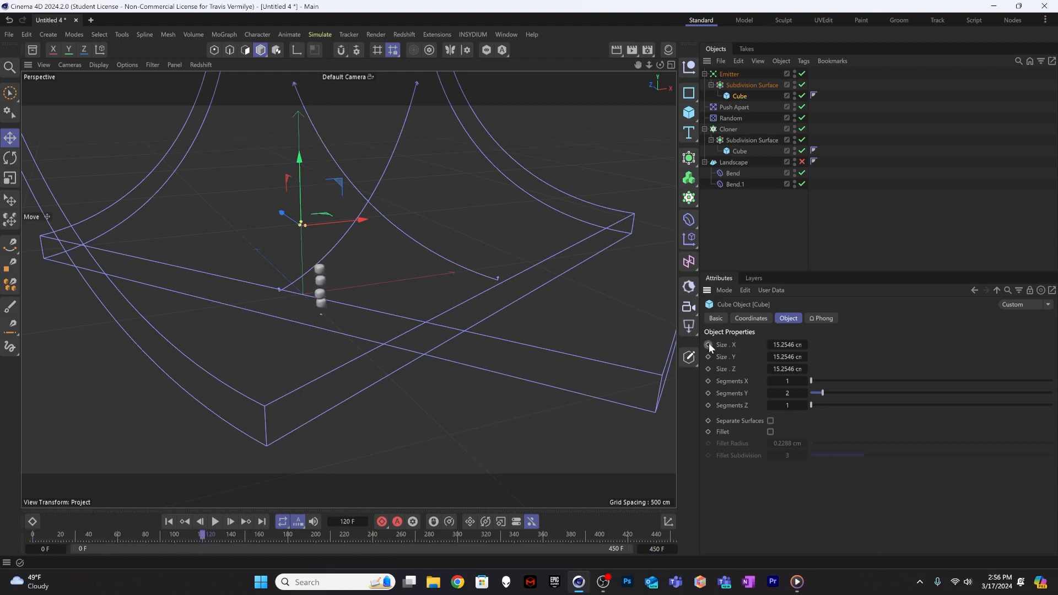
pyautogui.click(708, 369)
pyautogui.click(787, 344)
pyautogui.write('15')
pyautogui.press('Tab')
pyautogui.write('15')
pyautogui.hotkey('shift', 'Tab')
pyautogui.write('15')
pyautogui.press('Tab')
pyautogui.write('15')
pyautogui.press('Return')
pyautogui.click(798, 369)
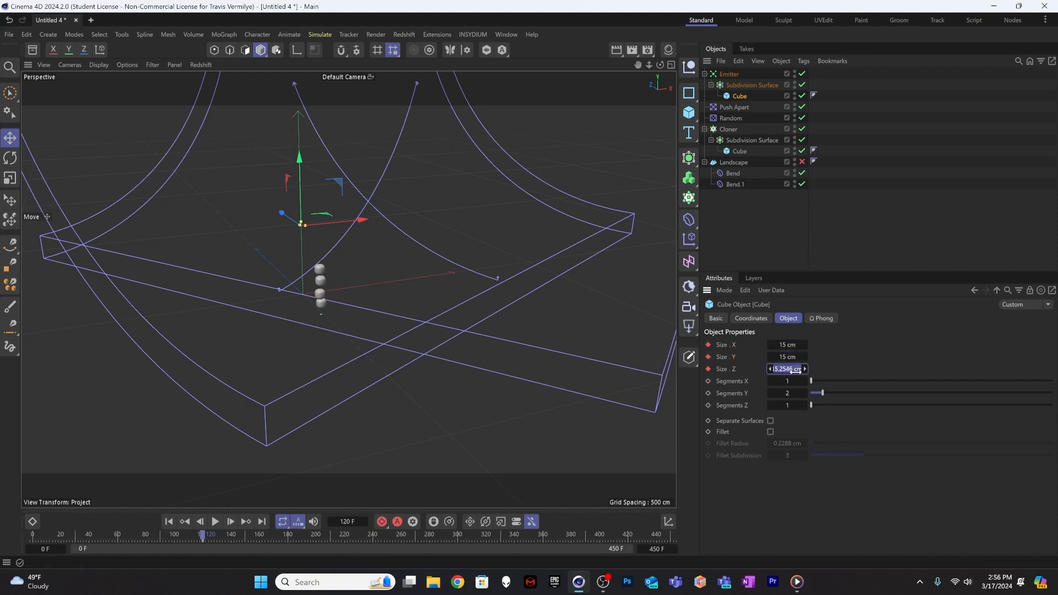
pyautogui.write('15')
pyautogui.press('Return')
pyautogui.click(739, 258)
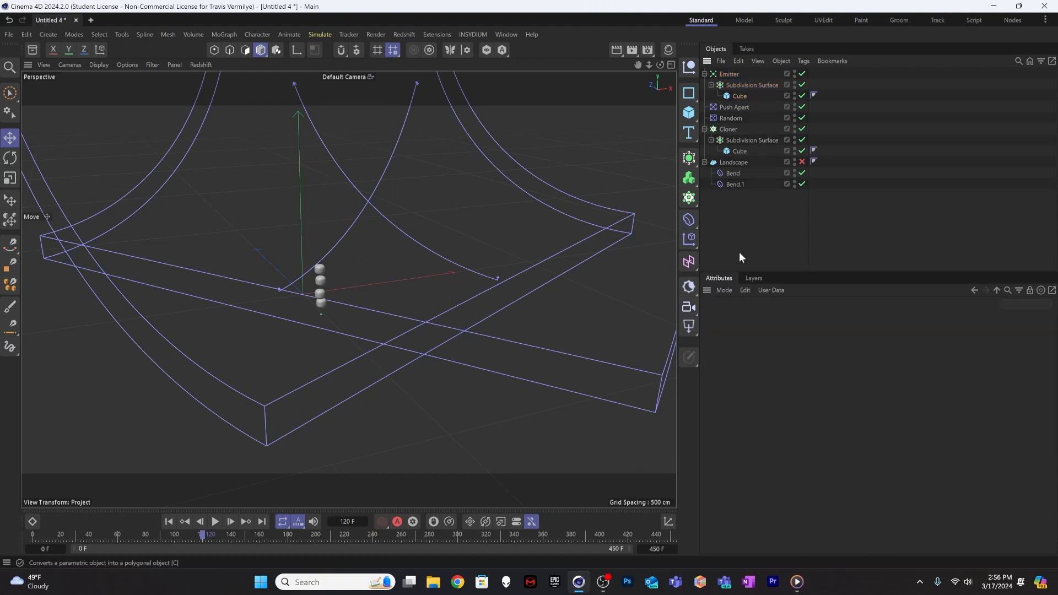
# Keyframe the Emitter Cube's Size X, Y and Z at 0 cm on frame 0
pyautogui.click(740, 96)
pyautogui.click(81, 536)
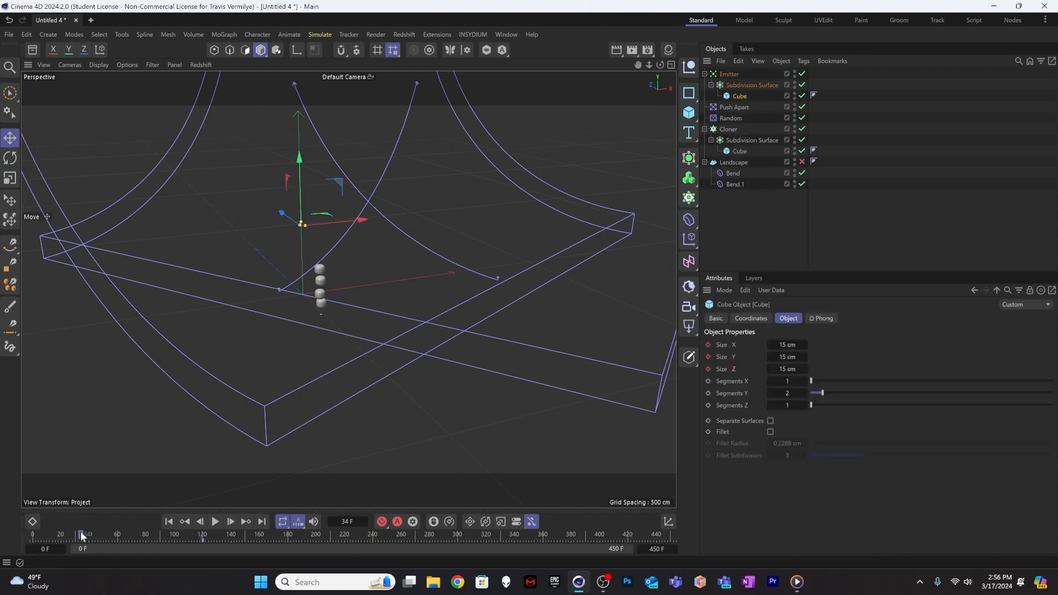
pyautogui.moveTo(81, 535); pyautogui.dragTo(32, 536)
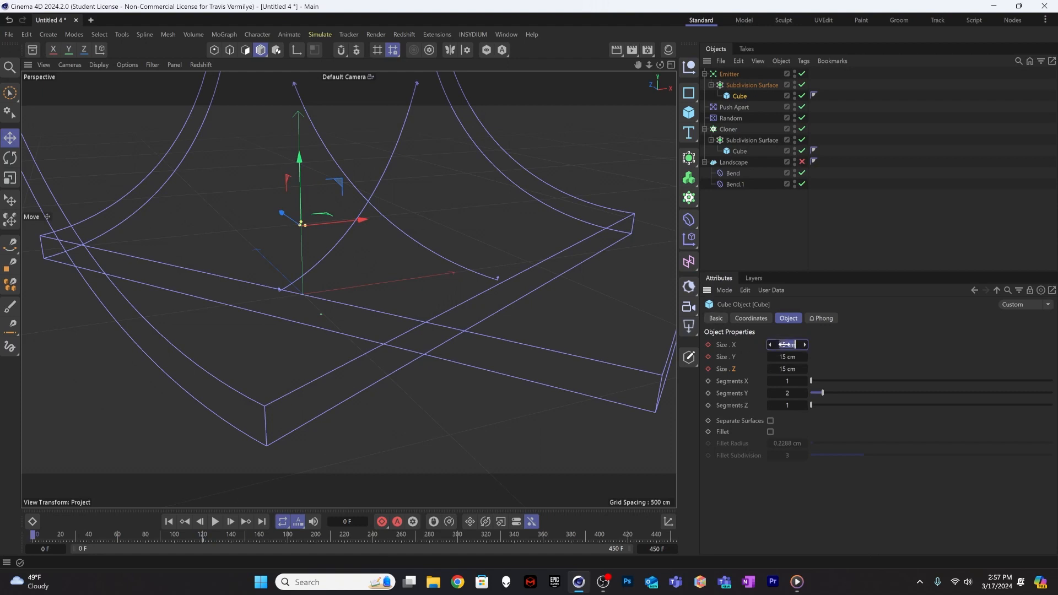
pyautogui.press('BackSpace')
pyautogui.press('Tab')
pyautogui.press('Tab')
pyautogui.hotkey('shift', 'Tab')
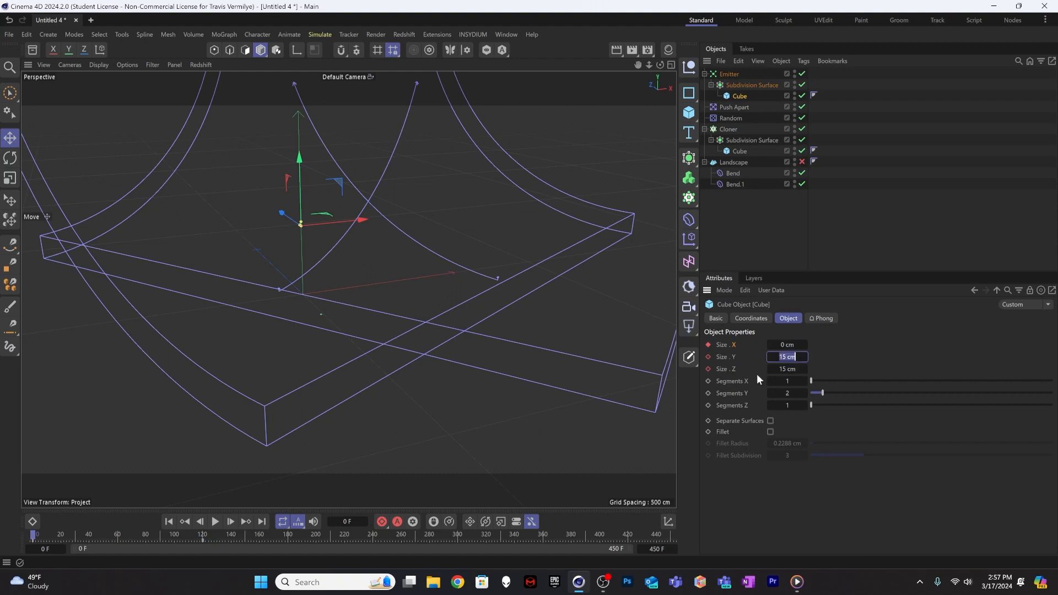
pyautogui.press('BackSpace')
pyautogui.write('0')
pyautogui.press('Return')
pyautogui.press('Tab')
pyautogui.press('BackSpace')
pyautogui.write('0')
pyautogui.press('Return')
pyautogui.click(707, 368)
# Scrub and play the animation to check the Cube's growth, and return to the first frame
pyautogui.moveTo(78, 534); pyautogui.dragTo(25, 518)
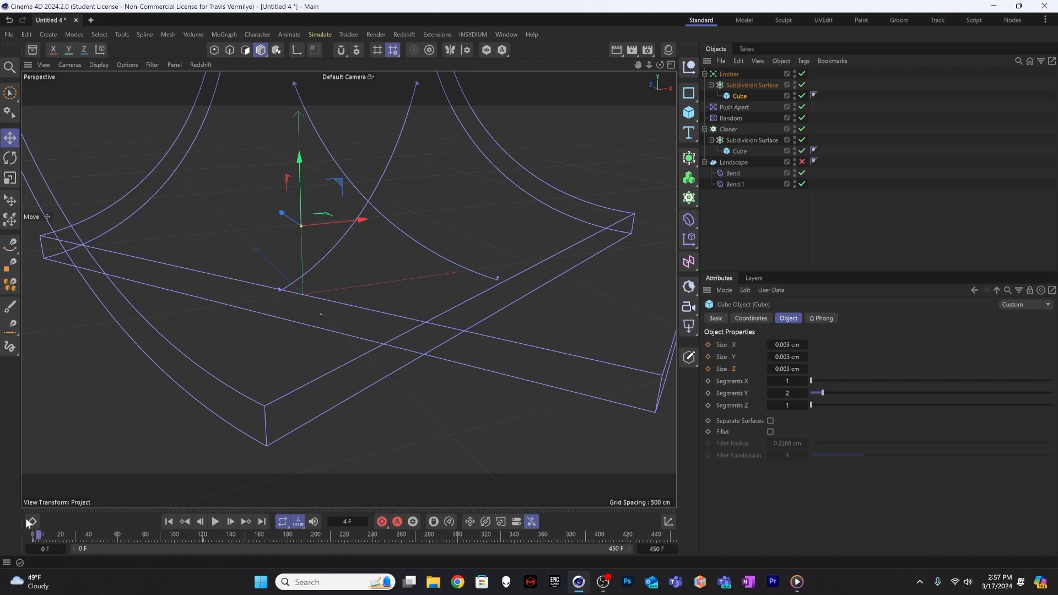
pyautogui.click(215, 521)
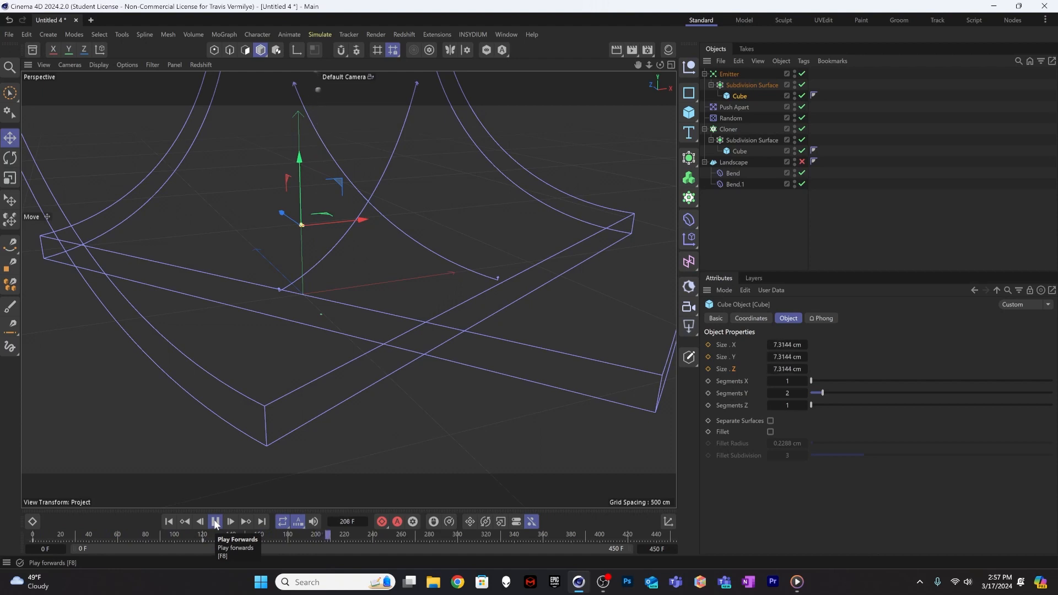
pyautogui.click(214, 521)
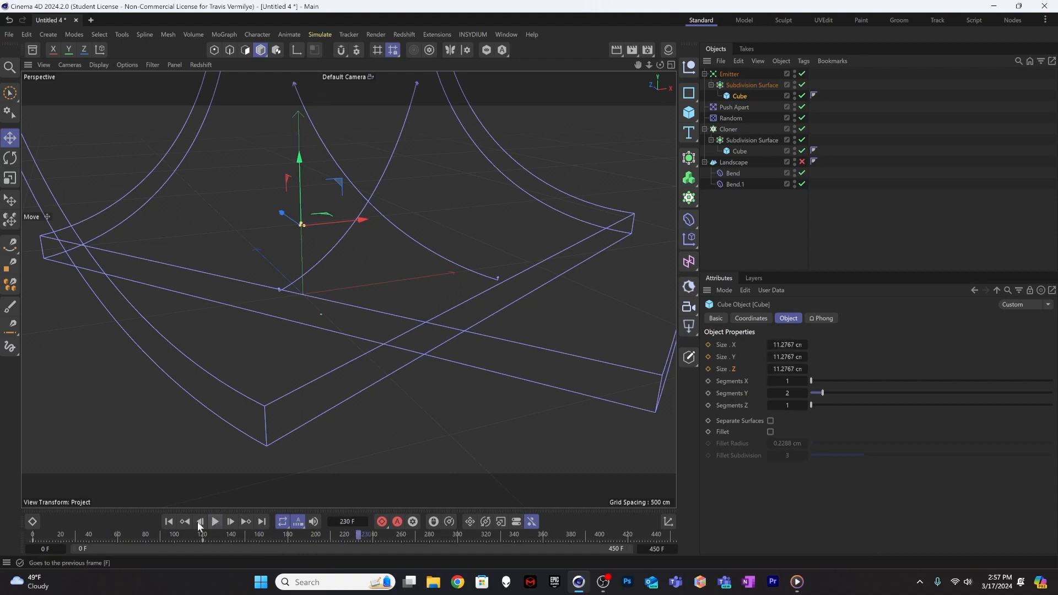
pyautogui.click(169, 522)
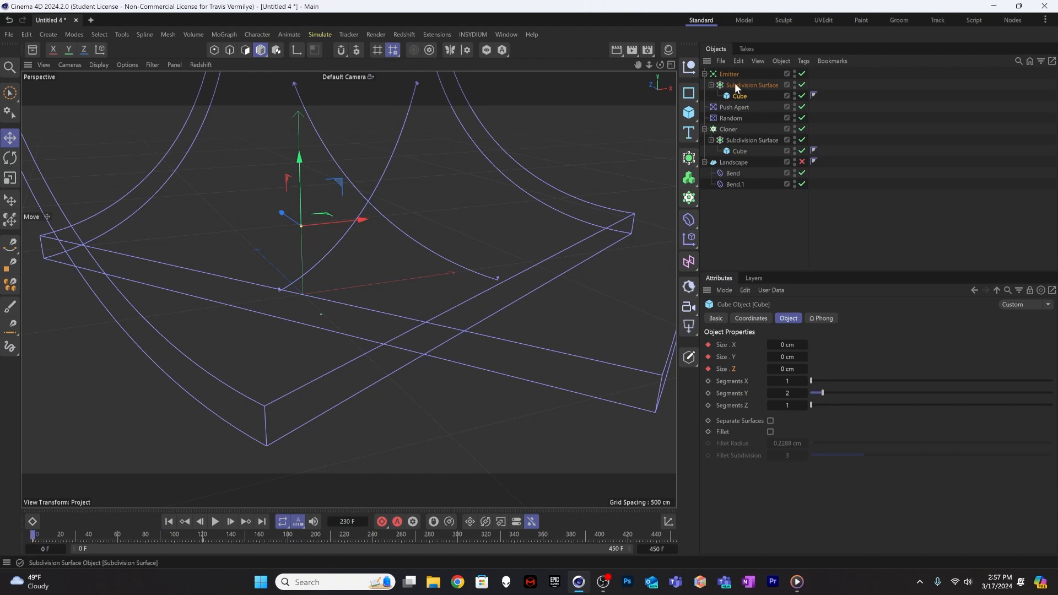
# Set the Emitter's Stop Emission to 450 F and its Speed to 0 cm
pyautogui.click(723, 74)
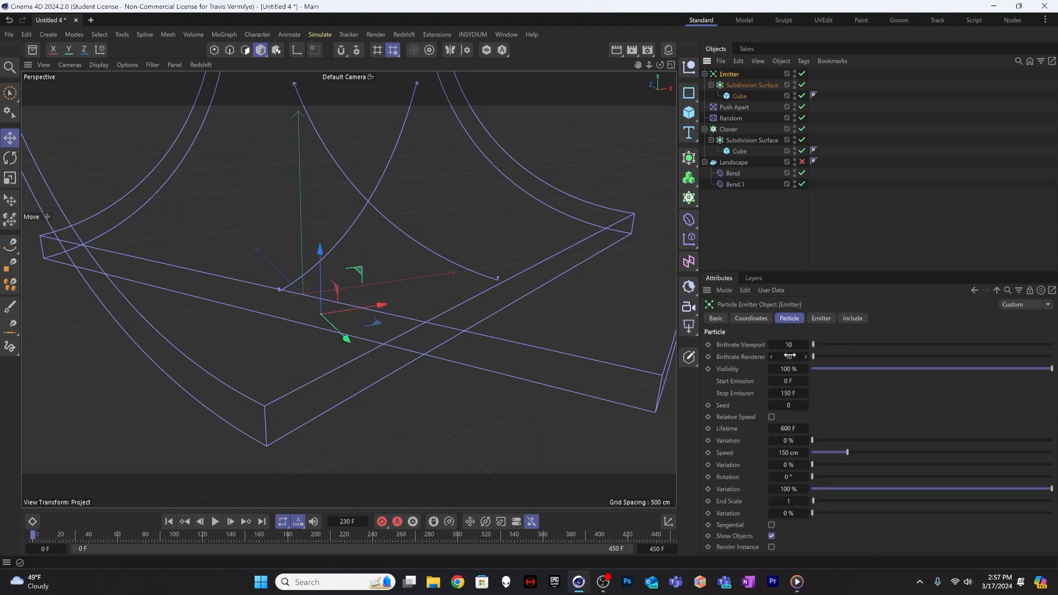
pyautogui.click(788, 429)
pyautogui.click(780, 394)
pyautogui.write('450')
pyautogui.press('Return')
pyautogui.click(787, 453)
pyautogui.write('0')
pyautogui.press('Return')
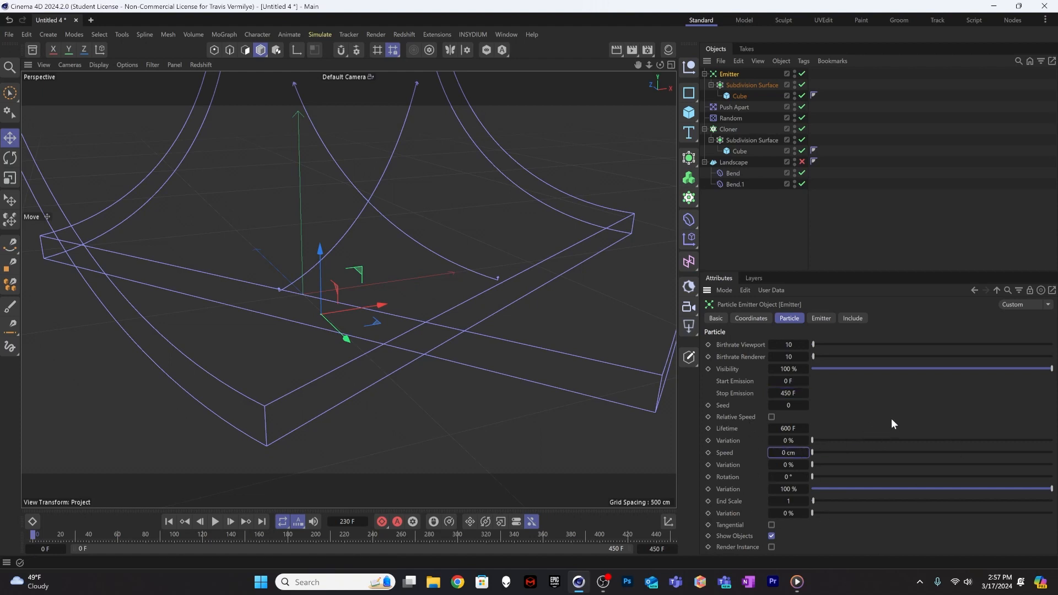
pyautogui.click(881, 238)
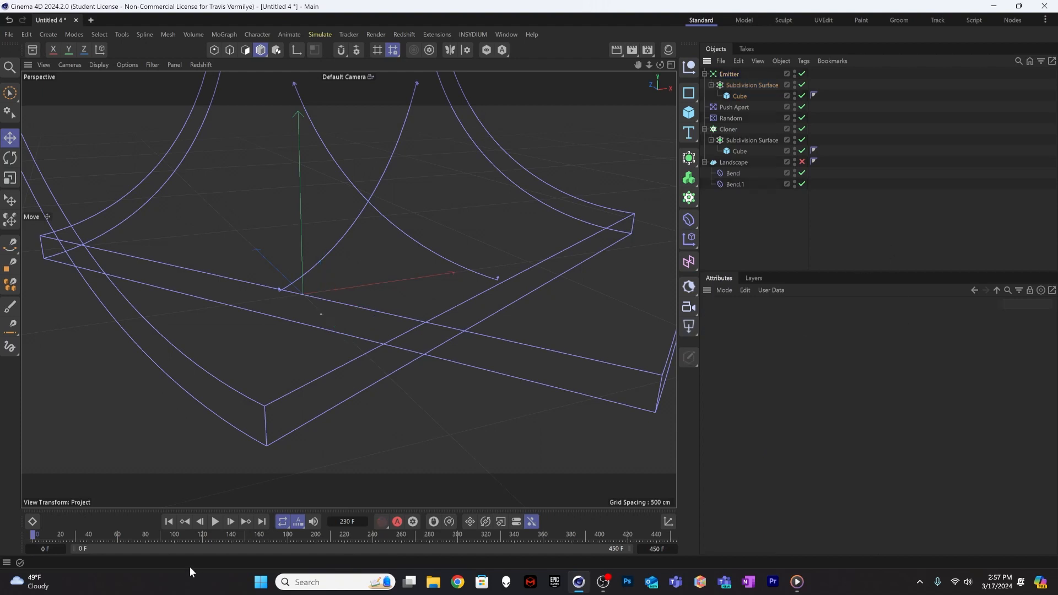
# Play the animation to check the stationary growing particles, stop playback, and return to the first frame
pyautogui.click(225, 521)
pyautogui.click(214, 521)
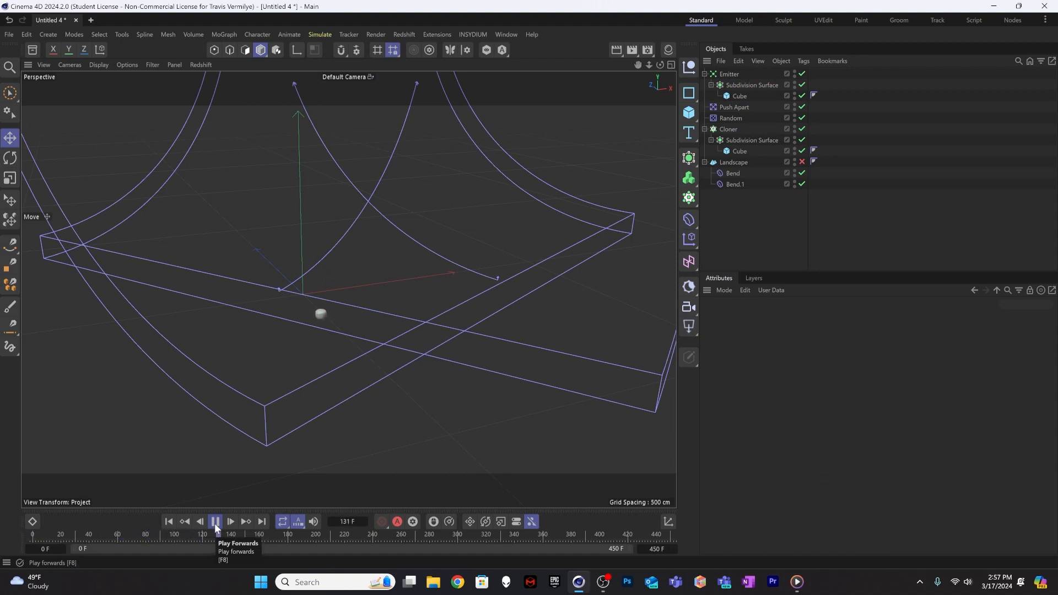
pyautogui.click(214, 521)
pyautogui.click(168, 521)
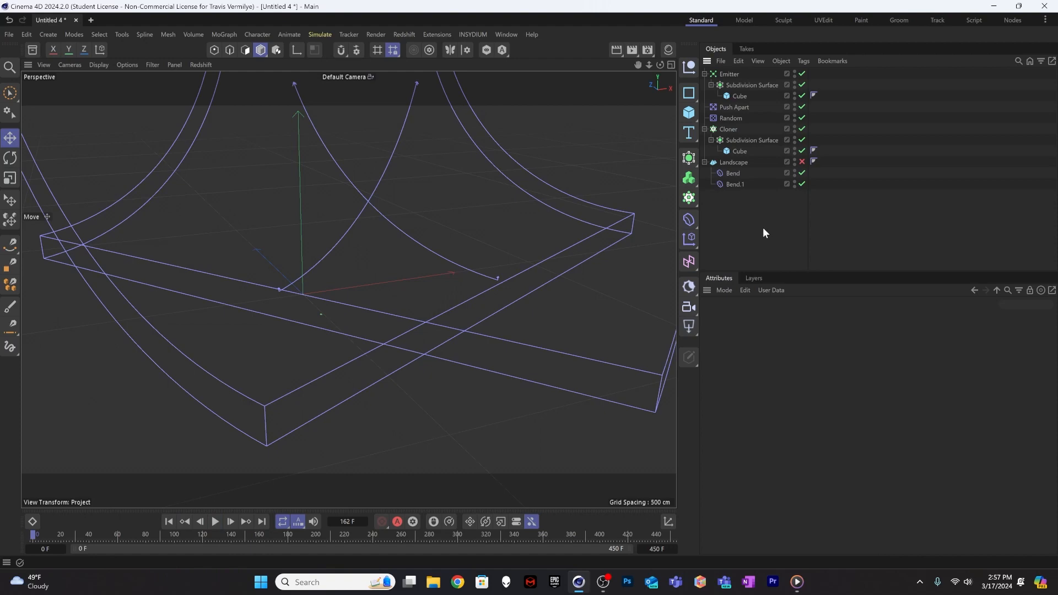
# Re-enable the Landscape and make three copies of the Emitter's Subdivision Surface with its Cube inside the Emitter
pyautogui.click(801, 162)
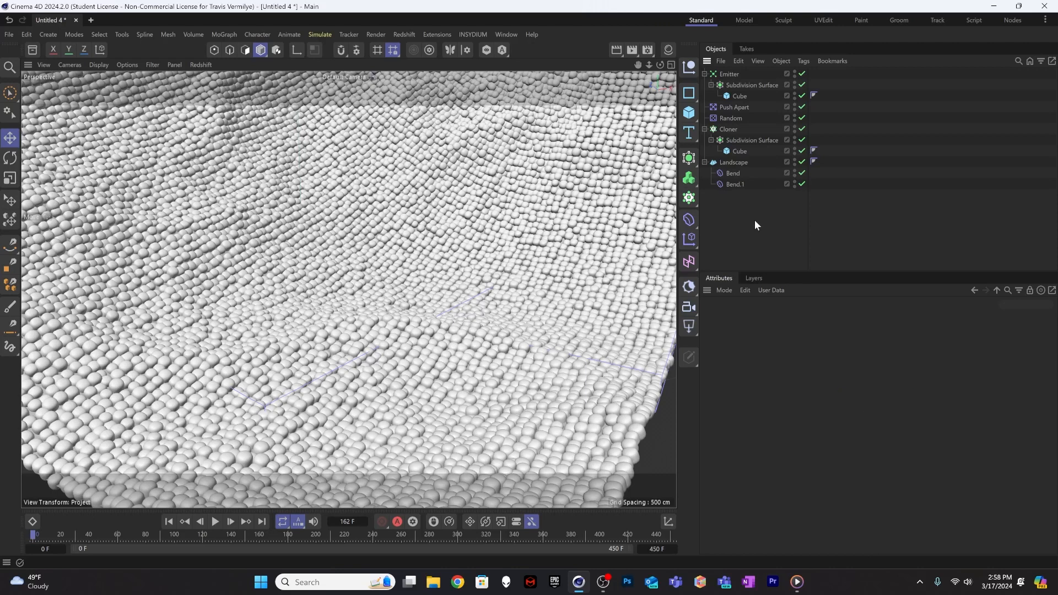
pyautogui.click(739, 86)
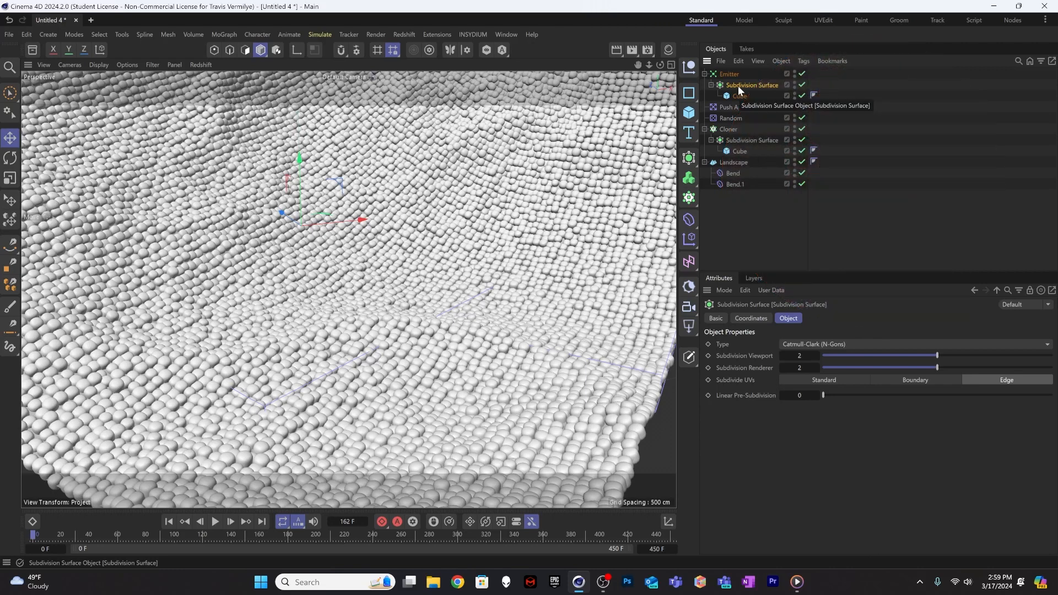
pyautogui.keyDown('ctrl'); pyautogui.moveTo(735, 90); pyautogui.dragTo(736, 80); pyautogui.keyUp('ctrl')
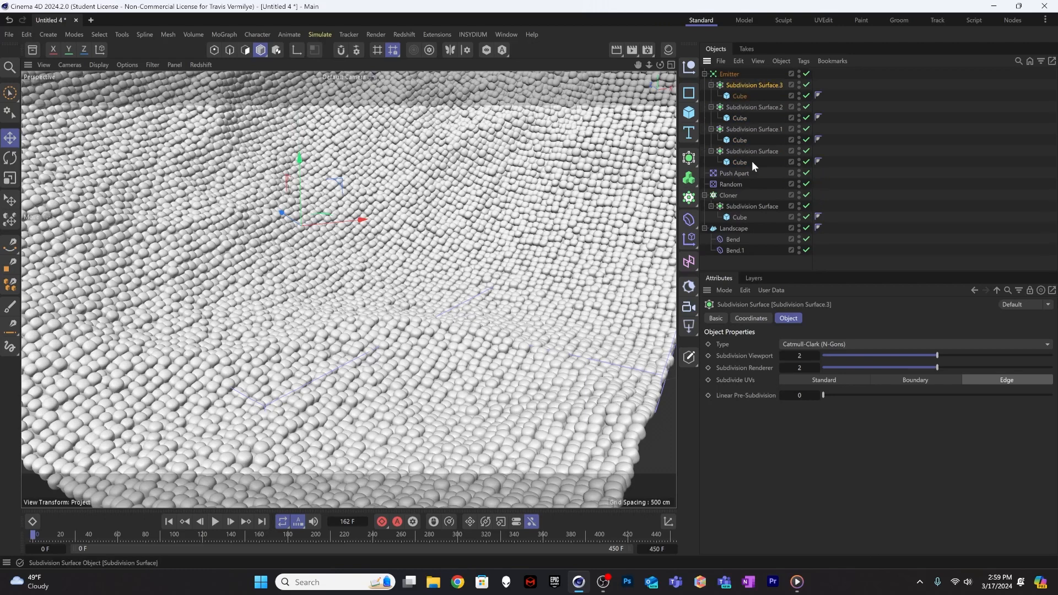
# On frame 120, set Size X, Y and Z to 12 cm for the Cube in the Emitter's original Subdivision Surface
pyautogui.click(738, 141)
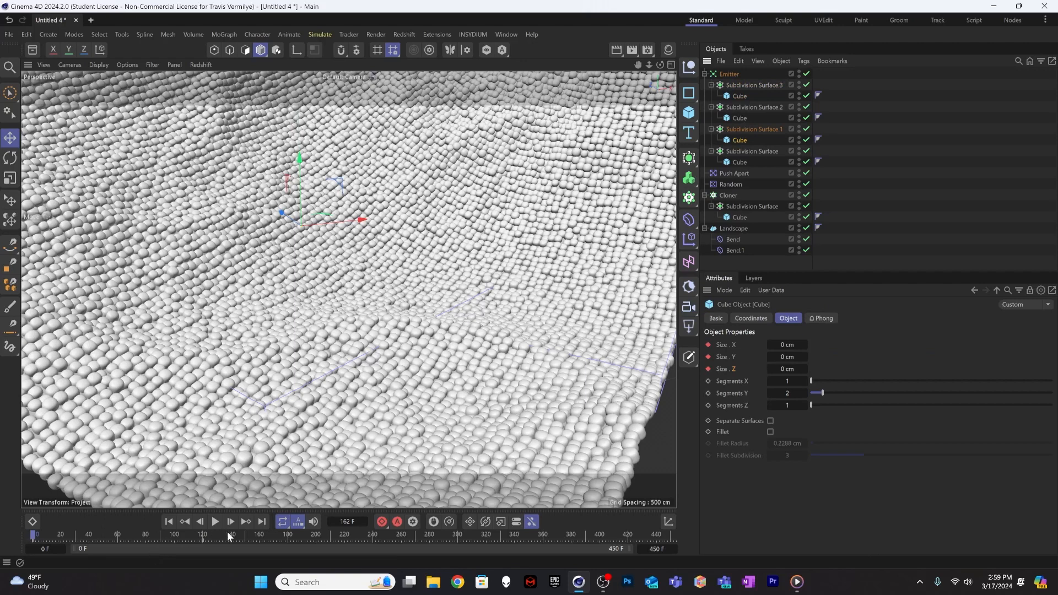
pyautogui.click(202, 537)
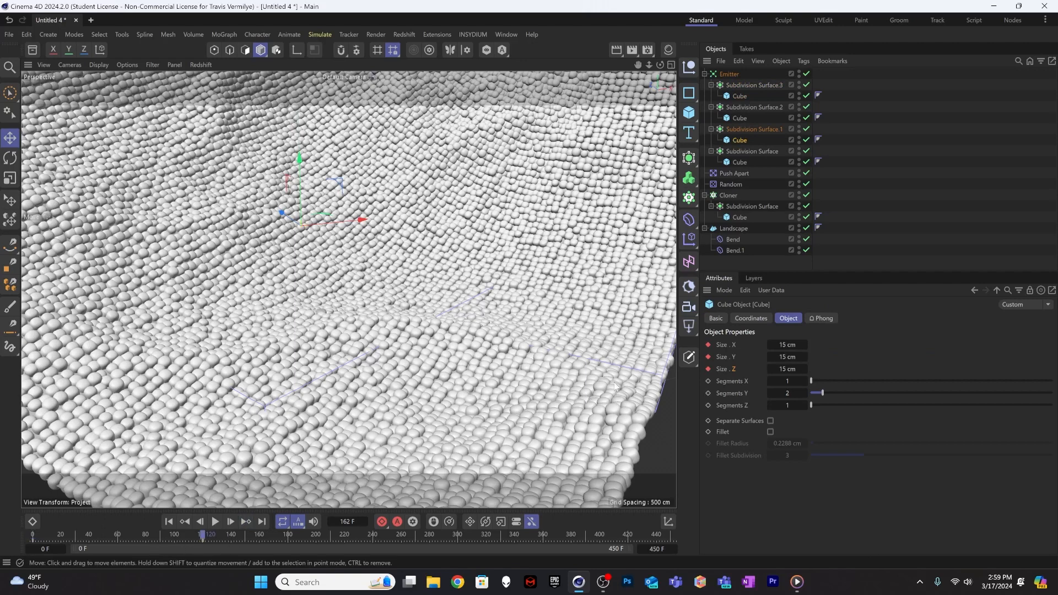
pyautogui.click(736, 162)
pyautogui.click(738, 139)
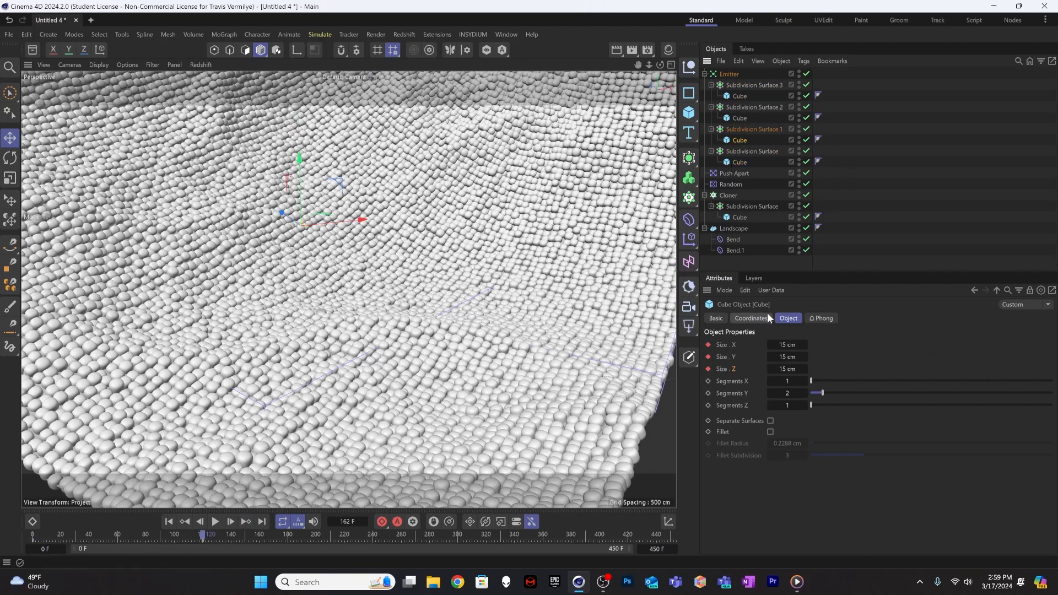
pyautogui.click(738, 162)
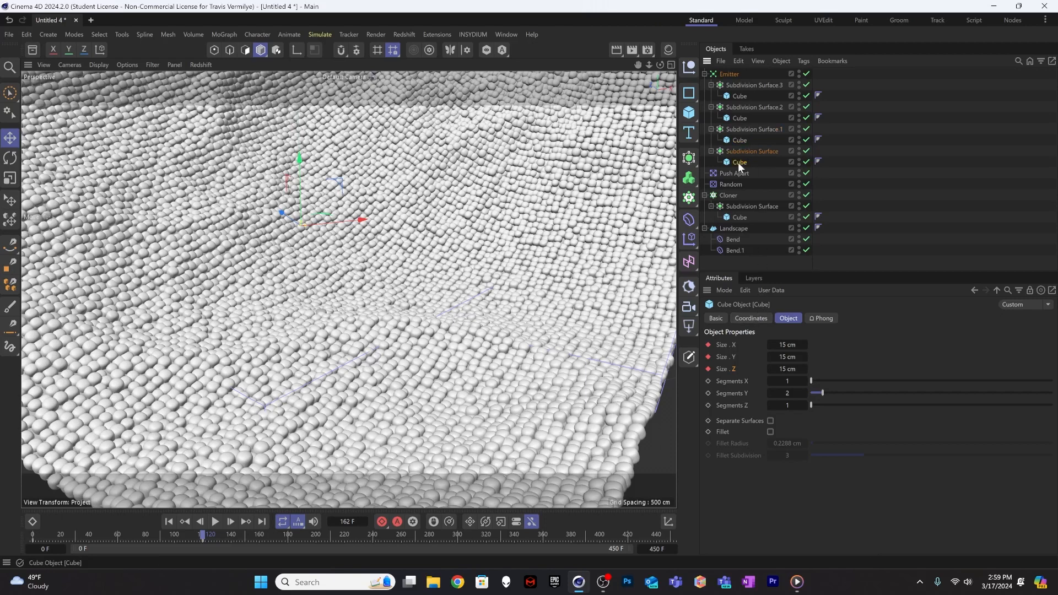
pyautogui.click(738, 96)
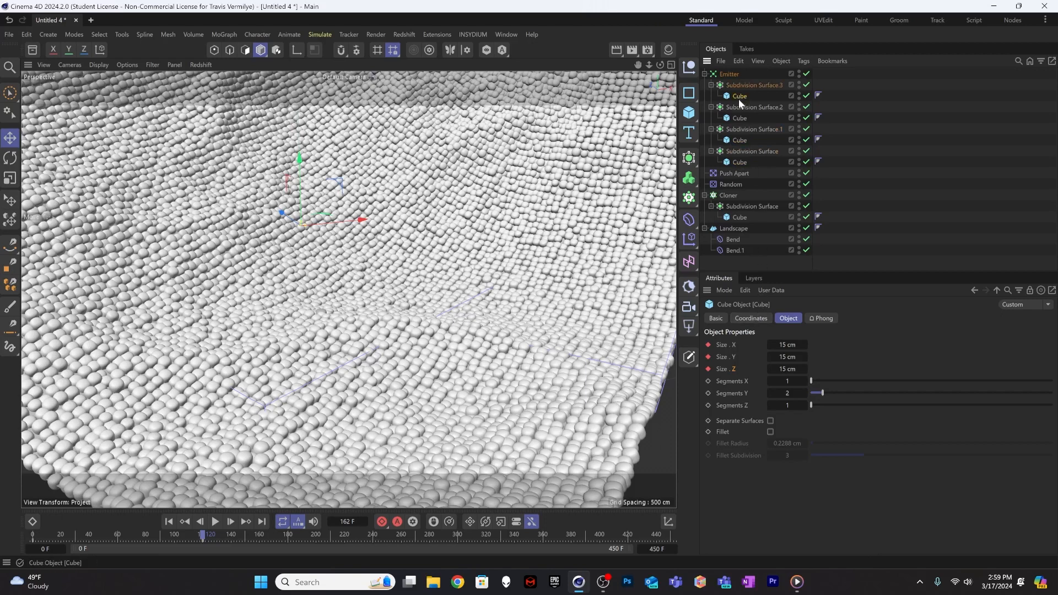
pyautogui.click(741, 162)
pyautogui.click(786, 344)
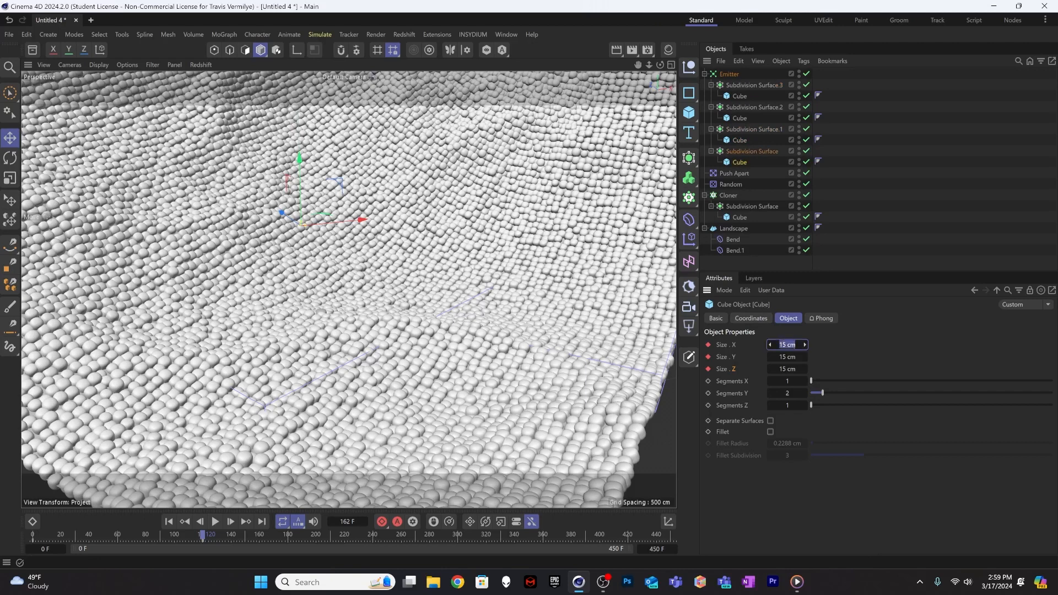
pyautogui.write('12')
pyautogui.press('Tab')
pyautogui.write('2')
pyautogui.press('Return')
pyautogui.click(789, 358)
pyautogui.write('12')
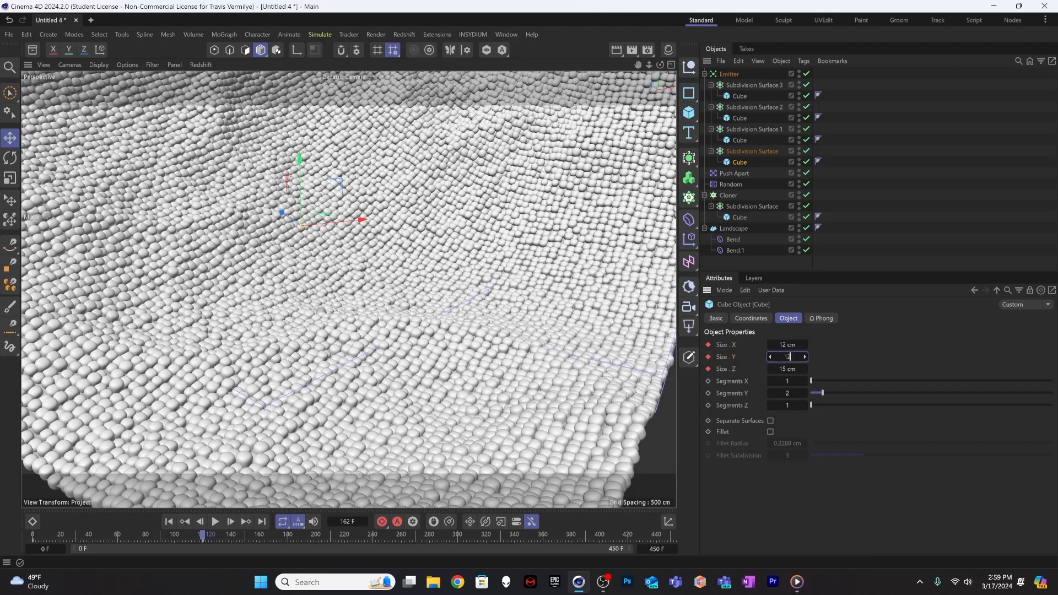
pyautogui.press('Return')
pyautogui.click(788, 369)
pyautogui.write('12')
pyautogui.press('Return')
# On frame 120, set Size X and Y of the Cube in Subdivision Surface.2 to 17 cm and change Size Z to match
pyautogui.click(738, 118)
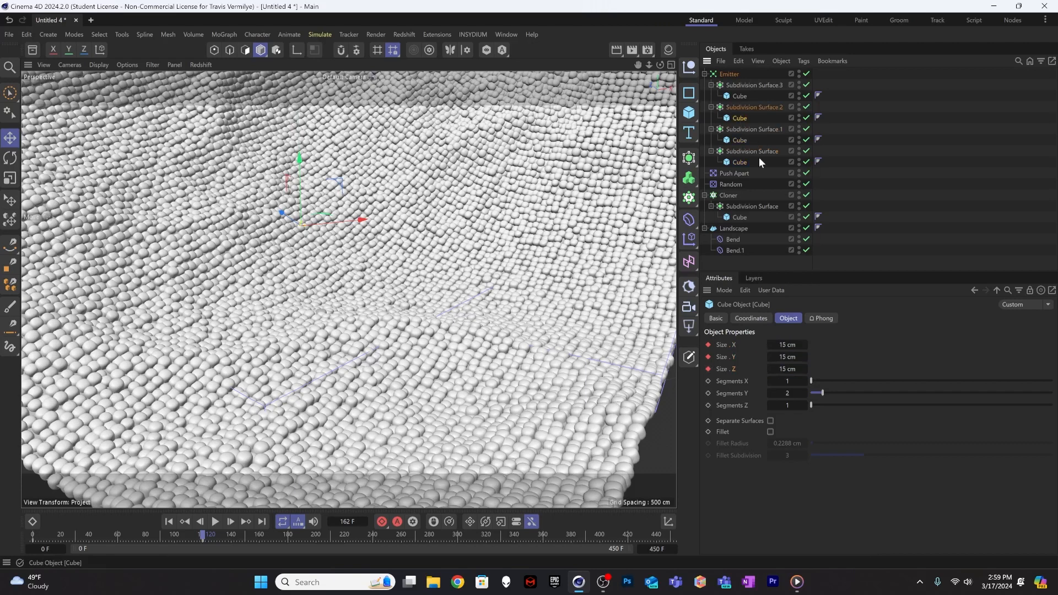
pyautogui.click(788, 345)
pyautogui.write('17')
pyautogui.press('Return')
pyautogui.click(788, 356)
pyautogui.write('17')
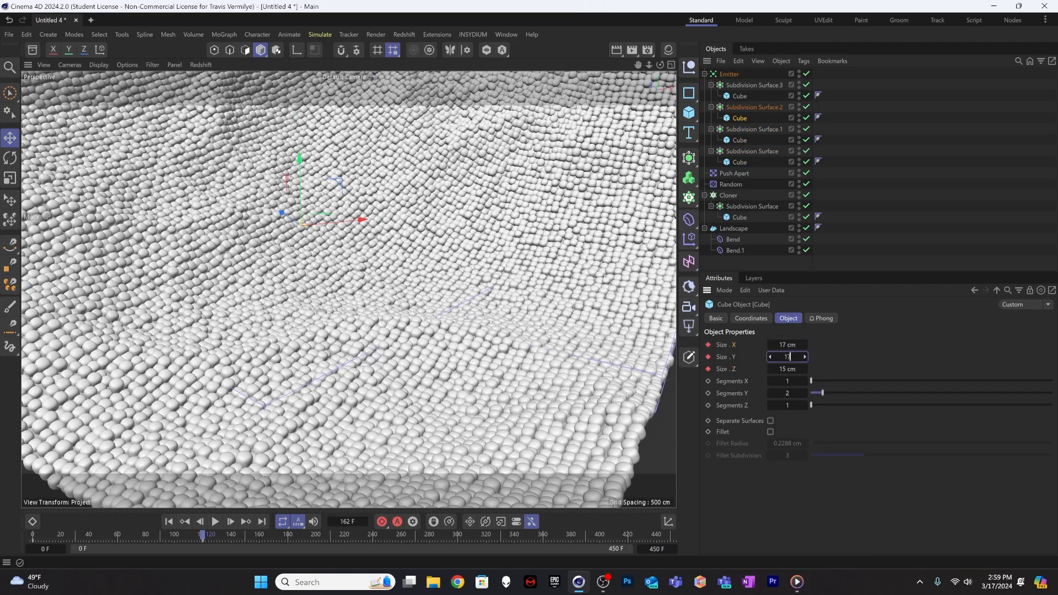
pyautogui.press('Return')
pyautogui.click(787, 369)
pyautogui.write('1')
pyautogui.press('Return')
# Set Size X, Y and Z to 20 cm for the Cube in the Emitter's Subdivision Surface.3
pyautogui.click(738, 96)
pyautogui.click(788, 345)
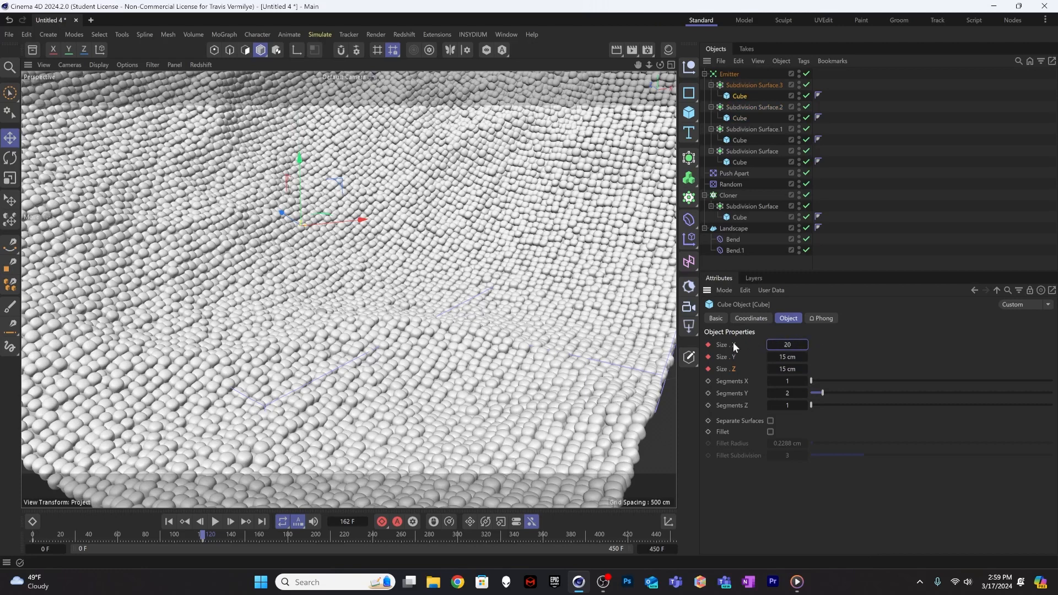
pyautogui.write('20')
pyautogui.press('Return')
pyautogui.click(787, 357)
pyautogui.write('20')
pyautogui.press('Return')
pyautogui.click(772, 369)
pyautogui.write('20')
pyautogui.press('Return')
# Add a Bullet Collider Body tag to the Cloner and set its Bounce and Collision Noise to 0%
pyautogui.click(728, 195)
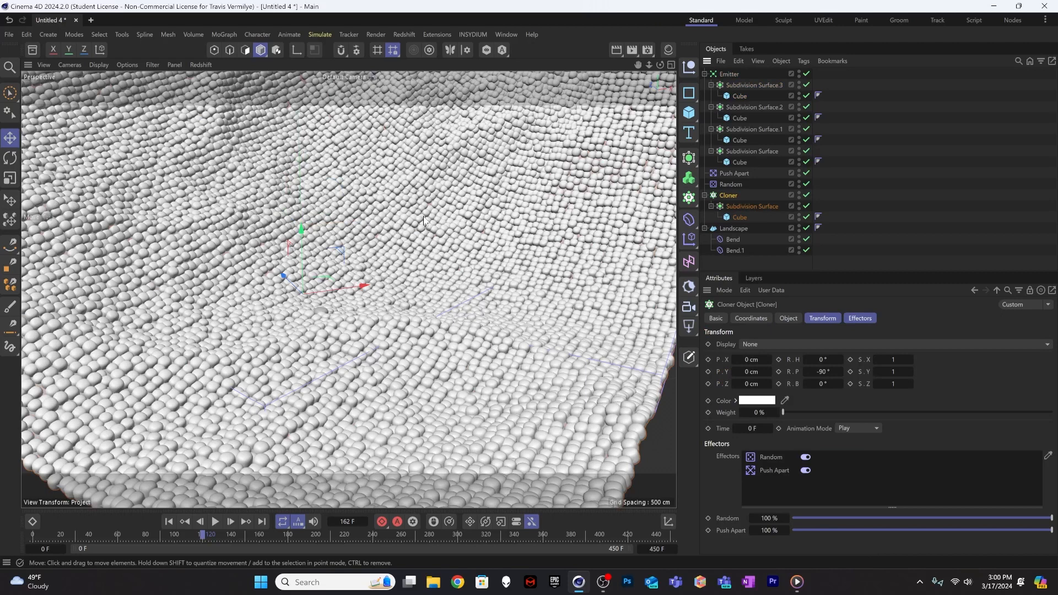
pyautogui.click(803, 60)
pyautogui.moveTo(835, 95)
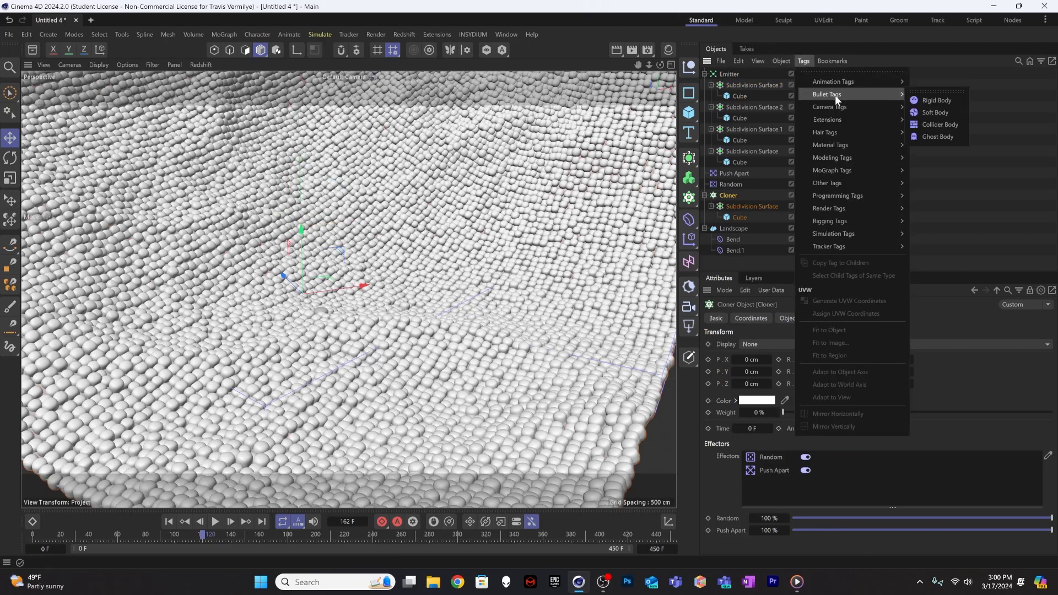
pyautogui.click(946, 124)
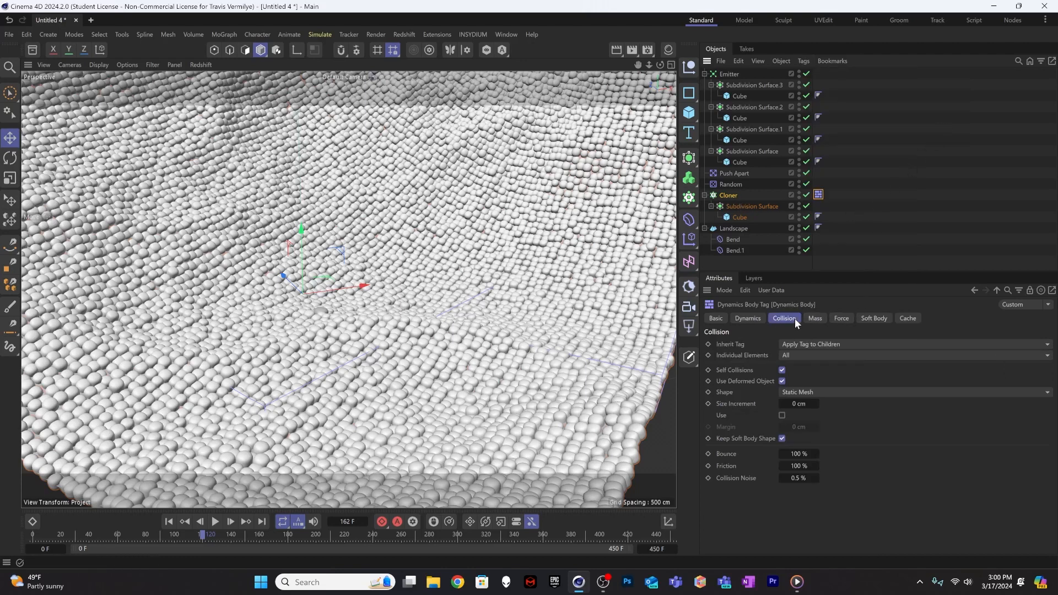
pyautogui.doubleClick(798, 454)
pyautogui.write('0')
pyautogui.doubleClick(792, 482)
pyautogui.write('0')
# Add Bullet Rigid Body tags to all four Subdivision Surfaces in the Emitter
pyautogui.click(746, 85)
pyautogui.keyDown('ctrl'); pyautogui.click(759, 106); pyautogui.keyUp('ctrl')
pyautogui.keyDown('ctrl'); pyautogui.click(760, 129); pyautogui.keyUp('ctrl')
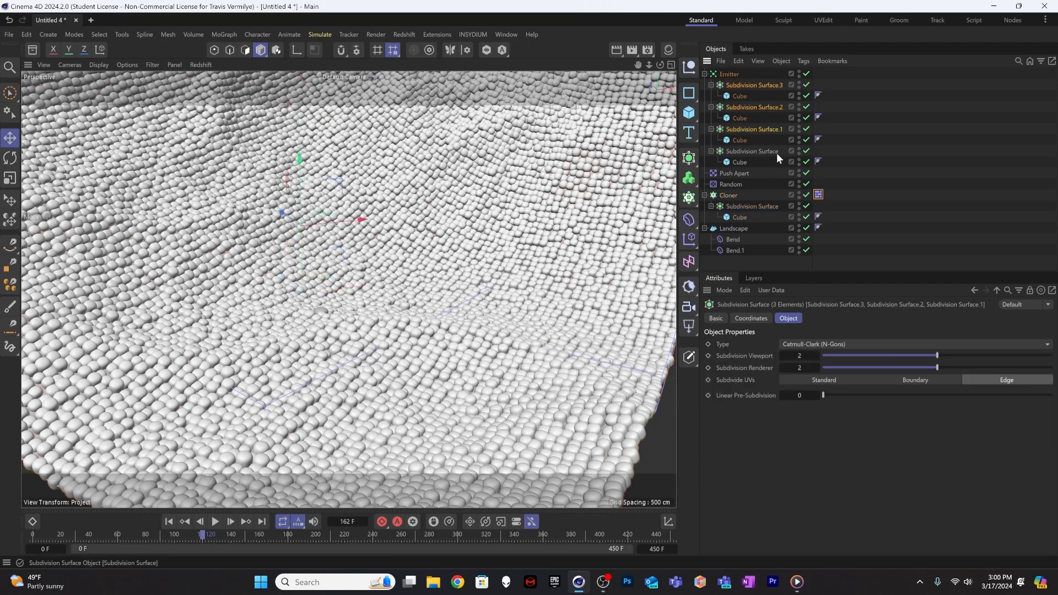
pyautogui.keyDown('ctrl'); pyautogui.click(769, 152); pyautogui.keyUp('ctrl')
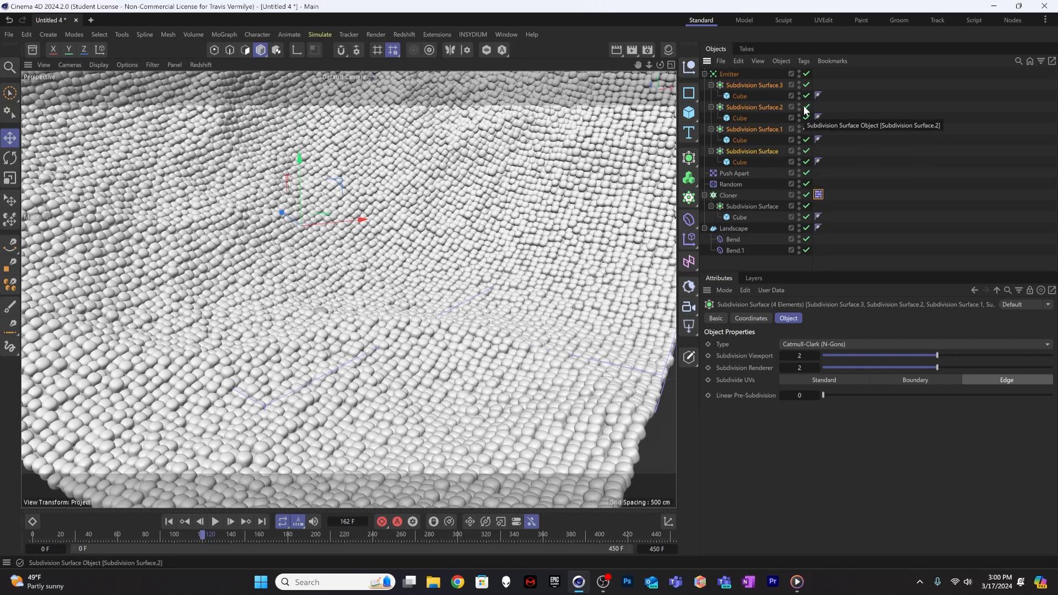
pyautogui.click(802, 61)
pyautogui.moveTo(830, 94)
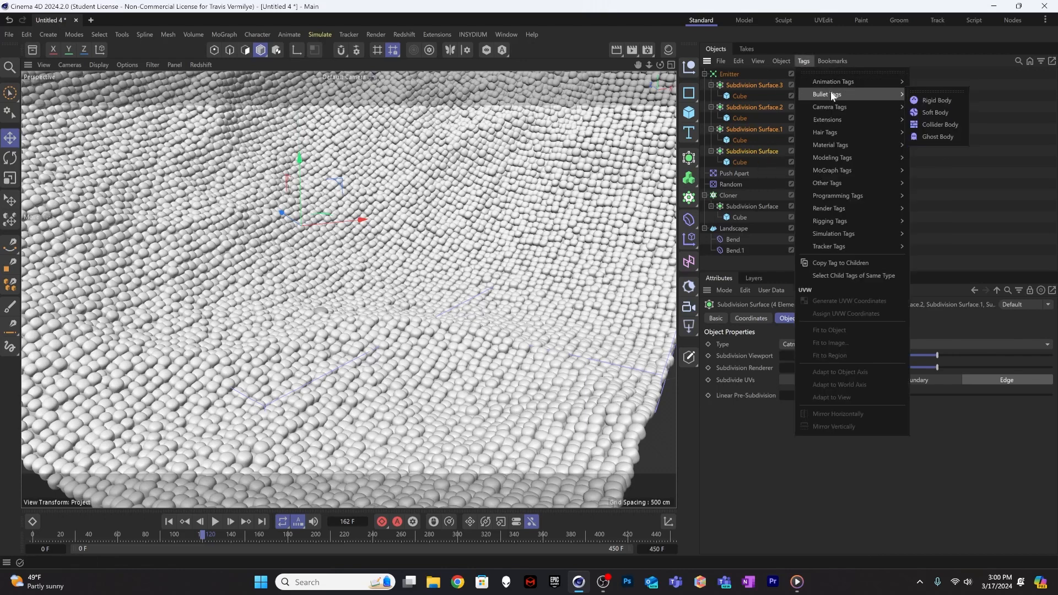
pyautogui.click(925, 100)
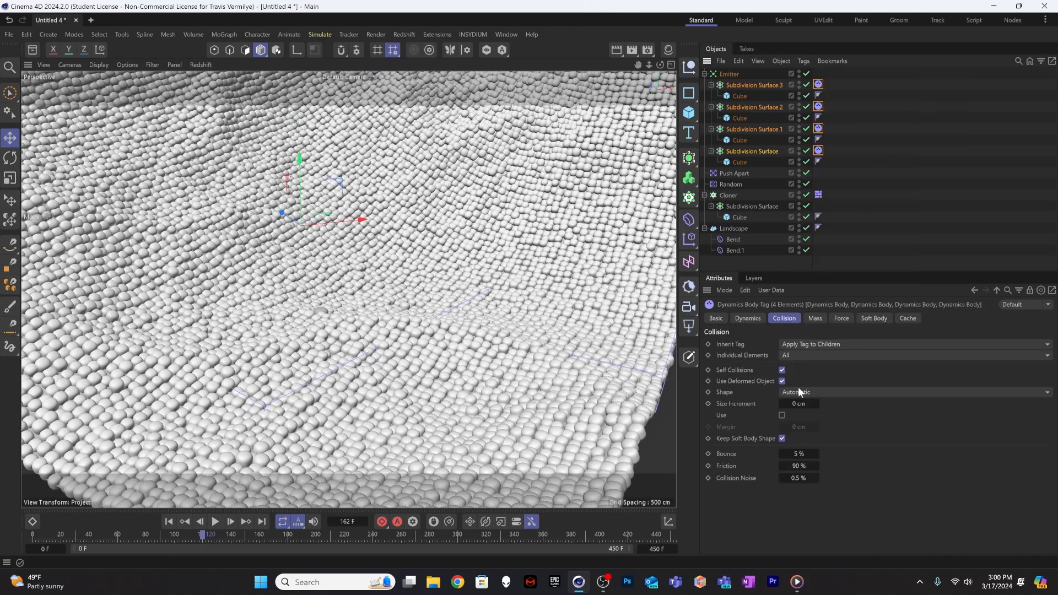
# Set Friction to 100% and Collision Noise to 0% for the four Rigid Body tags
pyautogui.click(793, 452)
pyautogui.click(802, 466)
pyautogui.write('100')
pyautogui.click(799, 478)
pyautogui.write('0')
# Play the simulation from the first frame, examine the area around the Emitter up close, and stop playback
pyautogui.click(169, 521)
pyautogui.click(216, 521)
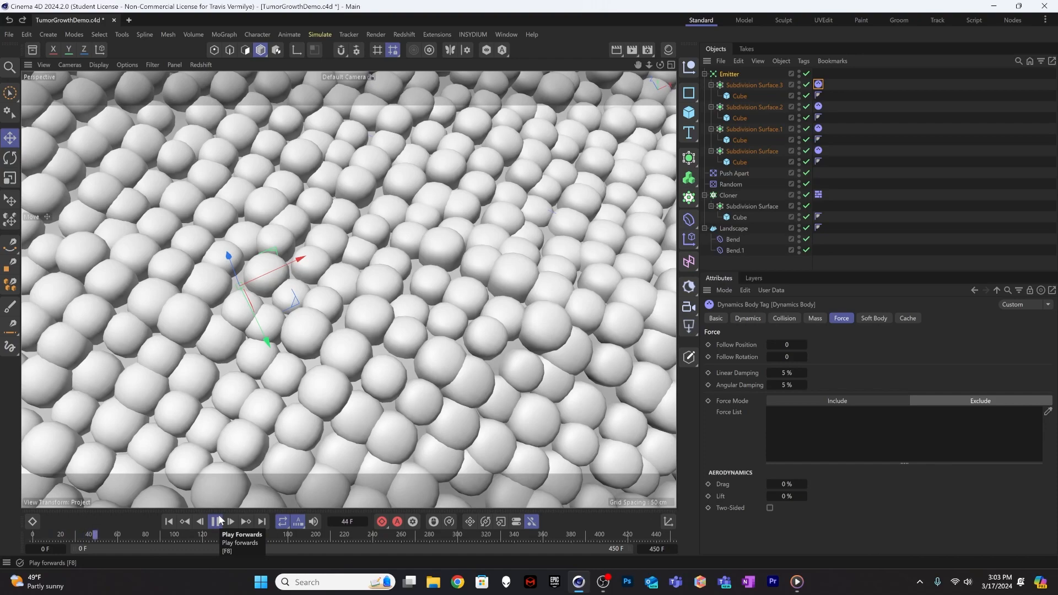
pyautogui.keyDown('alt'); pyautogui.moveTo(242, 410); pyautogui.dragTo(331, 257); pyautogui.keyUp('alt')
pyautogui.keyDown('alt'); pyautogui.moveTo(472, 284); pyautogui.dragTo(342, 317); pyautogui.keyUp('alt')
pyautogui.keyDown('alt'); pyautogui.moveTo(341, 317); pyautogui.dragTo(289, 469, button='middle'); pyautogui.keyUp('alt')
pyautogui.keyDown('alt'); pyautogui.moveTo(289, 468); pyautogui.dragTo(286, 481); pyautogui.keyUp('alt')
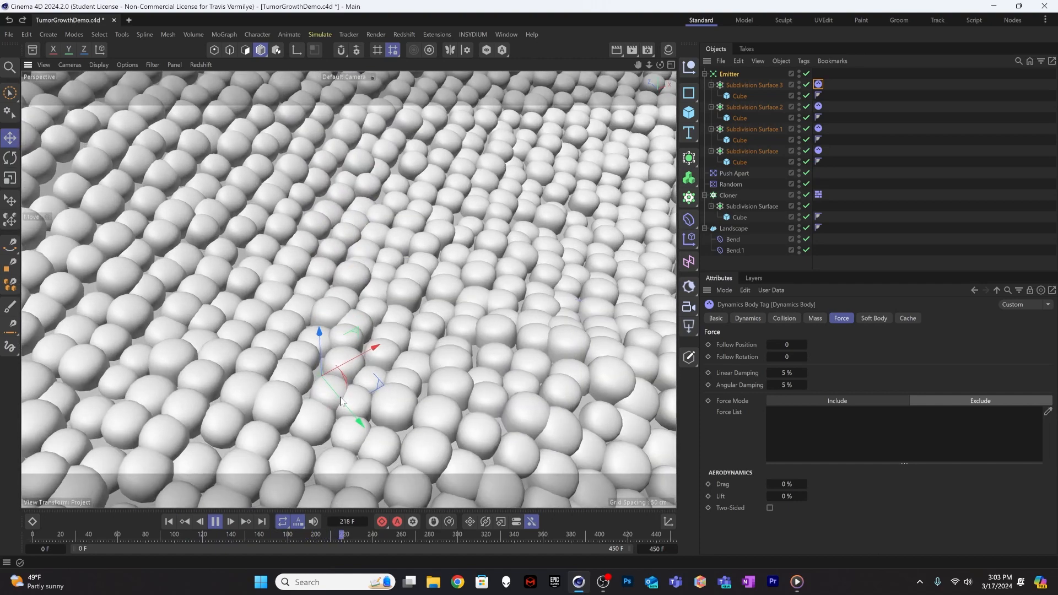
pyautogui.click(215, 522)
# Set Follow Position and Follow Rotation to 5 for all four Dynamics Body tags in the Emitter
pyautogui.click(886, 187)
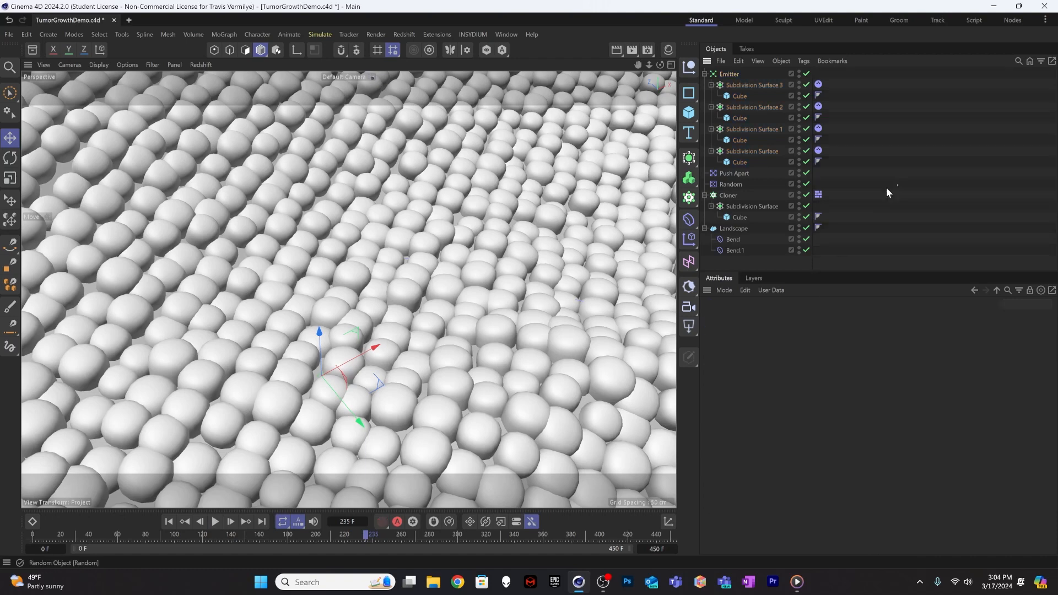
pyautogui.click(818, 85)
pyautogui.keyDown('ctrl'); pyautogui.click(818, 107); pyautogui.keyUp('ctrl')
pyautogui.keyDown('ctrl'); pyautogui.click(818, 128); pyautogui.keyUp('ctrl')
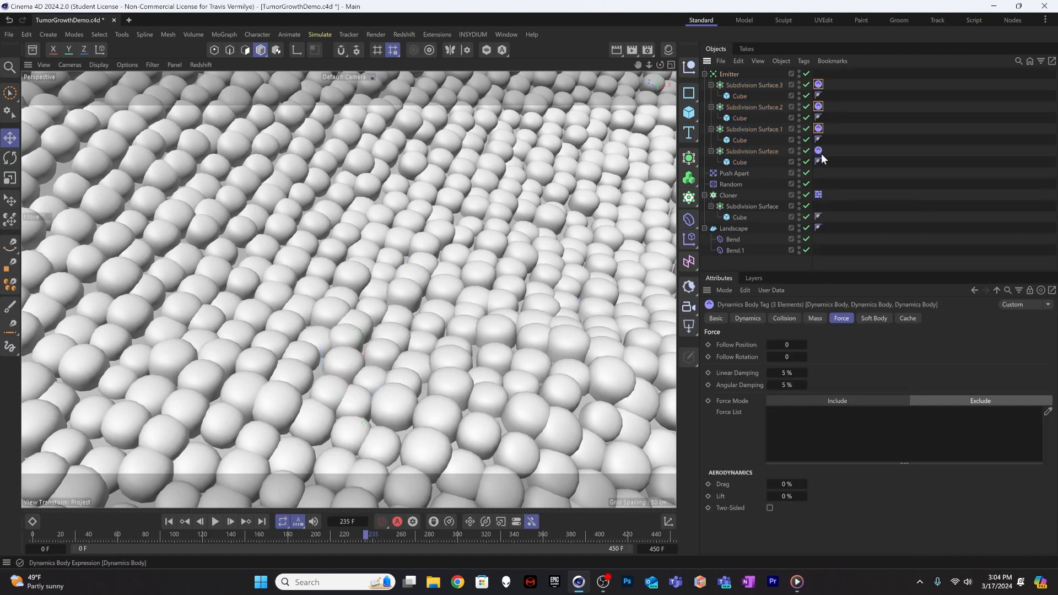
pyautogui.keyDown('ctrl'); pyautogui.click(818, 151); pyautogui.keyUp('ctrl')
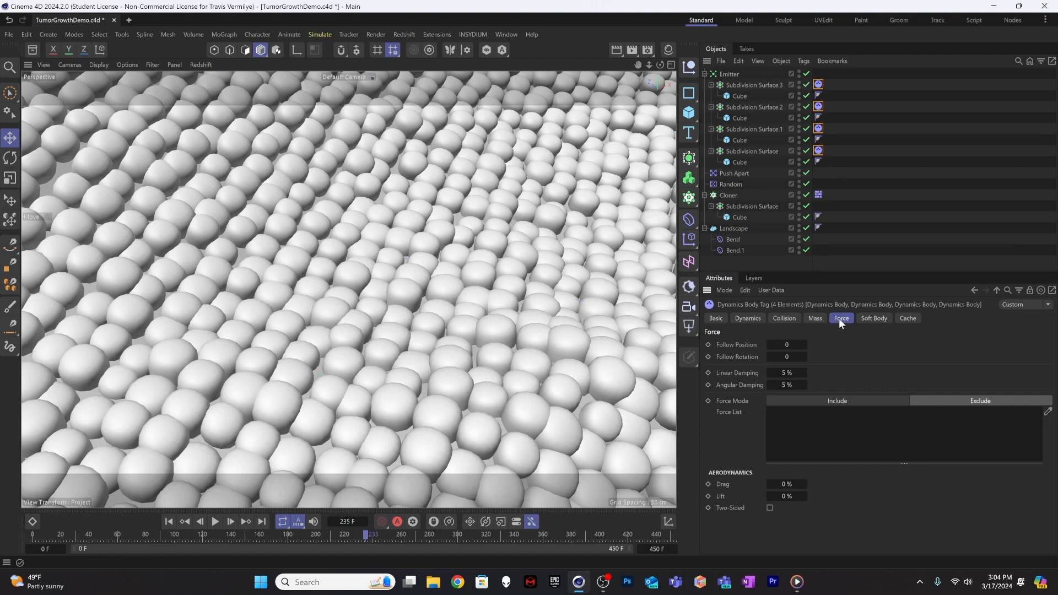
pyautogui.doubleClick(782, 345)
pyautogui.write('5')
pyautogui.press('Tab')
pyautogui.write('5')
# Set Linear Damping and Angular Damping to 50% for the four Dynamics Body tags
pyautogui.press('Tab')
pyautogui.write('50')
pyautogui.press('Tab')
pyautogui.write('50')
pyautogui.press('Return')
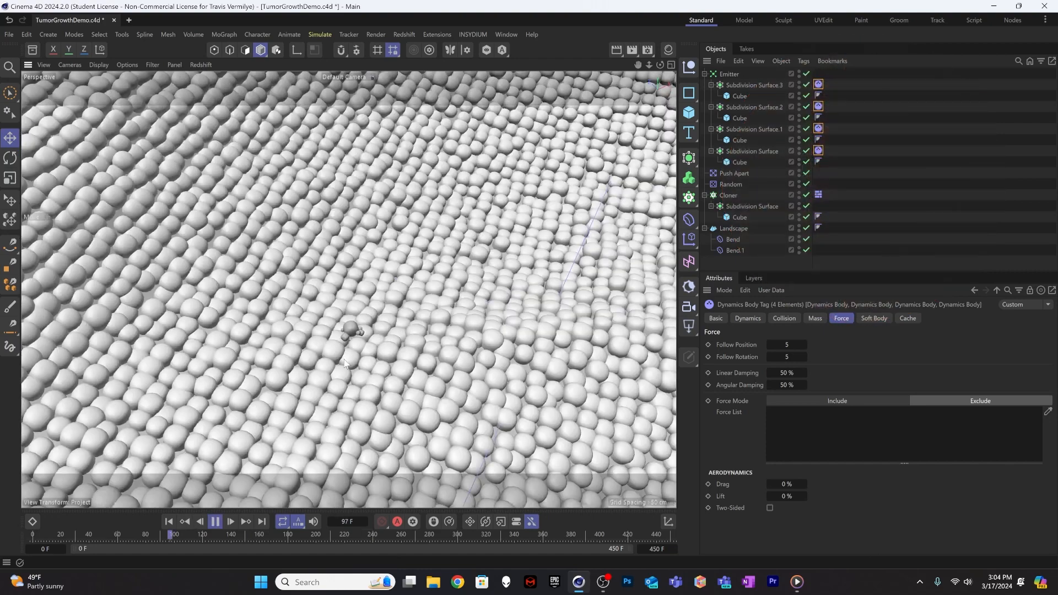
# Examine the growing cluster up close during playback, stop the animation, and return to the first frame
pyautogui.scroll(5, 395, 325)
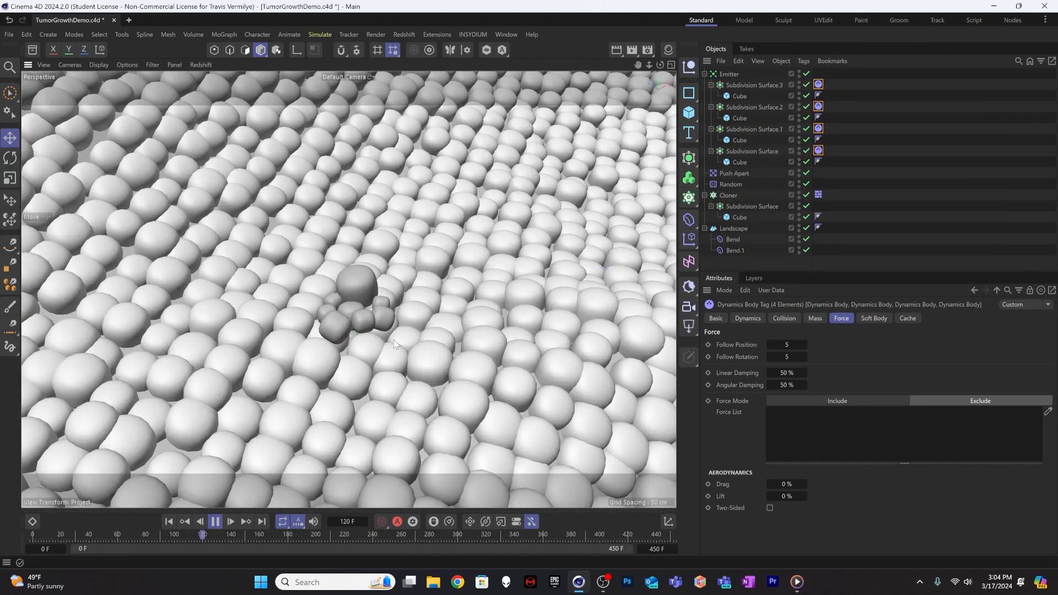
pyautogui.keyDown('alt'); pyautogui.moveTo(393, 339); pyautogui.dragTo(405, 335); pyautogui.keyUp('alt')
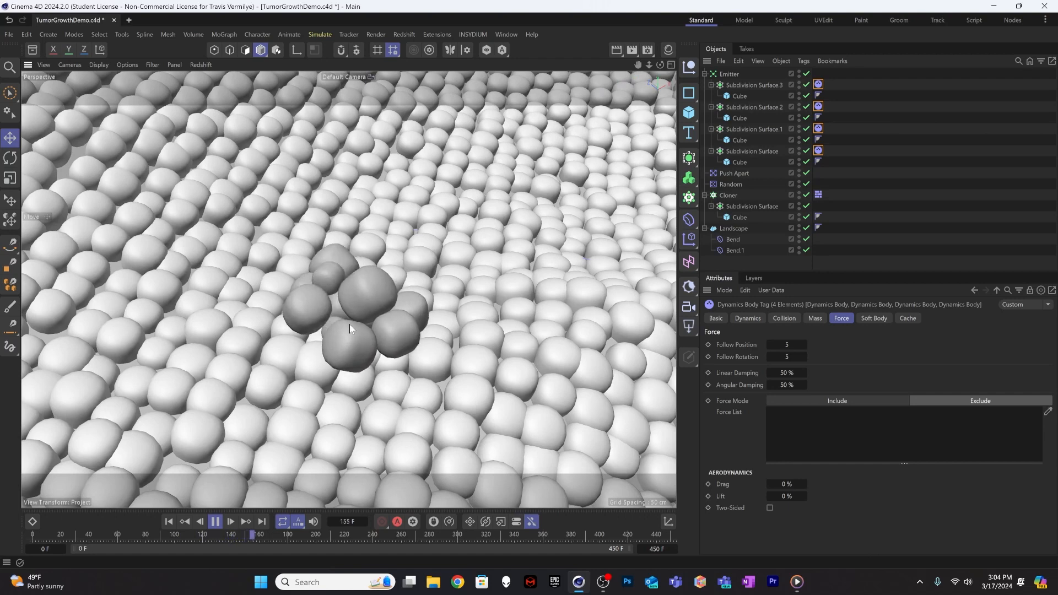
pyautogui.keyDown('alt'); pyautogui.moveTo(349, 324); pyautogui.dragTo(400, 303); pyautogui.keyUp('alt')
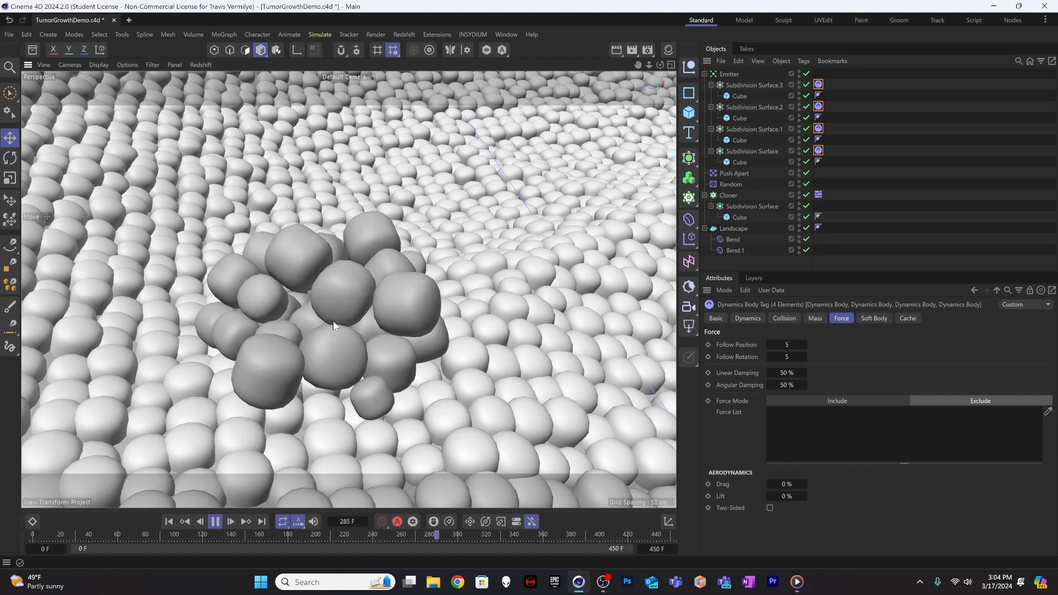
pyautogui.click(215, 522)
pyautogui.click(169, 522)
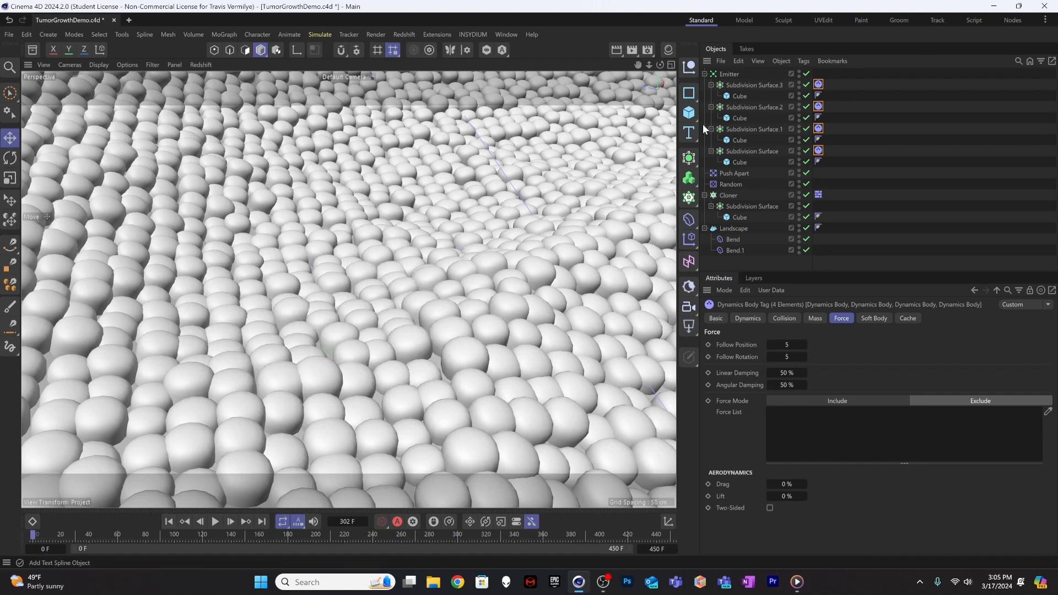
# Set the Emitter's Birthrate Viewport and Birthrate Renderer to 20 and preview the growth again from the first frame
pyautogui.click(730, 74)
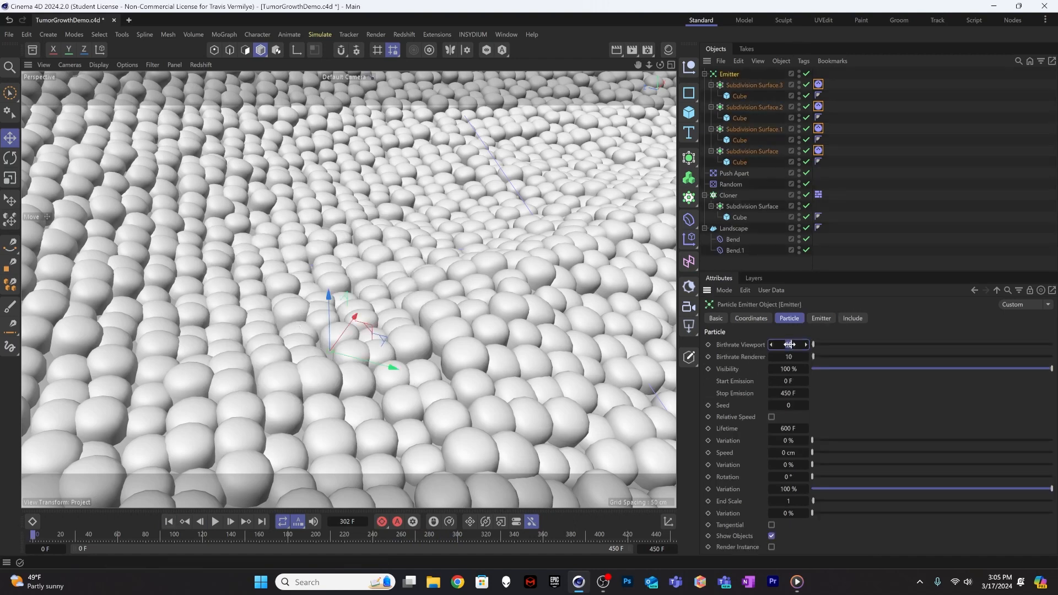
pyautogui.press('Tab')
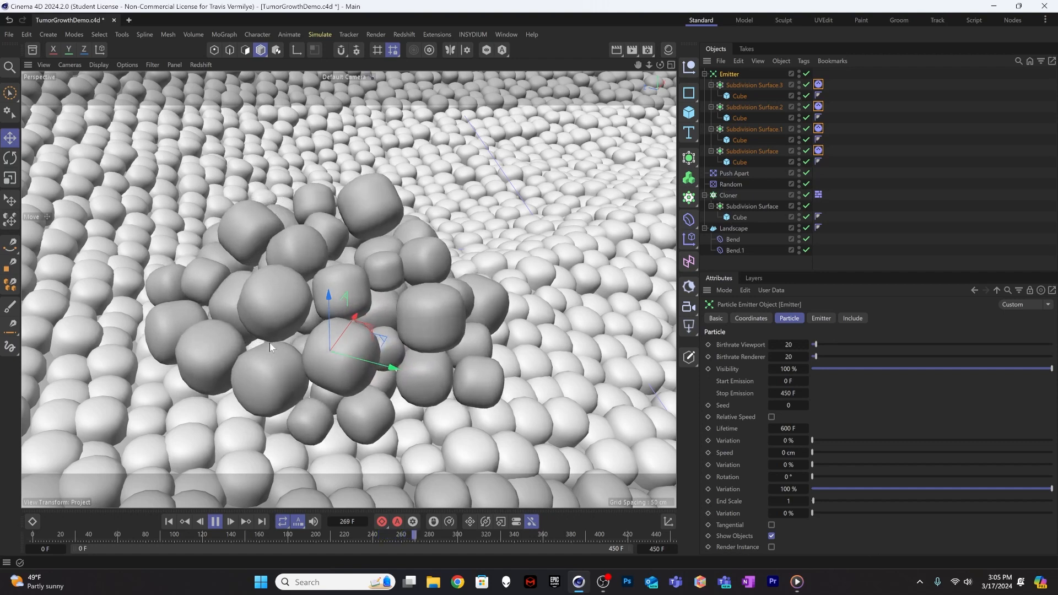
pyautogui.click(216, 521)
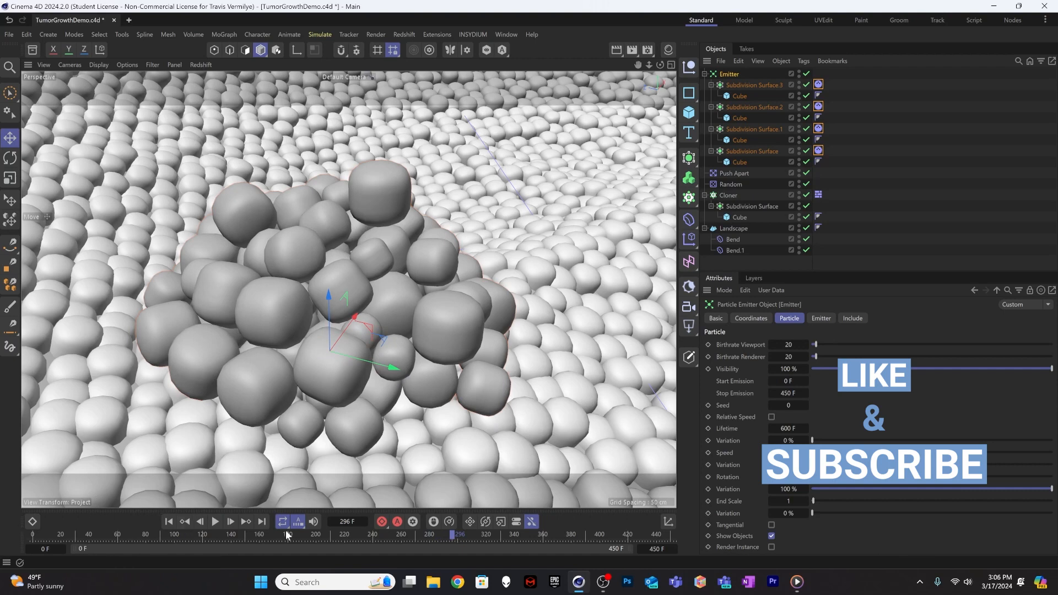
pyautogui.click(168, 522)
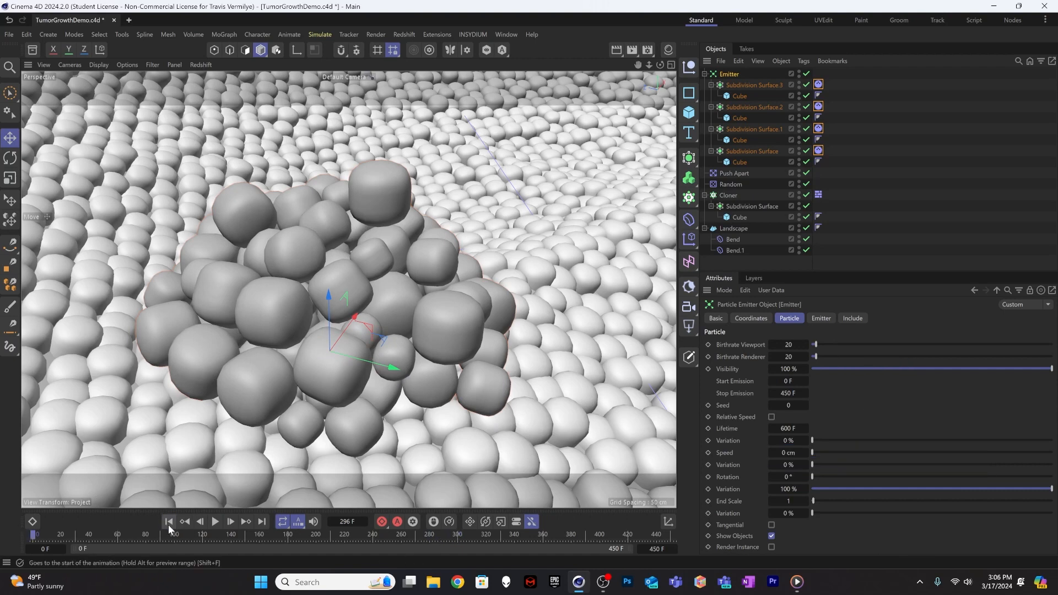
pyautogui.click(216, 521)
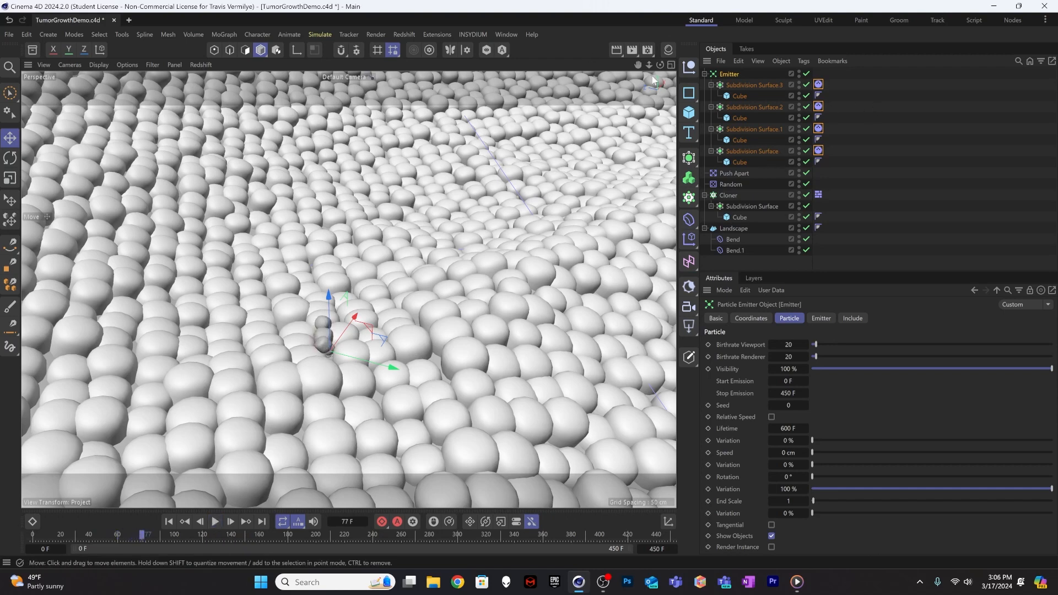
# Add a Redshift camera at the current view of the growing balls
pyautogui.click(691, 326)
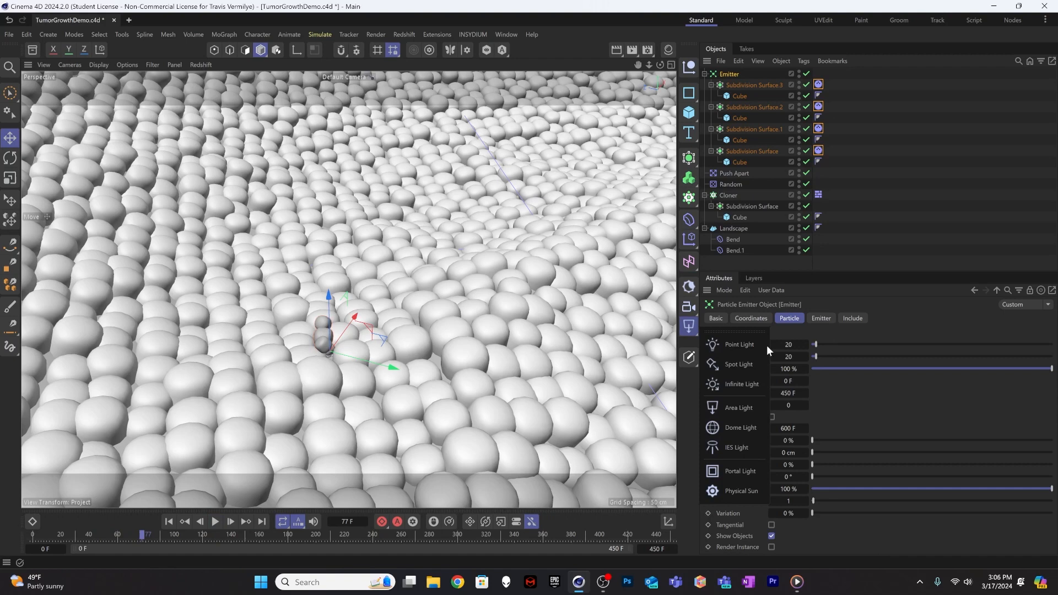
pyautogui.click(688, 307)
pyautogui.click(738, 328)
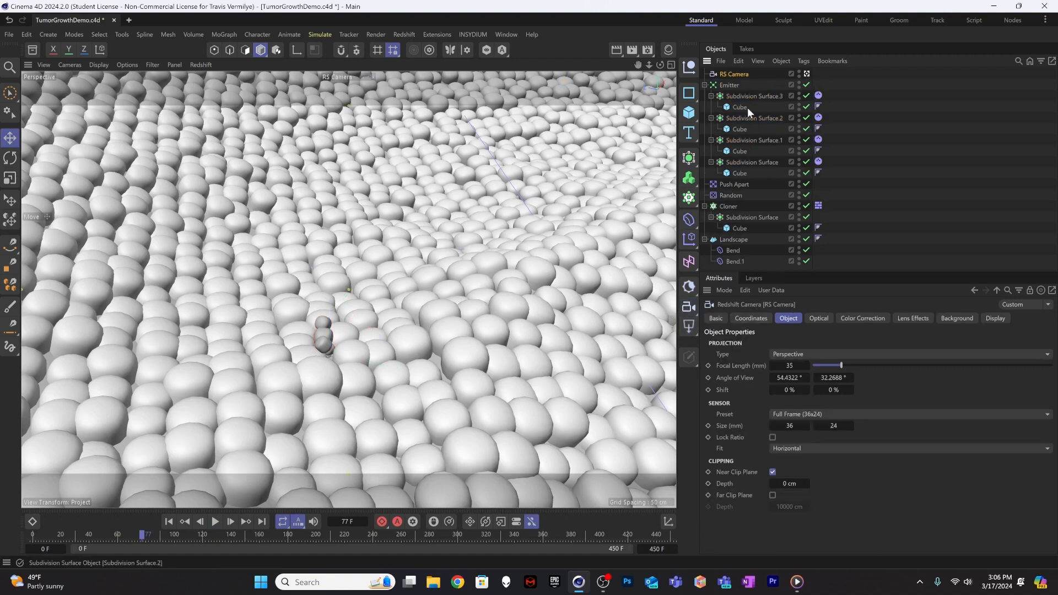
# Add a null named "camera control" and place the RS Camera inside it
pyautogui.click(691, 68)
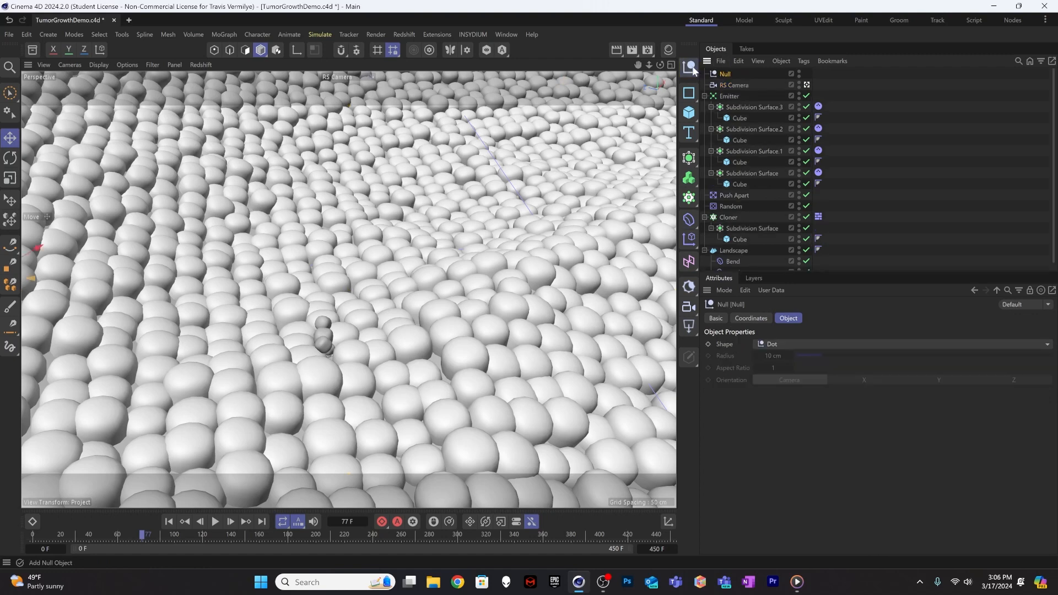
pyautogui.doubleClick(725, 74)
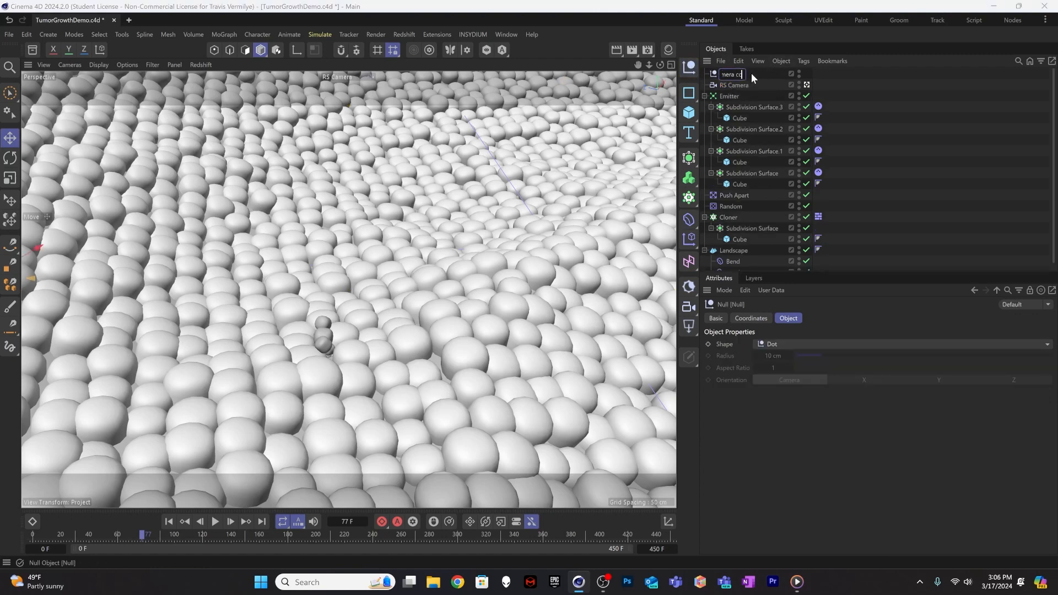
pyautogui.write('control')
pyautogui.press('Return')
pyautogui.moveTo(732, 85); pyautogui.dragTo(734, 75)
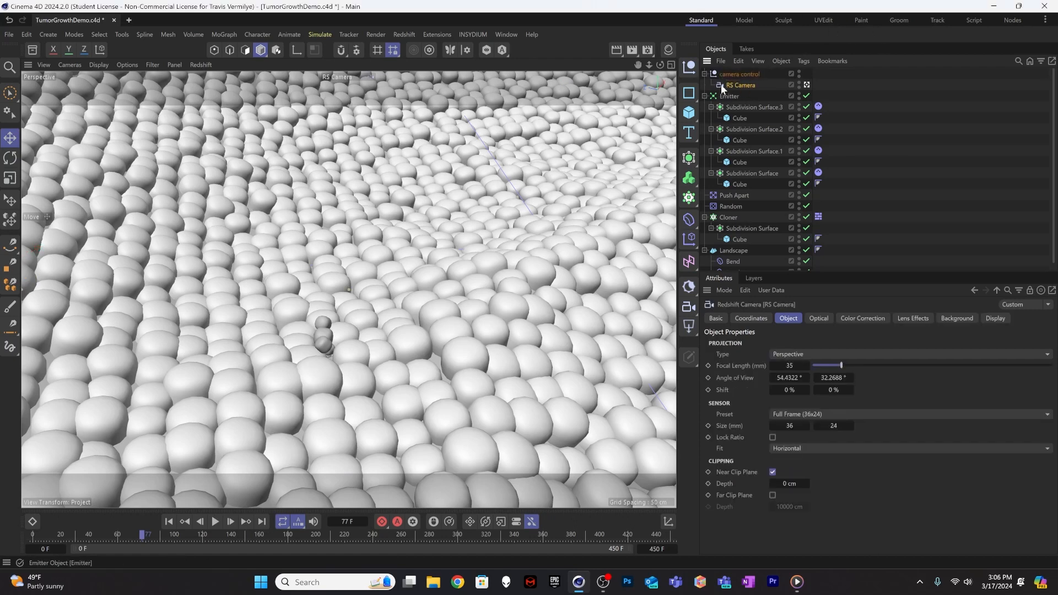
pyautogui.click(732, 74)
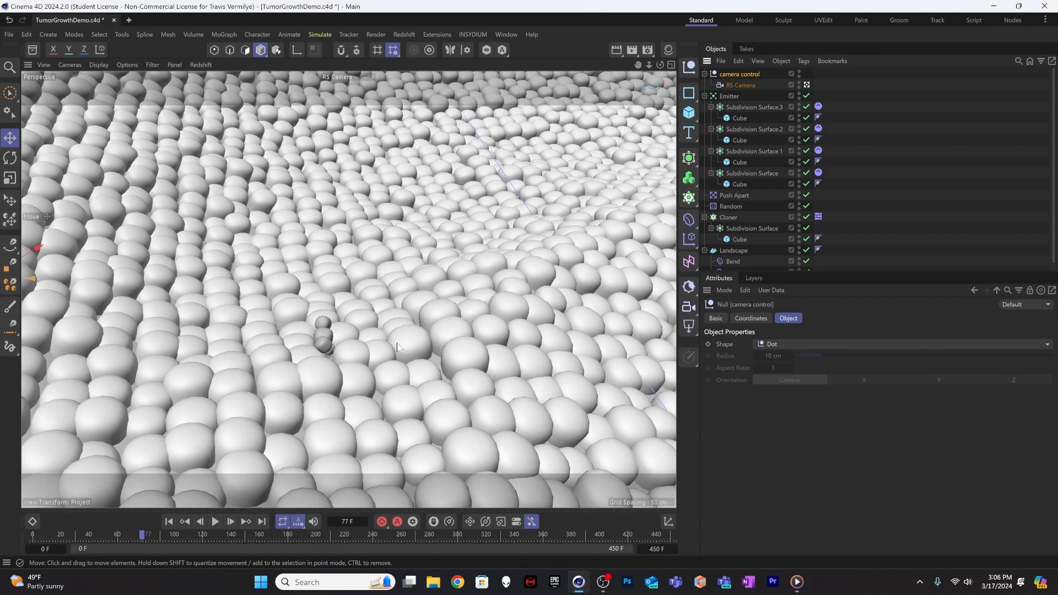
# Leave the RS Camera view, show the whole landscape, and take the RS Camera out of the "camera control" null
pyautogui.click(808, 85)
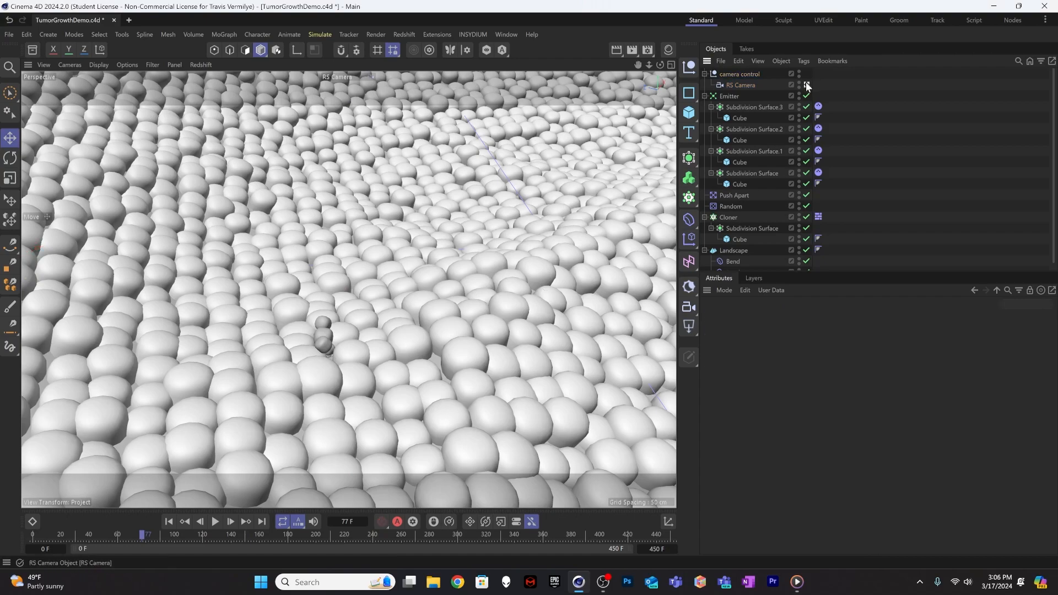
pyautogui.scroll(-12, 391, 255)
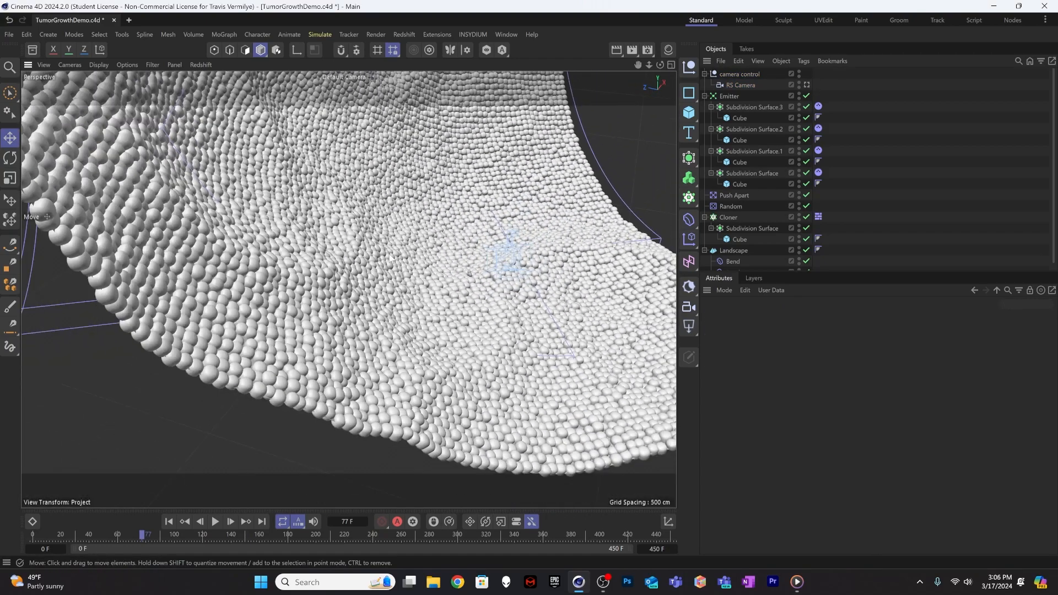
pyautogui.keyDown('alt'); pyautogui.moveTo(416, 320); pyautogui.dragTo(505, 237); pyautogui.keyUp('alt')
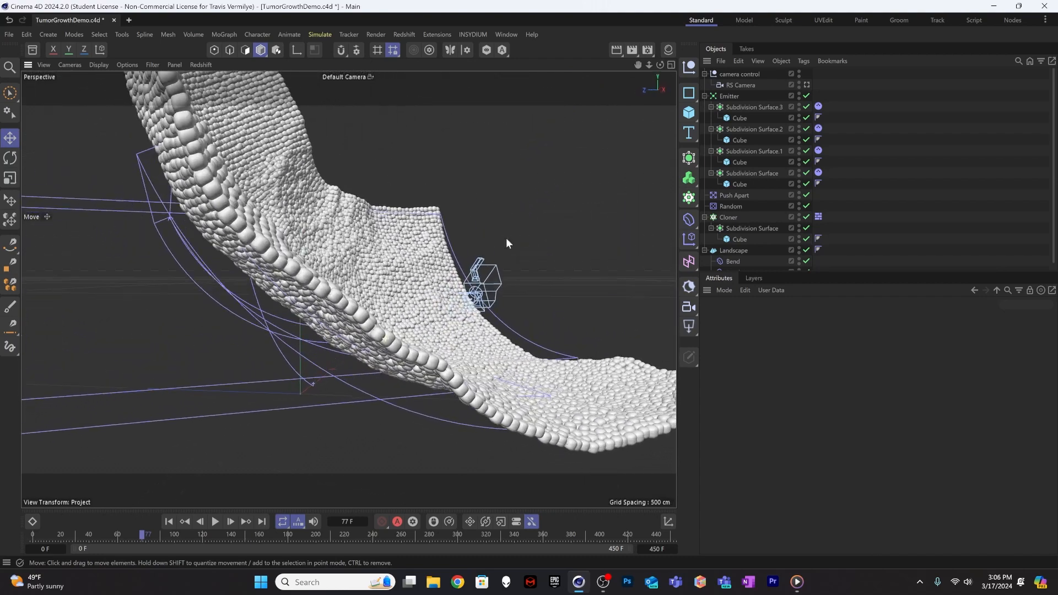
pyautogui.click(746, 79)
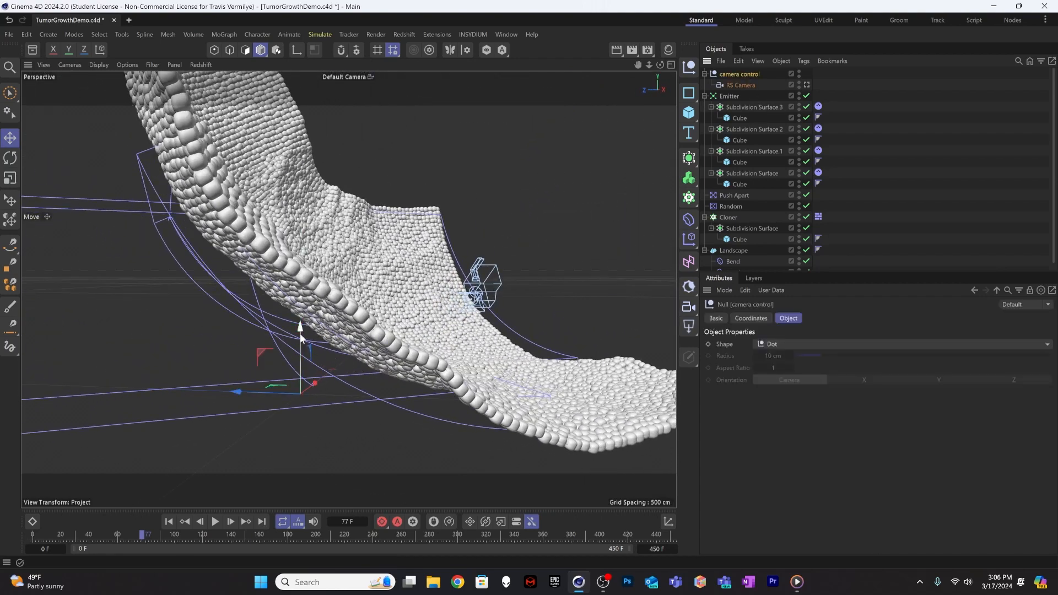
pyautogui.moveTo(755, 85); pyautogui.dragTo(753, 80)
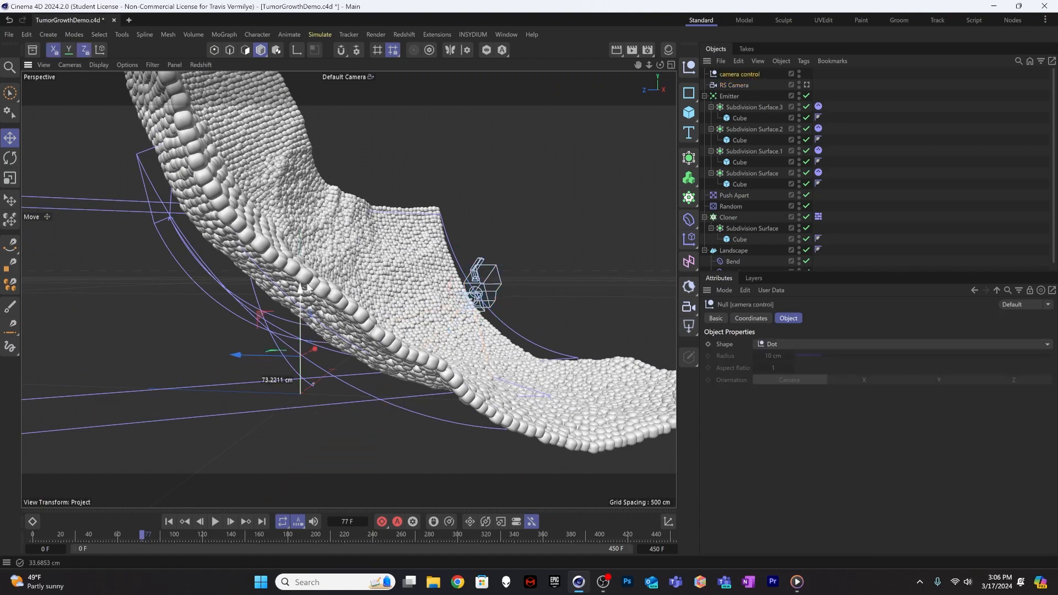
# Move the "camera control" null to the emitter's ball location on the landscape, checking its position from several angles
pyautogui.moveTo(276, 383); pyautogui.dragTo(349, 355)
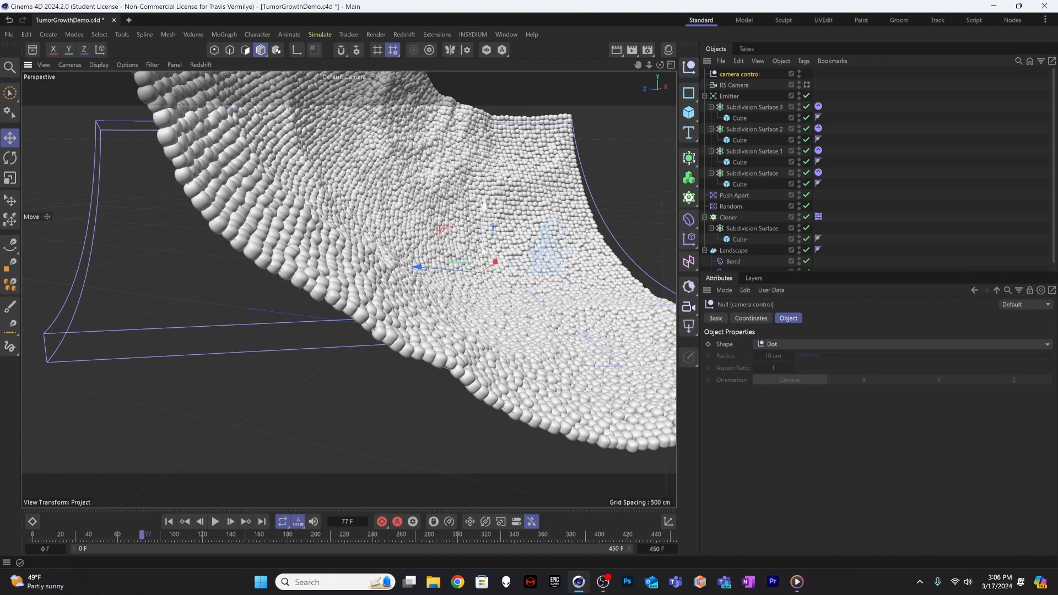
pyautogui.moveTo(445, 236); pyautogui.dragTo(477, 344)
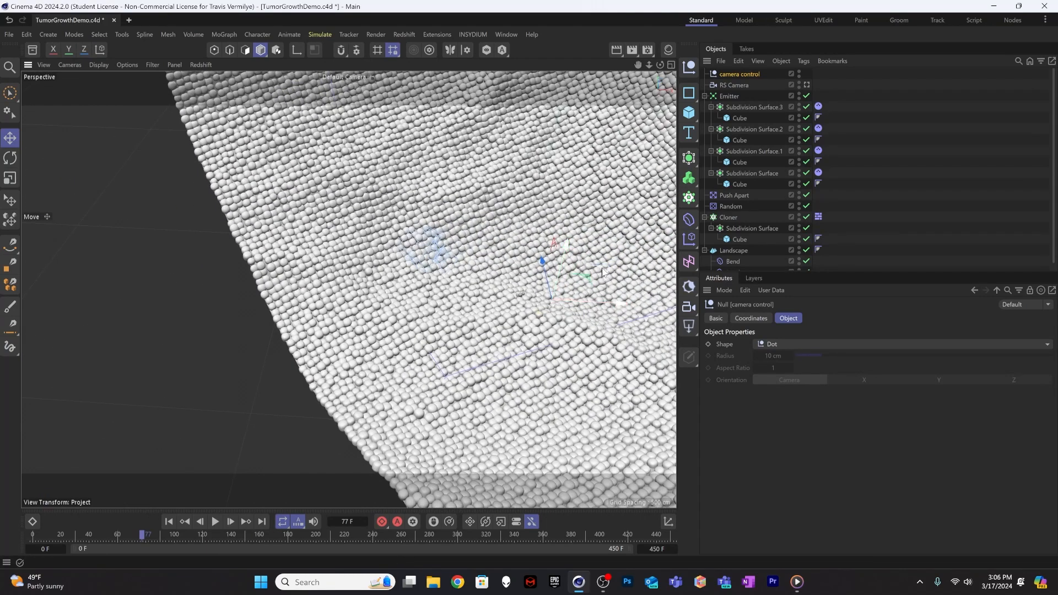
pyautogui.moveTo(598, 272); pyautogui.dragTo(573, 268)
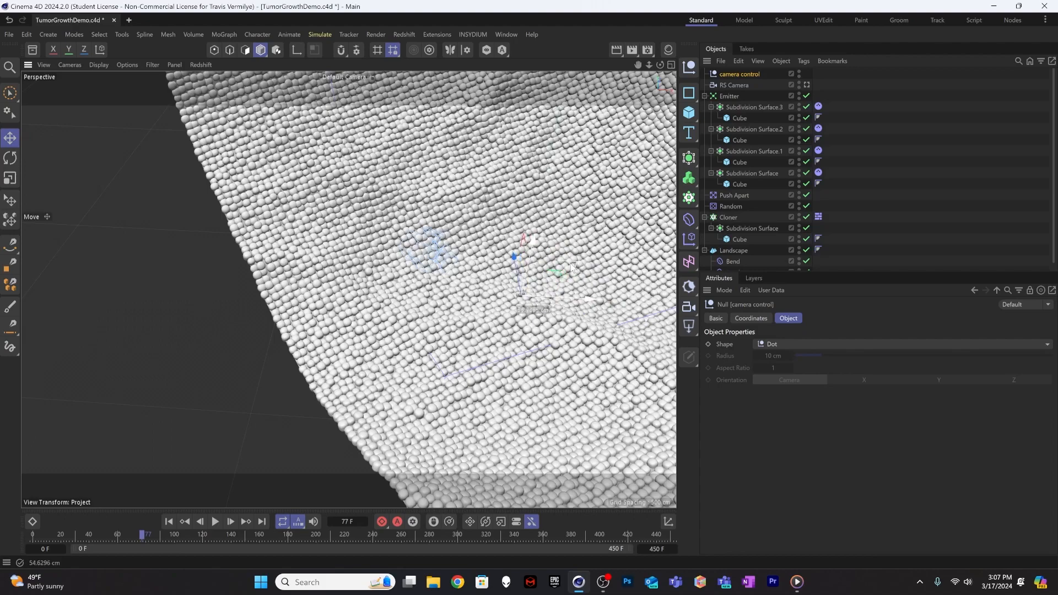
pyautogui.keyDown('alt'); pyautogui.moveTo(491, 364); pyautogui.dragTo(551, 358); pyautogui.keyUp('alt')
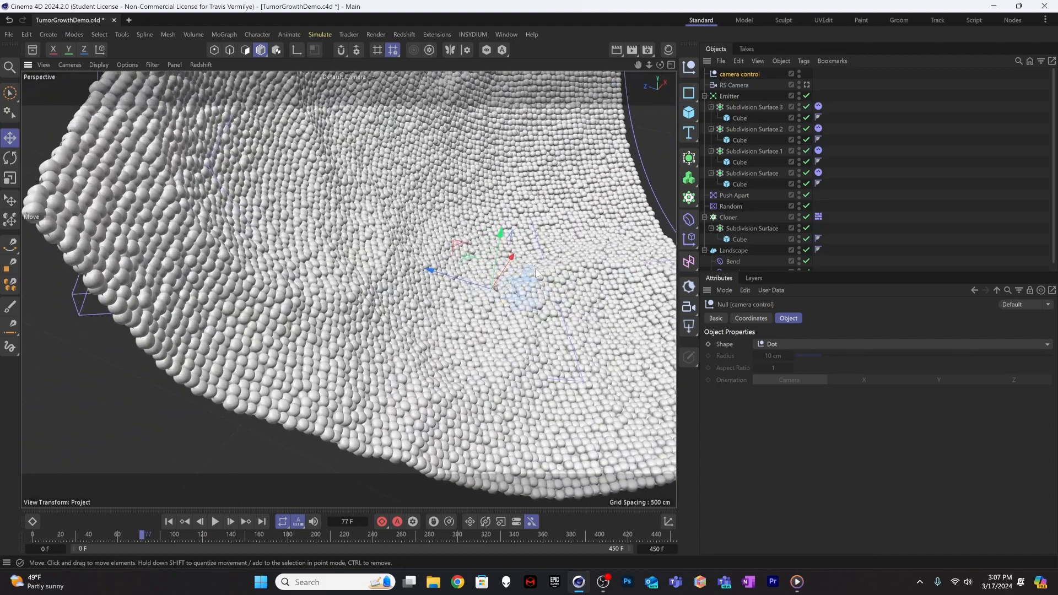
pyautogui.moveTo(463, 246); pyautogui.dragTo(394, 264)
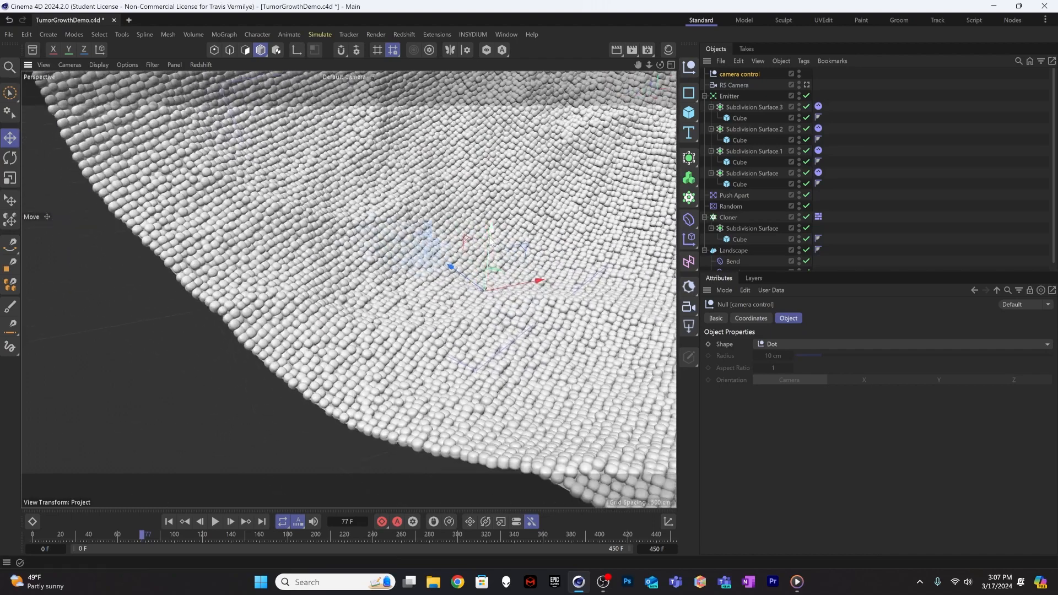
# Place the RS Camera back inside the "camera control" null and look through the camera again
pyautogui.moveTo(735, 83); pyautogui.dragTo(744, 74)
pyautogui.click(806, 85)
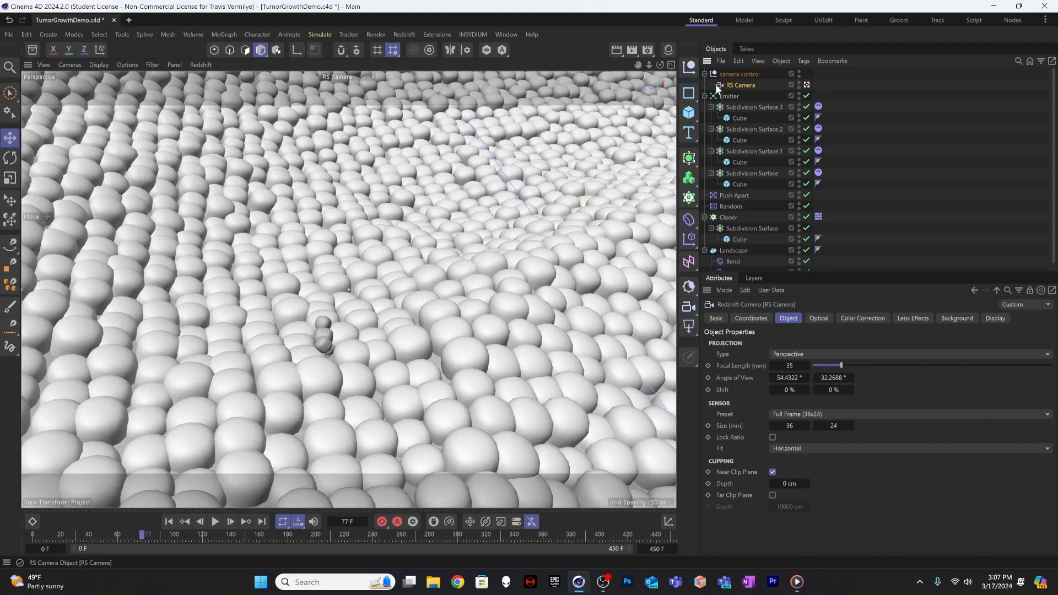
# Reframe the RS Camera around the small starting balls from a lower angle and check the control null's position in view
pyautogui.keyDown('alt'); pyautogui.moveTo(332, 344); pyautogui.dragTo(287, 337); pyautogui.keyUp('alt')
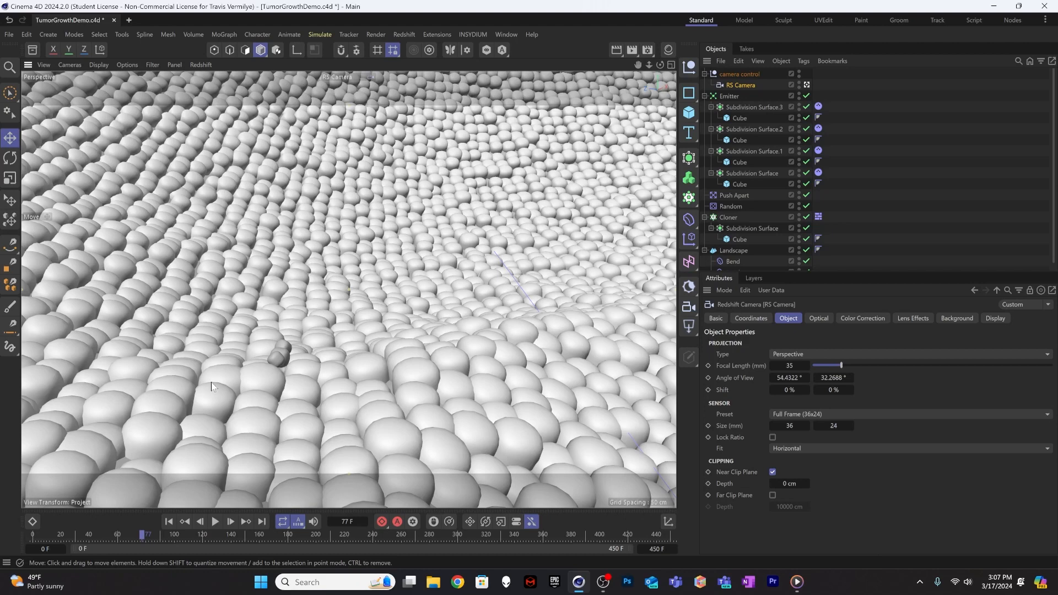
pyautogui.keyDown('alt'); pyautogui.moveTo(299, 343); pyautogui.dragTo(271, 339, button='middle'); pyautogui.keyUp('alt')
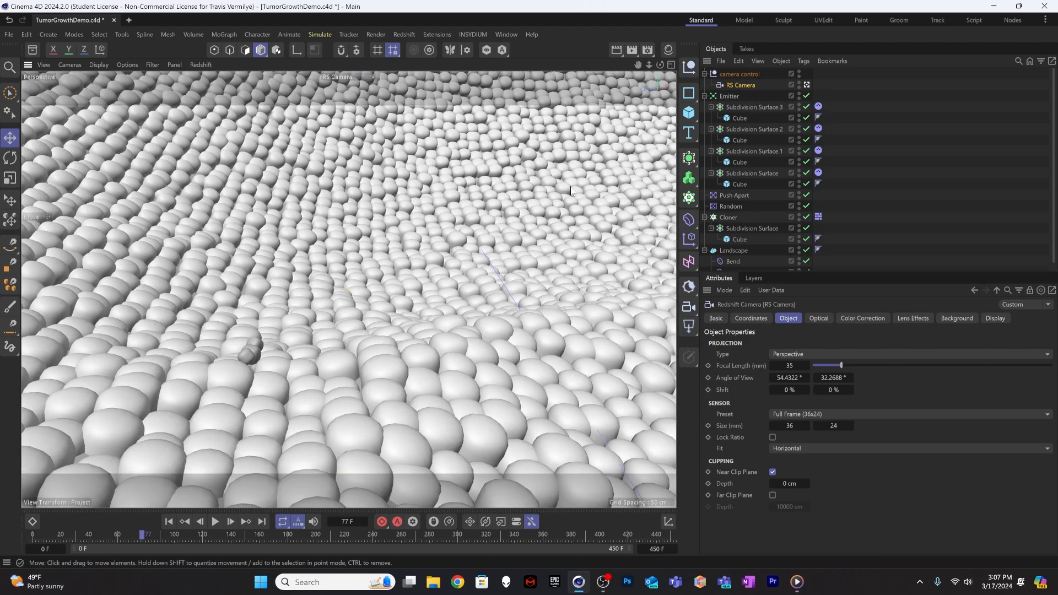
pyautogui.click(741, 74)
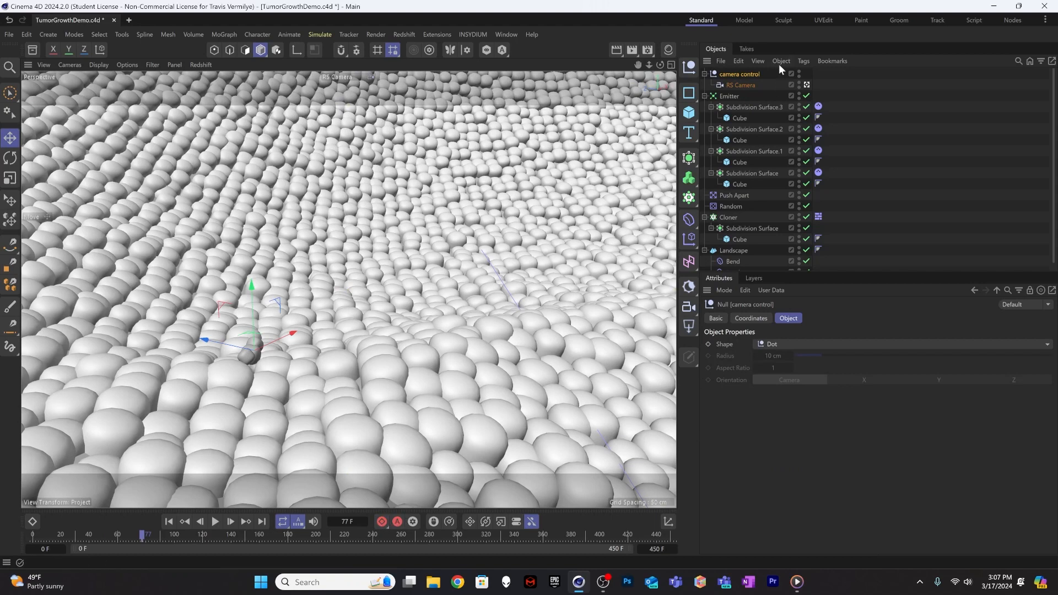
pyautogui.click(740, 85)
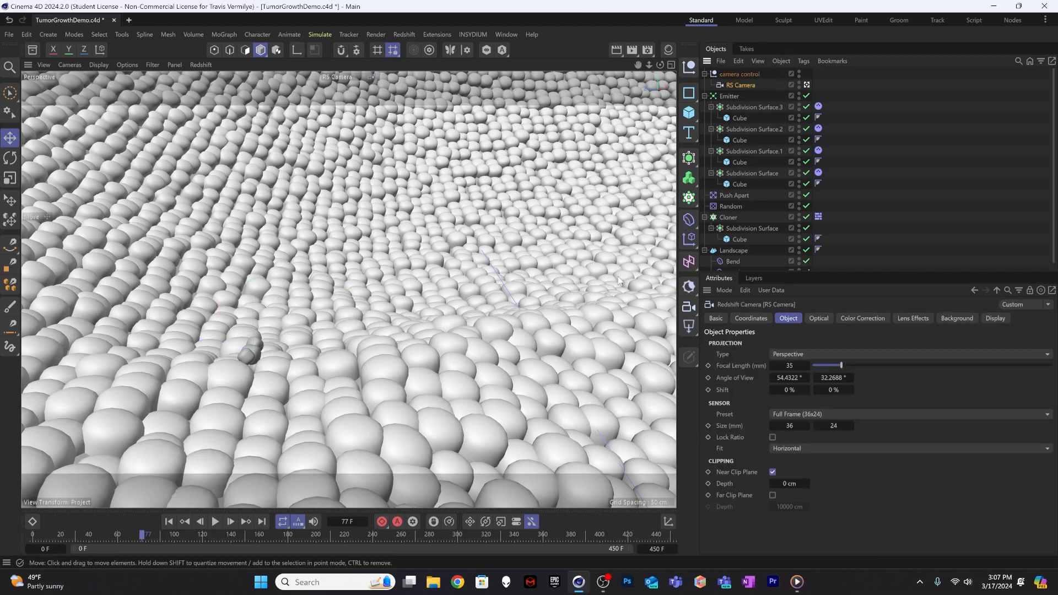
# Set the playback mode to Simple and reframe the RS Camera to centre the grown ball cluster at frame 450
pyautogui.click(739, 75)
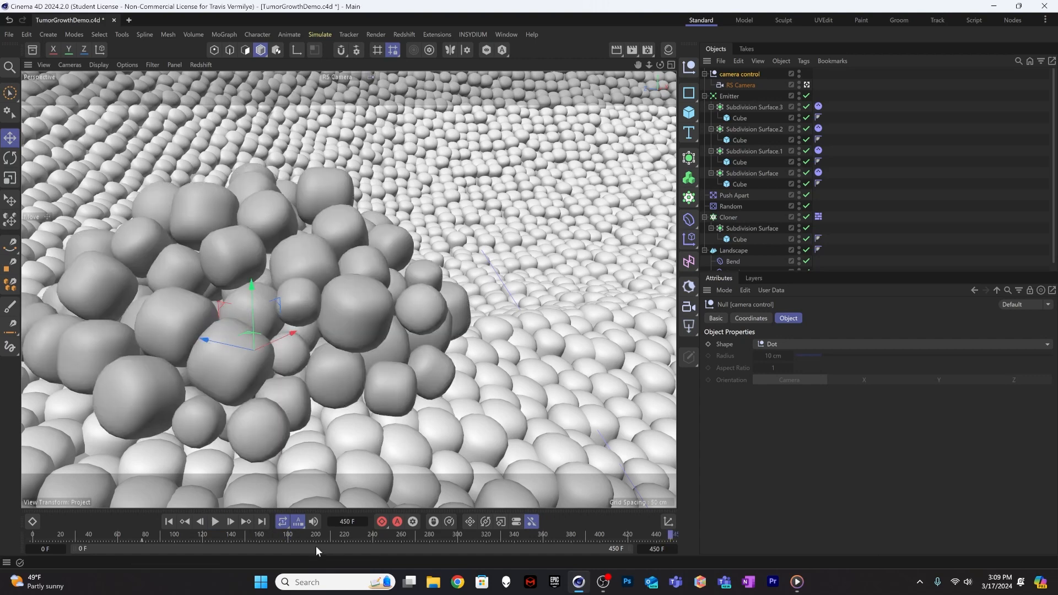
pyautogui.click(285, 521)
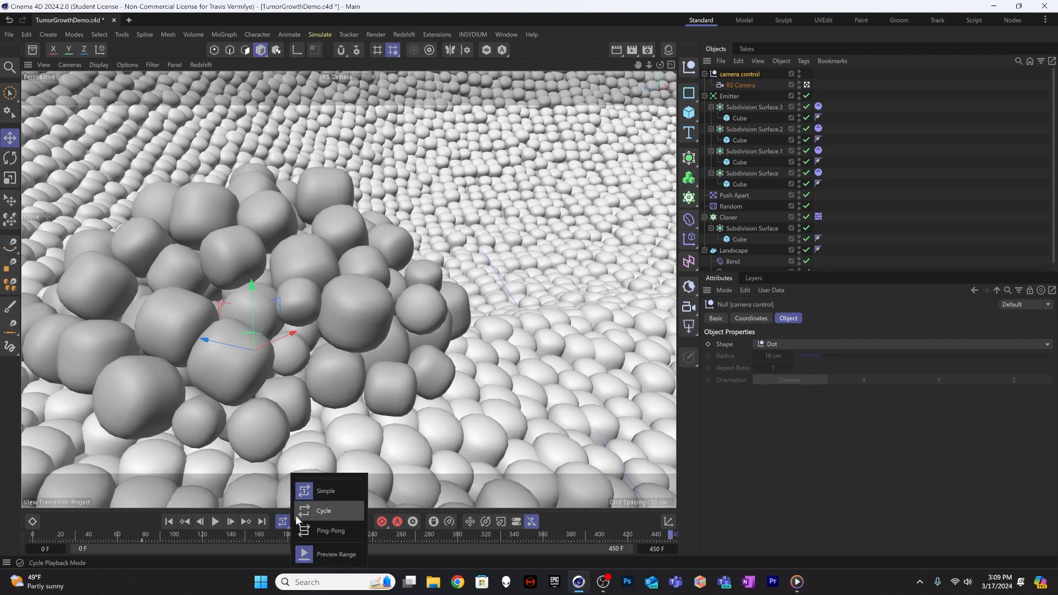
pyautogui.click(298, 492)
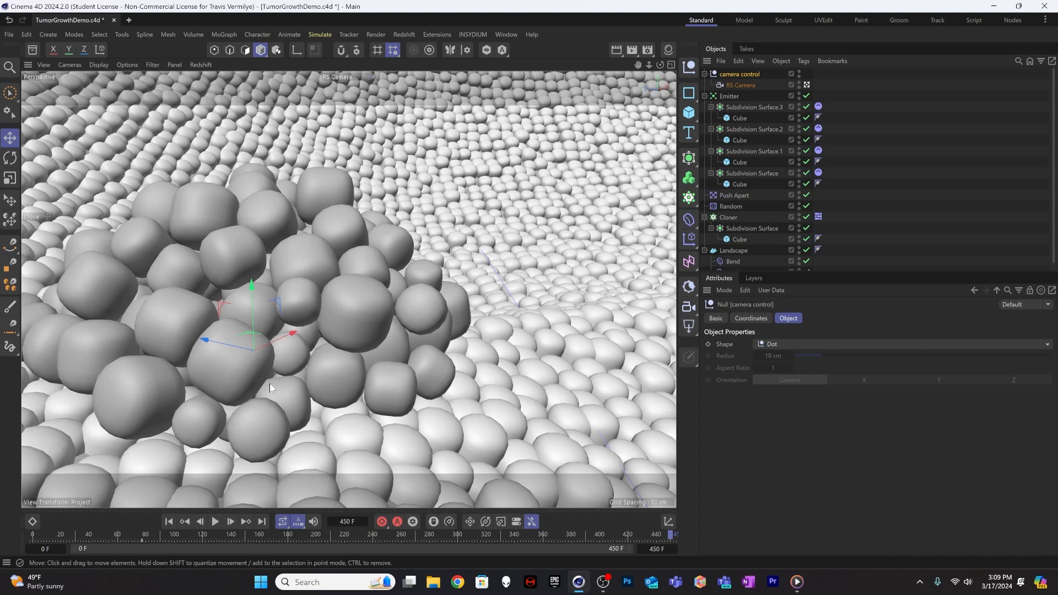
pyautogui.click(739, 88)
pyautogui.keyDown('alt'); pyautogui.moveTo(344, 338); pyautogui.dragTo(353, 311); pyautogui.keyUp('alt')
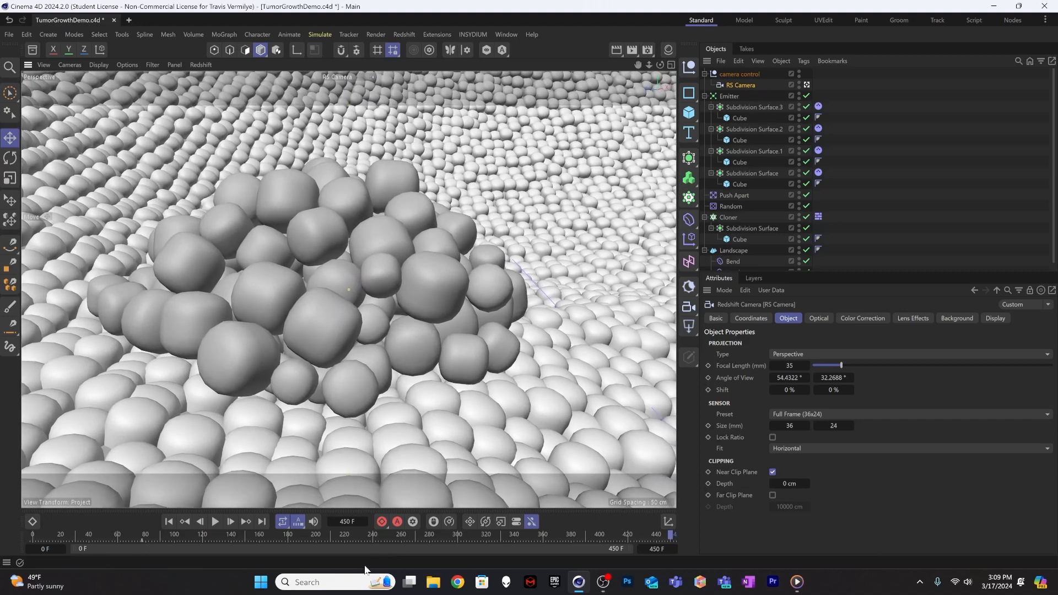
# Set the "camera control" null's heading rotation (R.H) to 45° and keyframe it at frame 450
pyautogui.click(733, 75)
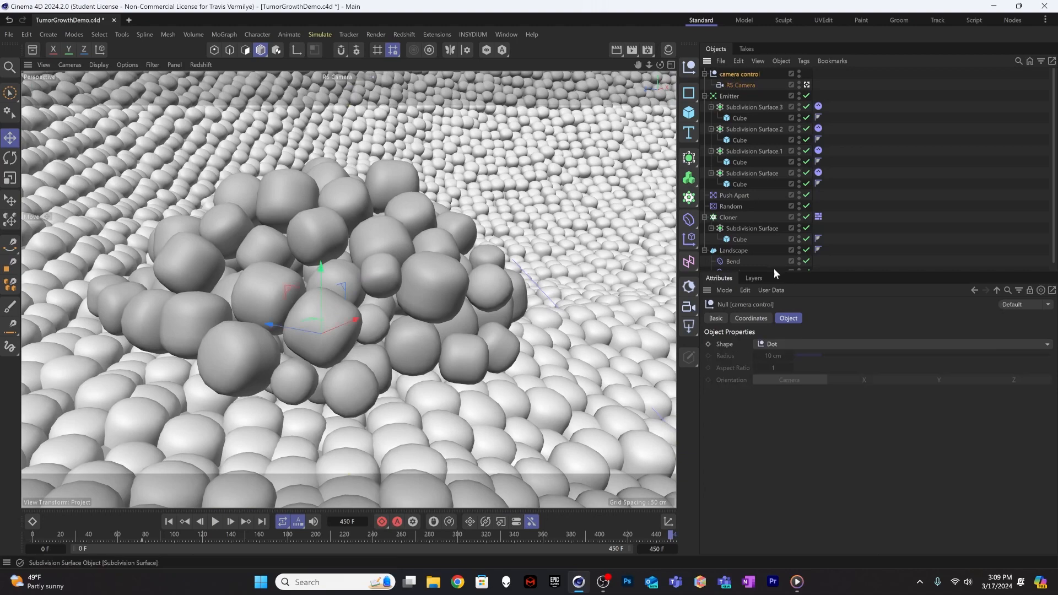
pyautogui.click(750, 318)
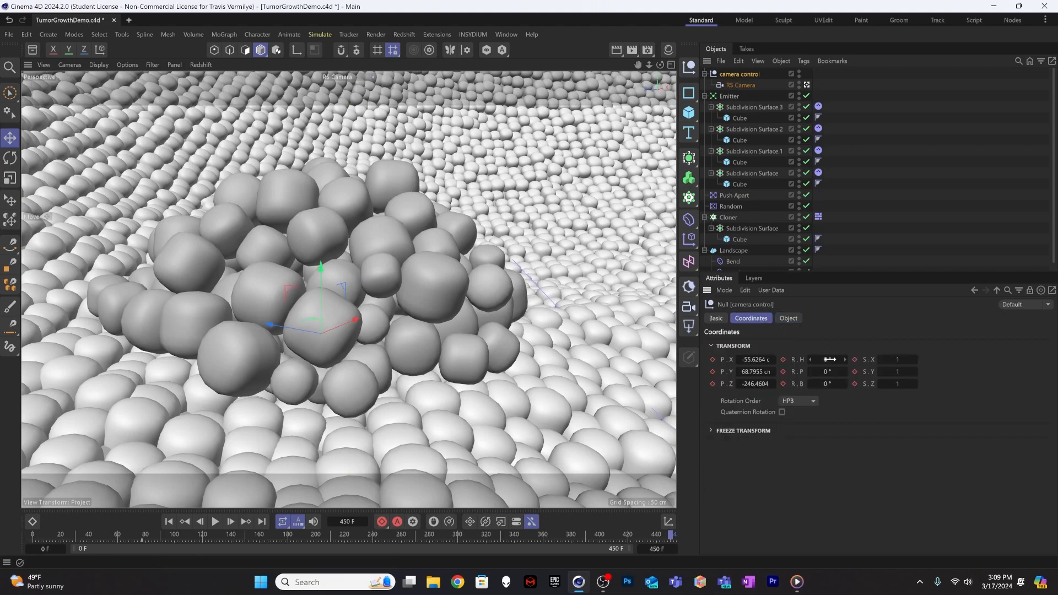
pyautogui.moveTo(829, 359); pyautogui.dragTo(859, 359)
pyautogui.moveTo(827, 359); pyautogui.dragTo(814, 359)
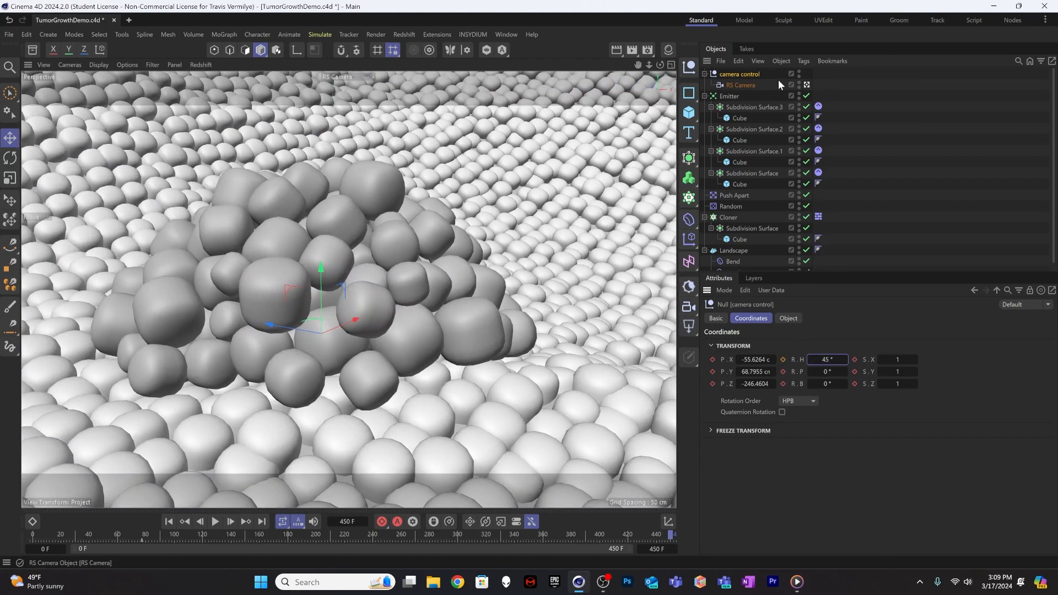
pyautogui.click(783, 359)
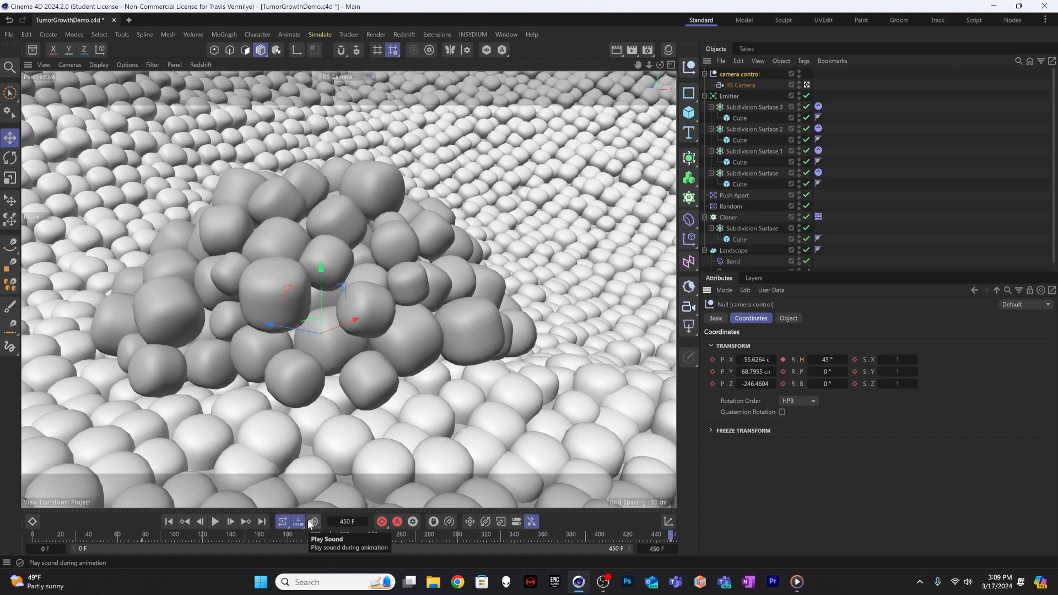
# Add a Sphere primitive and enlarge it as a stand-in for the ball cluster
pyautogui.click(688, 112)
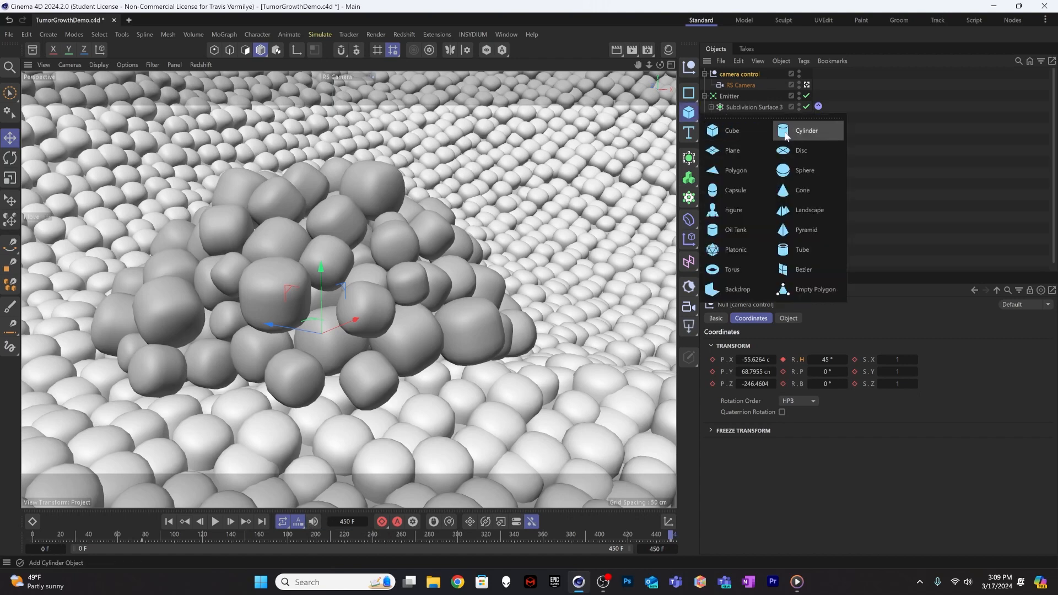
pyautogui.click(789, 168)
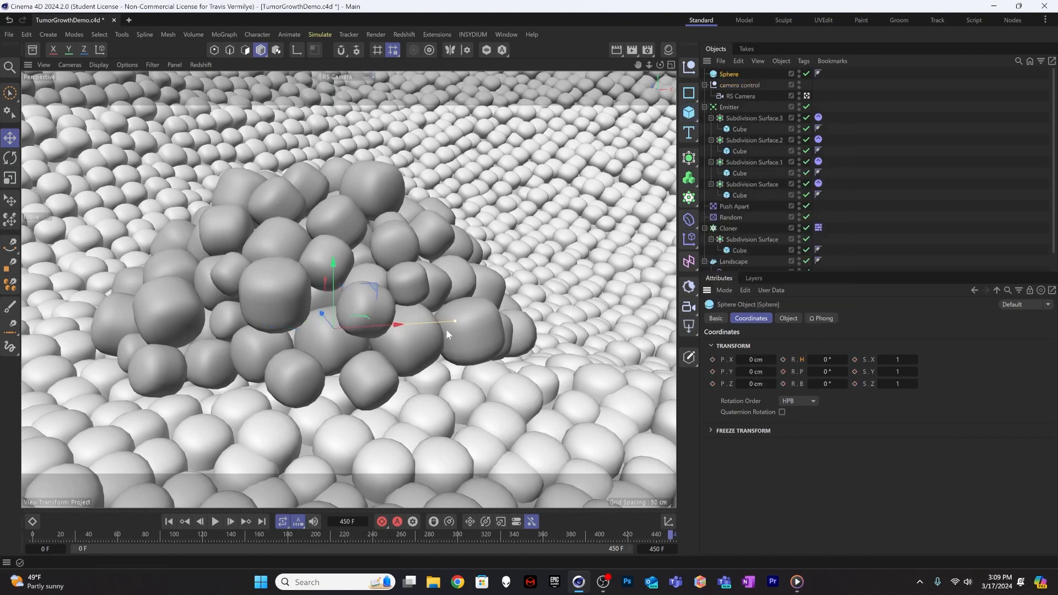
pyautogui.press('t')
pyautogui.moveTo(363, 363); pyautogui.dragTo(457, 358)
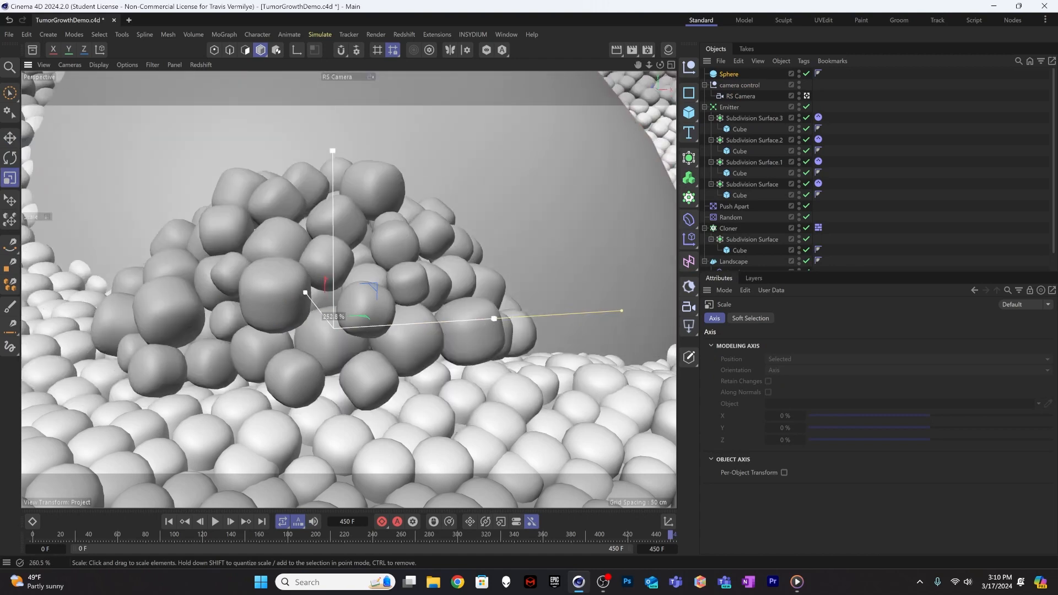
pyautogui.moveTo(697, 263); pyautogui.dragTo(653, 264)
# Move and resize the sphere to enclose the ball cluster, partly sunk into the landscape
pyautogui.press('e')
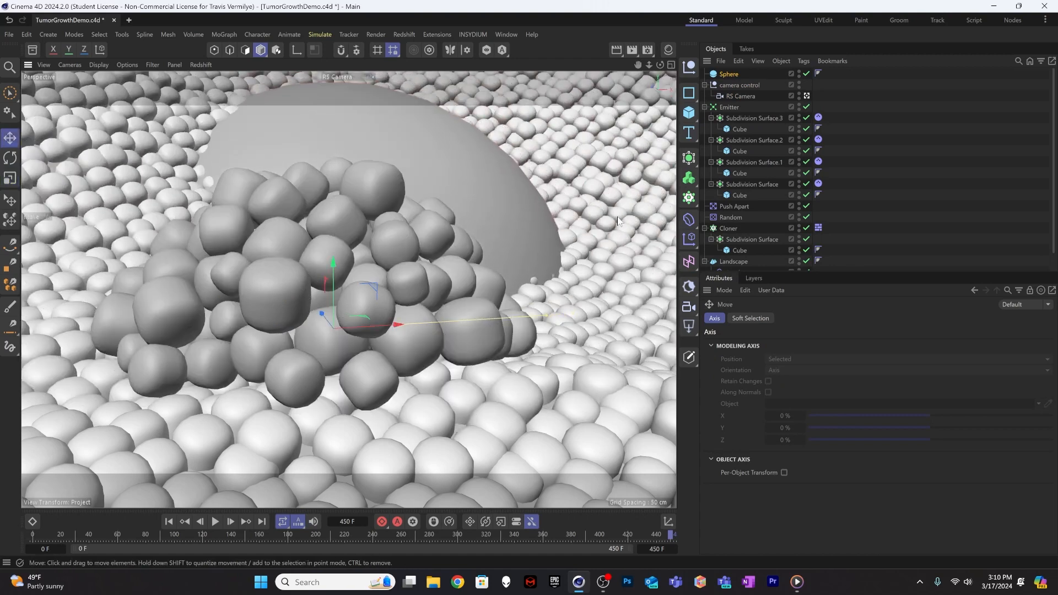
pyautogui.moveTo(366, 322); pyautogui.dragTo(331, 411)
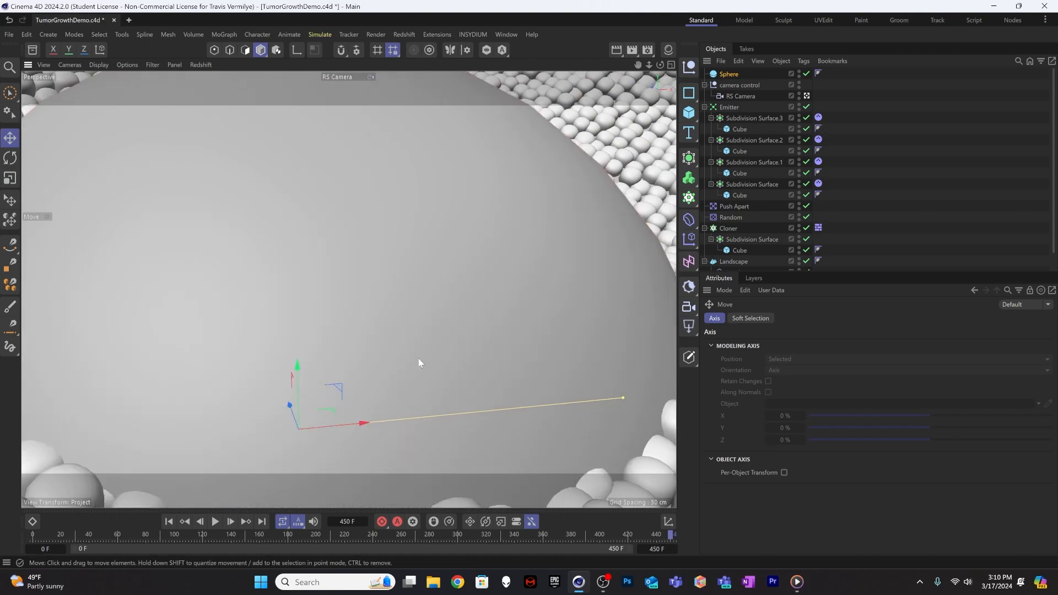
pyautogui.press('t')
pyautogui.moveTo(425, 342); pyautogui.dragTo(342, 413)
pyautogui.press('e')
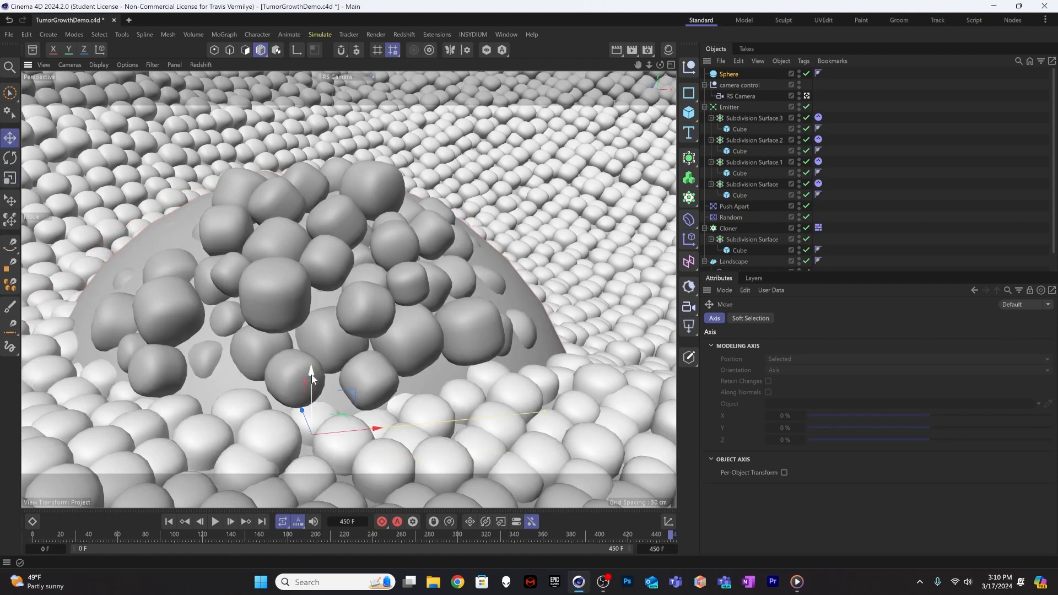
pyautogui.moveTo(311, 378); pyautogui.dragTo(316, 346)
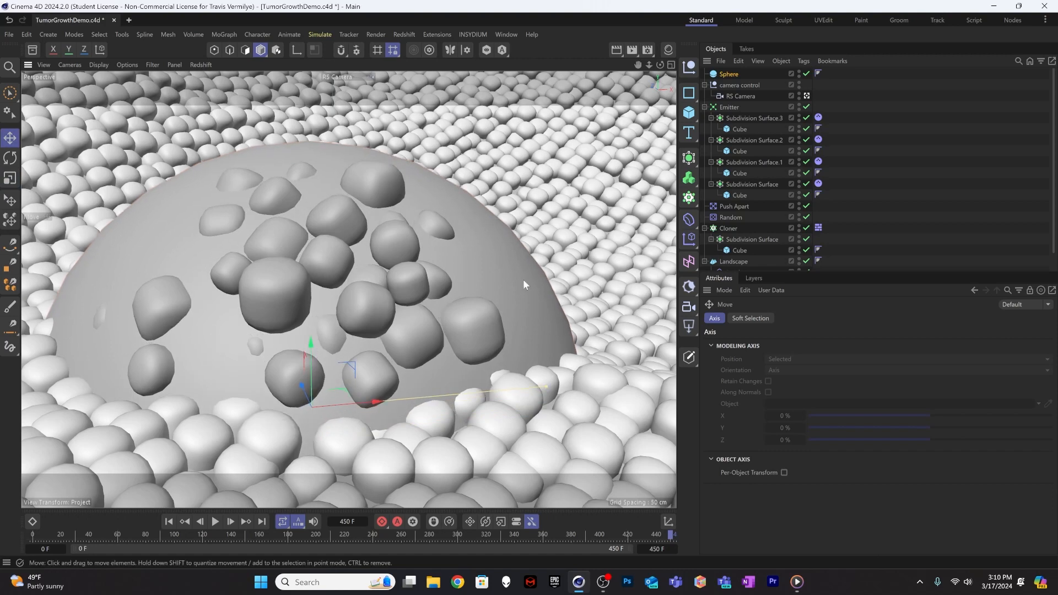
# Disable the Emitter and scrub between frames 0 and 450 to check the camera move around the stand-in sphere
pyautogui.click(806, 107)
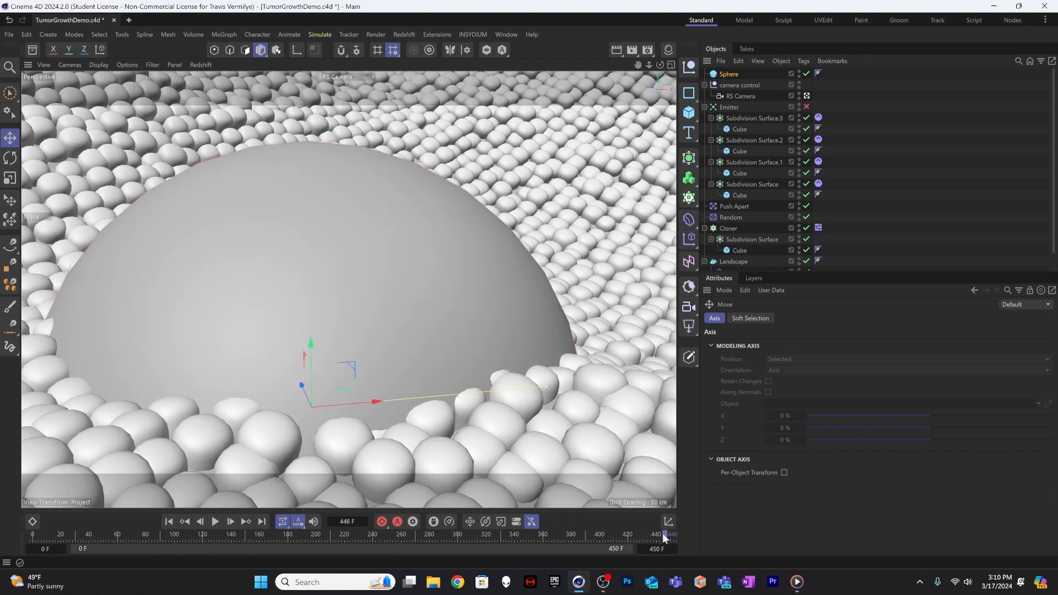
pyautogui.moveTo(662, 533); pyautogui.dragTo(29, 534)
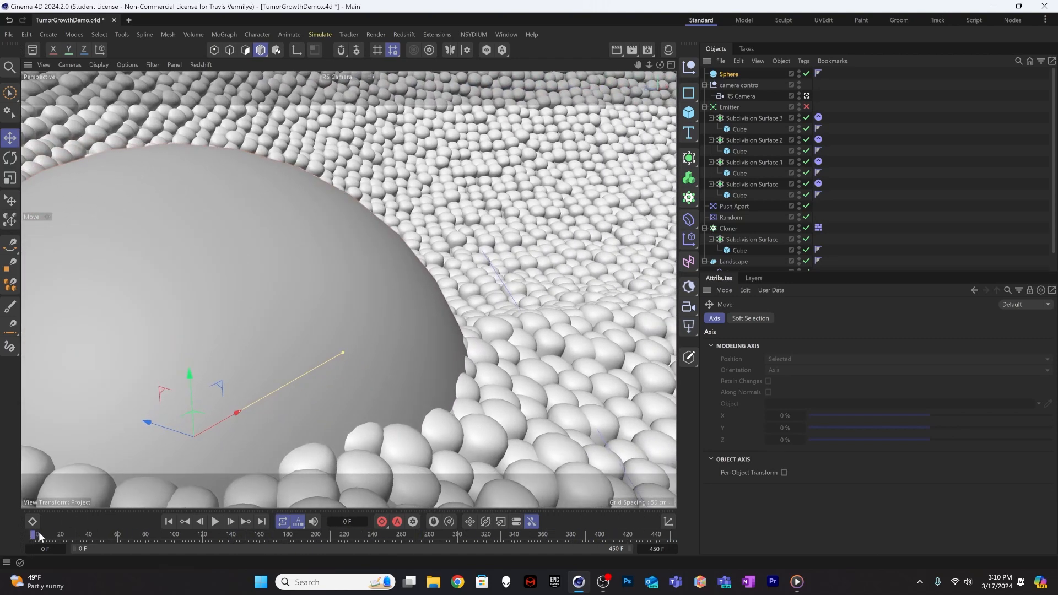
pyautogui.moveTo(109, 527); pyautogui.dragTo(31, 534)
pyautogui.moveTo(331, 533); pyautogui.dragTo(673, 535)
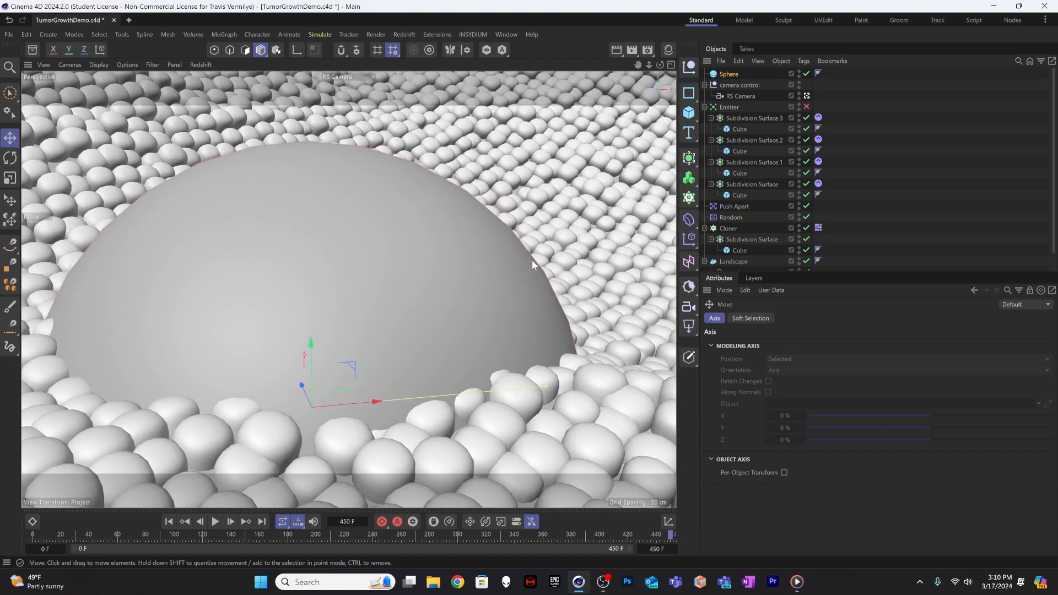
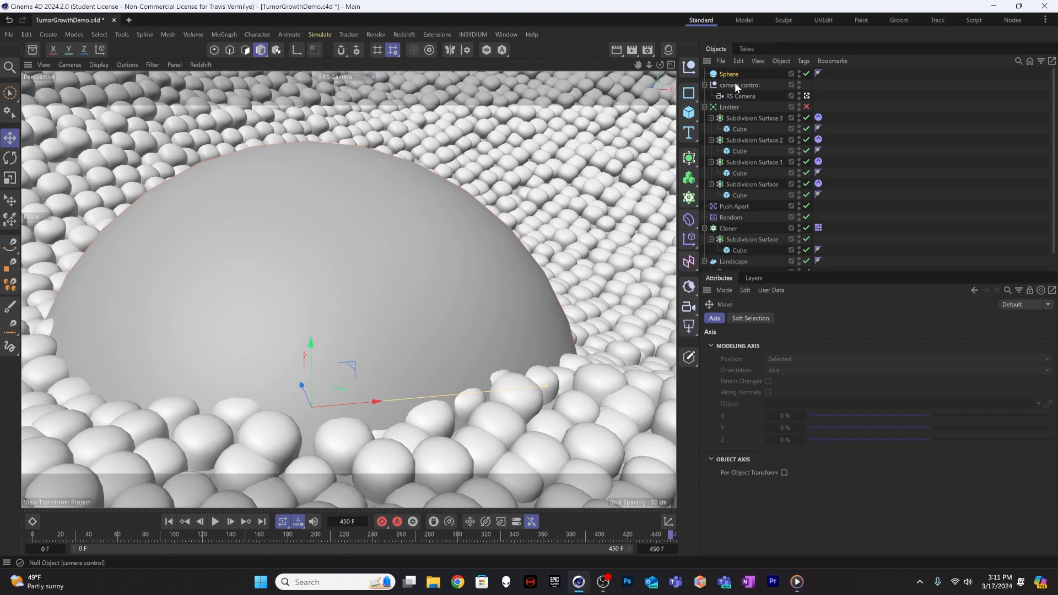
# Set the keyframes of the "camera control" null and RS Camera to linear interpolation in the timeline's dope sheet
pyautogui.click(34, 523)
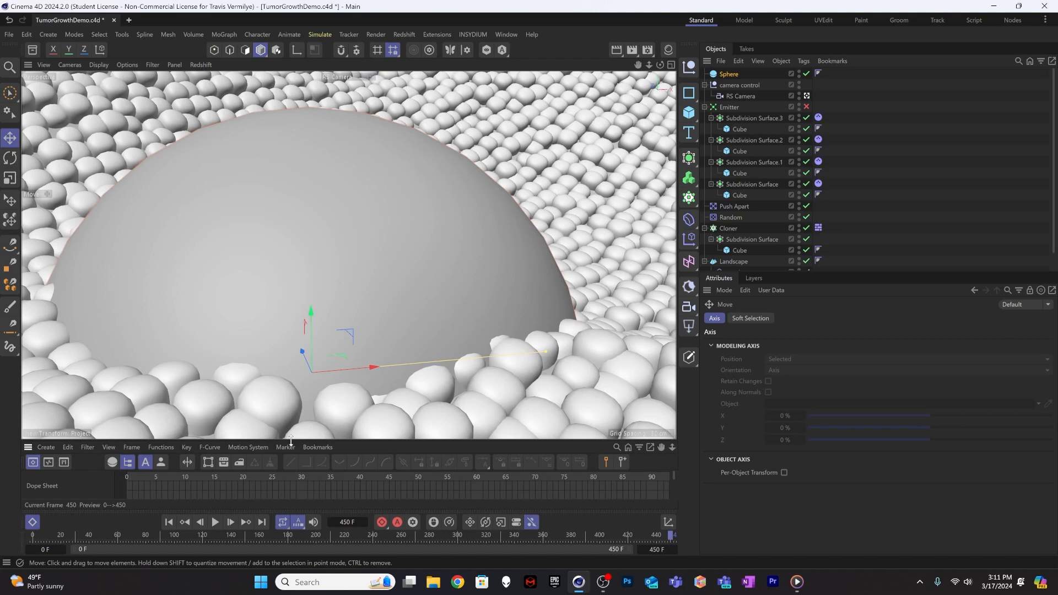
pyautogui.moveTo(291, 441); pyautogui.dragTo(292, 265)
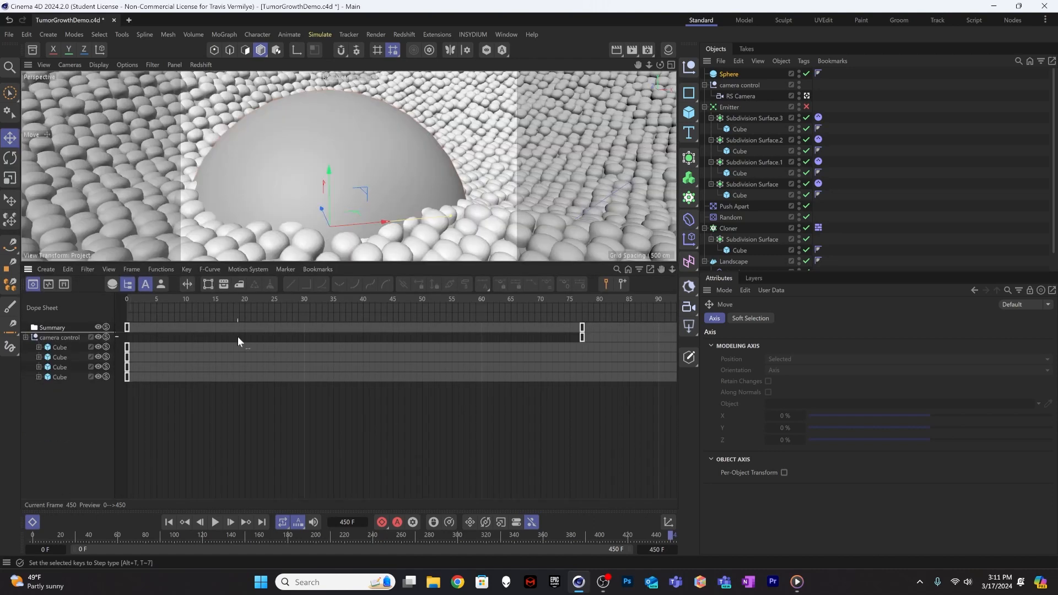
pyautogui.click(57, 337)
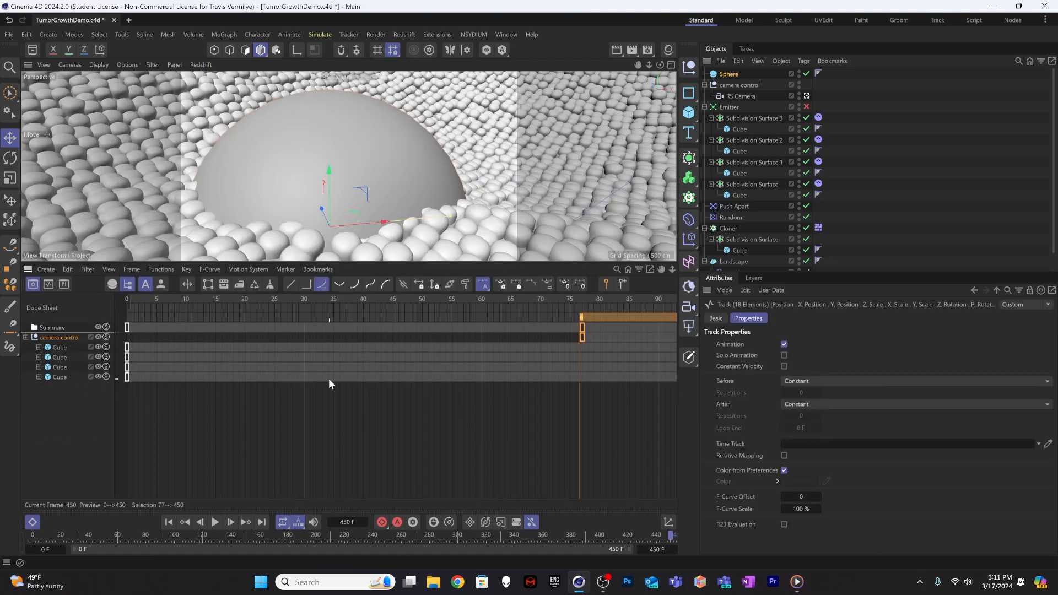
pyautogui.click(26, 337)
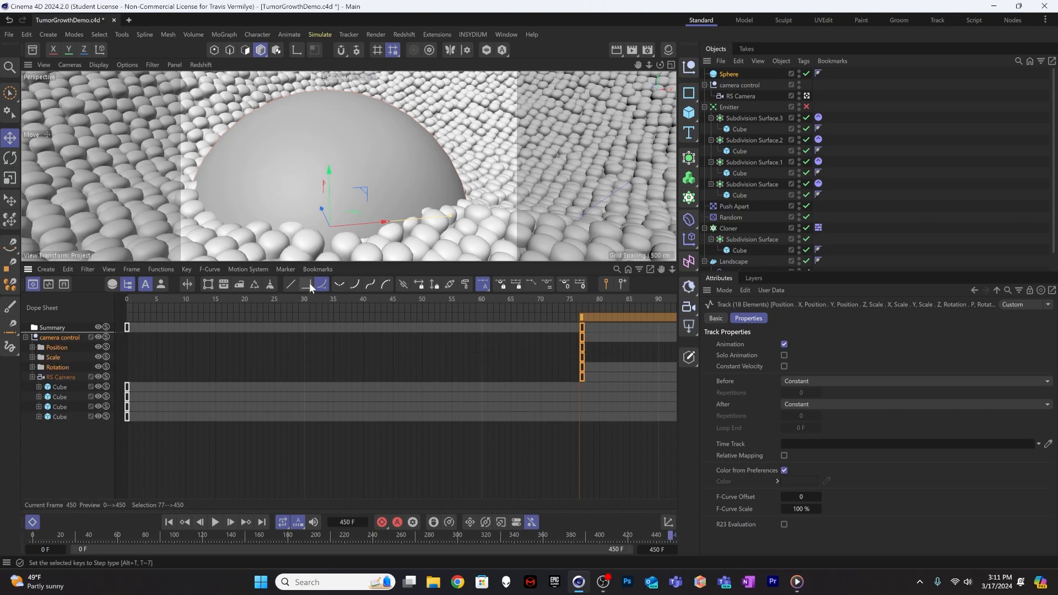
pyautogui.click(292, 282)
pyautogui.click(55, 376)
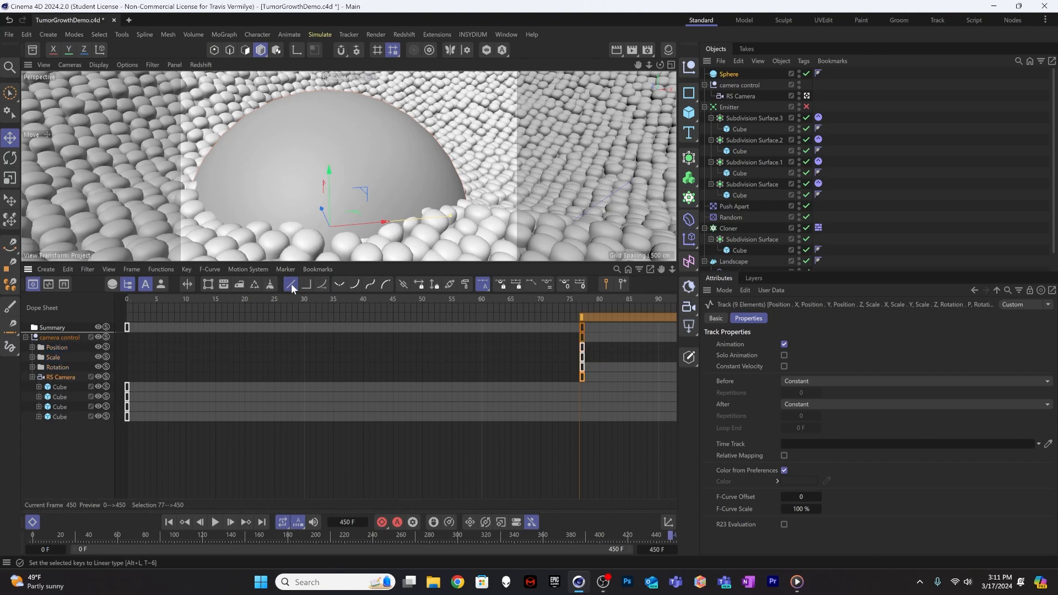
pyautogui.click(68, 471)
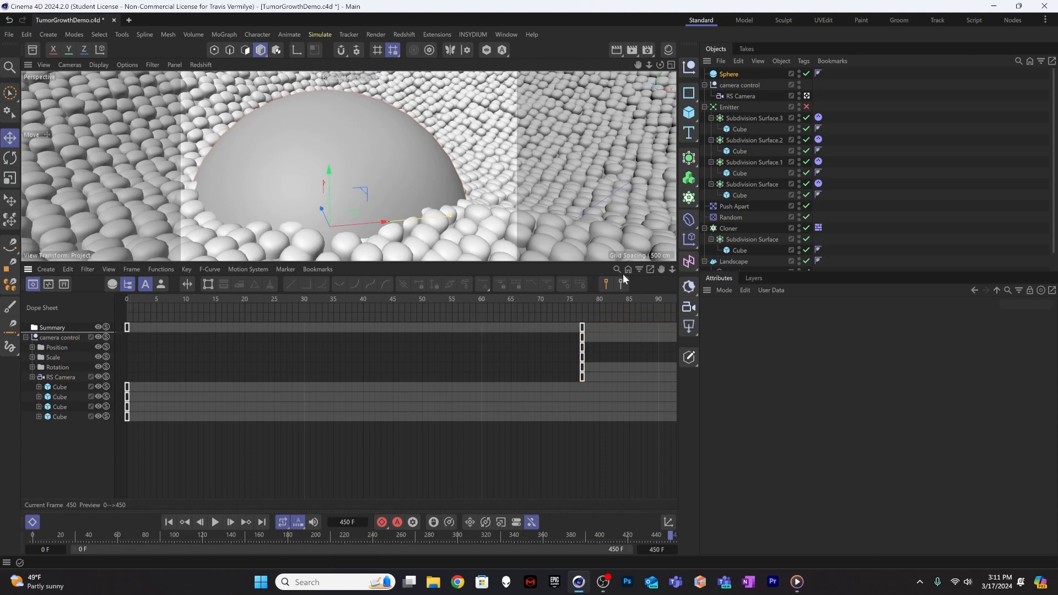
# Inspect the camera keys at frame 0 in the dope sheet and scrub to frame 450 to check the camera motion
pyautogui.click(37, 521)
pyautogui.moveTo(39, 537); pyautogui.dragTo(68, 544)
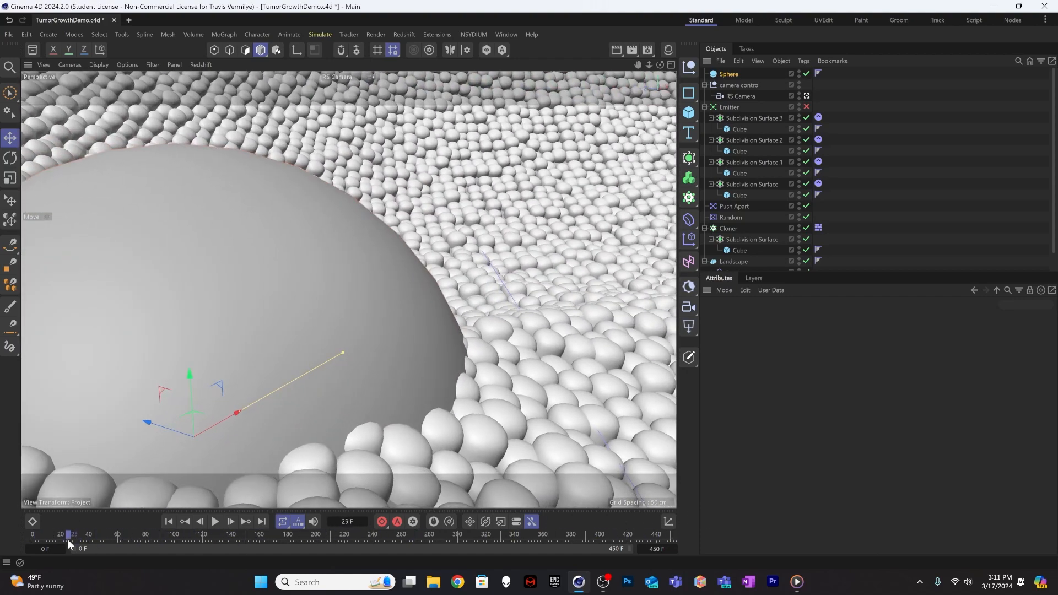
pyautogui.click(32, 521)
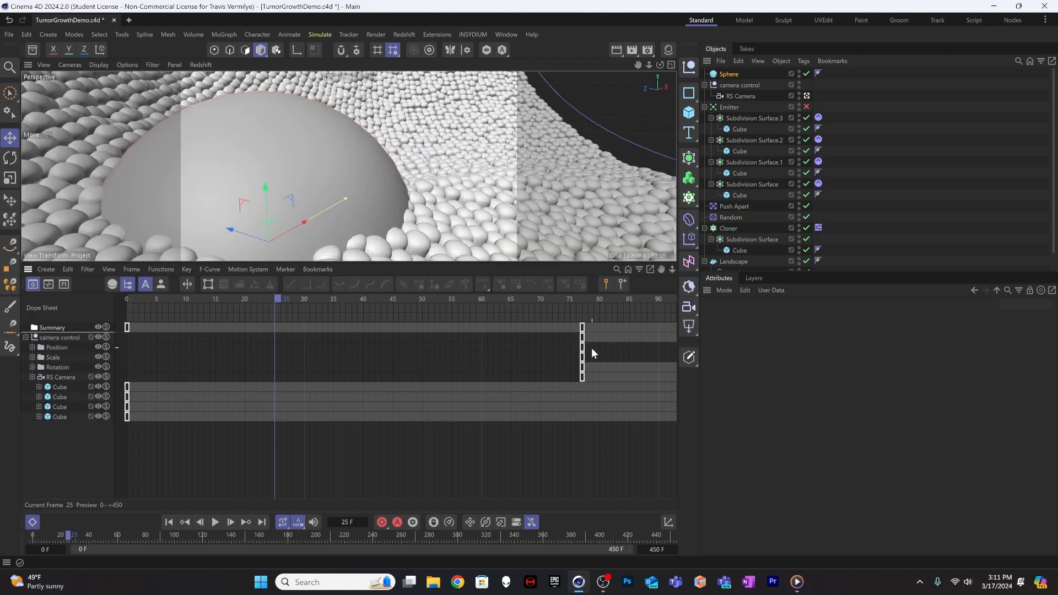
pyautogui.scroll(-5, 477, 368)
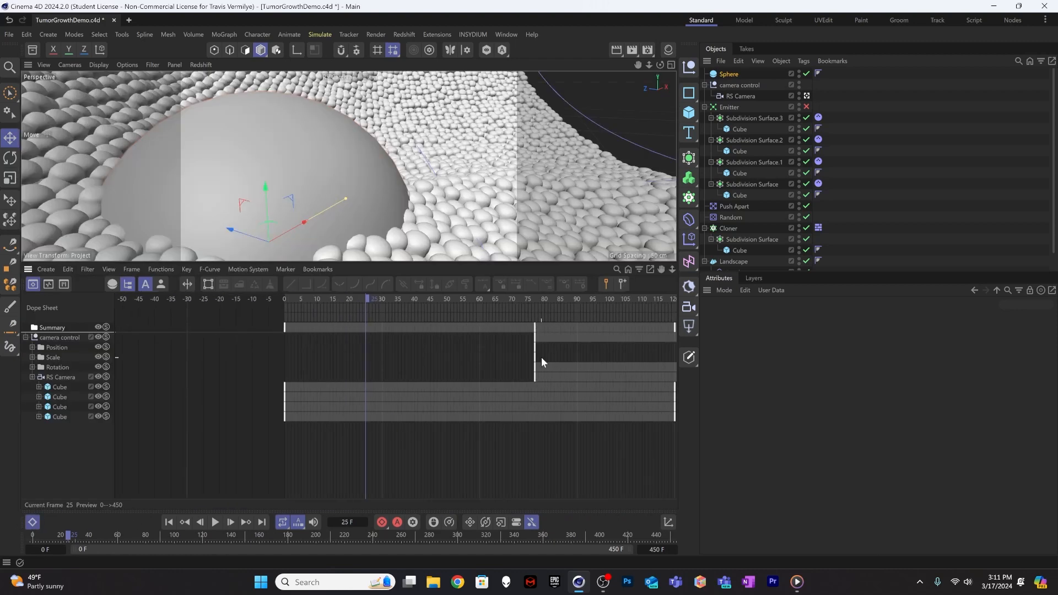
pyautogui.moveTo(526, 375); pyautogui.dragTo(279, 312)
pyautogui.scroll(-10, 207, 315)
pyautogui.click(194, 300)
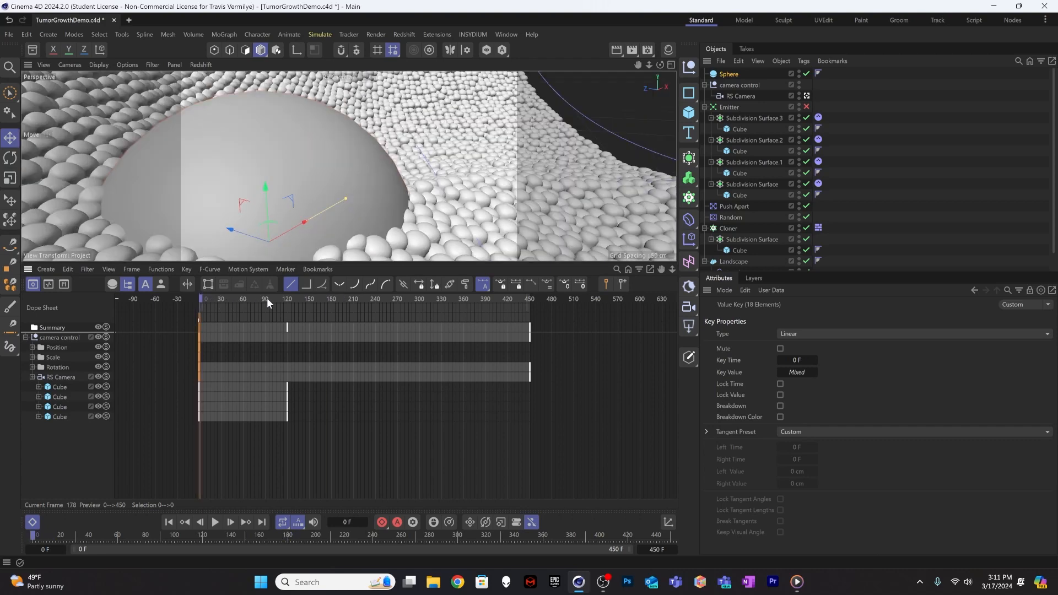
pyautogui.moveTo(376, 299); pyautogui.dragTo(545, 302)
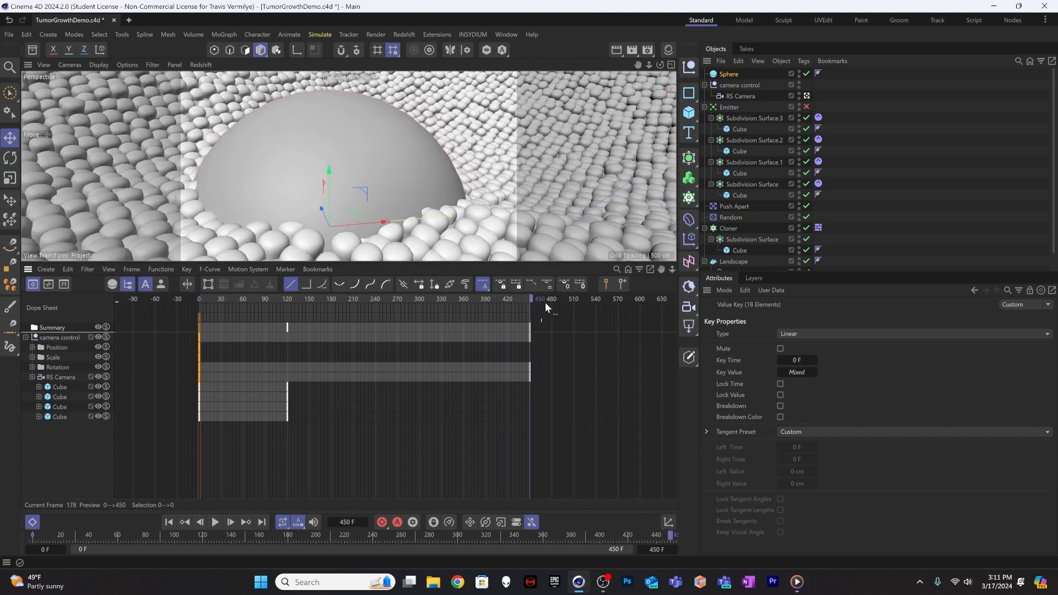
# Delete the stand-in Sphere and re-enable the Emitter
pyautogui.click(722, 73)
pyautogui.press('Delete')
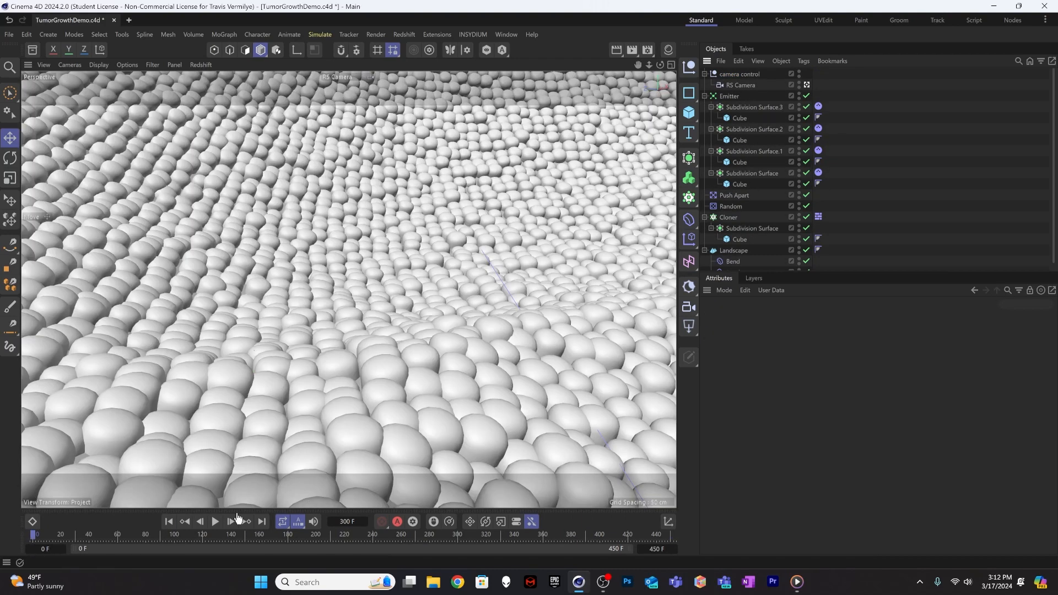
# Play the ball cluster's growth with the camera move, stop at frame 199 and save the project
pyautogui.click(215, 521)
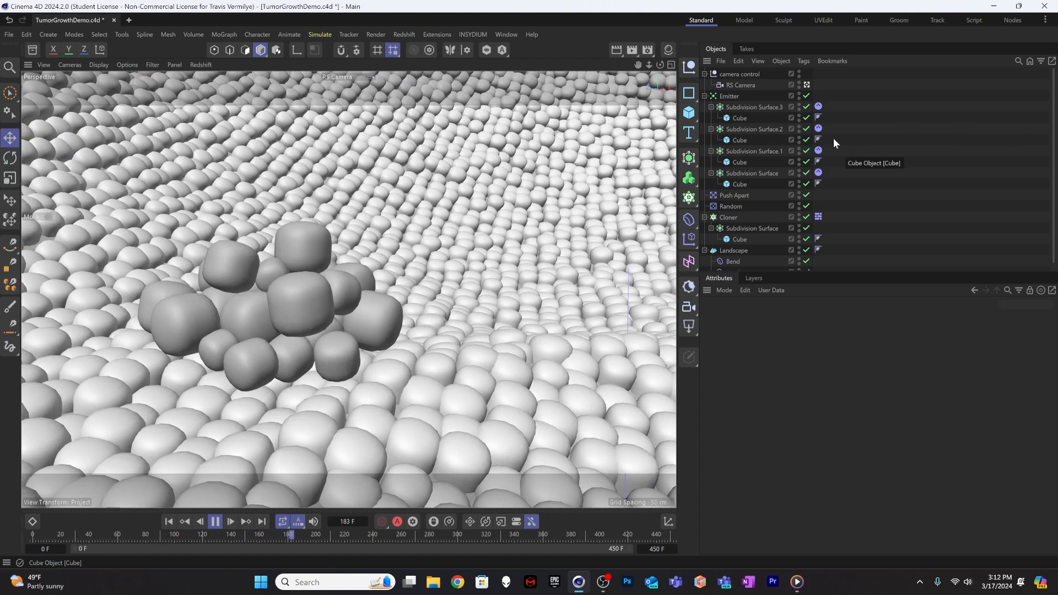
pyautogui.click(215, 521)
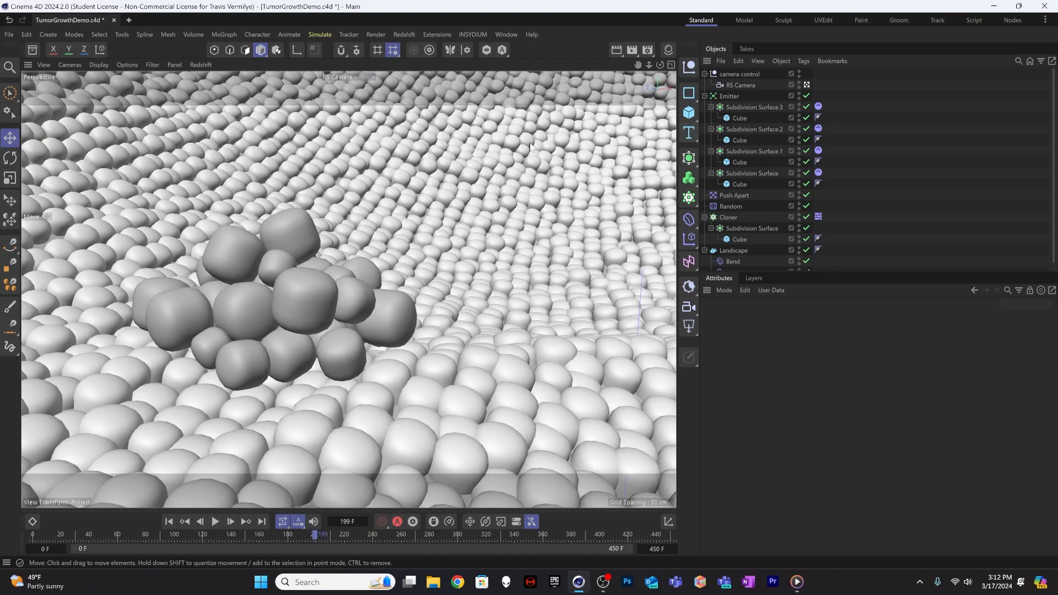
pyautogui.hotkey('ctrl', 's')
# Show the Material Manager and add a Redshift Dome Light to the scene
pyautogui.click(668, 50)
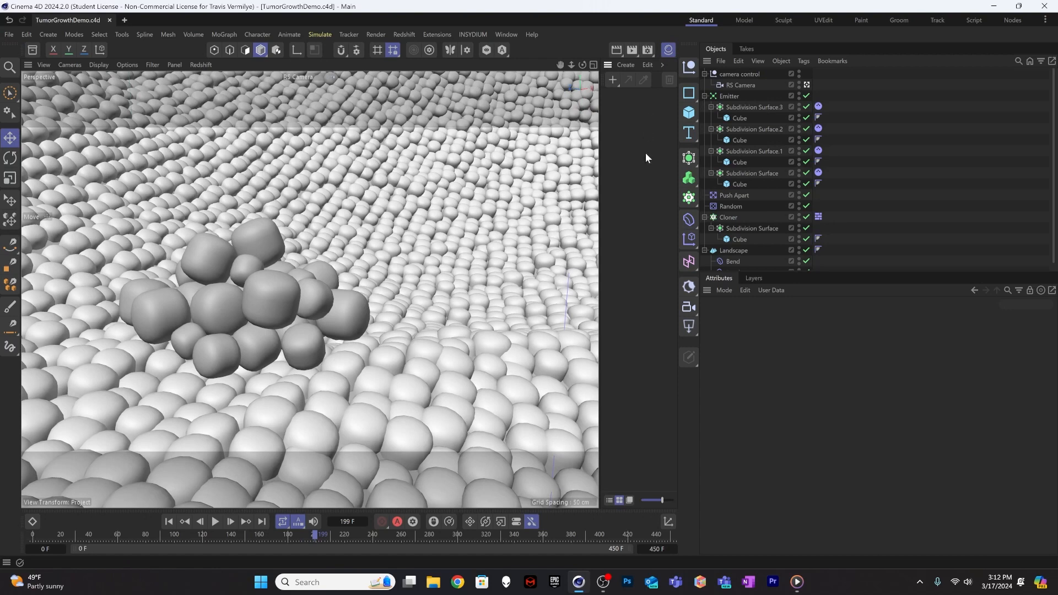
pyautogui.click(696, 324)
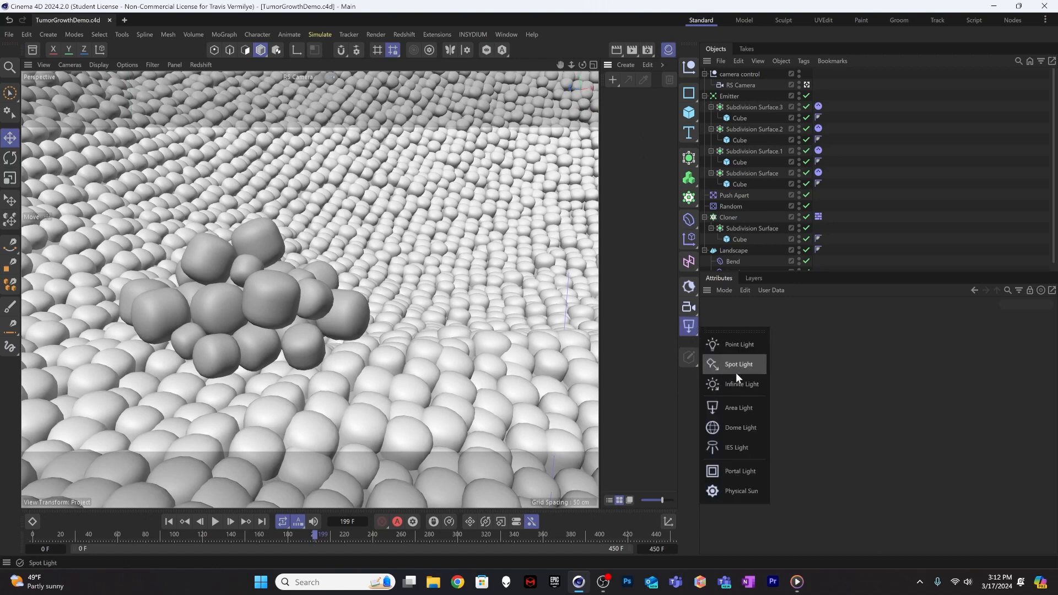
pyautogui.click(745, 424)
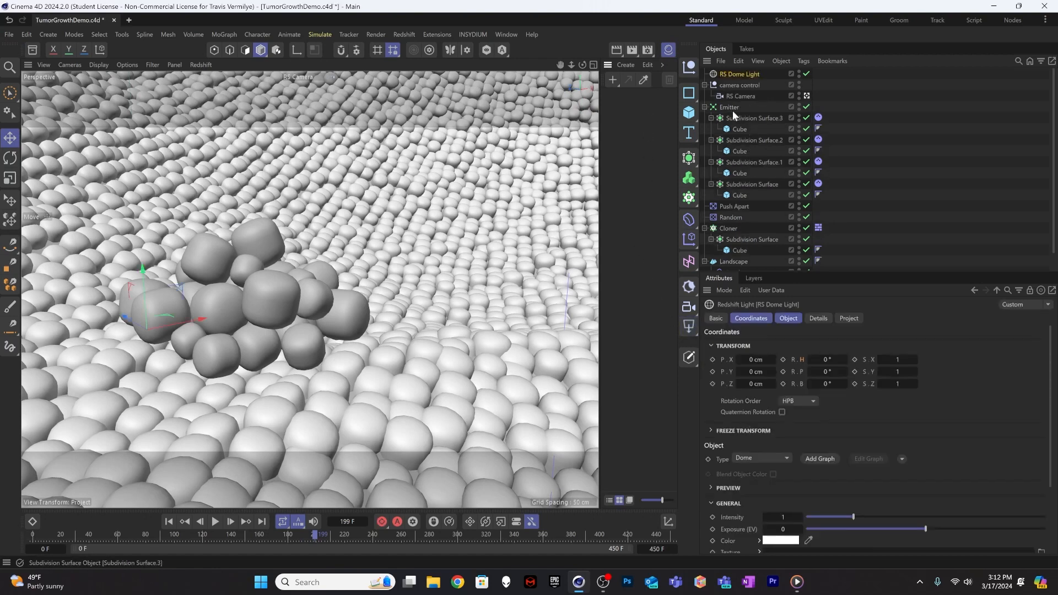
# Find hdr-light-studio_25.exr among the Asset Browser's HDRIs and assign it as the Dome Light's texture
pyautogui.click(33, 49)
pyautogui.scroll(-4, 142, 429)
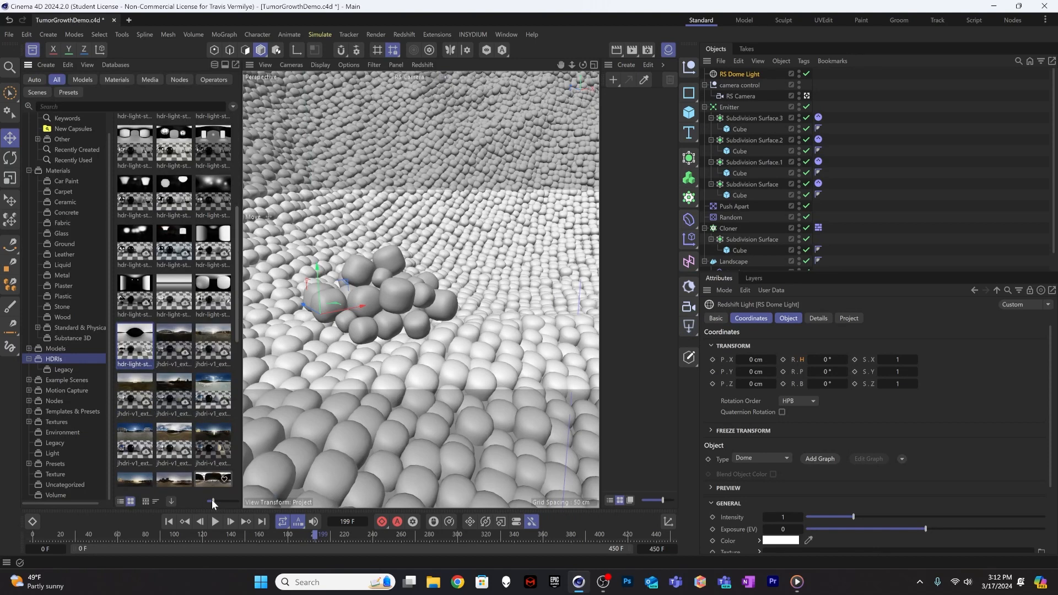
pyautogui.moveTo(211, 501); pyautogui.dragTo(220, 501)
pyautogui.scroll(-12, 185, 453)
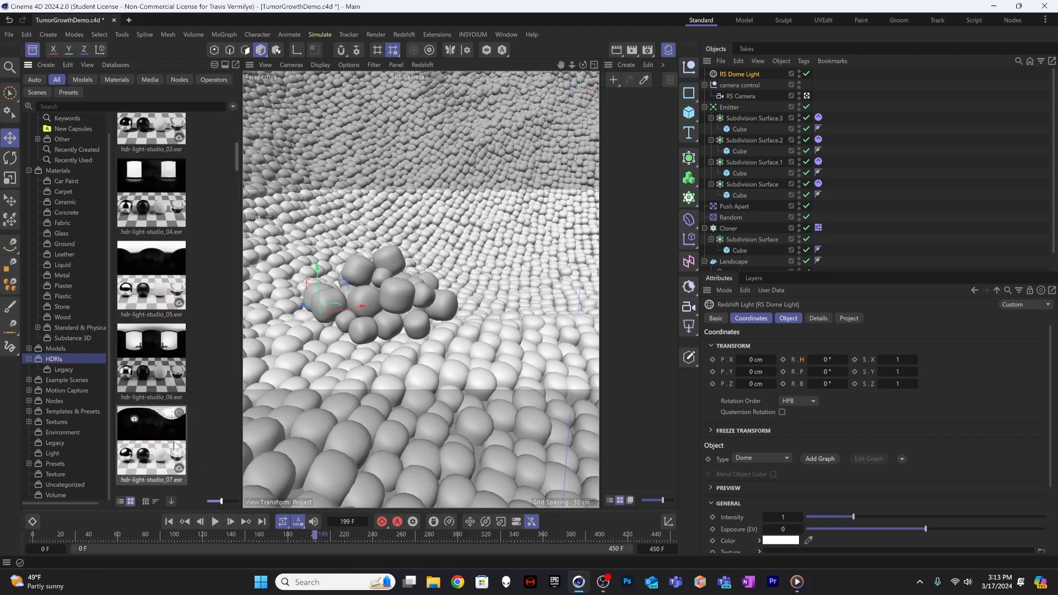
pyautogui.scroll(-8, 170, 443)
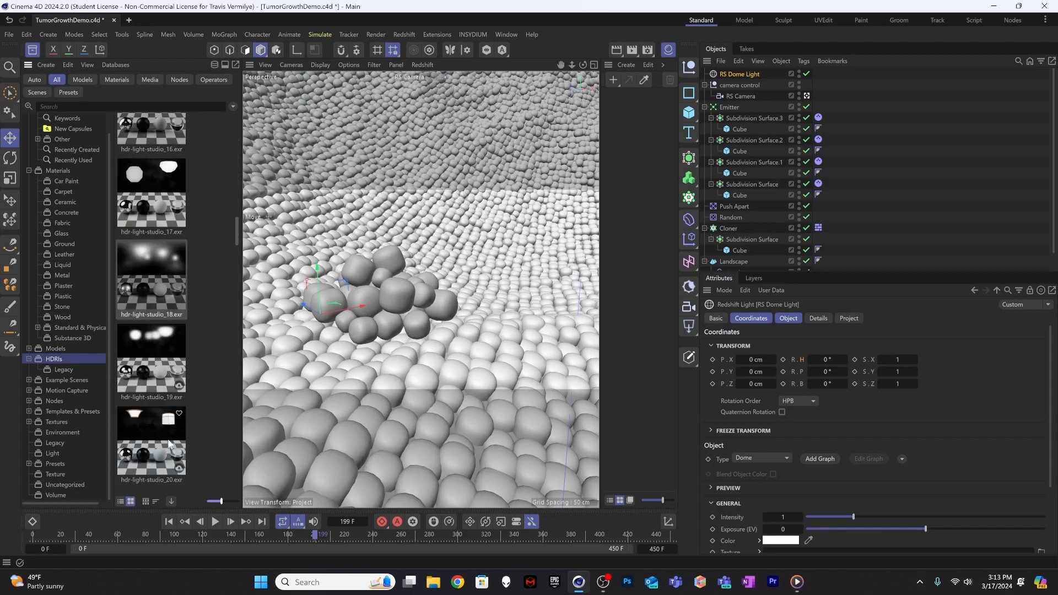
pyautogui.scroll(-2, 170, 440)
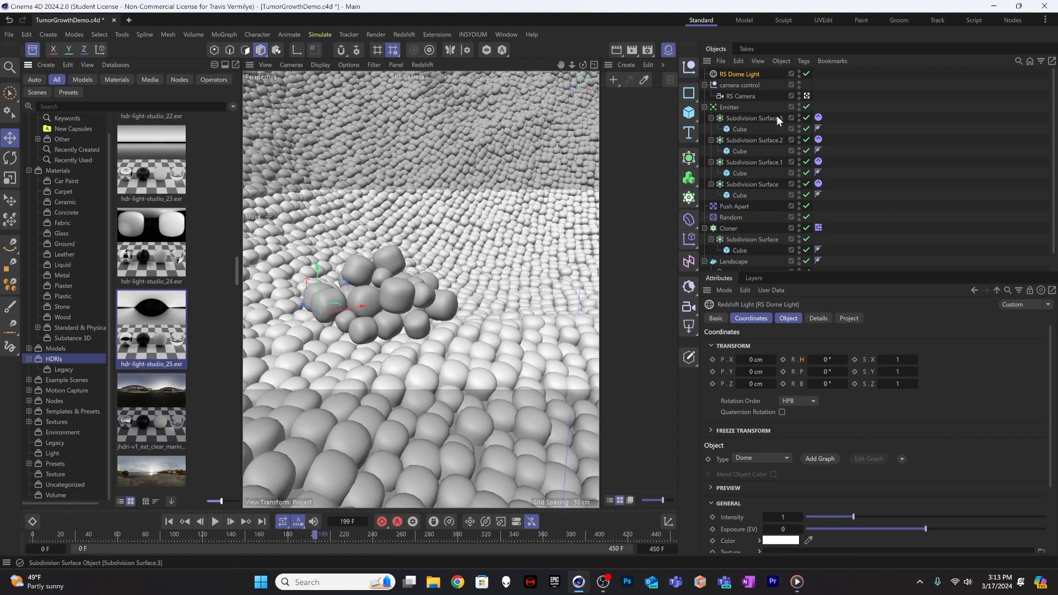
pyautogui.click(787, 318)
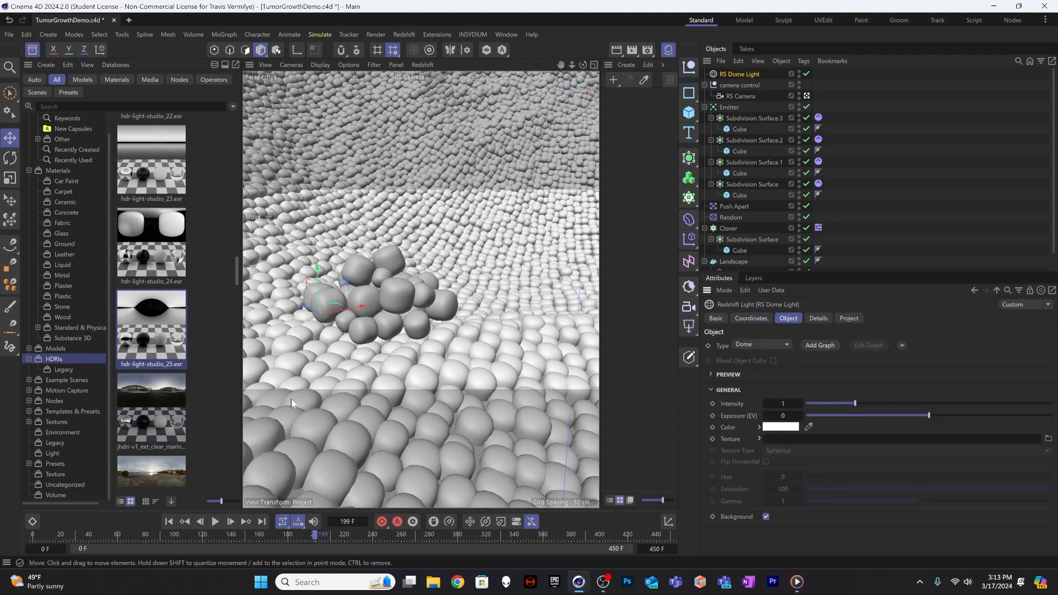
pyautogui.moveTo(151, 320); pyautogui.dragTo(880, 440)
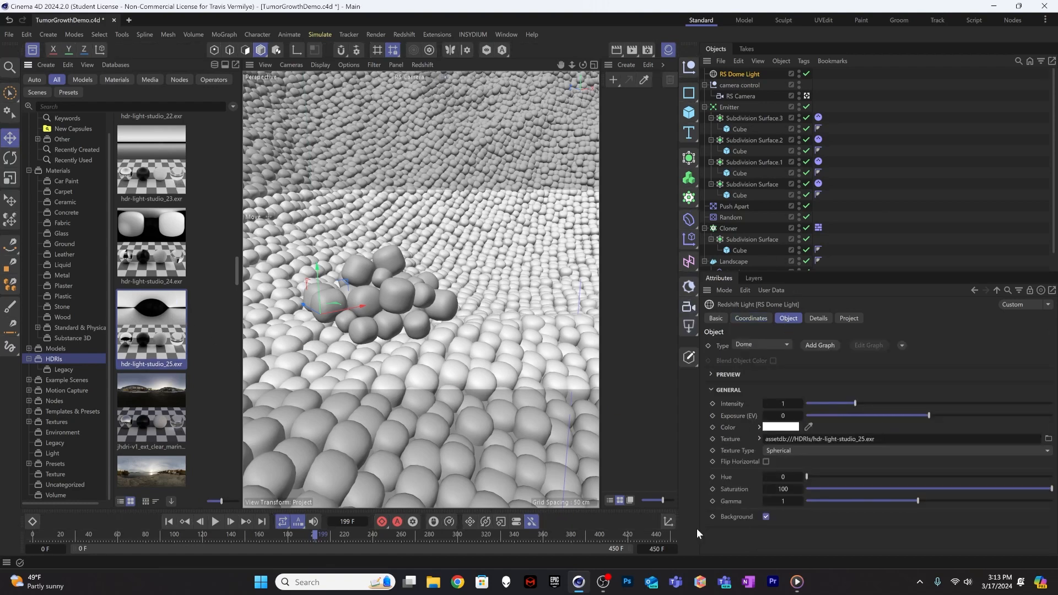
# Start the Redshift render in the viewport and play from frame 0 to frame 83 to preview the lighting
pyautogui.click(423, 64)
pyautogui.click(435, 83)
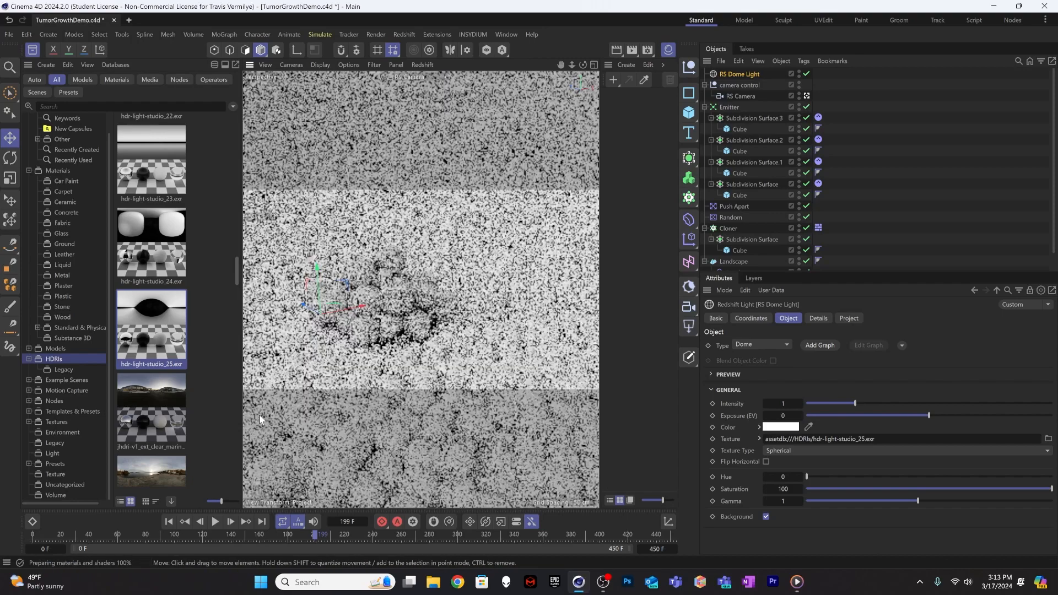
pyautogui.click(169, 522)
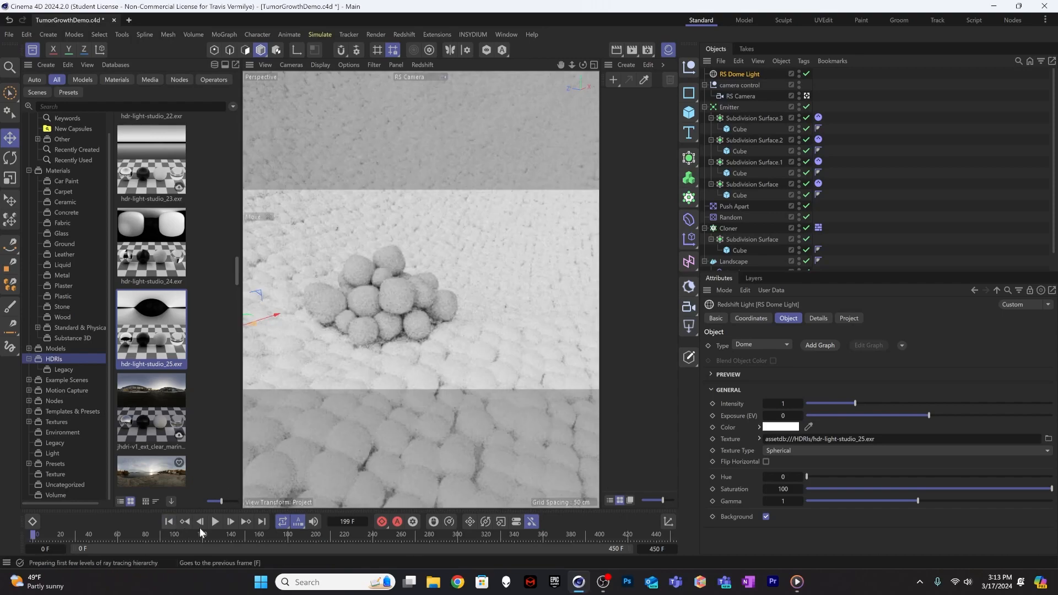
pyautogui.click(216, 521)
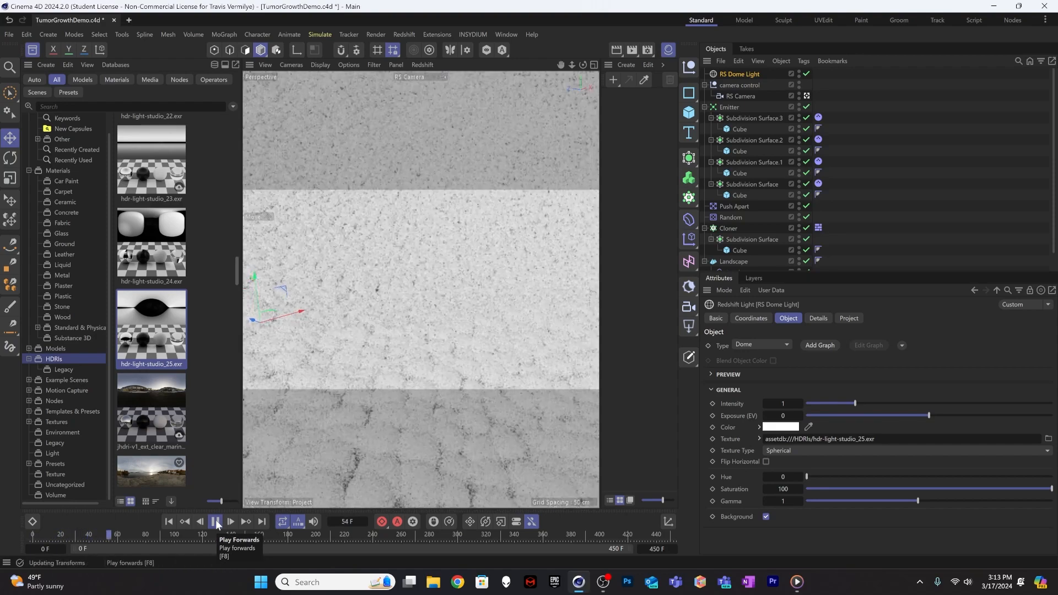
pyautogui.click(215, 521)
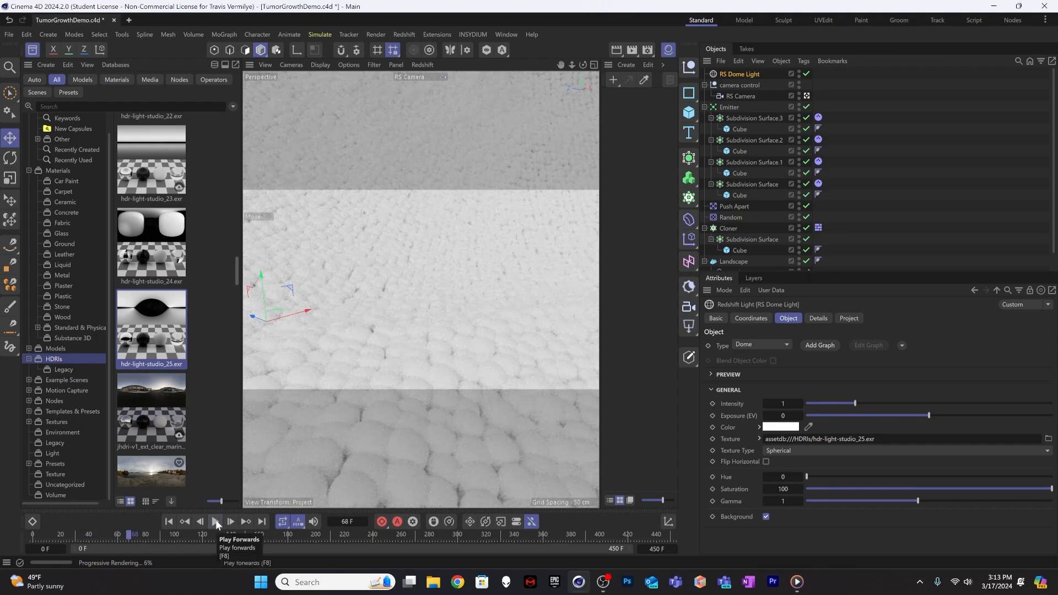
pyautogui.click(216, 522)
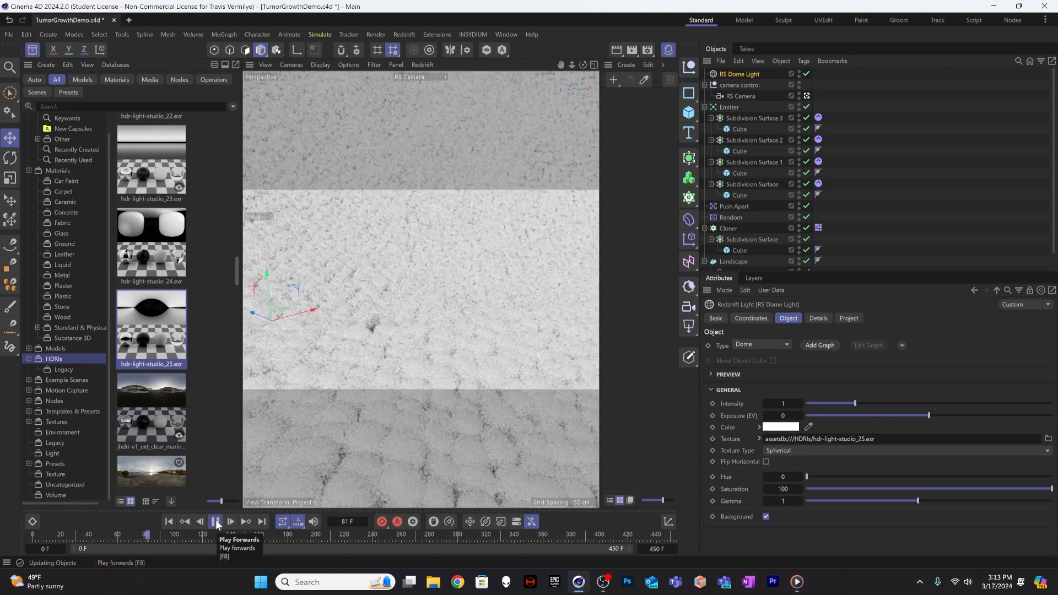
pyautogui.click(215, 521)
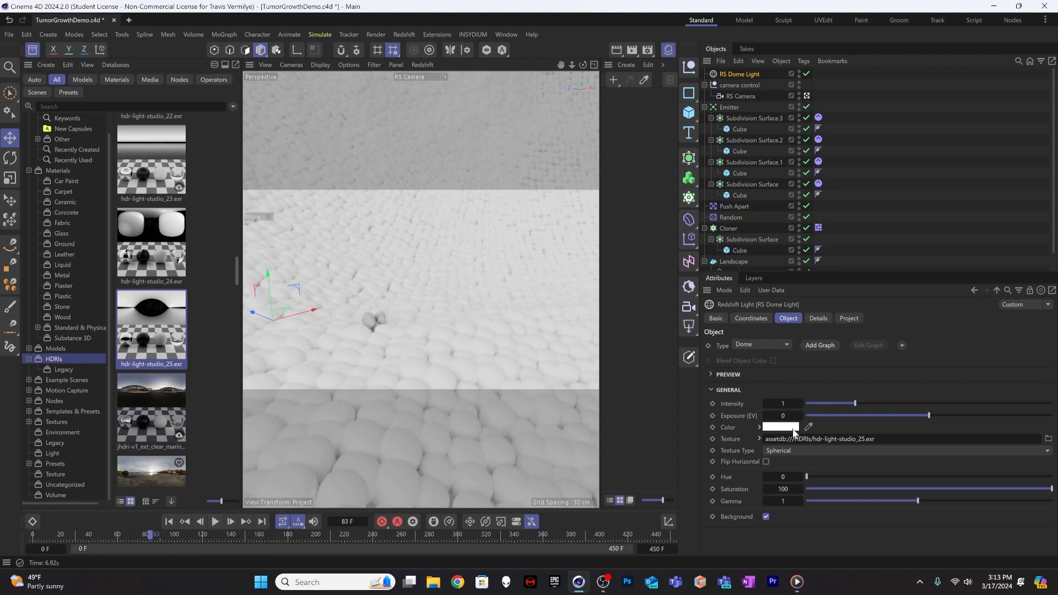
# Set the Dome Light's intensity to 0.5 and stop the Redshift render in the viewport
pyautogui.moveTo(781, 403); pyautogui.dragTo(782, 403)
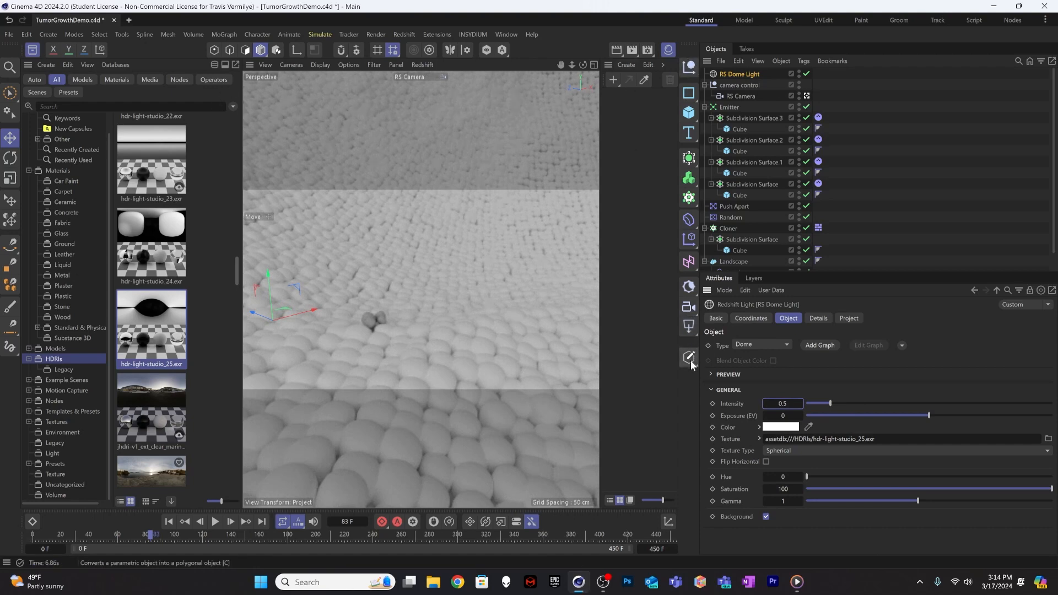
pyautogui.click(422, 65)
pyautogui.click(432, 83)
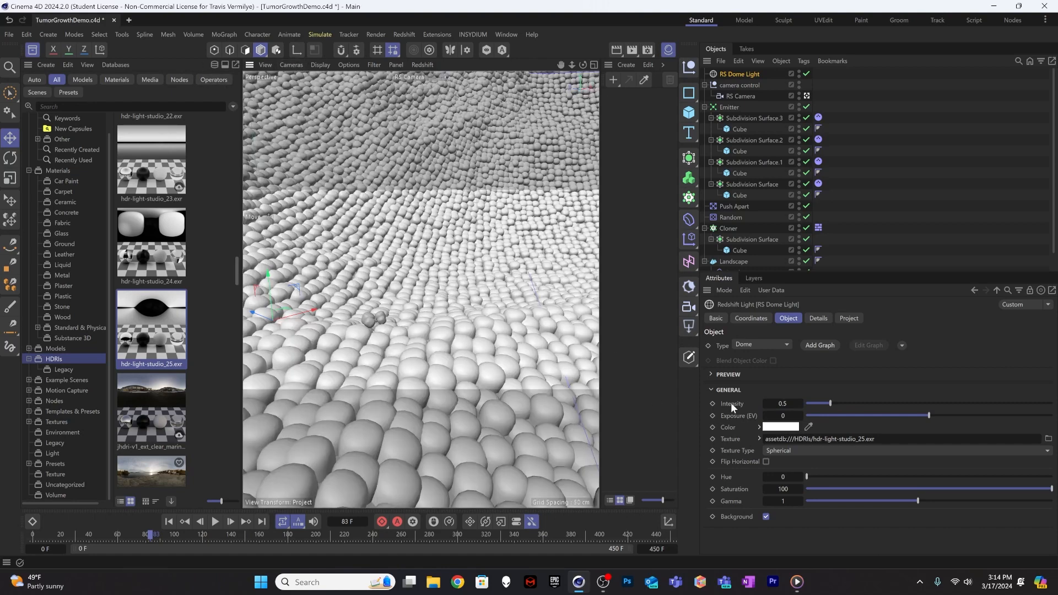
# Add a Redshift Spot Light, hide the Asset Browser and view the scene through the light as the camera
pyautogui.click(689, 326)
pyautogui.click(728, 365)
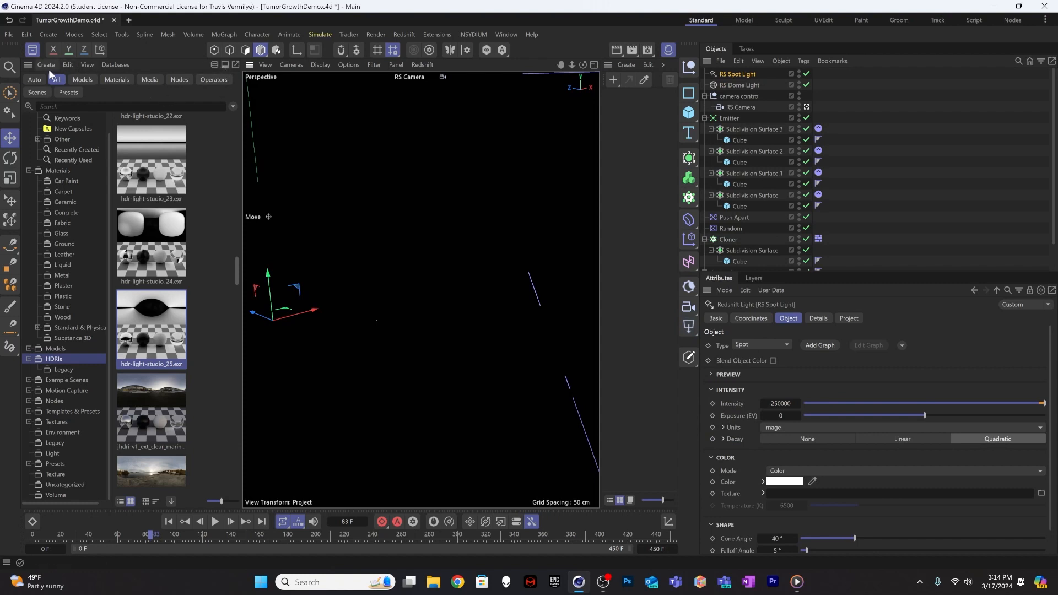
pyautogui.click(32, 51)
pyautogui.click(81, 65)
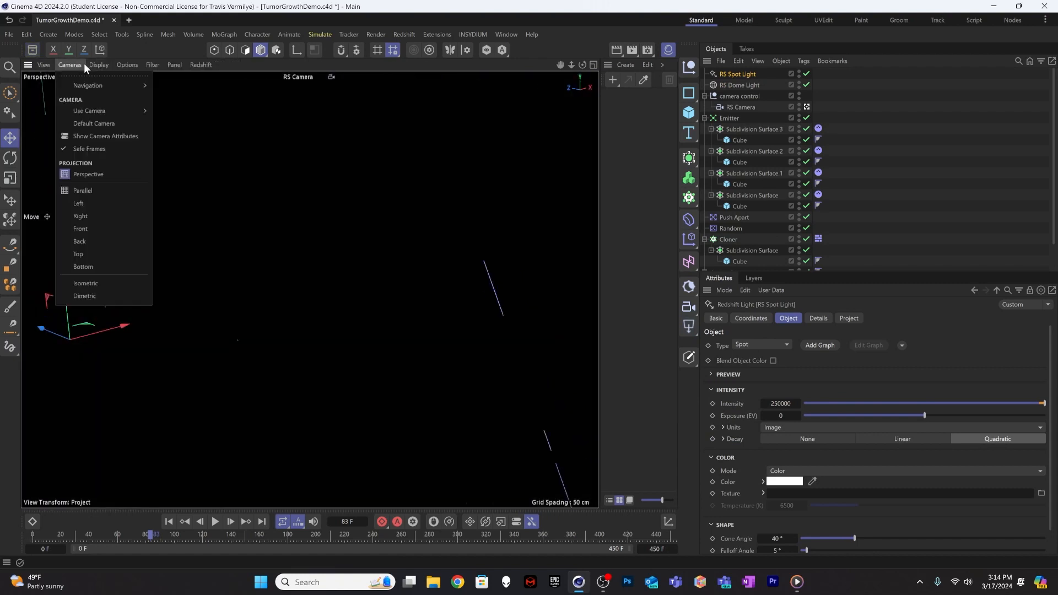
pyautogui.moveTo(98, 110)
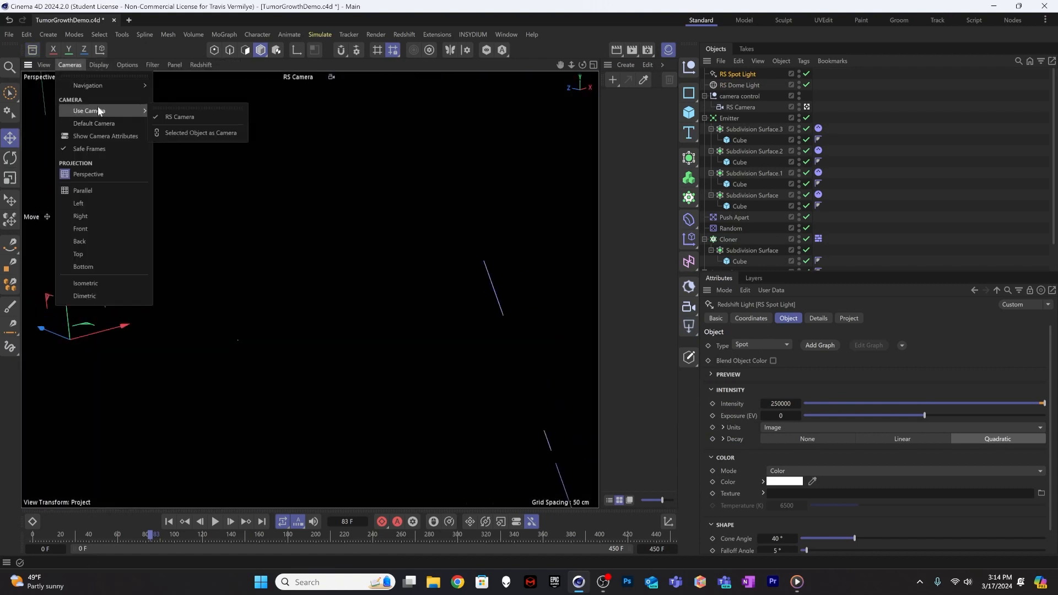
pyautogui.click(185, 134)
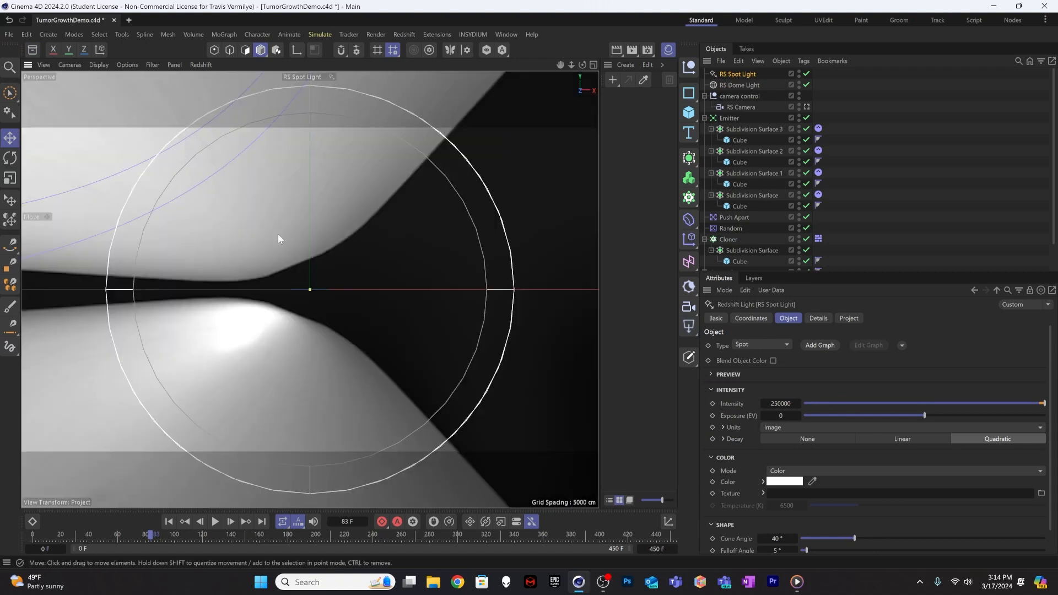
# Position and aim the spot light through its own view so that its cone shines down on the cloned cells near the camera
pyautogui.keyDown('alt'); pyautogui.moveTo(279, 267); pyautogui.dragTo(292, 360); pyautogui.keyUp('alt')
pyautogui.keyDown('alt'); pyautogui.moveTo(291, 360); pyautogui.dragTo(189, 267, button='right'); pyautogui.keyUp('alt')
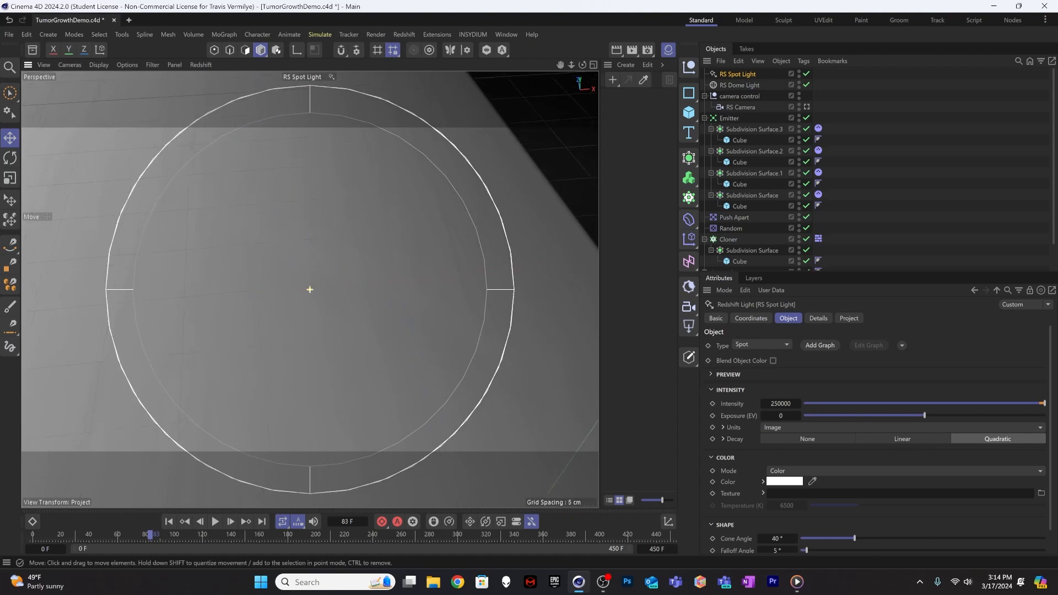
pyautogui.keyDown('alt'); pyautogui.moveTo(160, 196); pyautogui.dragTo(116, 204, button='right'); pyautogui.keyUp('alt')
pyautogui.keyDown('alt'); pyautogui.moveTo(370, 217); pyautogui.dragTo(282, 291, button='right'); pyautogui.keyUp('alt')
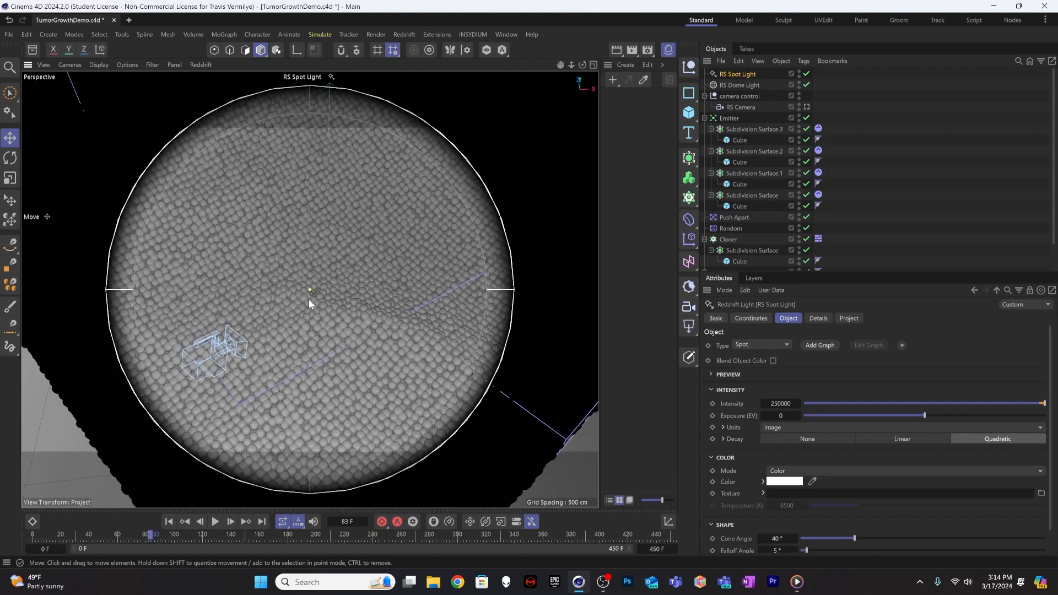
pyautogui.keyDown('alt'); pyautogui.moveTo(308, 299); pyautogui.dragTo(523, 321); pyautogui.keyUp('alt')
pyautogui.keyDown('alt'); pyautogui.moveTo(309, 290); pyautogui.dragTo(337, 286, button='right'); pyautogui.keyUp('alt')
pyautogui.scroll(3, 333, 284)
pyautogui.scroll(3, 330, 289)
pyautogui.keyDown('alt'); pyautogui.moveTo(319, 293); pyautogui.dragTo(324, 286); pyautogui.keyUp('alt')
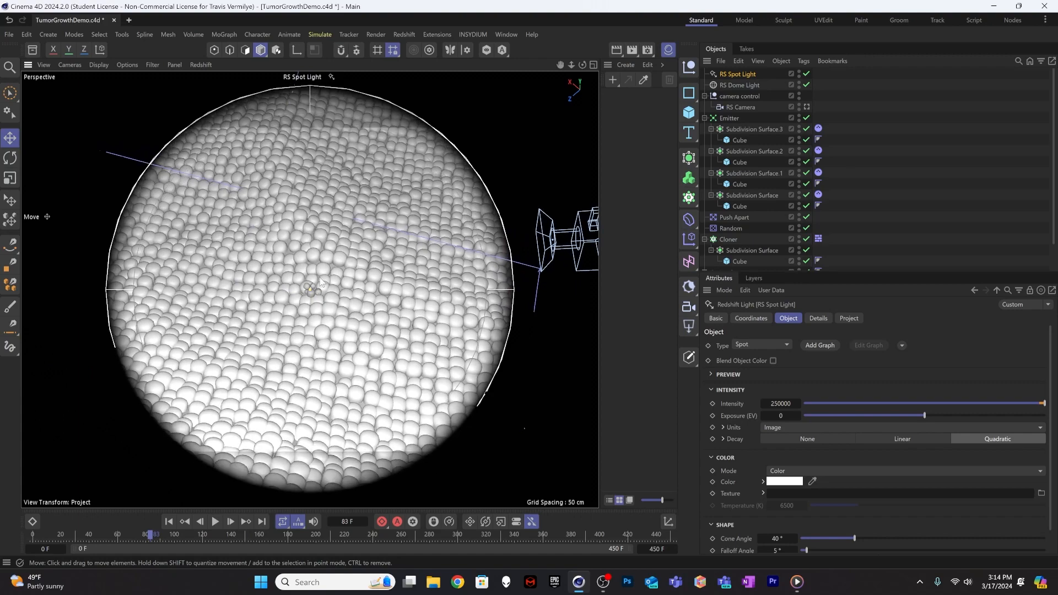
# Return the view to the RS Camera and start the Redshift render in the viewport
pyautogui.click(806, 107)
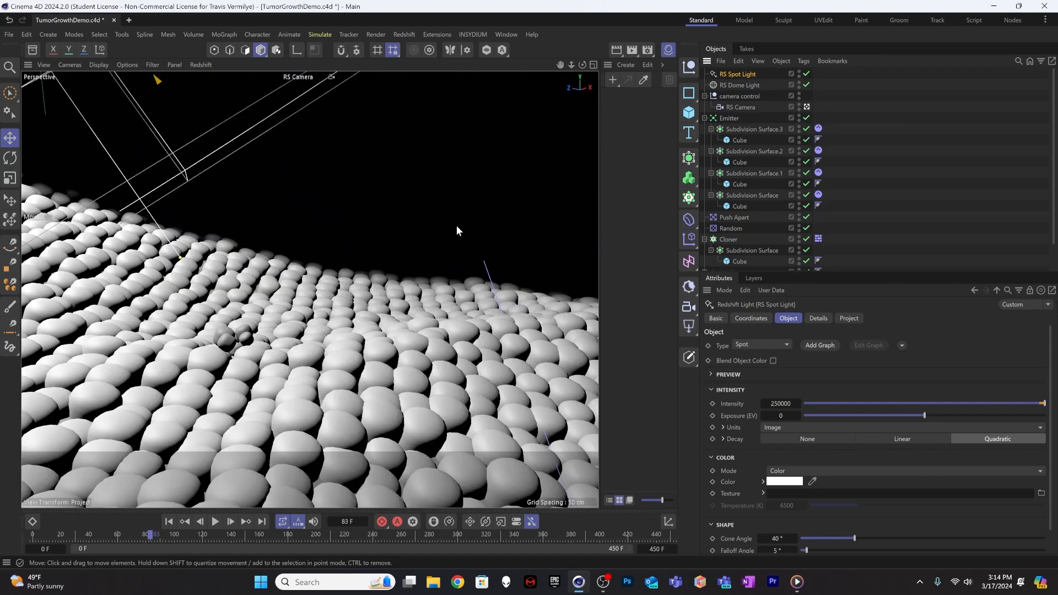
pyautogui.click(201, 65)
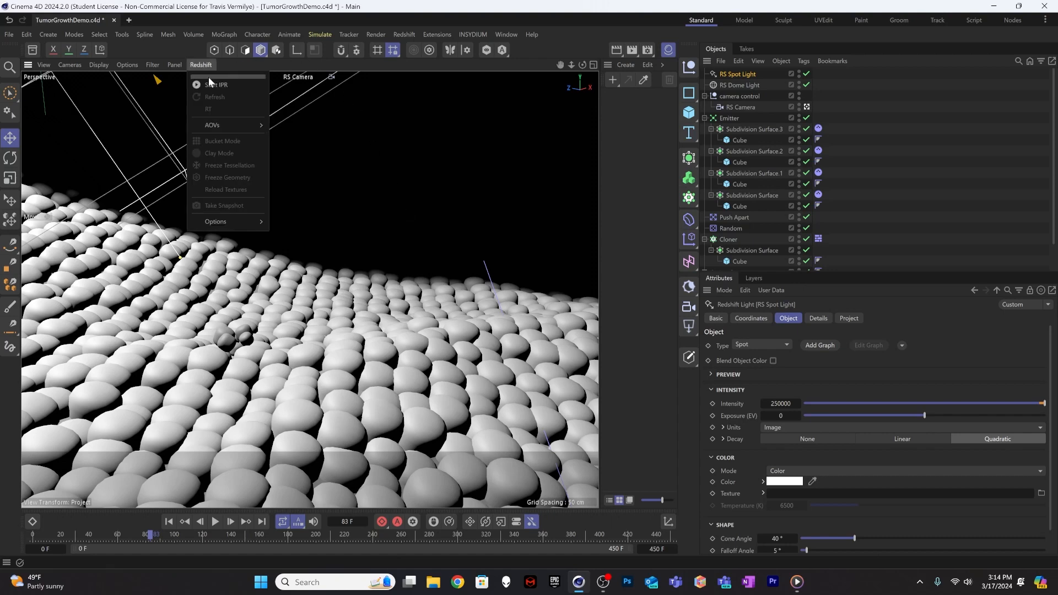
pyautogui.click(210, 82)
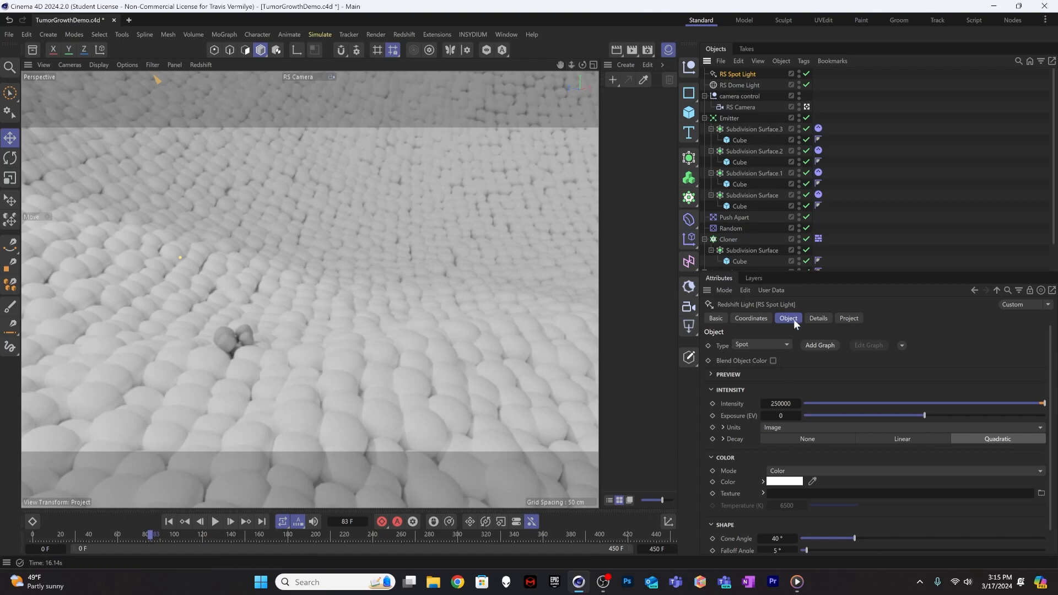
# Set the spot light's color to a warm cream with RGB 241, 225, 197
pyautogui.click(792, 483)
pyautogui.click(682, 486)
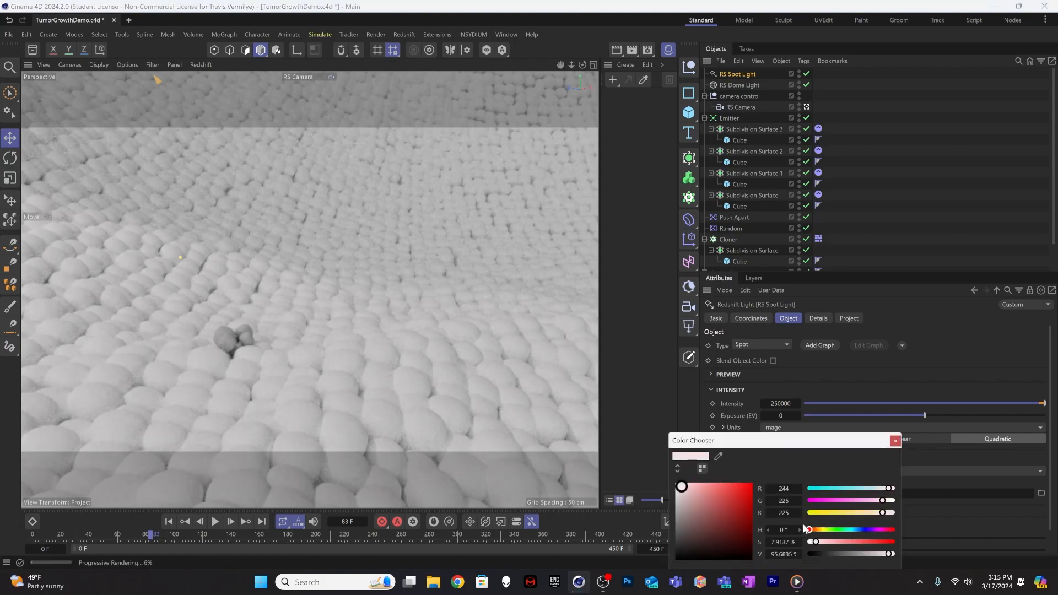
pyautogui.click(813, 529)
pyautogui.moveTo(816, 530); pyautogui.dragTo(818, 529)
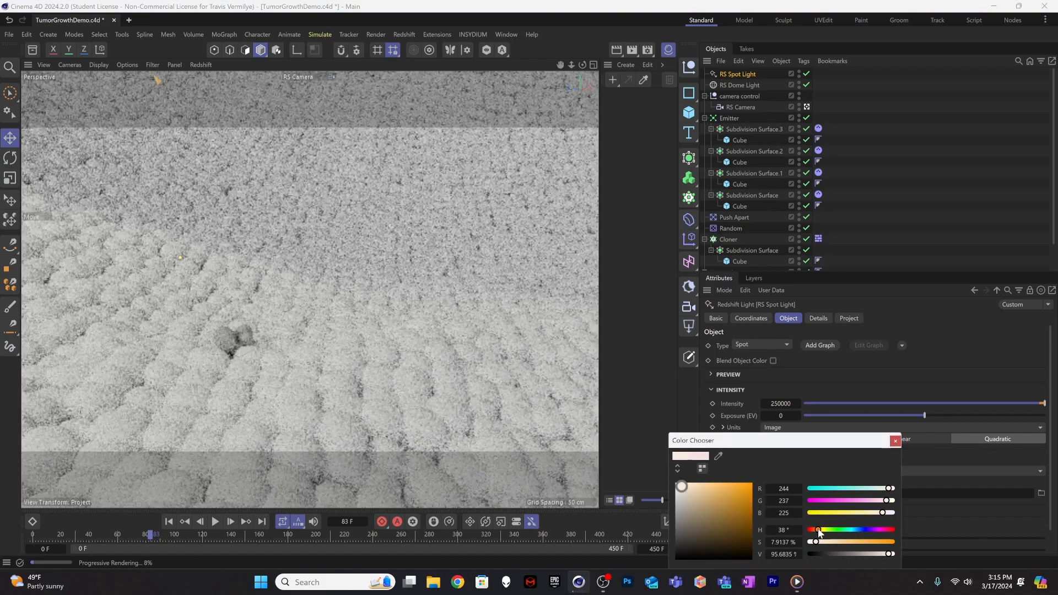
pyautogui.click(689, 487)
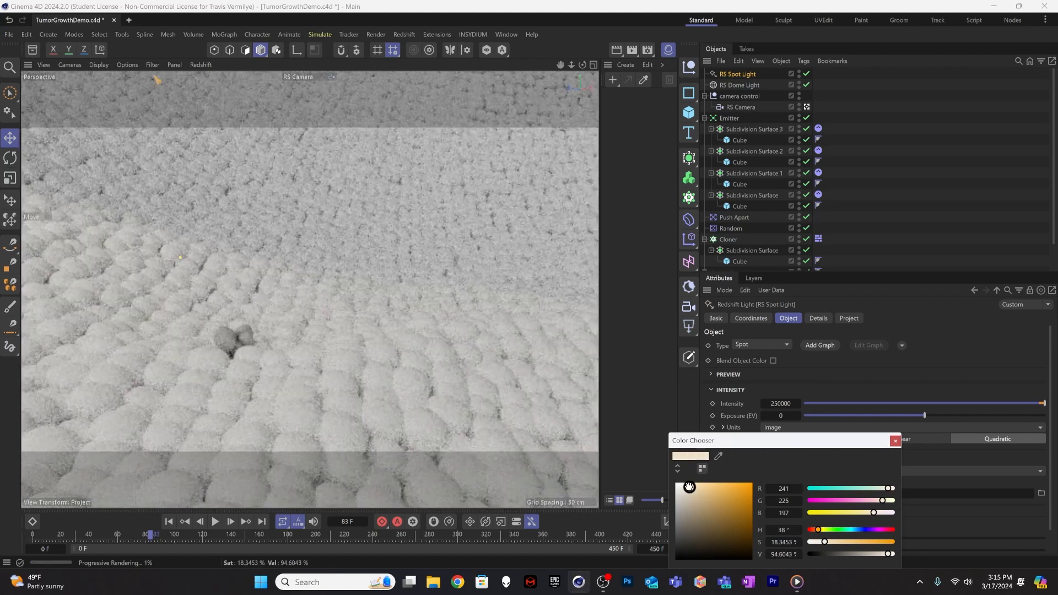
pyautogui.click(895, 441)
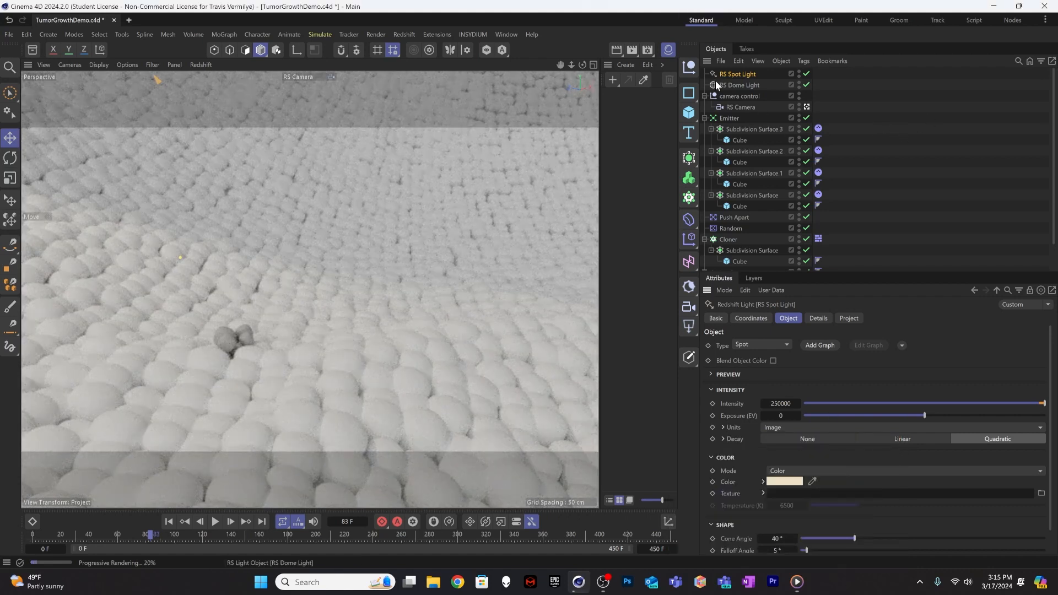
# Create a Redshift Standard material and name it healthy
pyautogui.click(627, 64)
pyautogui.click(638, 98)
pyautogui.click(626, 65)
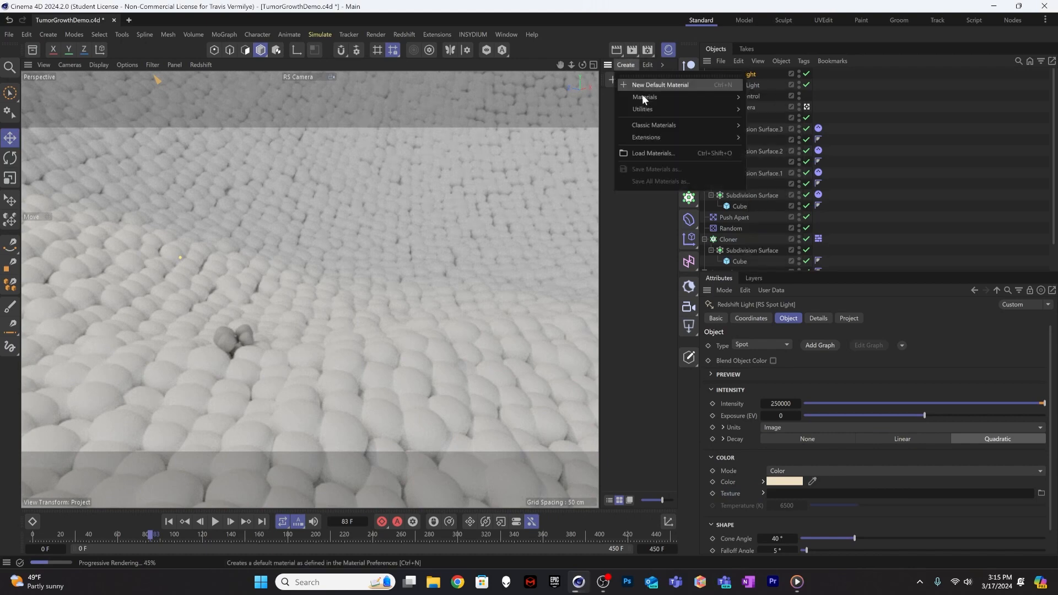
pyautogui.moveTo(644, 97)
pyautogui.click(752, 97)
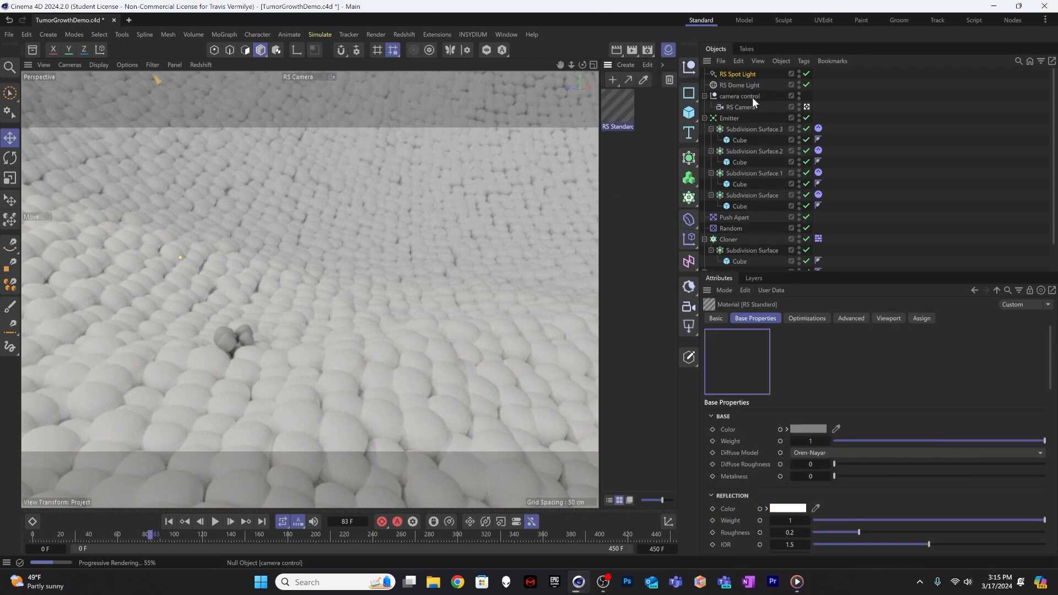
pyautogui.doubleClick(619, 125)
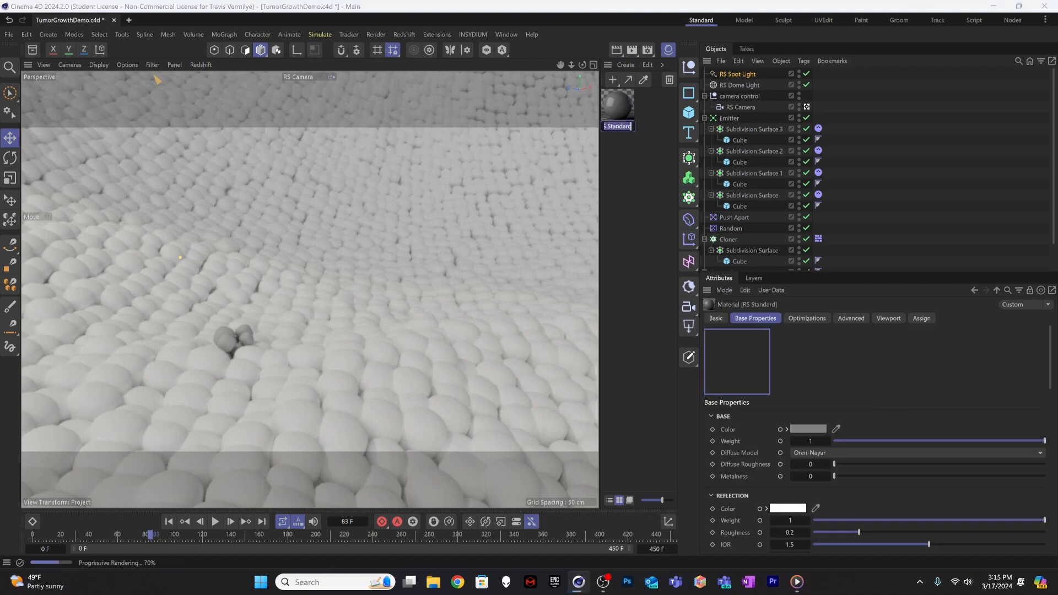
pyautogui.write('he')
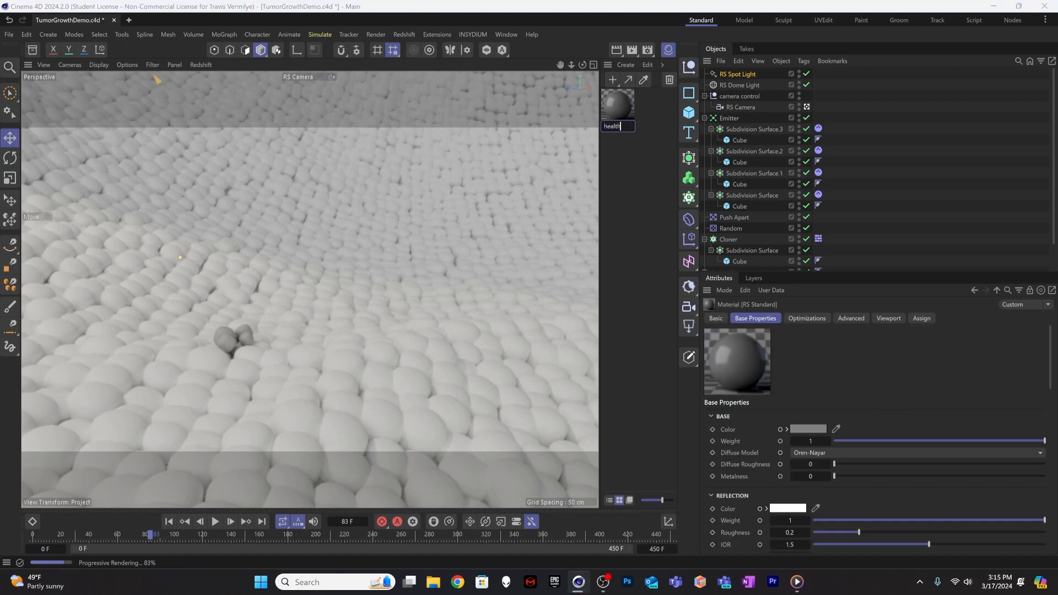
pyautogui.write('alth')
pyautogui.press('Return')
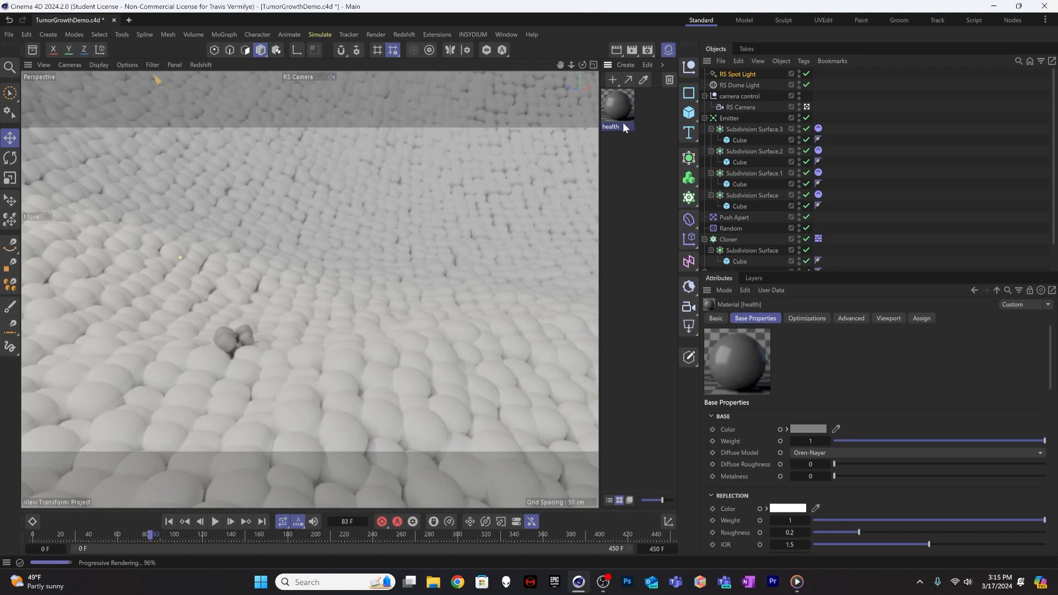
pyautogui.doubleClick(625, 126)
pyautogui.press('Return')
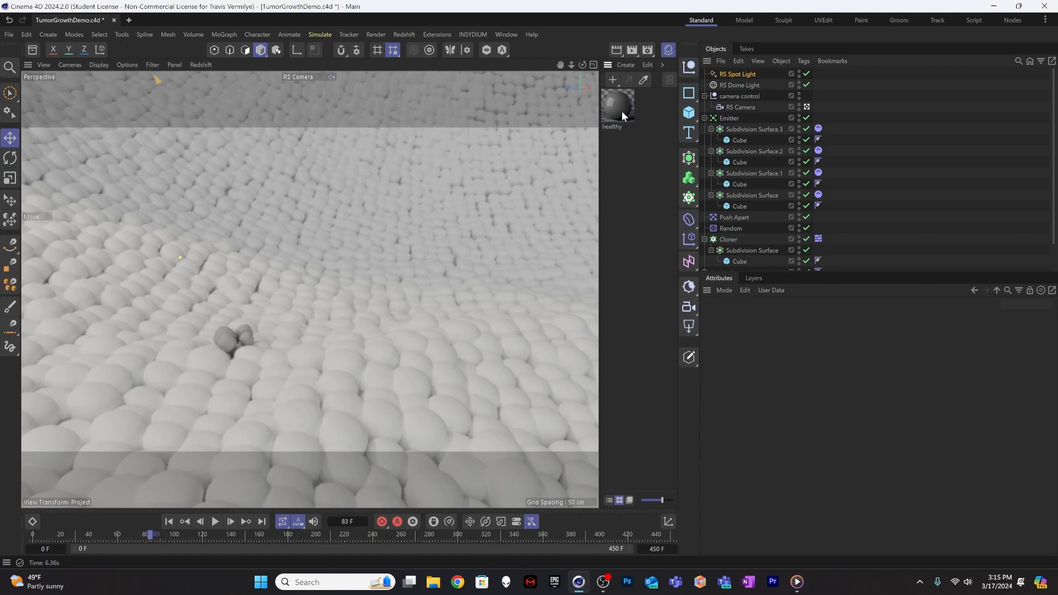
# Set the healthy material's base color to a salmon pink with RGB 228, 86, 76
pyautogui.click(794, 429)
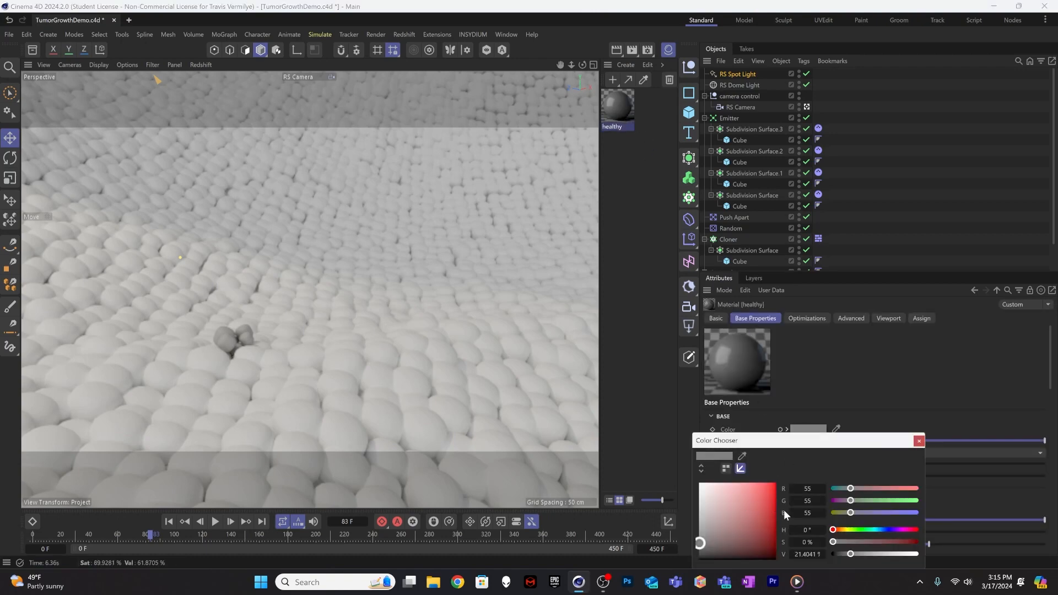
pyautogui.moveTo(857, 489); pyautogui.dragTo(877, 488)
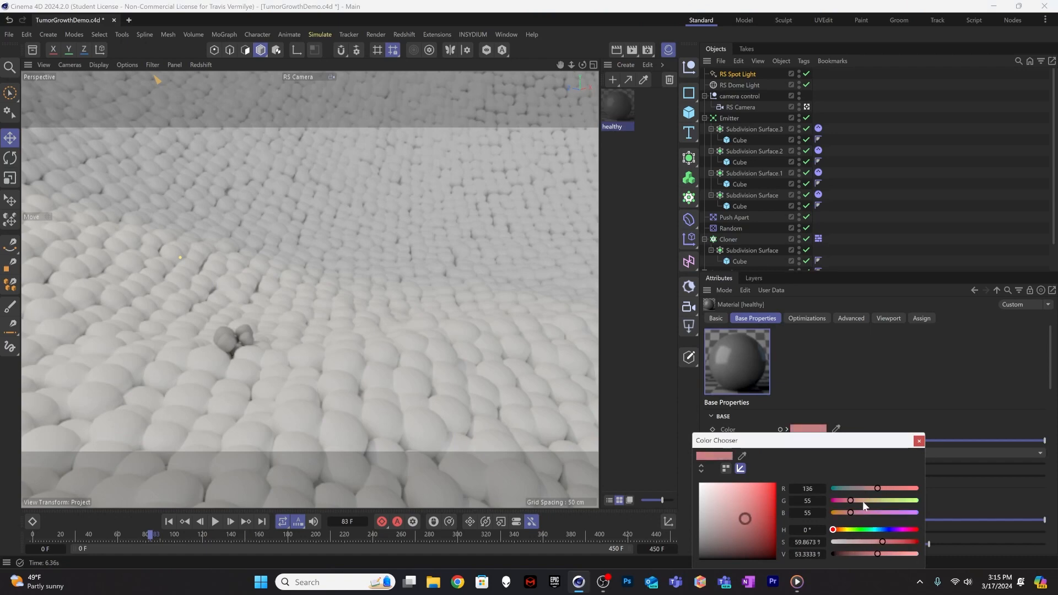
pyautogui.moveTo(747, 518)
pyautogui.mouseDown()
pyautogui.moveTo(742, 489)
pyautogui.moveTo(750, 490)
pyautogui.mouseUp()
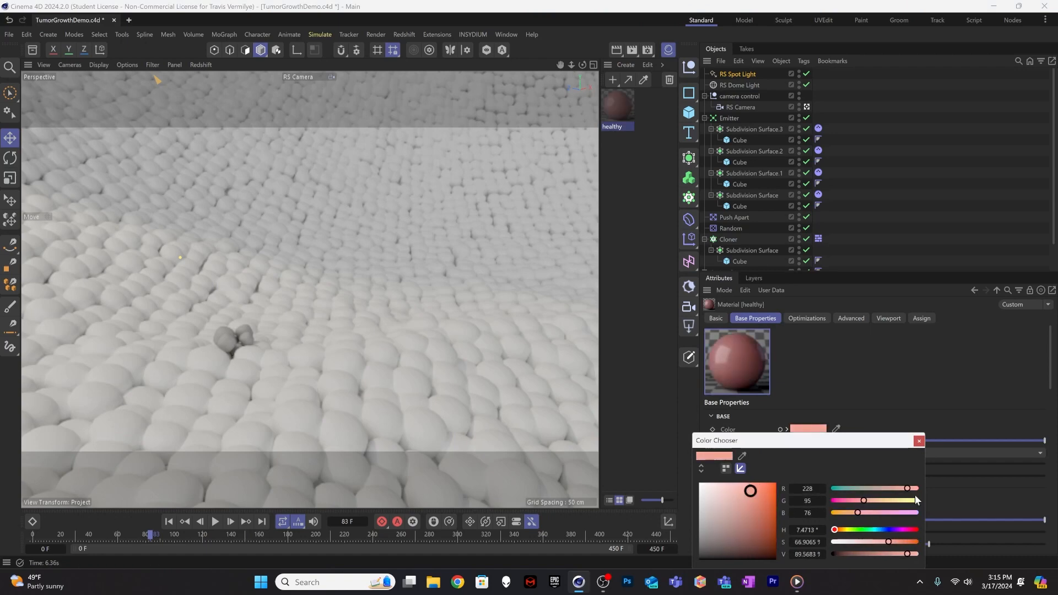
pyautogui.moveTo(865, 501); pyautogui.dragTo(860, 501)
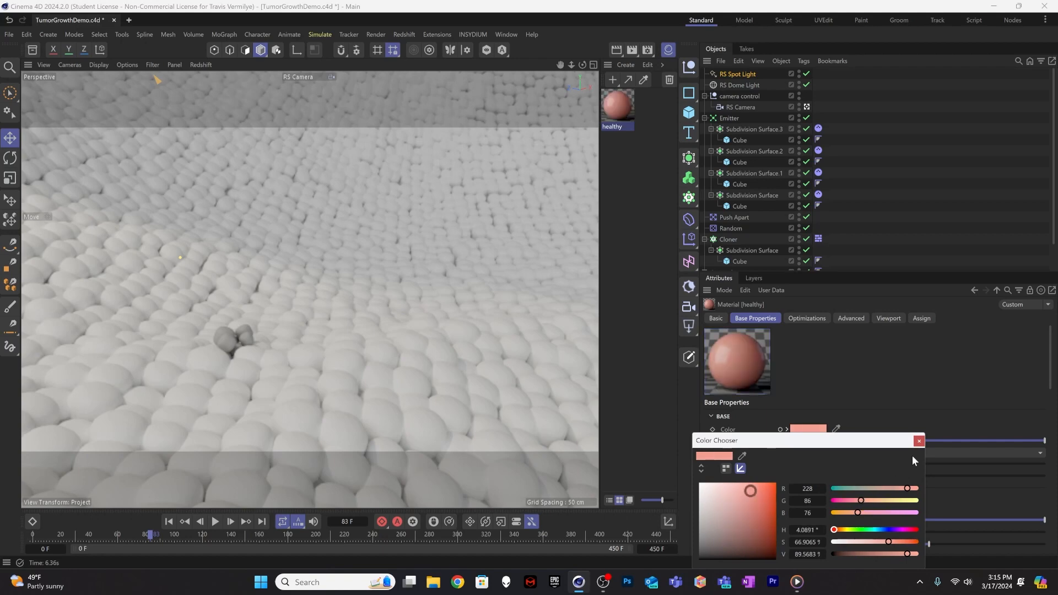
pyautogui.click(918, 441)
# Set the healthy material's reflection weight to 0.5
pyautogui.click(787, 516)
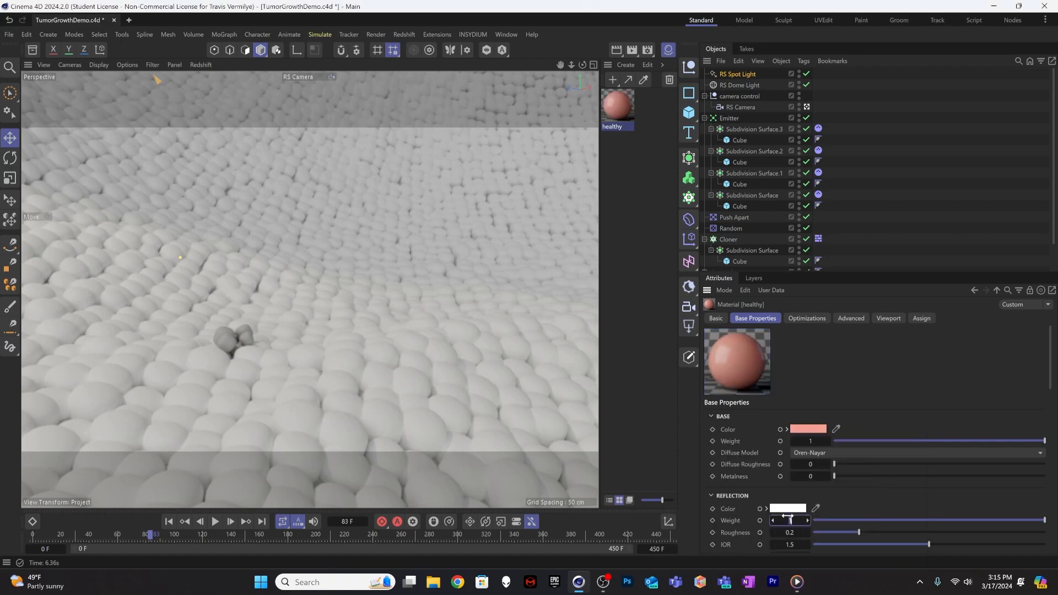
pyautogui.write('0.5')
pyautogui.press('Return')
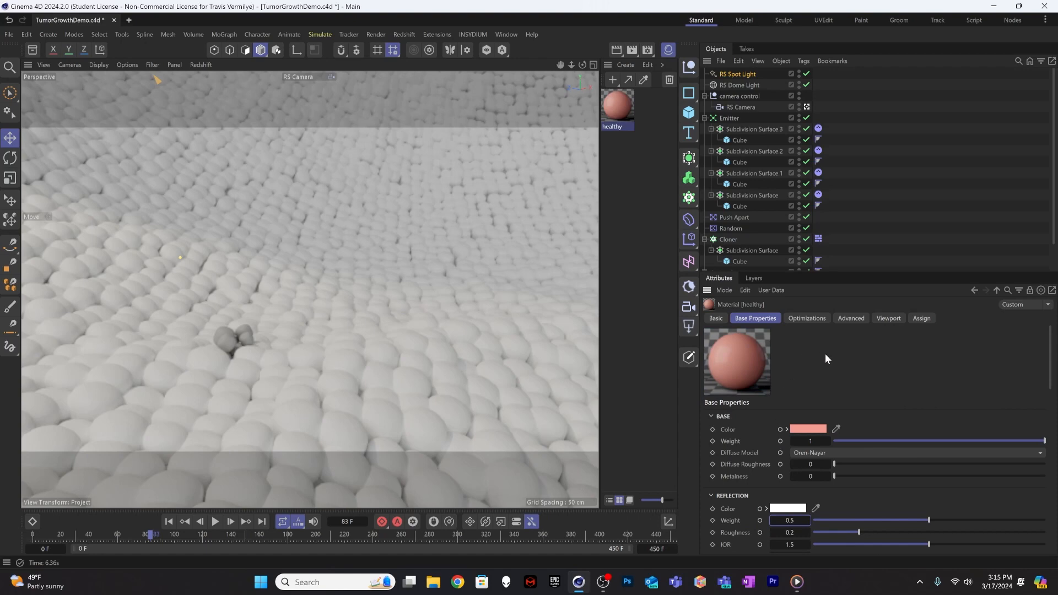
# Restore the healthy material's reflection weight to 1 and set its reflection roughness to 0.5
pyautogui.scroll(-3, 769, 474)
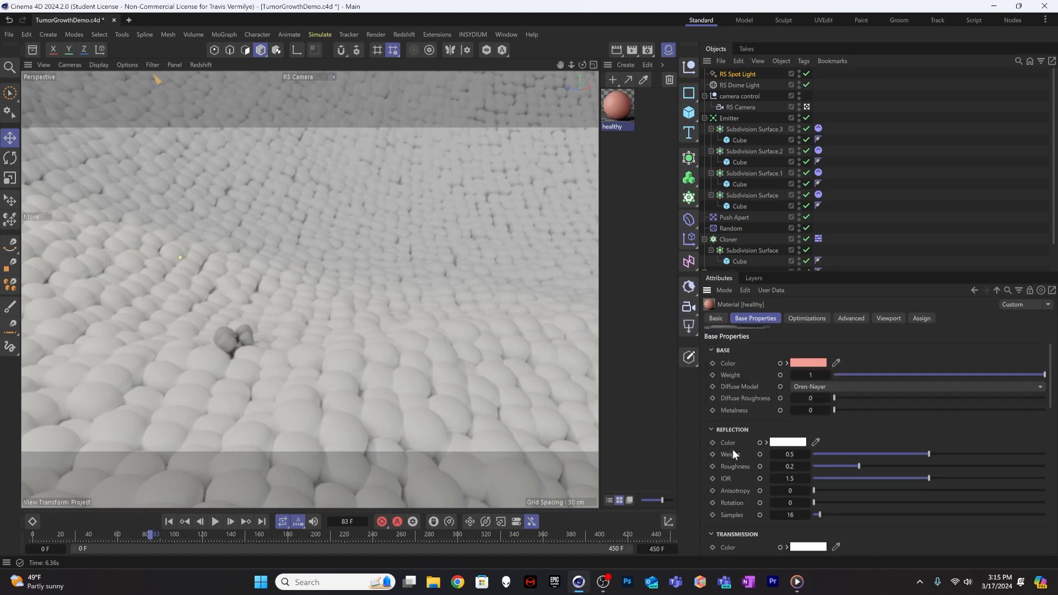
pyautogui.doubleClick(787, 455)
pyautogui.doubleClick(792, 467)
pyautogui.write('0.5')
pyautogui.press('Return')
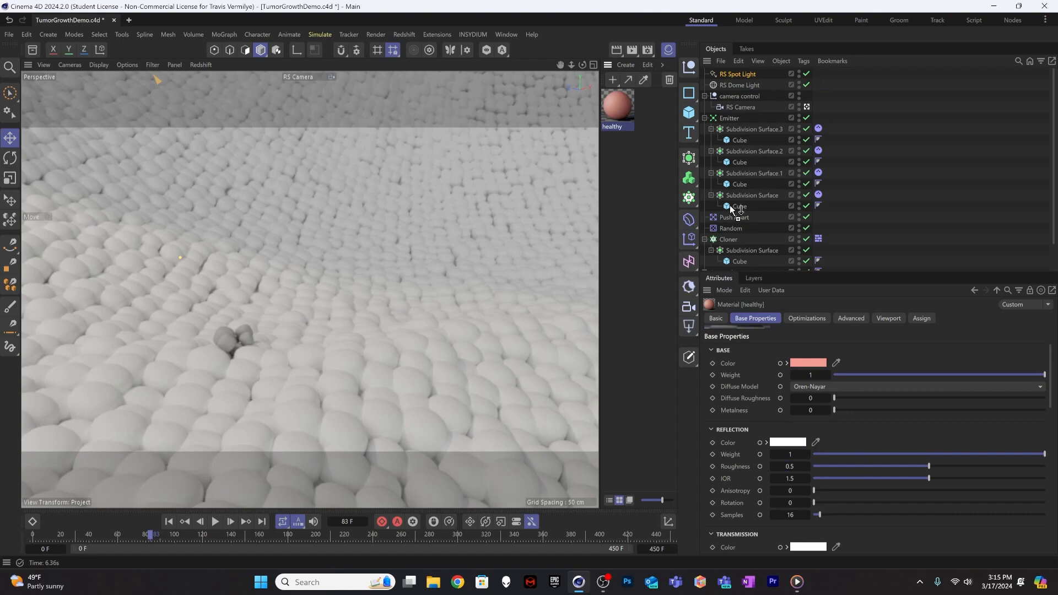
# Apply the healthy material to the Cloner and to the Landscape
pyautogui.moveTo(731, 208); pyautogui.dragTo(731, 239)
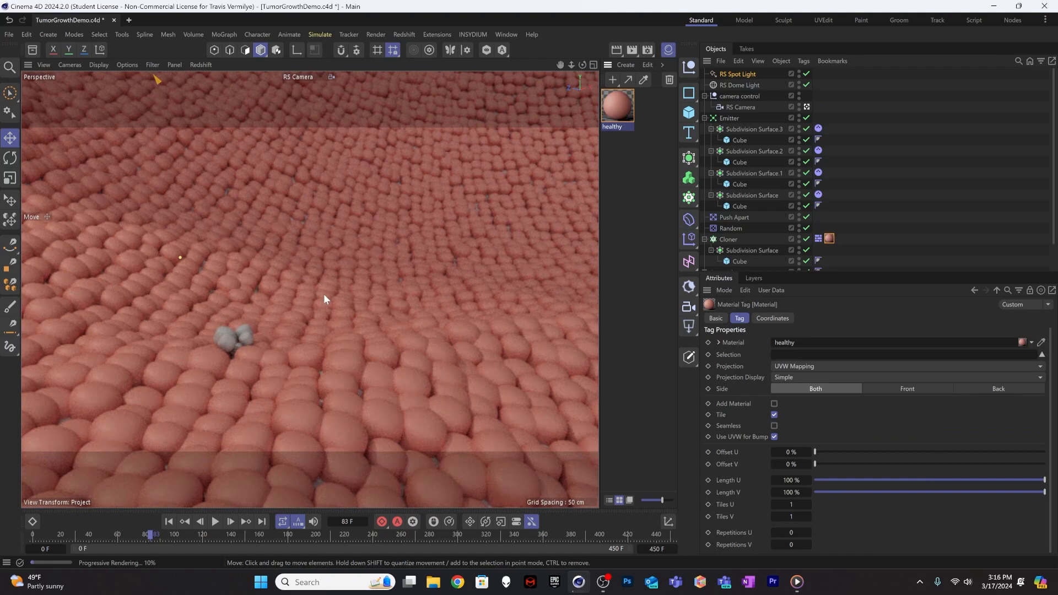
pyautogui.scroll(-2, 767, 243)
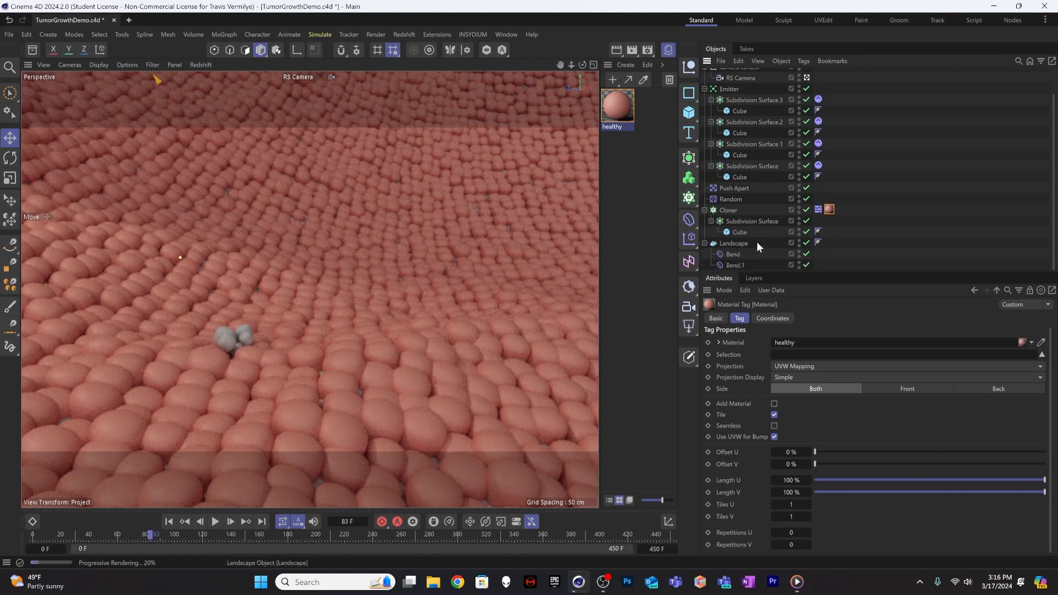
pyautogui.moveTo(678, 197); pyautogui.dragTo(733, 242)
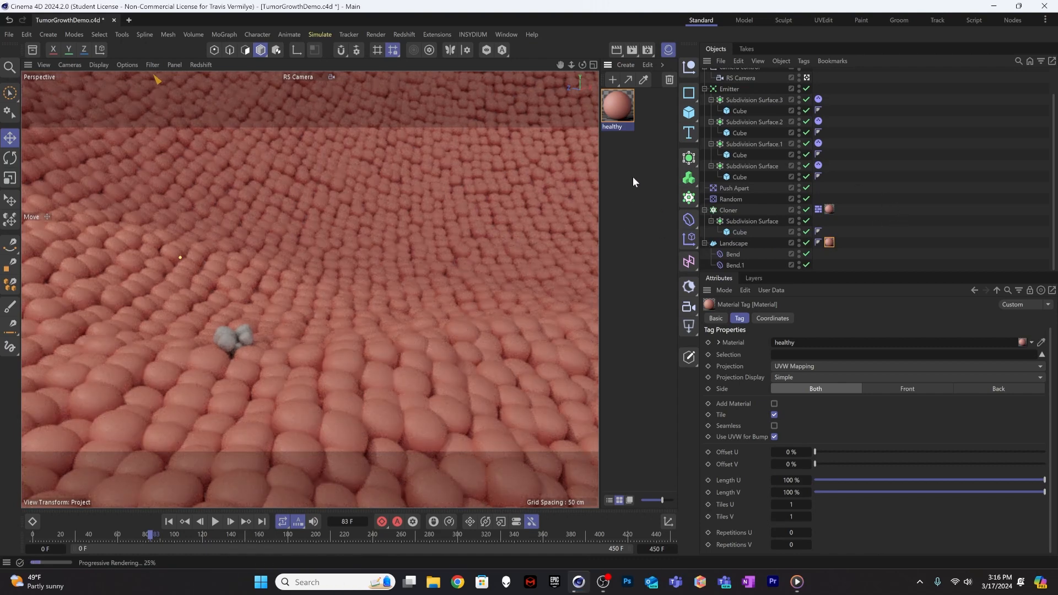
# Duplicate the healthy material
pyautogui.click(646, 155)
pyautogui.keyDown('ctrl'); pyautogui.moveTo(643, 175); pyautogui.dragTo(644, 176); pyautogui.keyUp('ctrl')
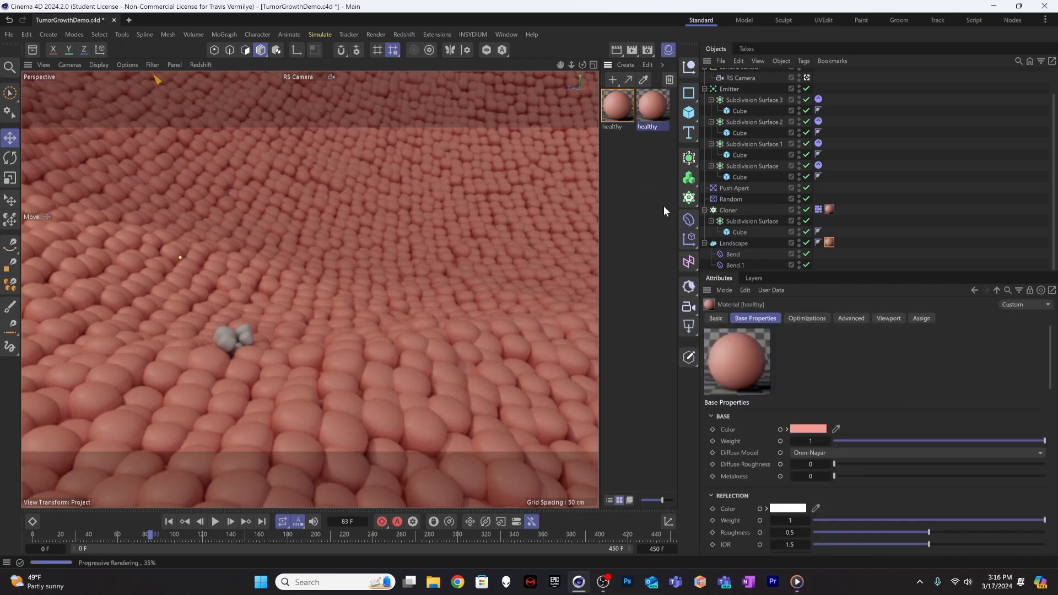
# Change the duplicated material's base color to a dark plum and apply it to the Emitter
pyautogui.click(805, 429)
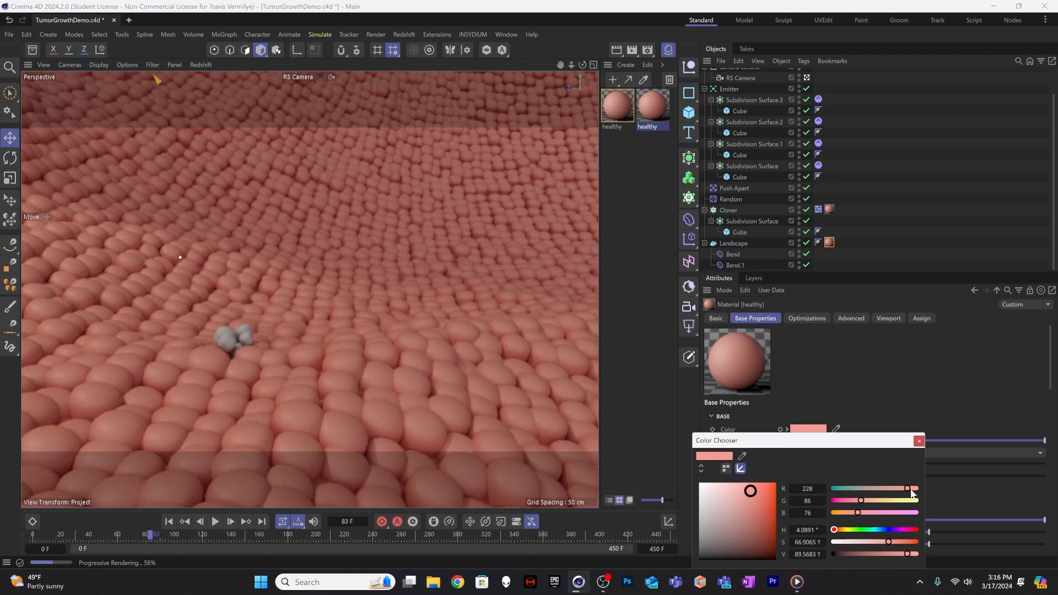
pyautogui.moveTo(909, 489); pyautogui.dragTo(887, 490)
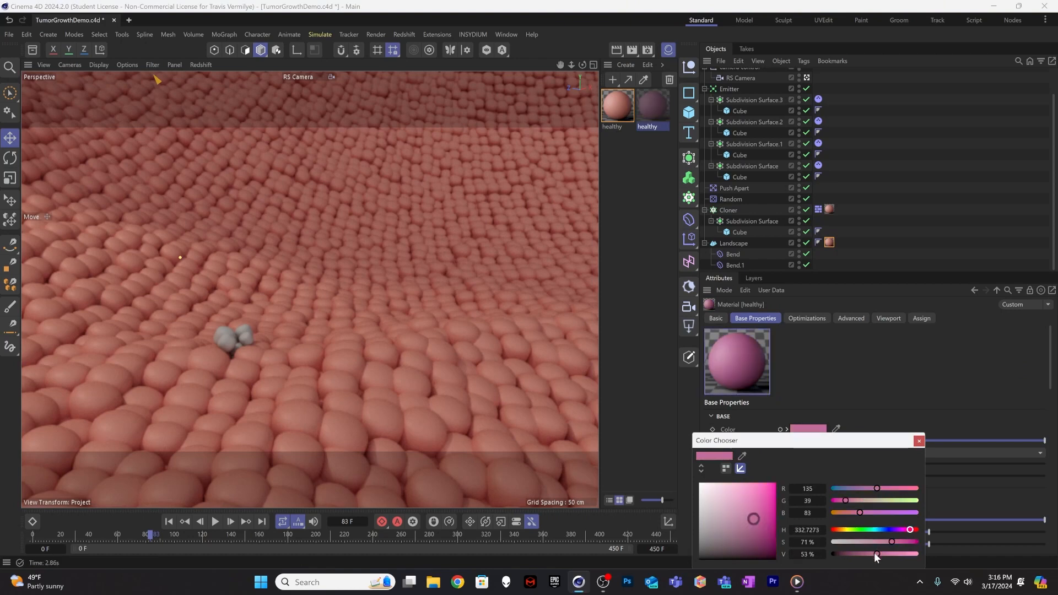
pyautogui.click(874, 552)
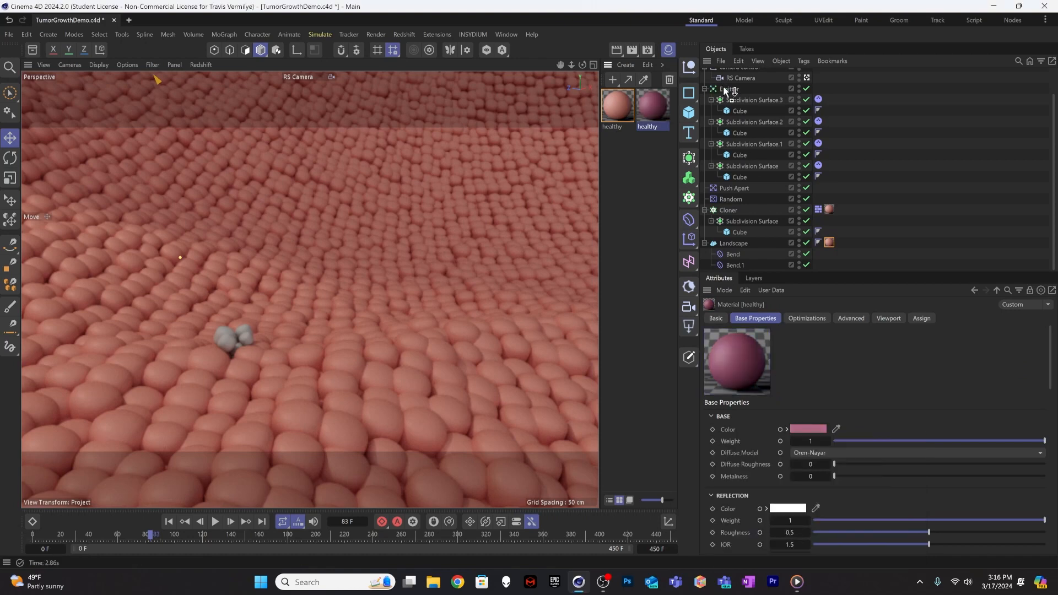
pyautogui.moveTo(725, 88); pyautogui.dragTo(727, 89)
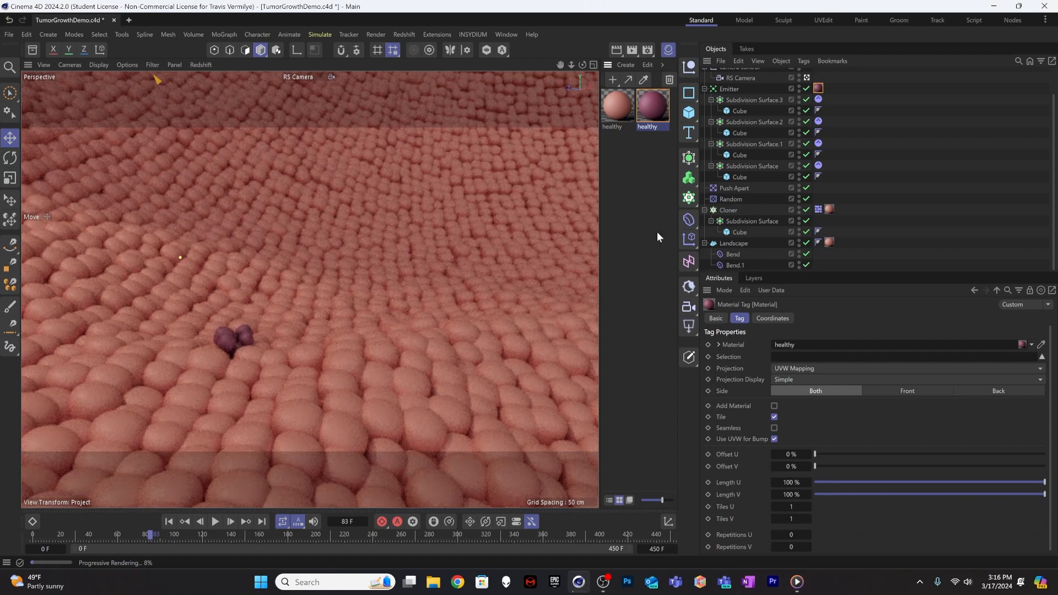
# Set the transmission weight of the plum-colored material to 0.3
pyautogui.click(620, 107)
pyautogui.keyDown('ctrl'); pyautogui.click(651, 113); pyautogui.keyUp('ctrl')
pyautogui.click(650, 111)
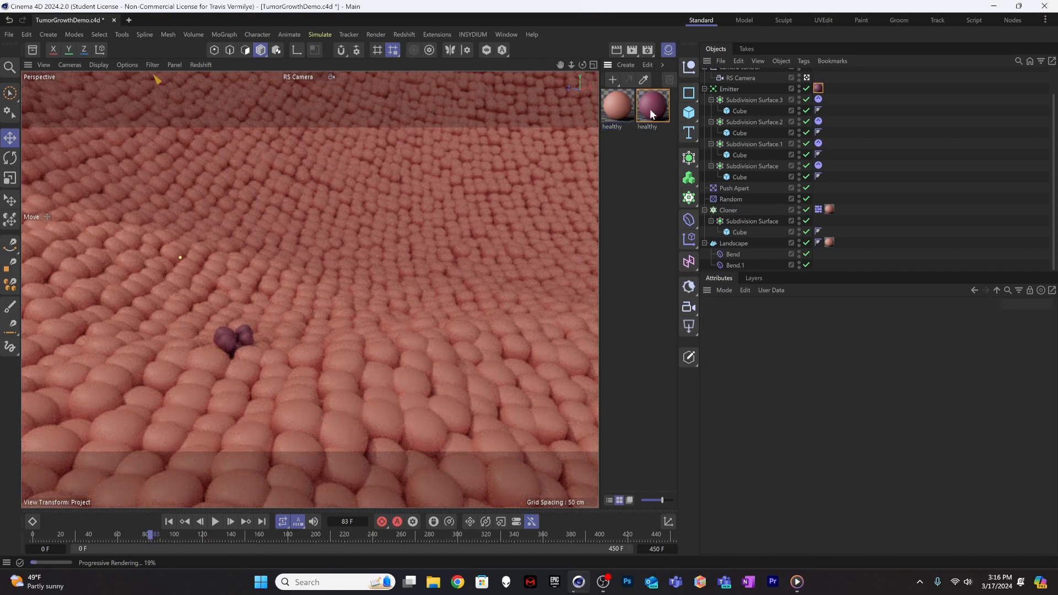
pyautogui.scroll(-4, 772, 479)
pyautogui.scroll(-3, 785, 479)
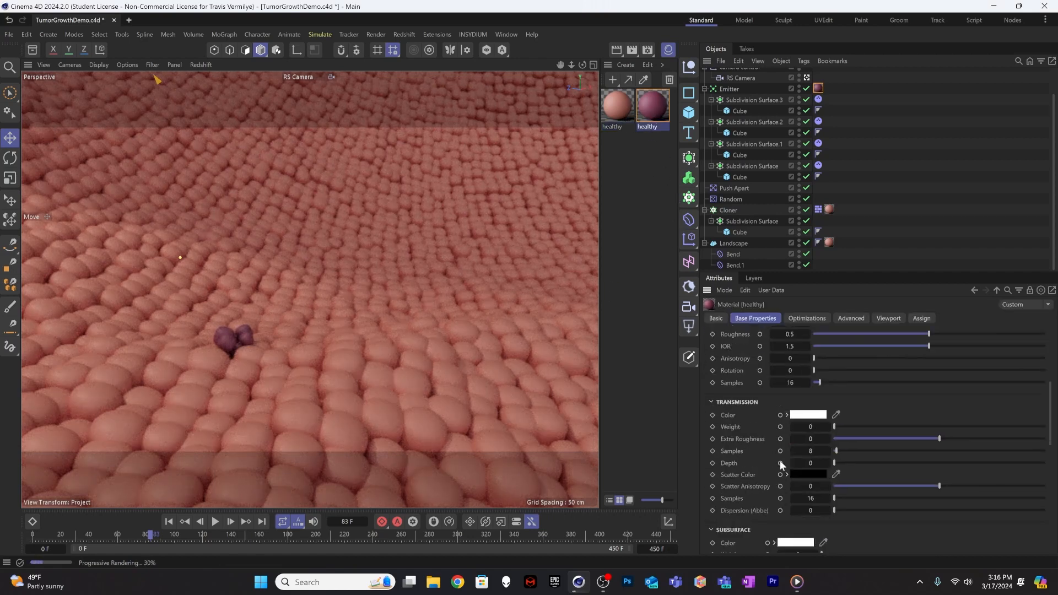
pyautogui.click(813, 426)
pyautogui.write('0.3')
pyautogui.press('Return')
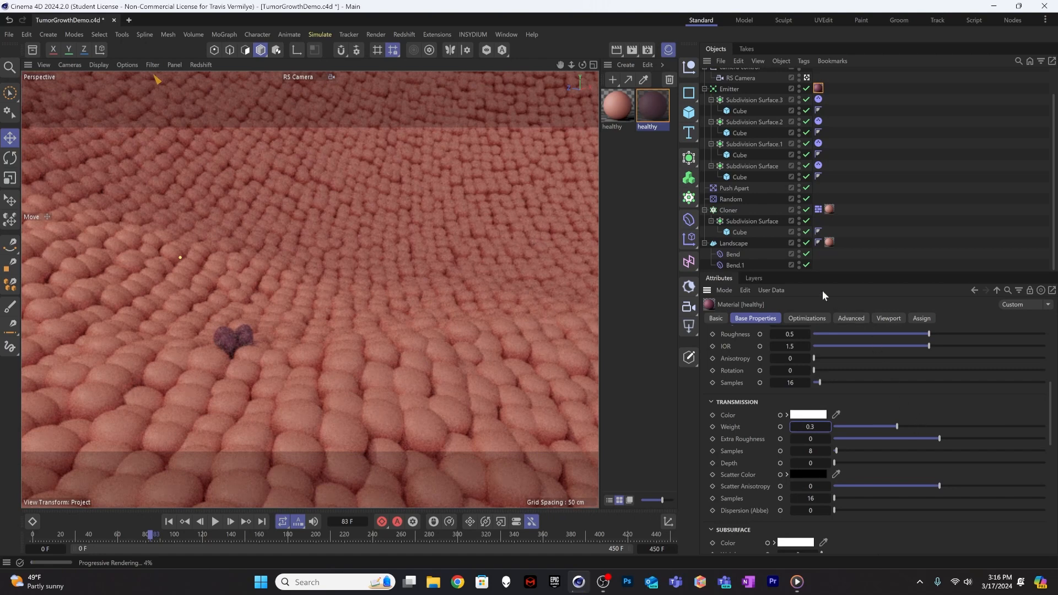
# Brighten the plum-colored material's base color to a pinkish tone with RGB 172, 64, 82
pyautogui.click(617, 114)
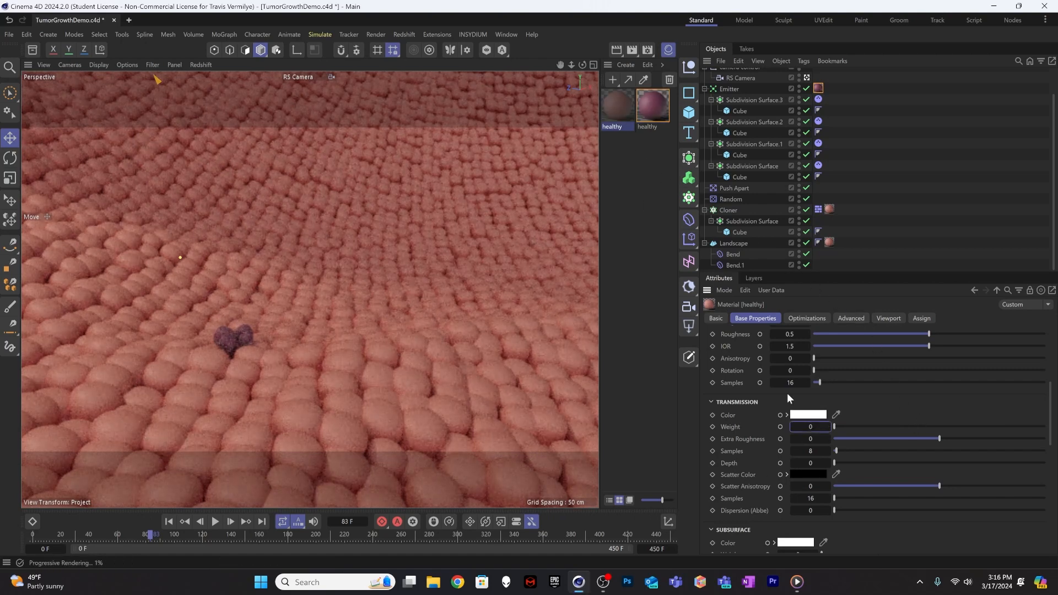
pyautogui.click(652, 225)
pyautogui.click(663, 118)
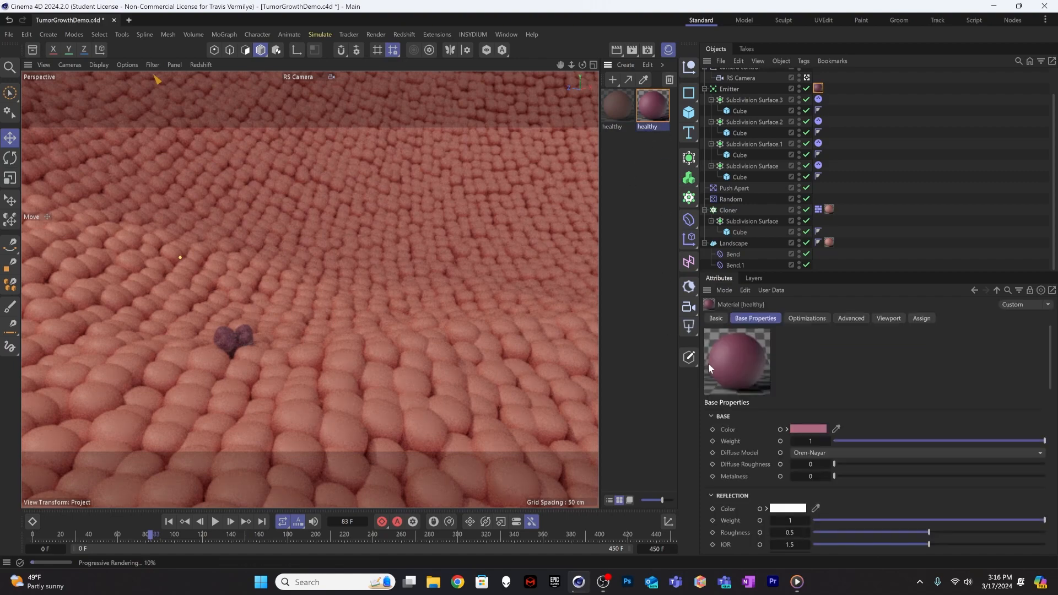
pyautogui.click(805, 429)
pyautogui.moveTo(747, 522); pyautogui.dragTo(747, 507)
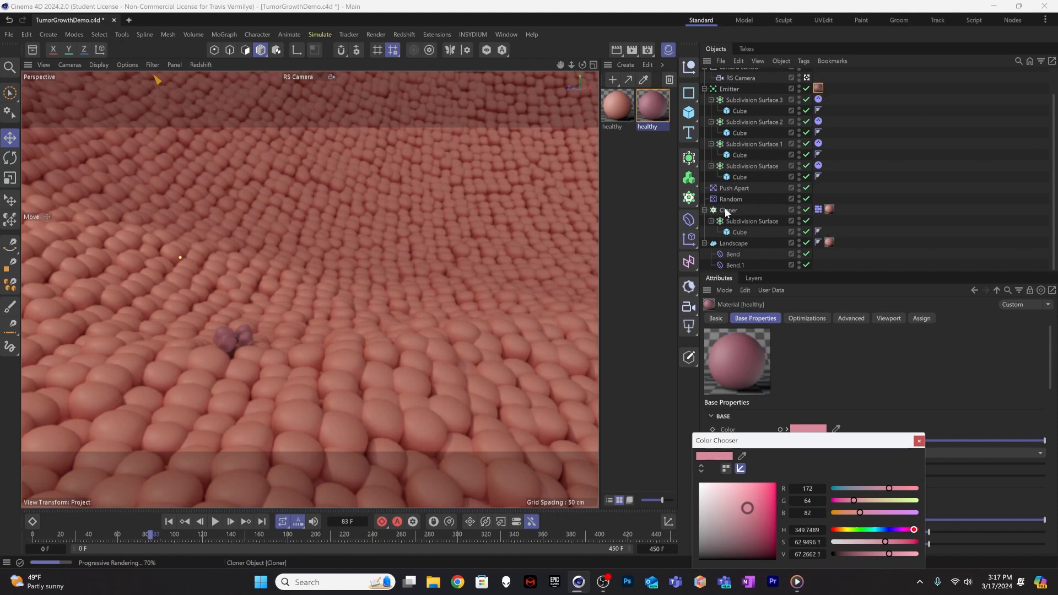
# Look through the RS Spot Light, orbit it to re-aim its beam on the cells around the tumor, and return to the RS Camera view
pyautogui.scroll(2, 748, 147)
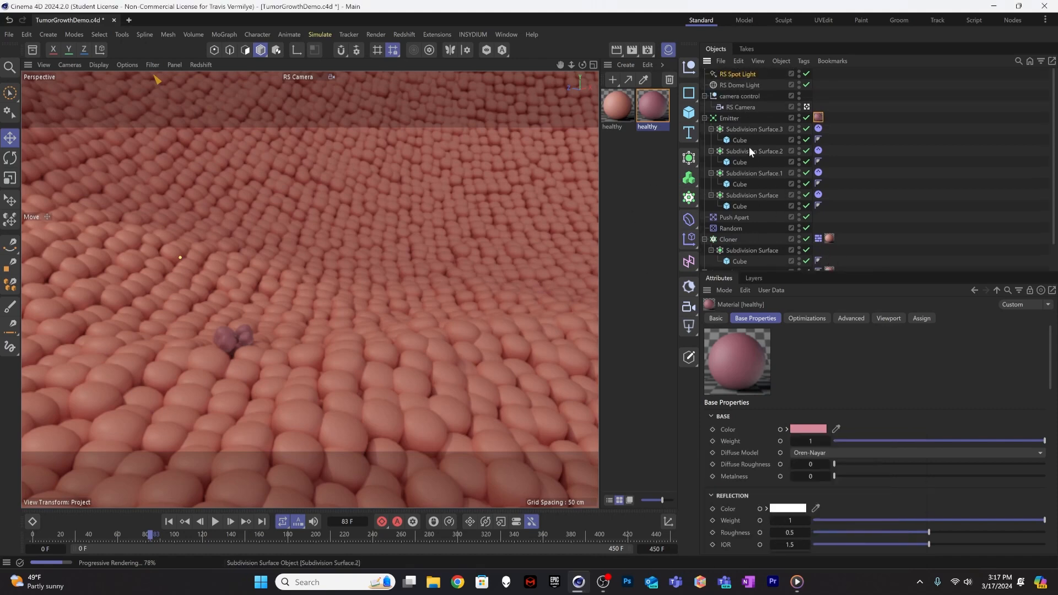
pyautogui.click(740, 64)
pyautogui.click(683, 136)
pyautogui.click(738, 74)
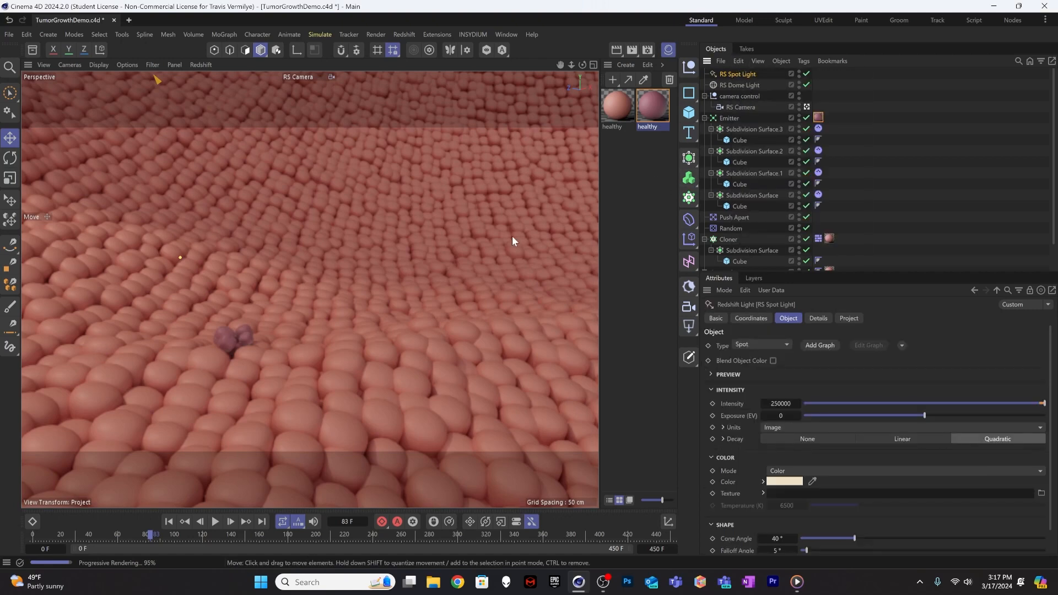
pyautogui.press('t')
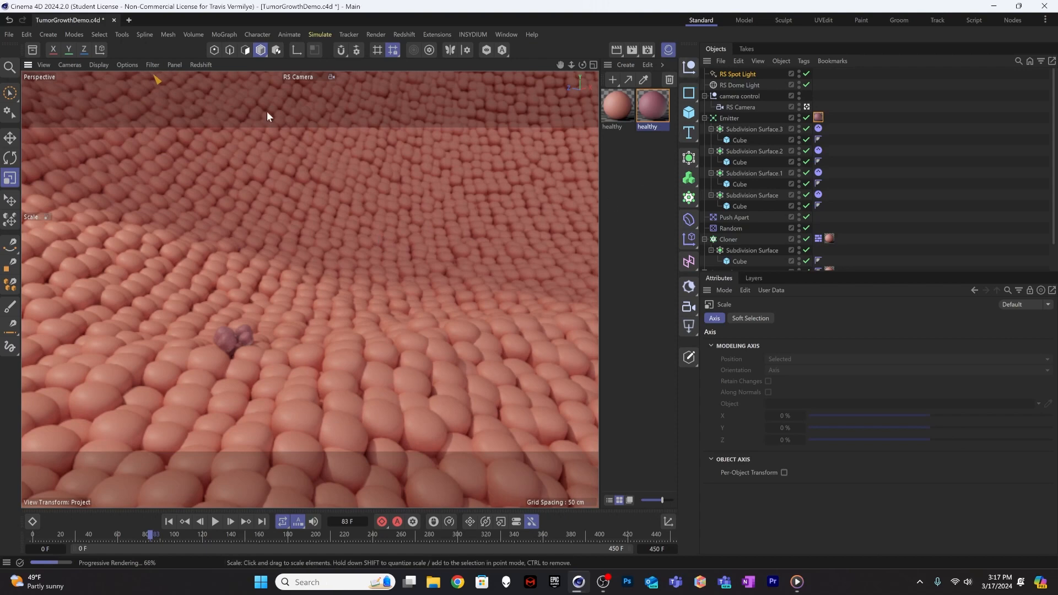
pyautogui.click(196, 64)
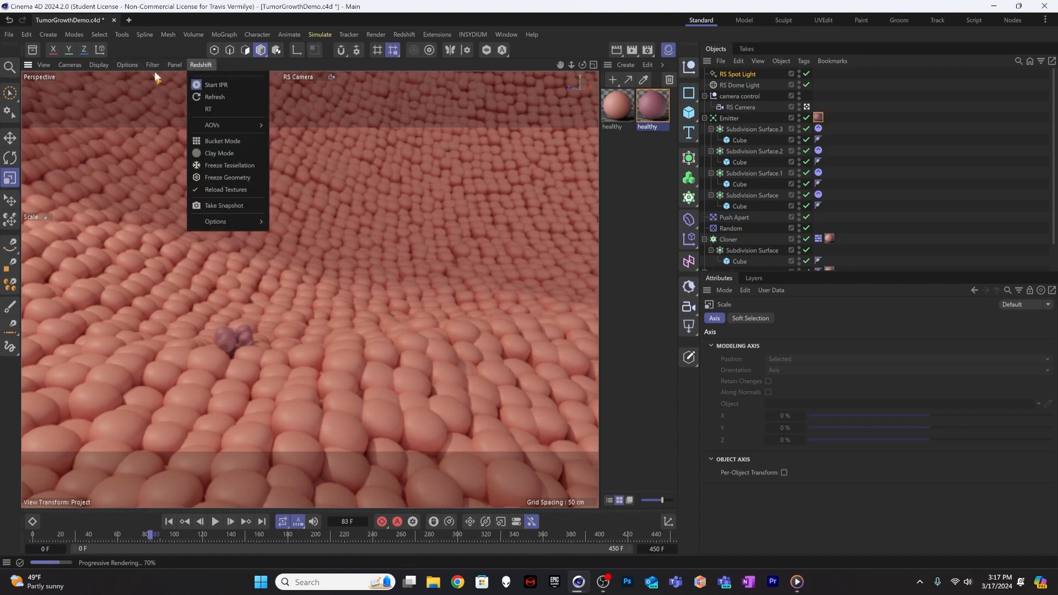
pyautogui.click(67, 65)
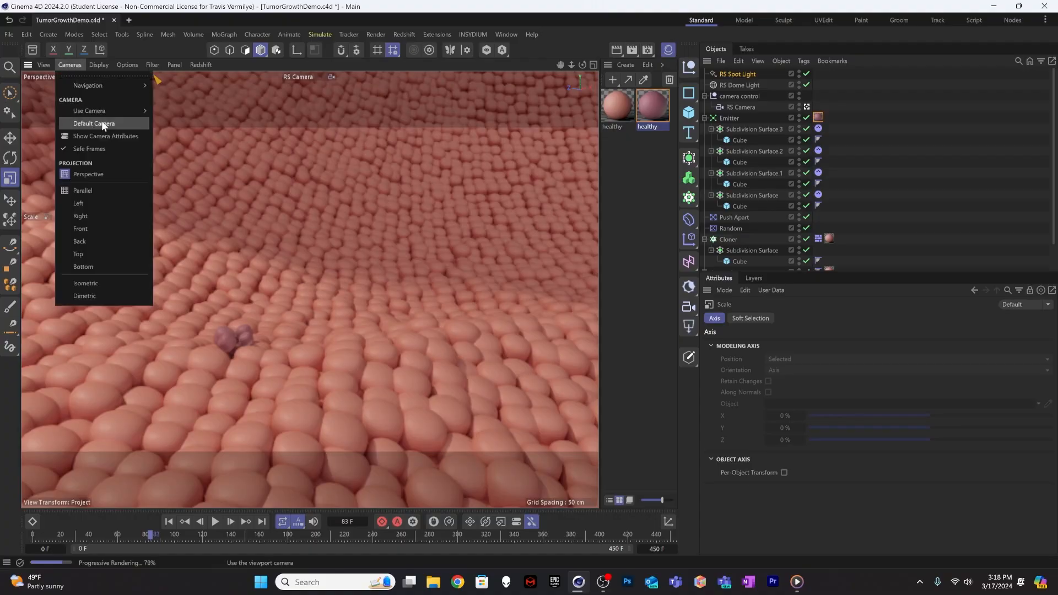
pyautogui.moveTo(126, 117)
pyautogui.click(174, 130)
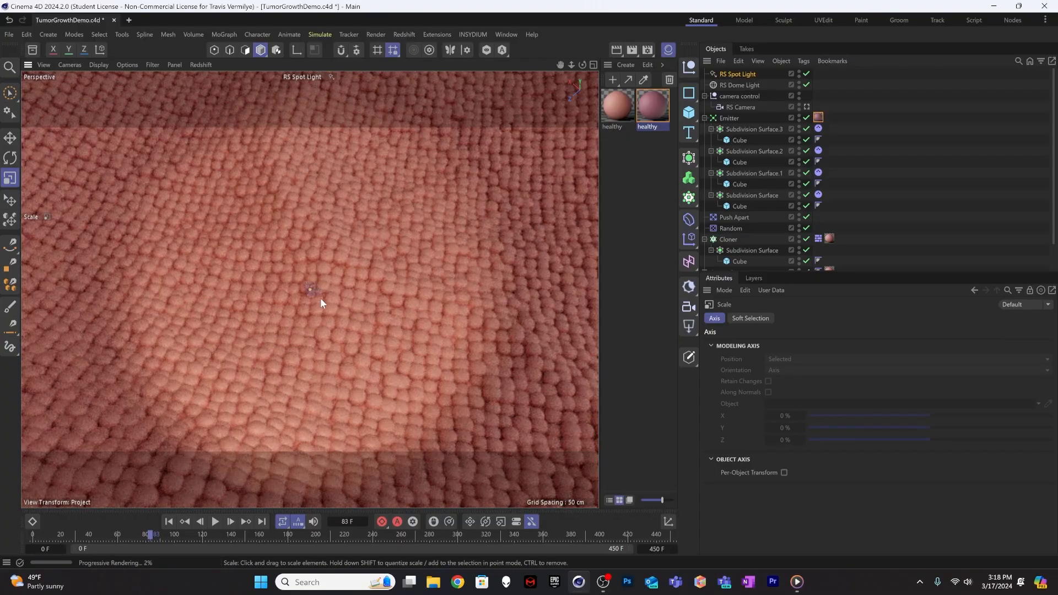
pyautogui.keyDown('alt'); pyautogui.moveTo(317, 290); pyautogui.dragTo(375, 303); pyautogui.keyUp('alt')
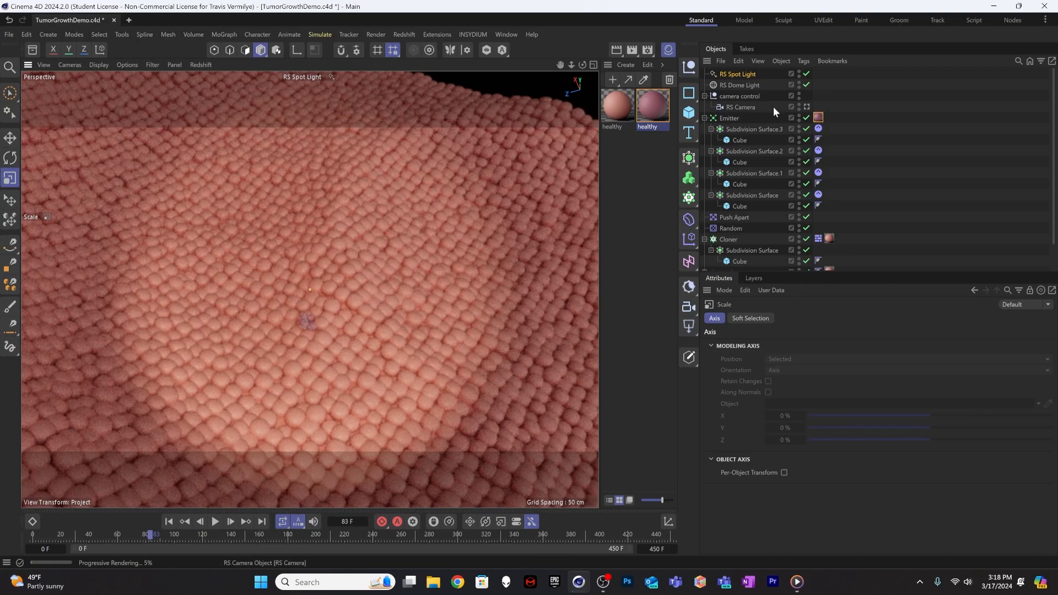
pyautogui.click(806, 107)
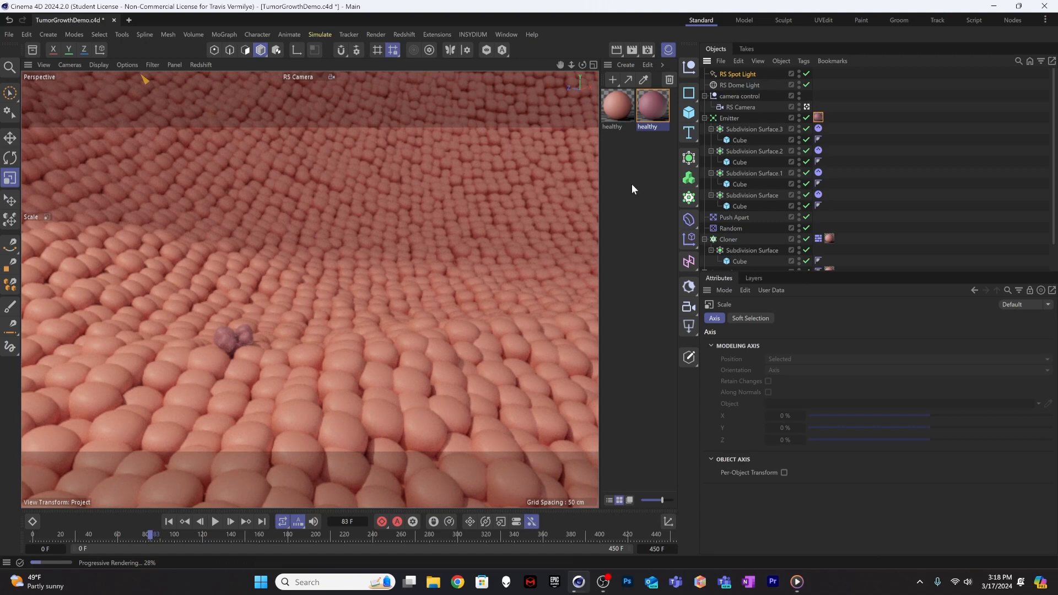
# Set up the RS Camera's depth of field with the Emitter as focus object, Bokeh enabled and an aperture of 1
pyautogui.click(738, 106)
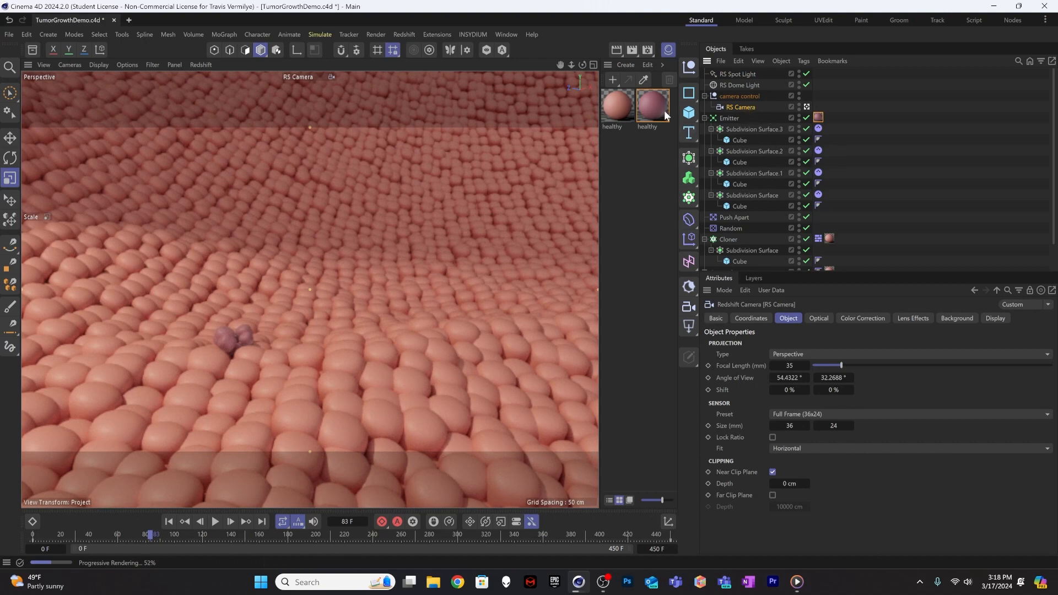
pyautogui.click(730, 120)
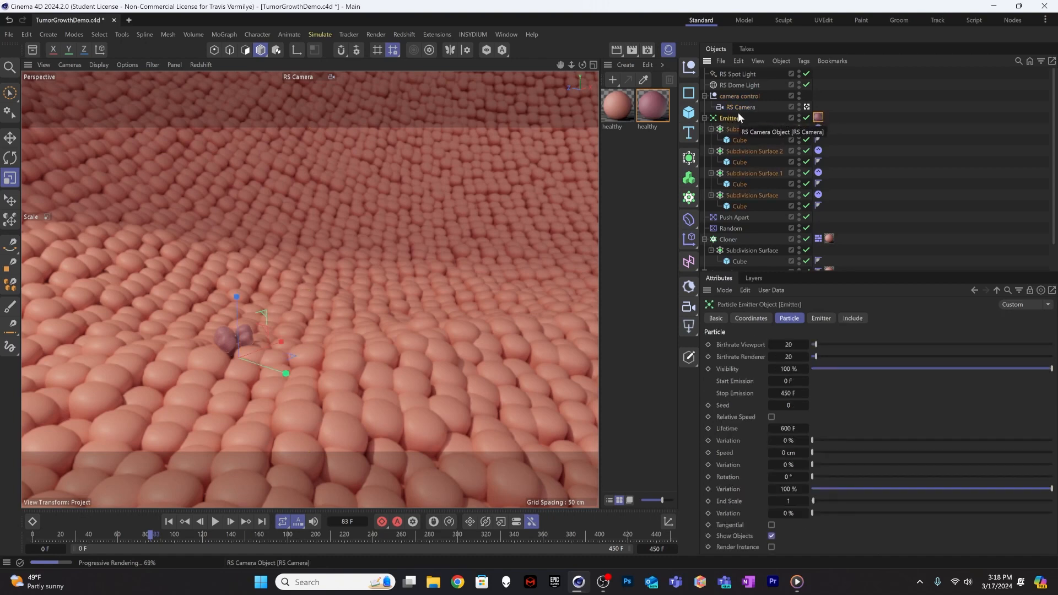
pyautogui.click(740, 106)
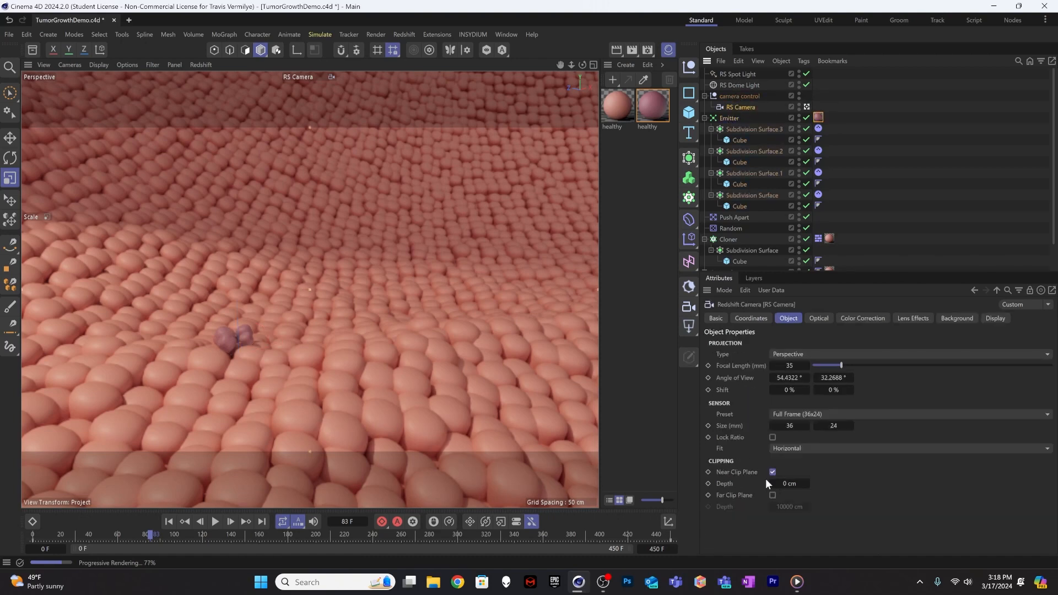
pyautogui.click(818, 318)
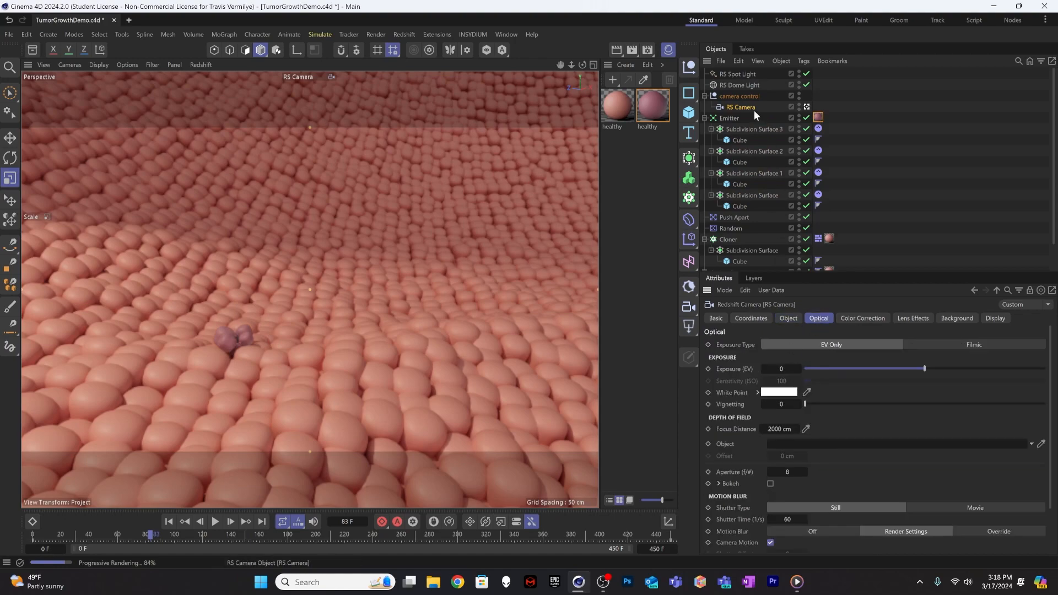
pyautogui.moveTo(731, 118); pyautogui.dragTo(781, 443)
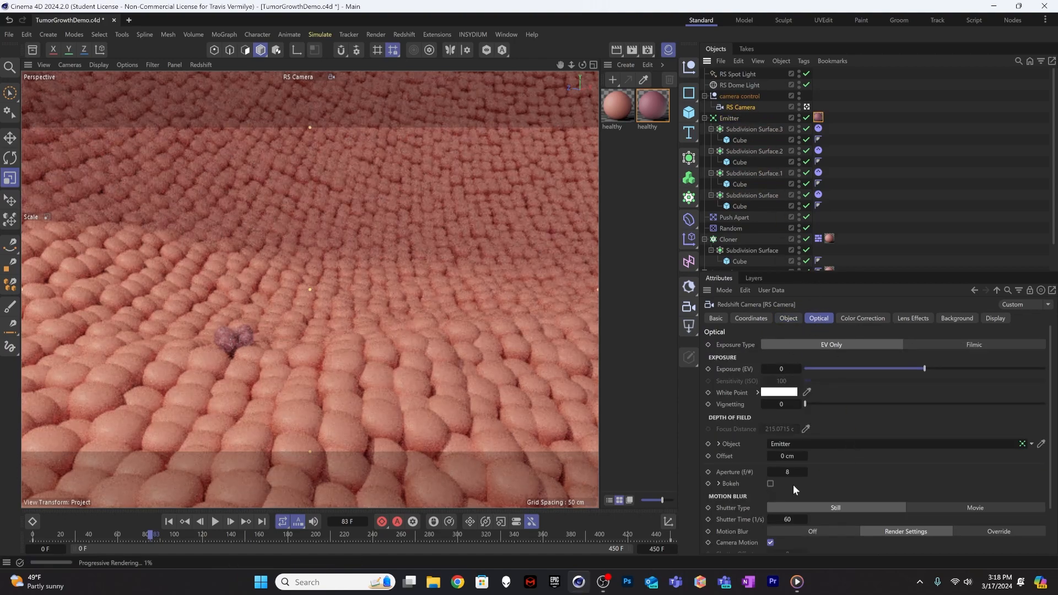
pyautogui.click(770, 483)
pyautogui.click(793, 472)
pyautogui.write('1')
pyautogui.press('Return')
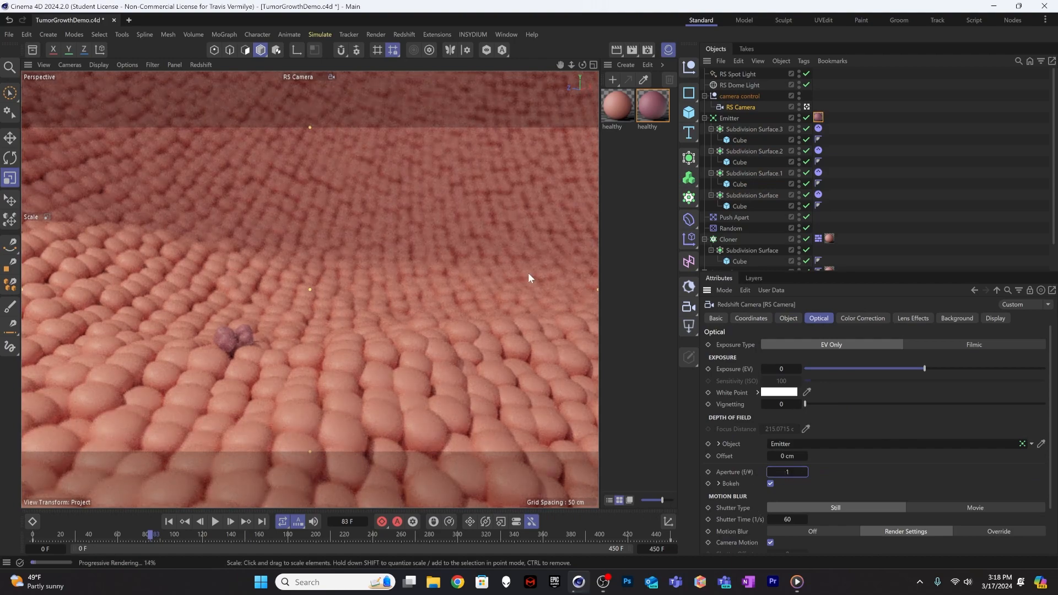
# Bring up the render settings with Redshift as the renderer and switch the viewport's interactive rendering to Bucket Mode
pyautogui.click(648, 49)
pyautogui.click(728, 66)
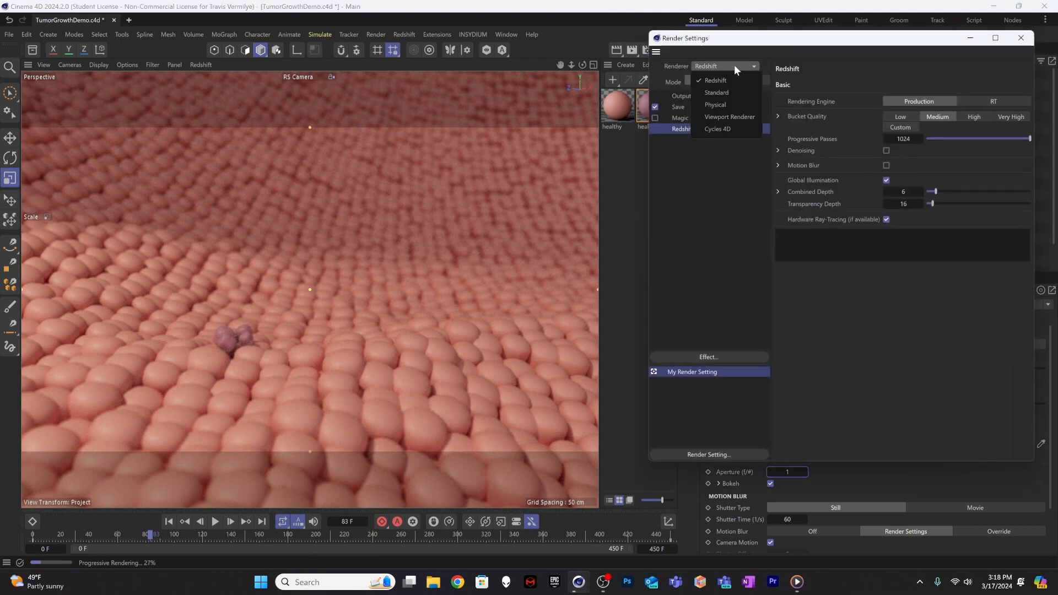
pyautogui.click(726, 79)
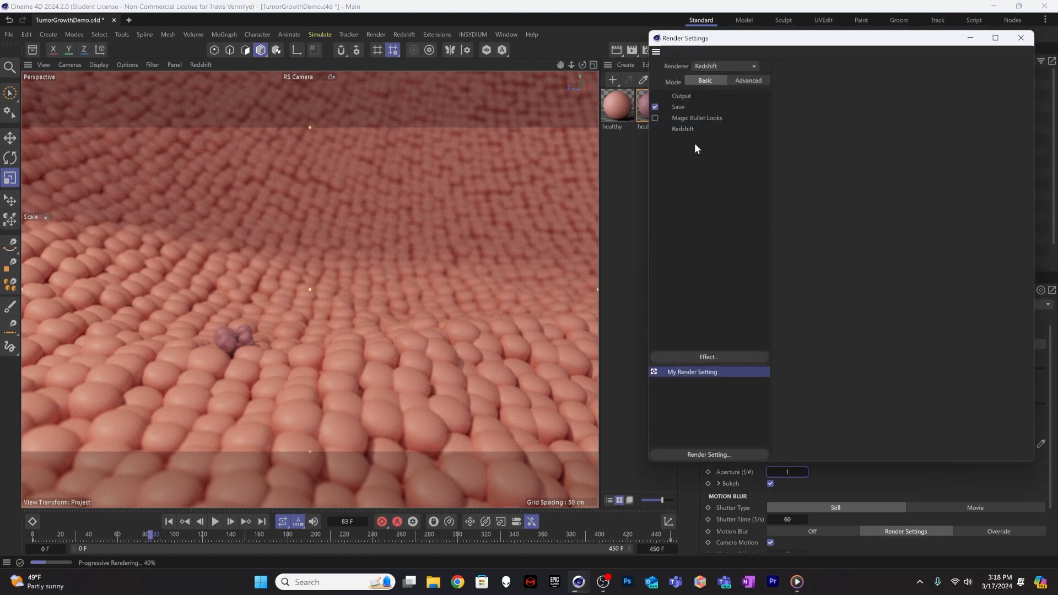
pyautogui.moveTo(802, 44); pyautogui.dragTo(604, 63)
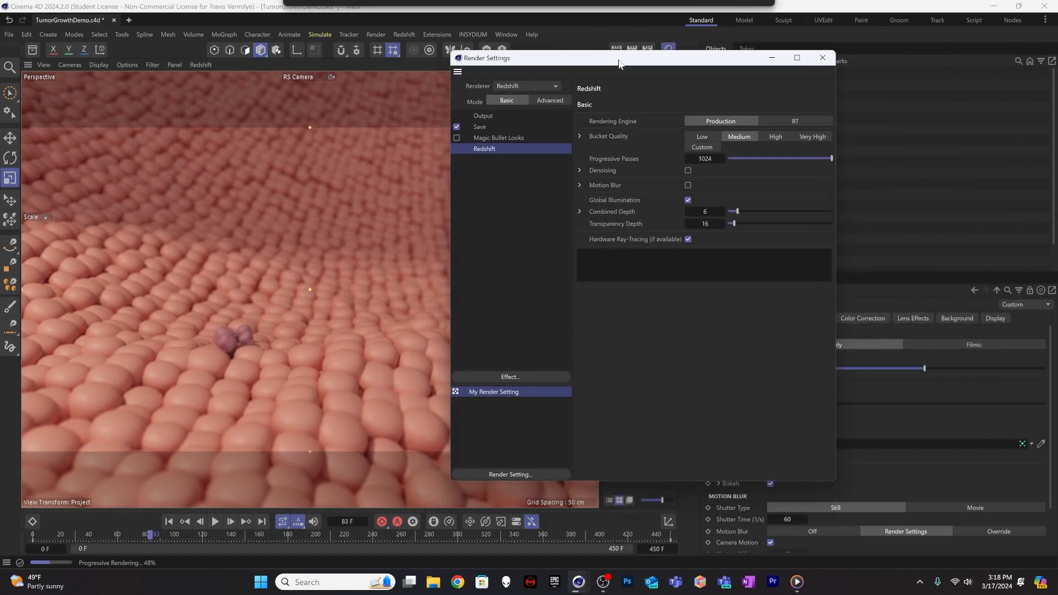
pyautogui.click(201, 64)
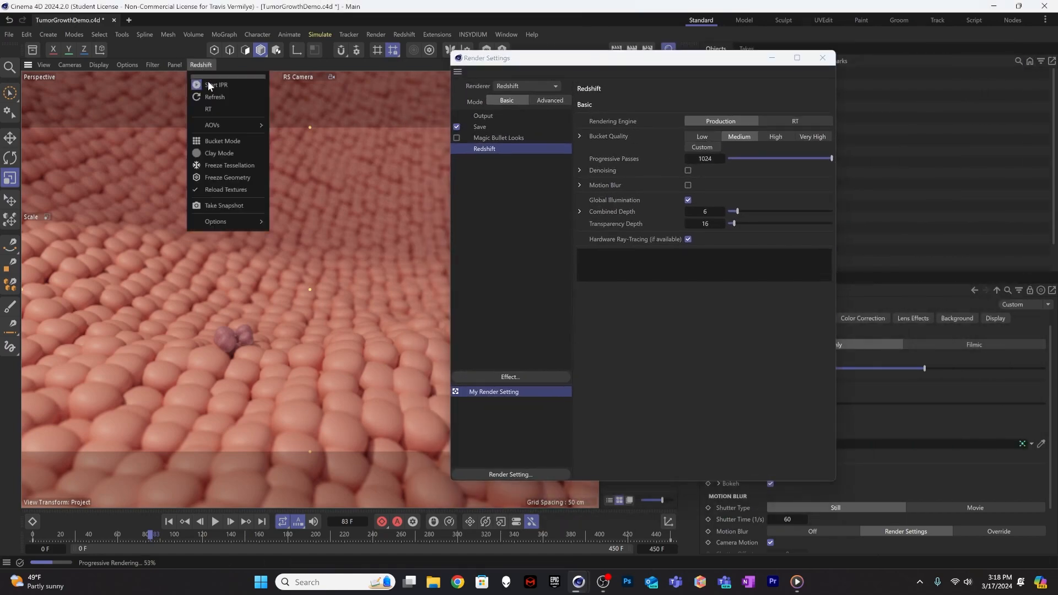
pyautogui.click(219, 139)
pyautogui.moveTo(485, 57); pyautogui.dragTo(583, 68)
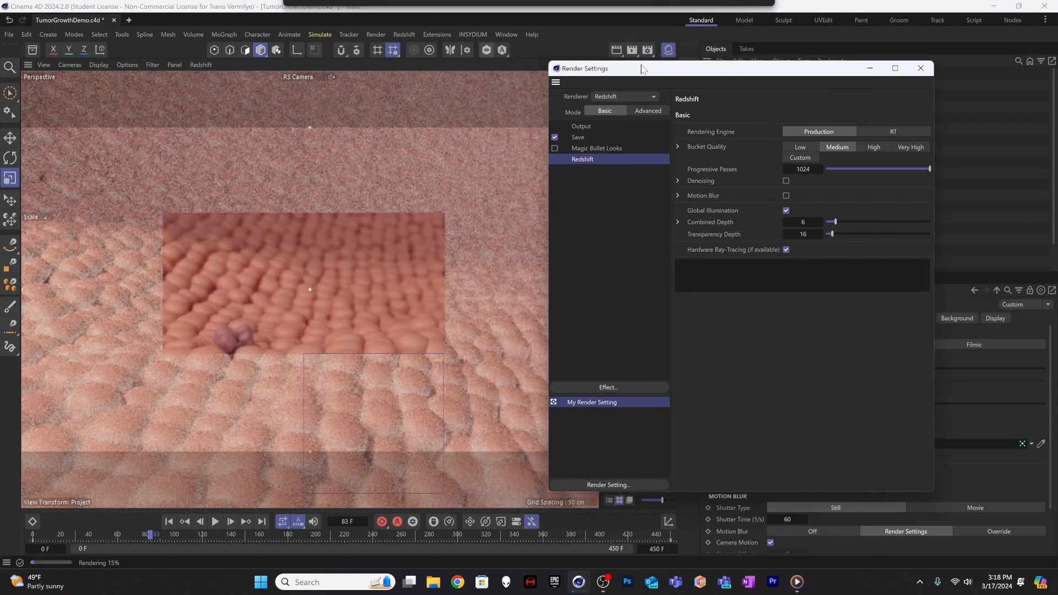
pyautogui.moveTo(696, 71); pyautogui.dragTo(636, 65)
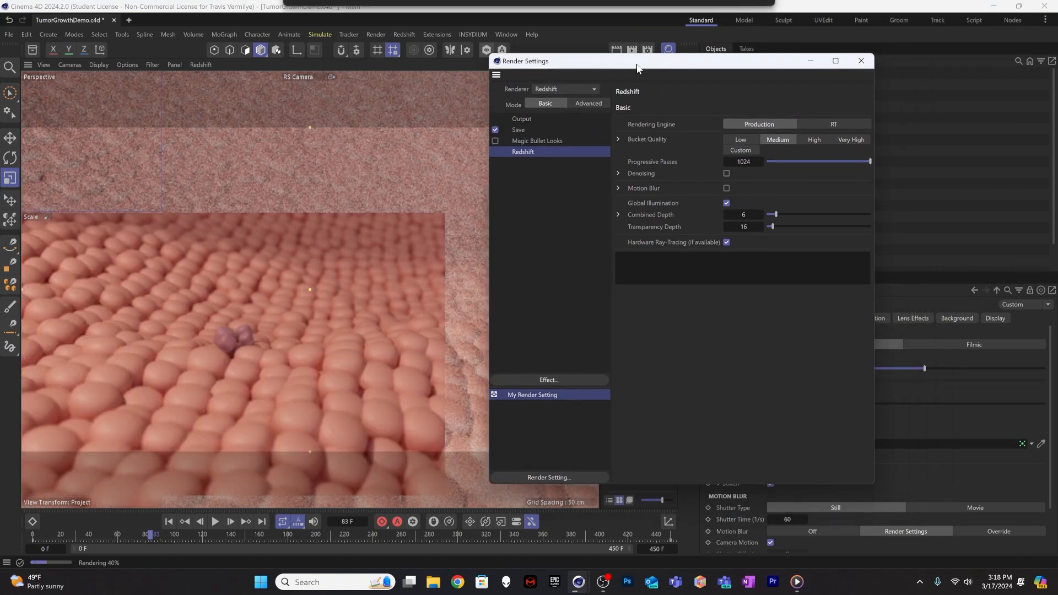
pyautogui.moveTo(754, 66); pyautogui.dragTo(703, 58)
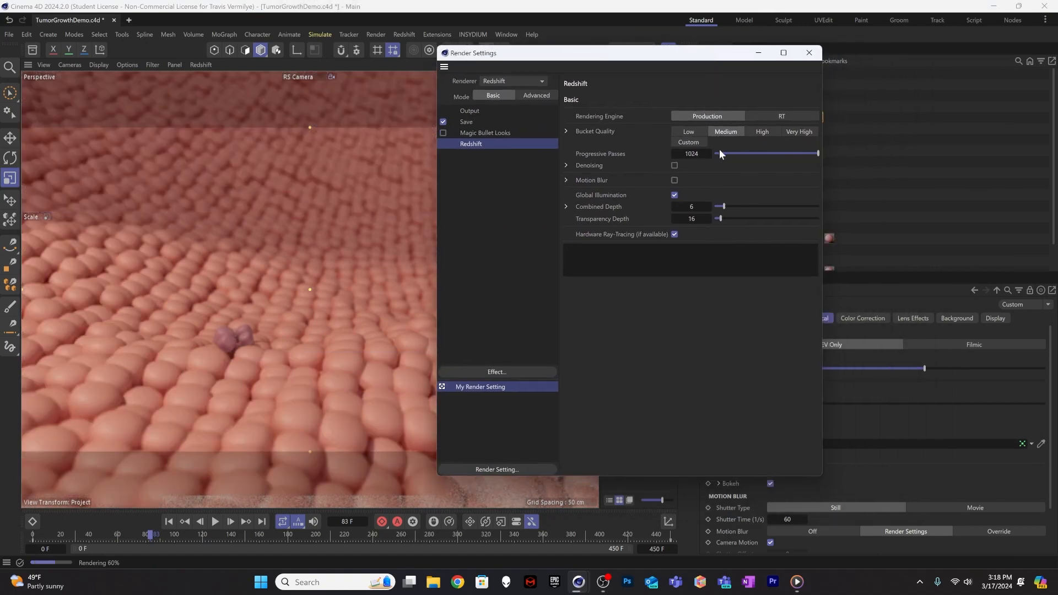
# In the advanced Redshift sampling settings, set the threshold to 0.6 and enable denoising
pyautogui.click(537, 95)
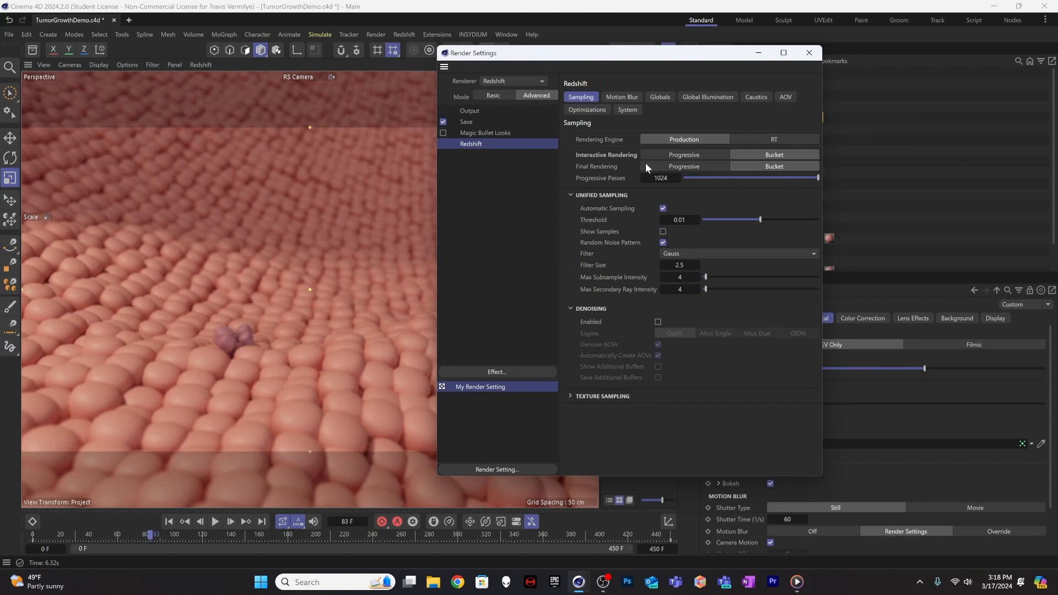
pyautogui.click(679, 219)
pyautogui.write('0.6')
pyautogui.press('Return')
pyautogui.click(657, 322)
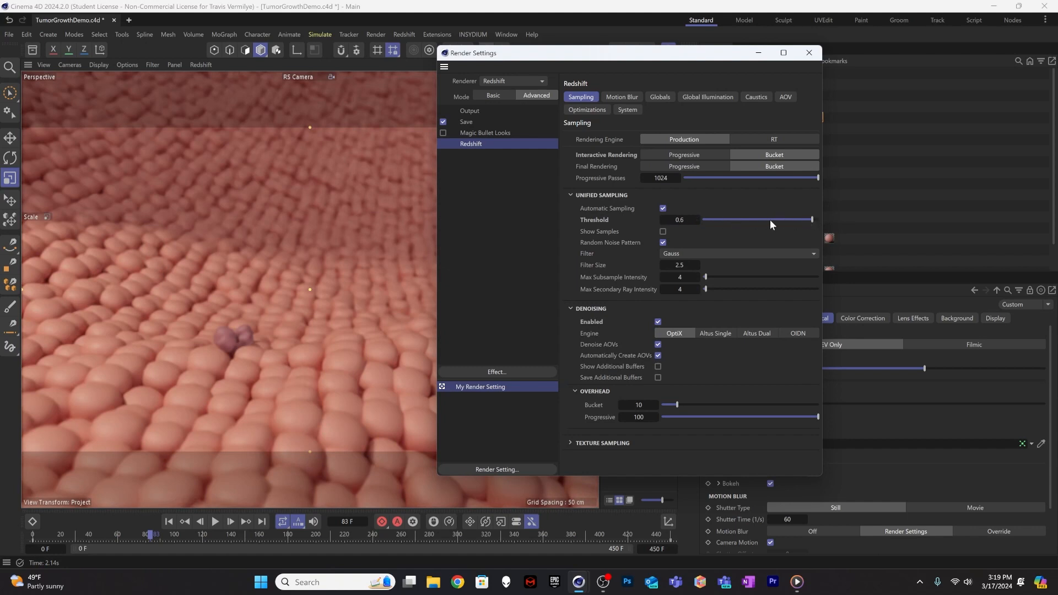
# Try a sampling threshold of 0.0064, and return it to 0.6
pyautogui.click(747, 219)
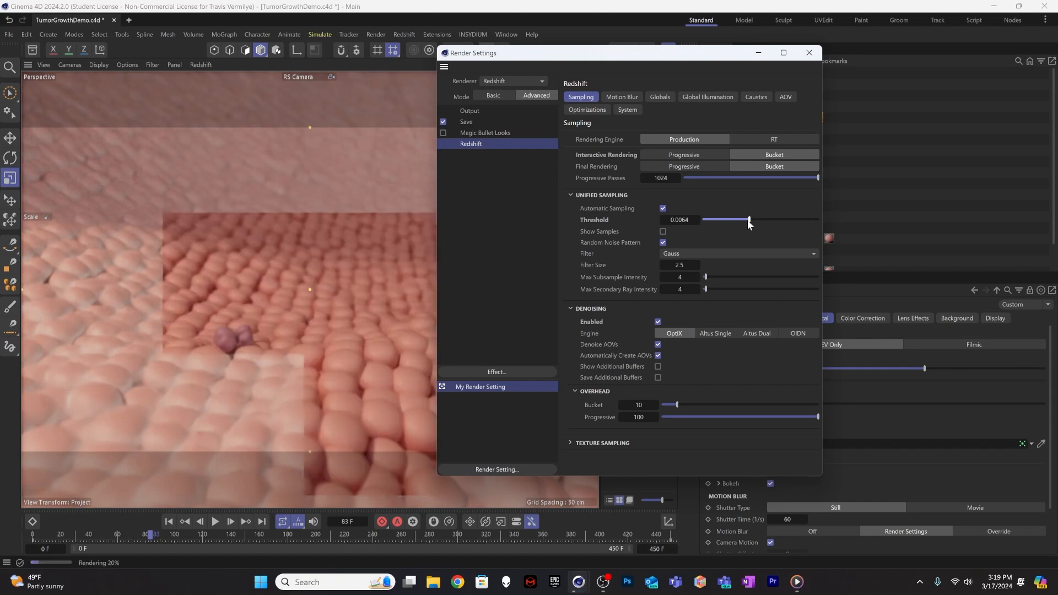
pyautogui.doubleClick(689, 221)
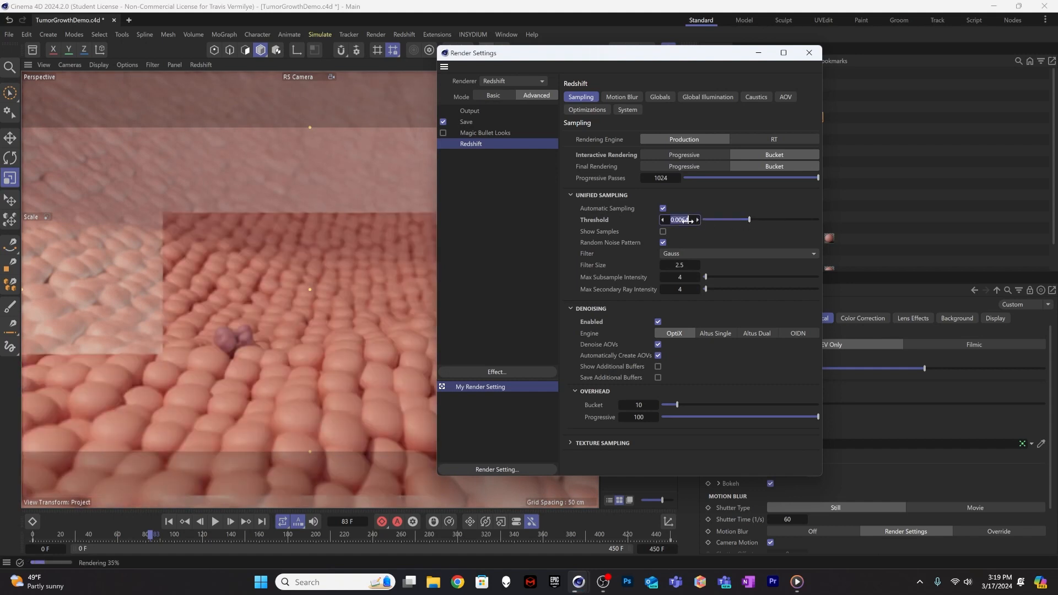
pyautogui.press('BackSpace')
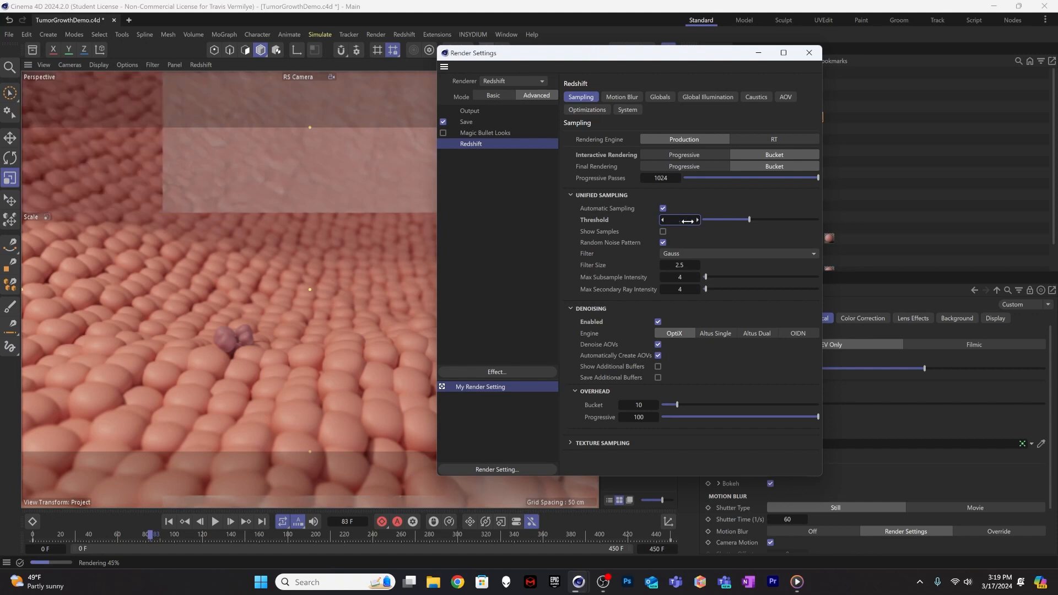
pyautogui.write('.6')
pyautogui.press('Return')
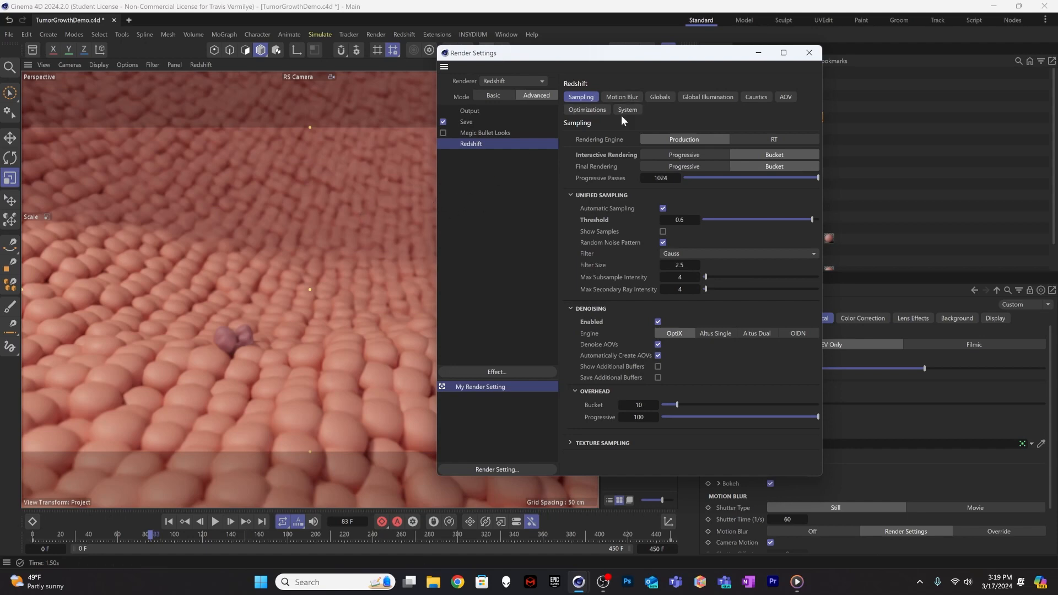
# Set the global illumination's secondary engine to Brute Force and close the render settings
pyautogui.click(659, 97)
pyautogui.click(682, 98)
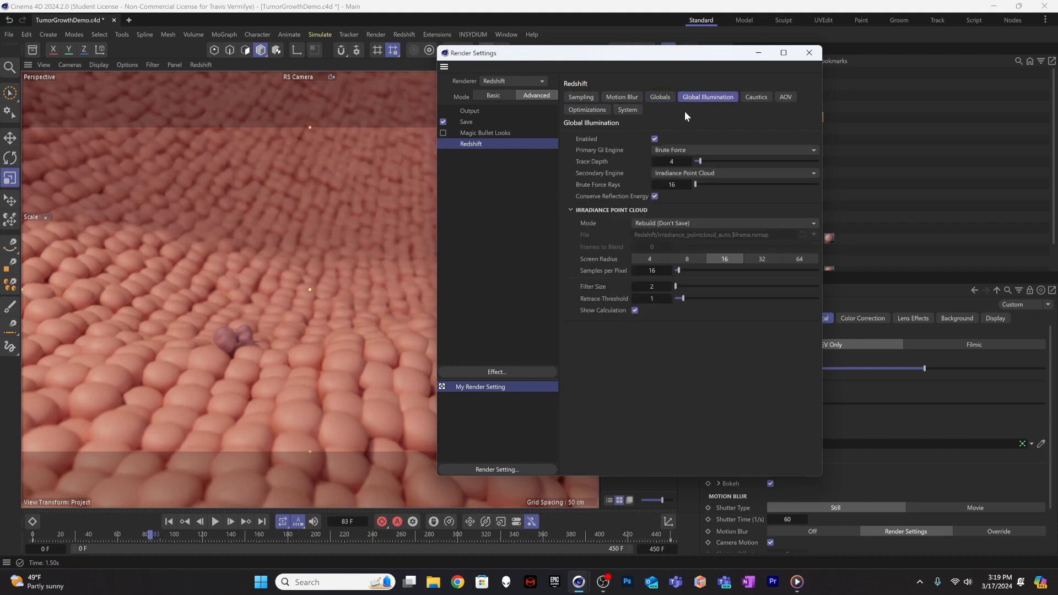
pyautogui.click(690, 172)
pyautogui.click(690, 197)
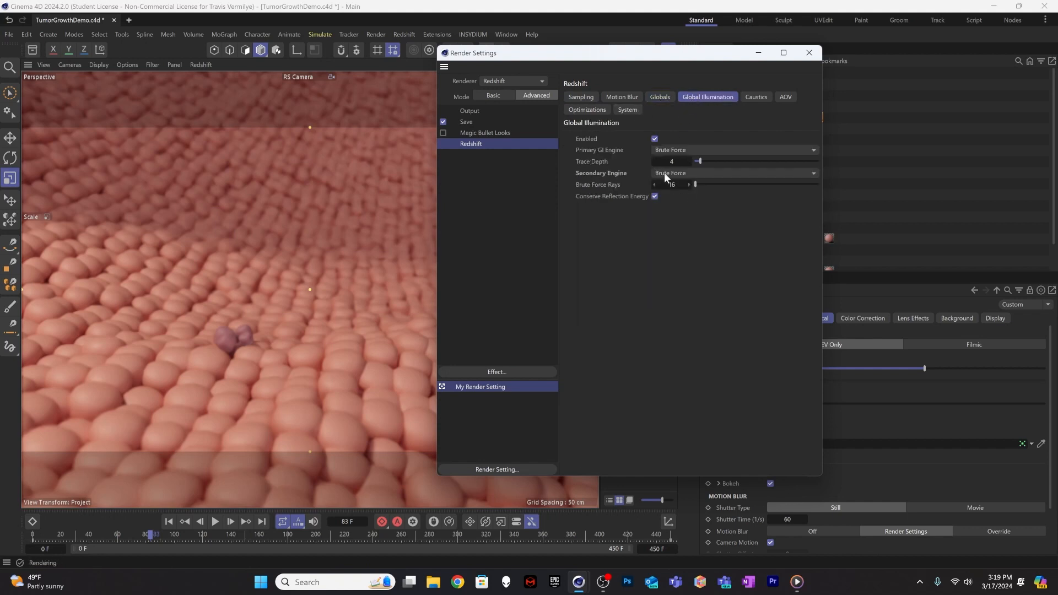
pyautogui.click(594, 98)
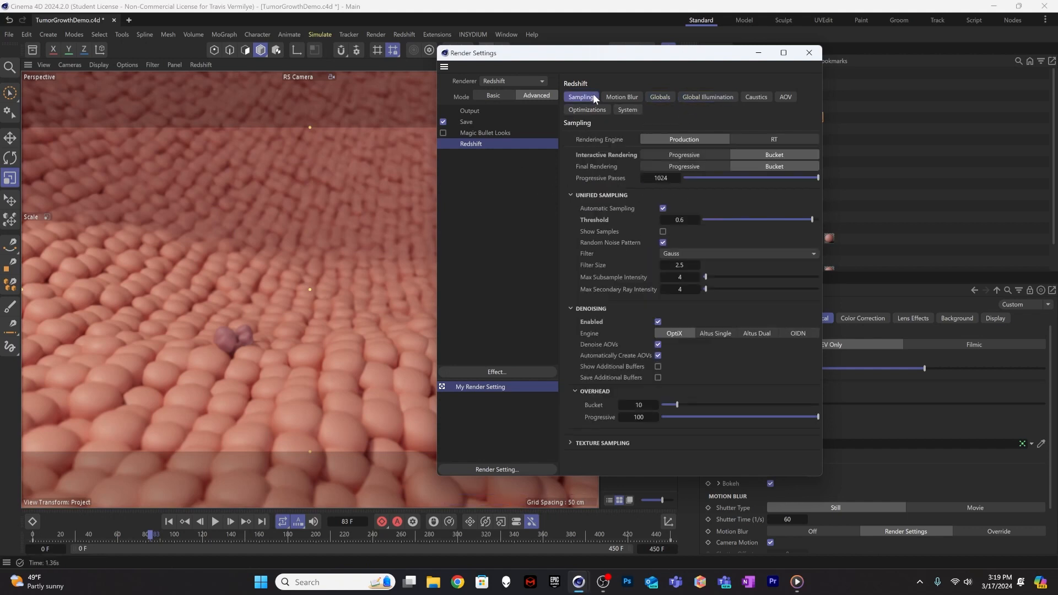
pyautogui.click(518, 229)
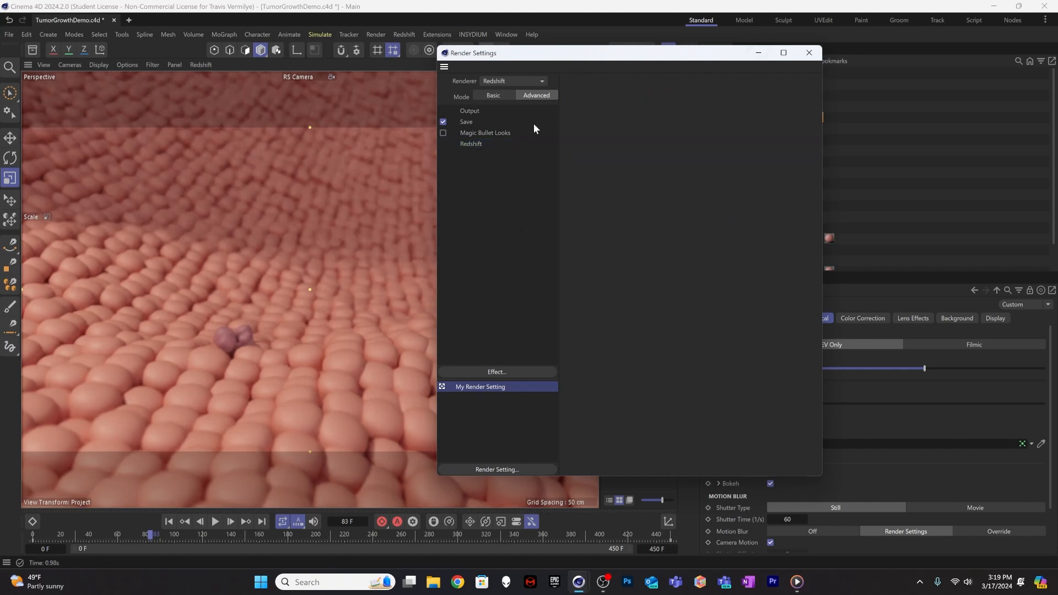
pyautogui.click(808, 52)
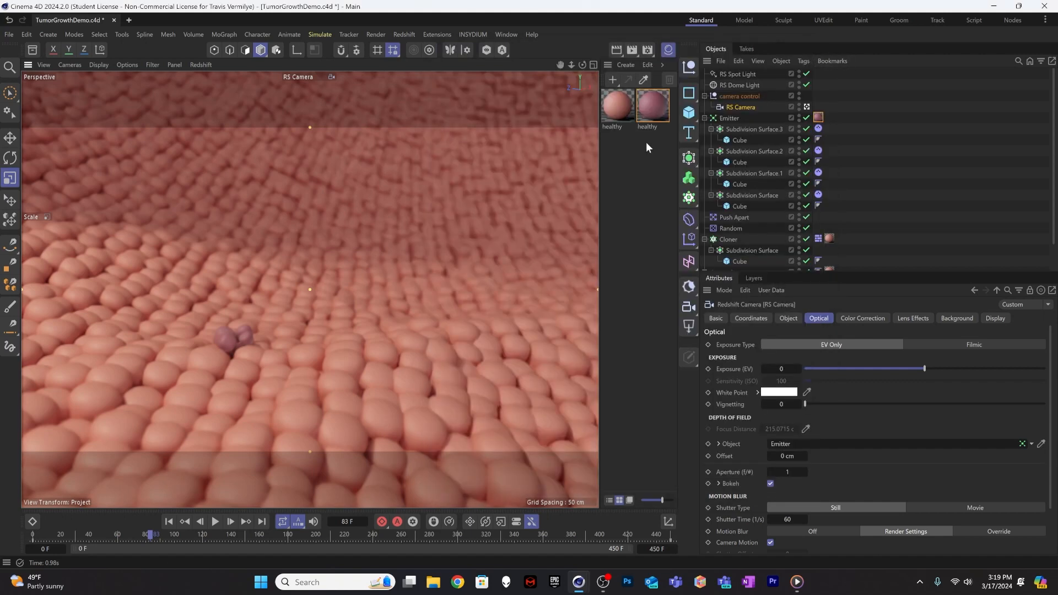